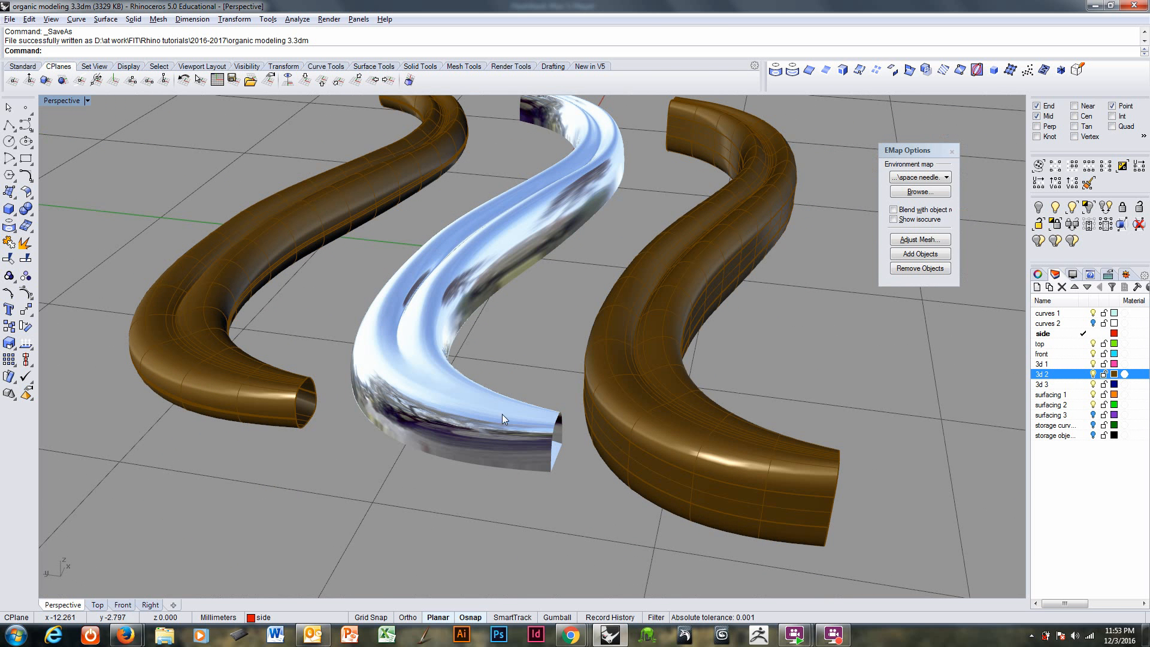
Step: Turn off the environment map analysis and hide the 3d 2 layer
left_click(680, 481)
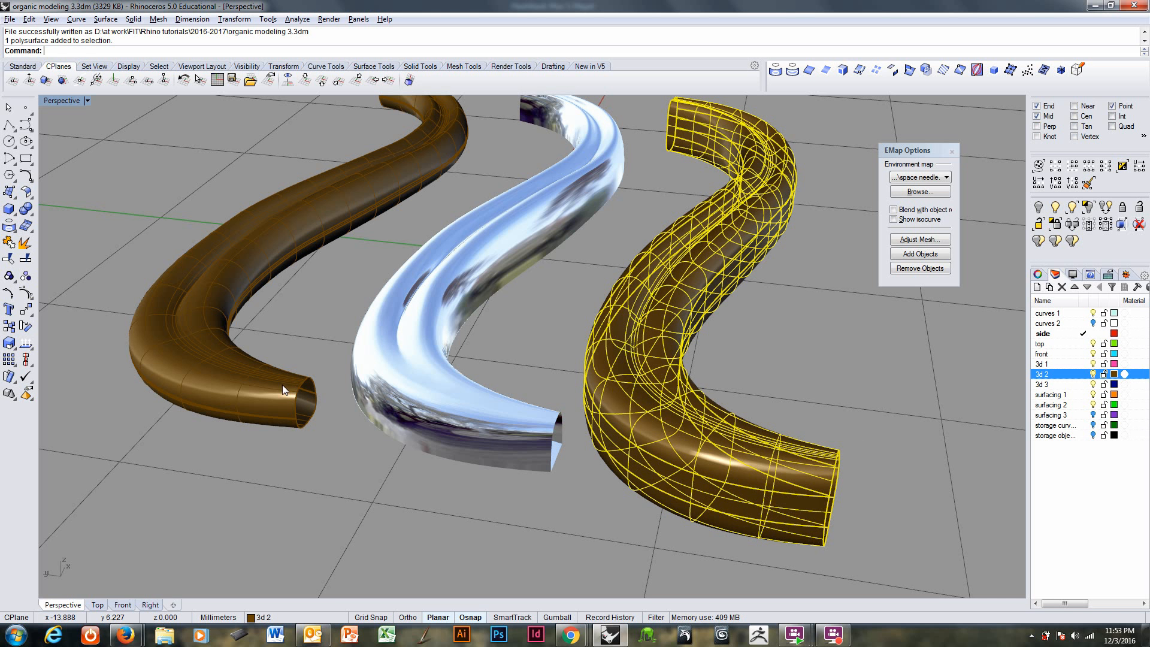
left_click(953, 151)
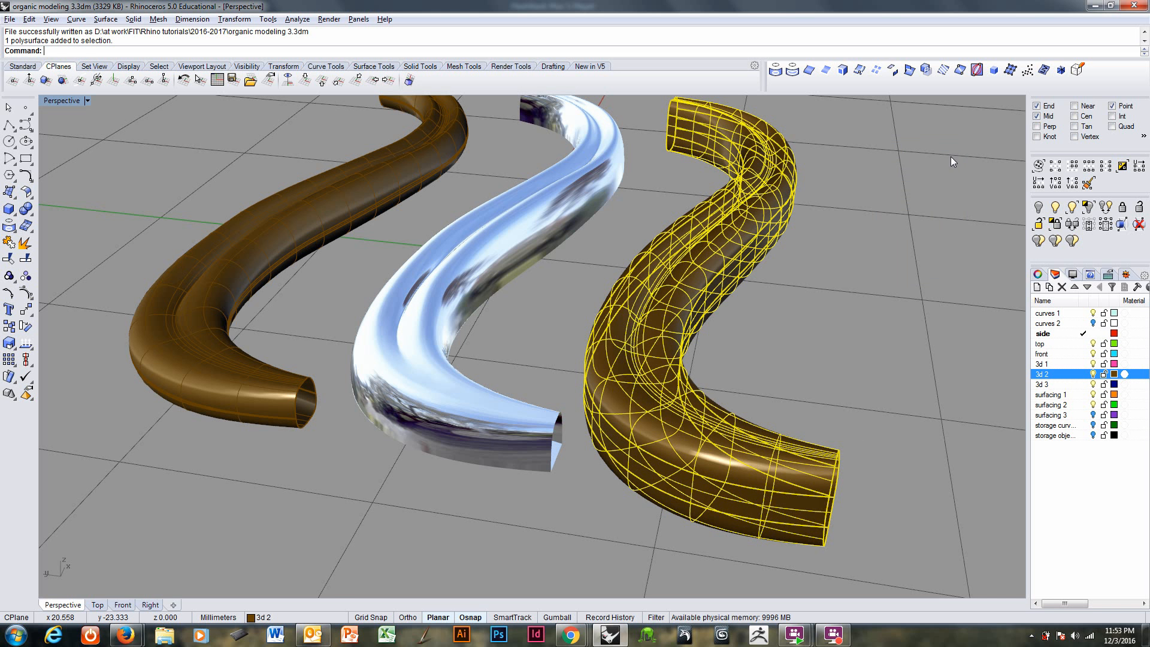
left_click(1093, 373)
right_click_drag(747, 378, 427, 387)
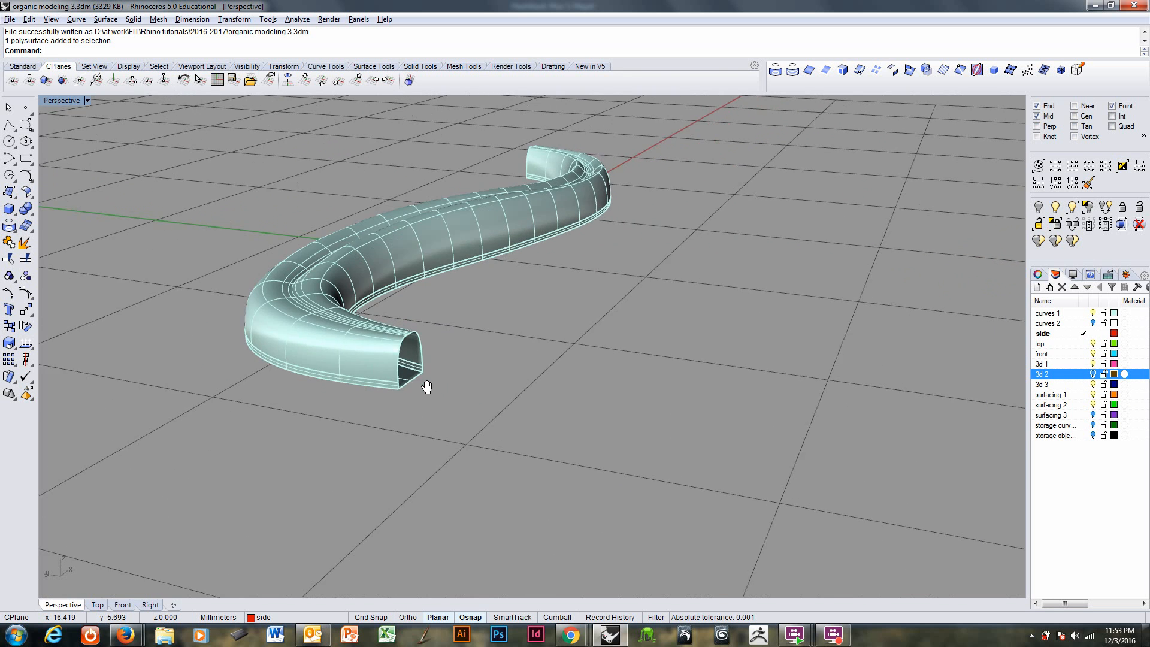
scroll(432, 371, "up", 5)
scroll(419, 384, "down", 3)
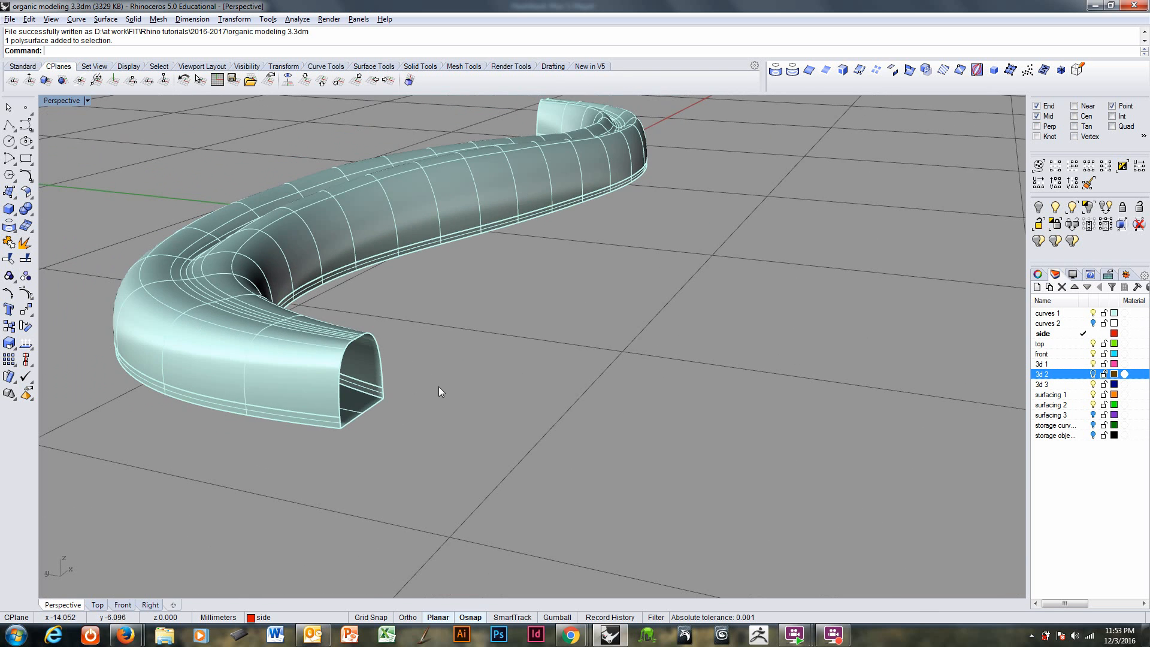
Step: Show the curves 2 layer and select the curved end outlines at both open ends of the tube
left_click(1094, 323)
right_click_drag(515, 389, 308, 394)
left_click(105, 414)
scroll(179, 398, "down", 5)
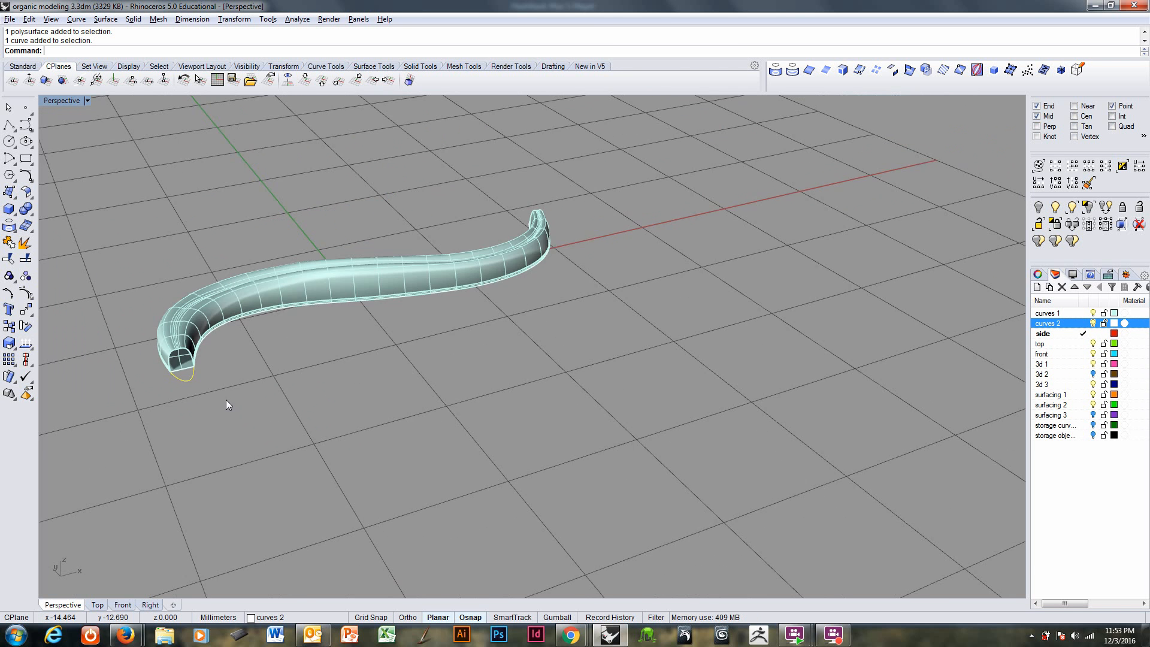
right_click_drag(226, 400, 333, 284)
scroll(326, 365, "up", 4)
left_click(369, 414)
Step: Try to match the end outline's outer end to the tube's lower edge curve with tangency, preserving the other end's position
right_click_drag(663, 435, 567, 442)
scroll(372, 382, "up", 5)
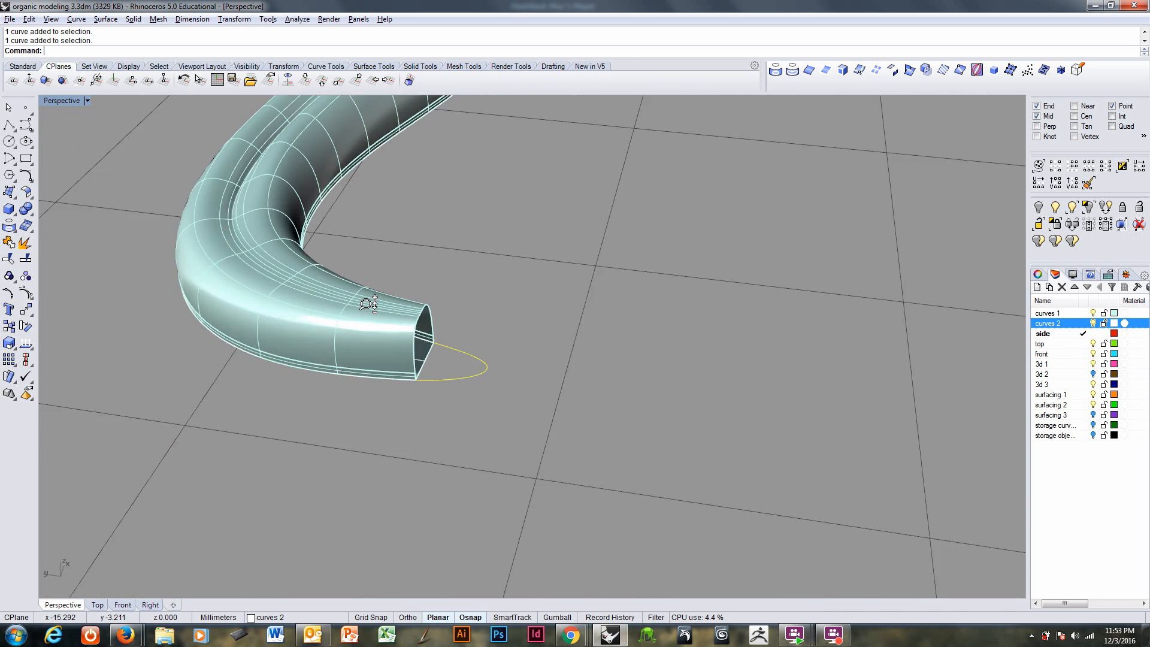
scroll(461, 413, "up", 3)
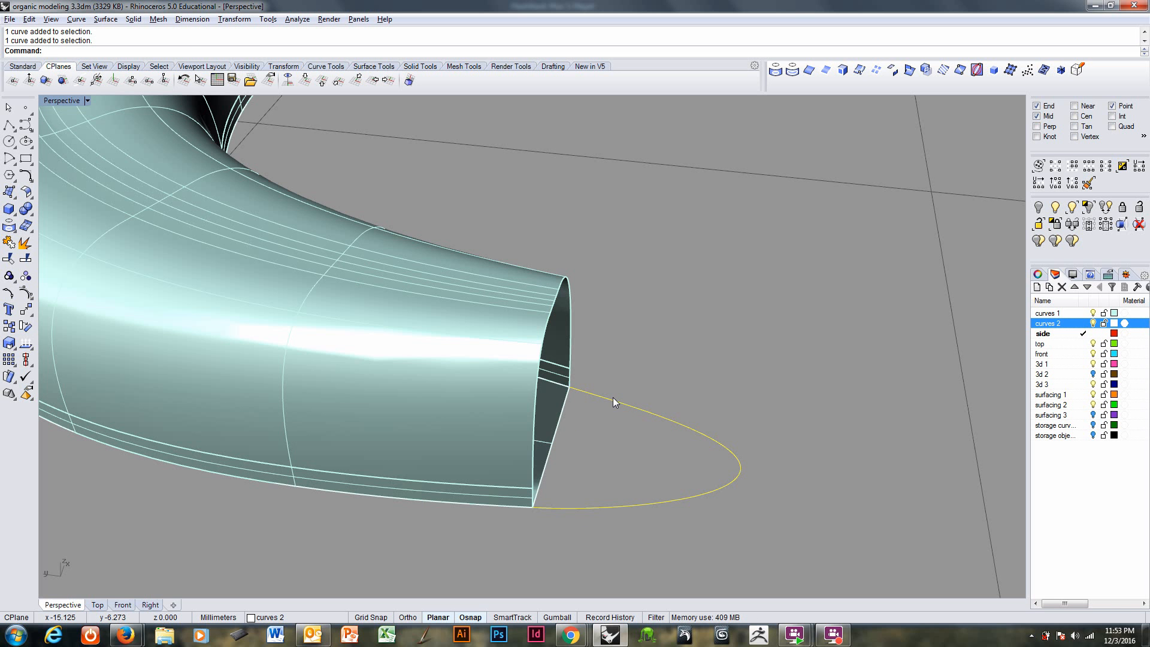
left_click(76, 20)
mouse_move(133, 413)
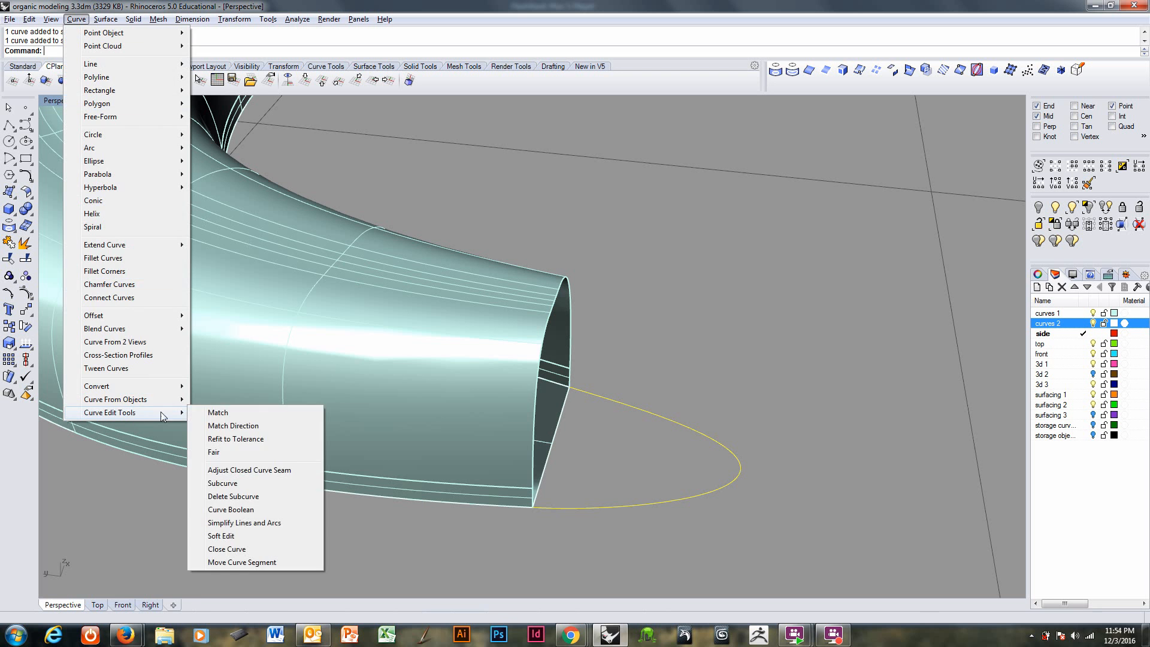
left_click(218, 412)
left_click(558, 509)
left_click(504, 509)
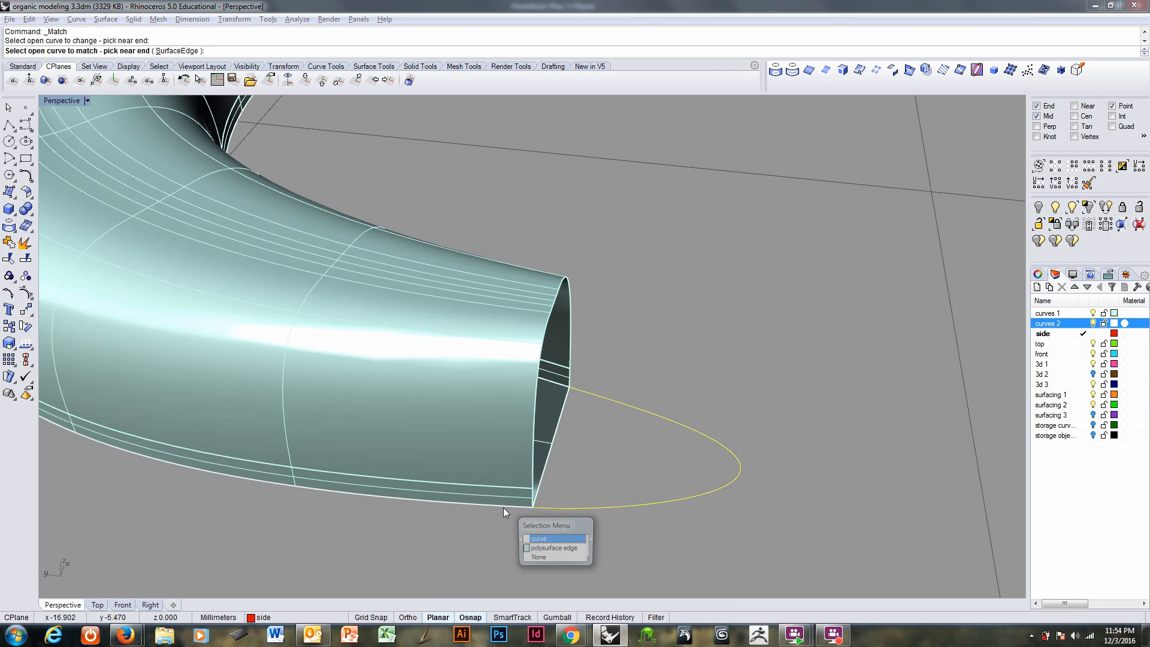
left_click(504, 509)
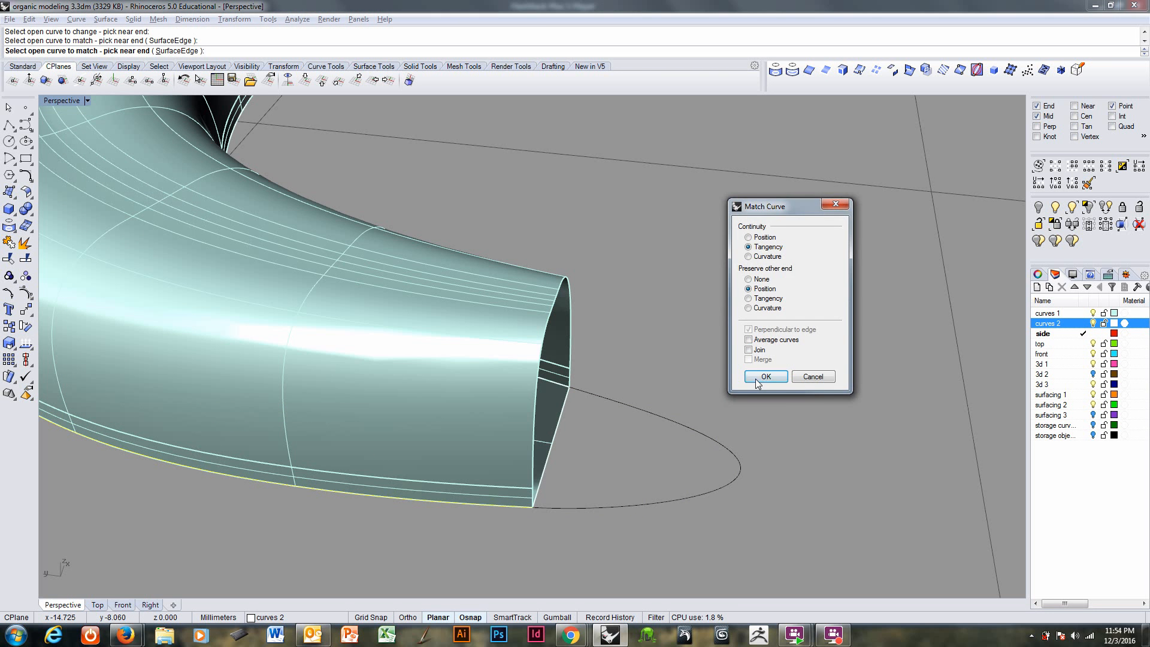
left_click(765, 378)
key("ctrl+z")
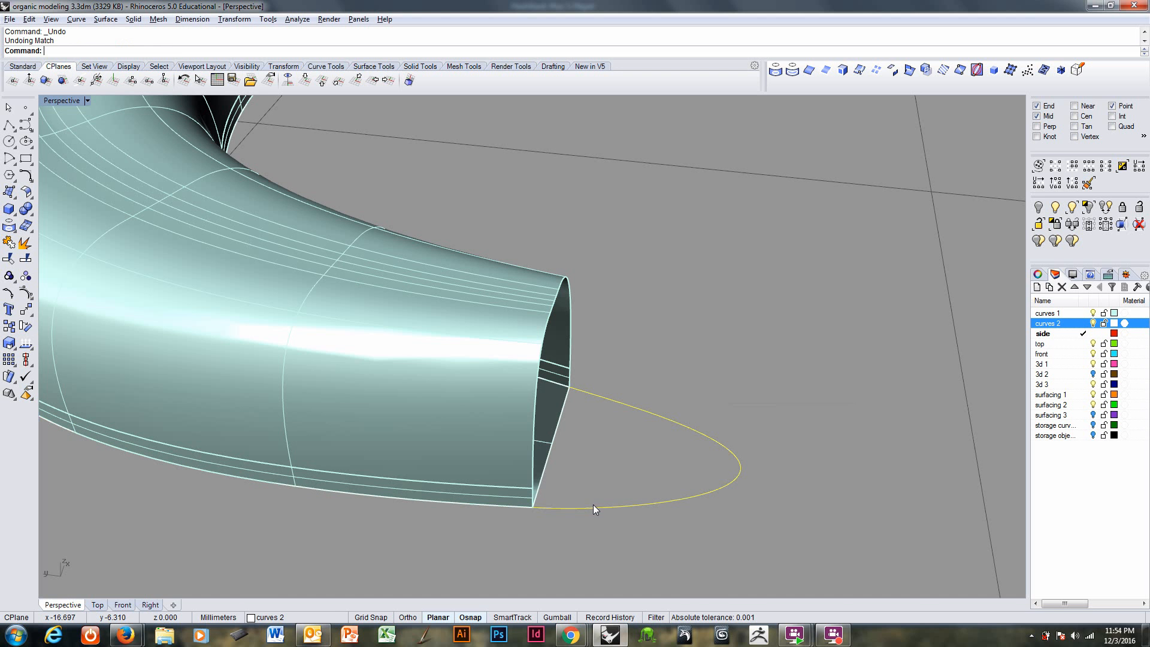
Step: Turn on the control points of the end outline and display its curvature graph
key("F10")
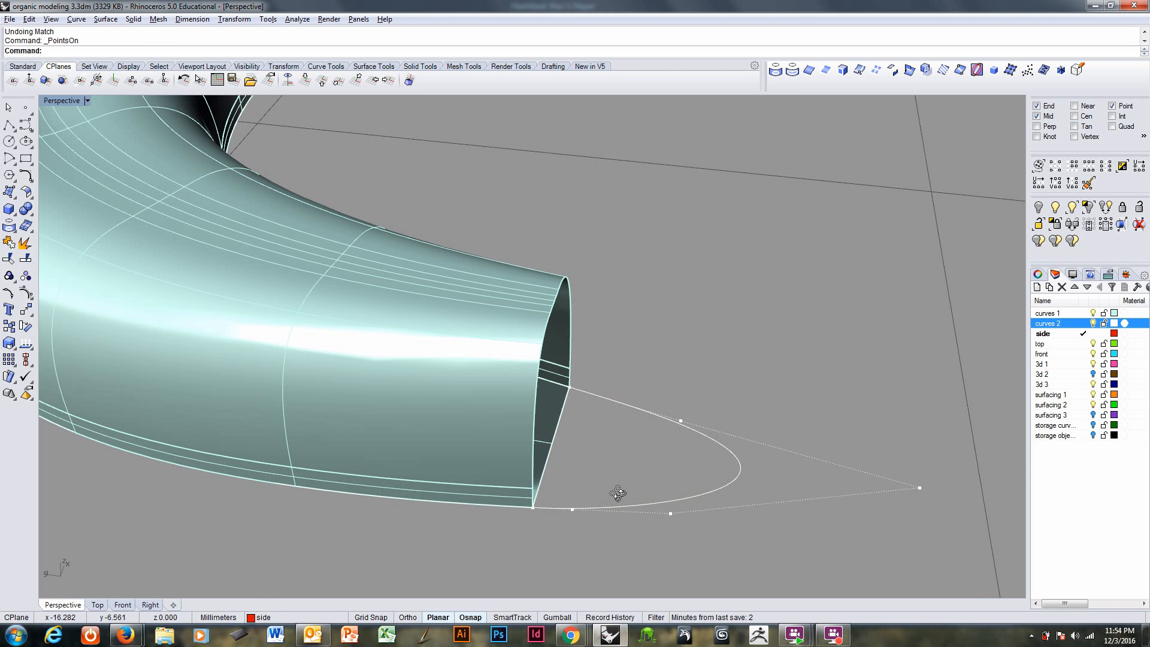
right_click_drag(617, 493, 619, 487)
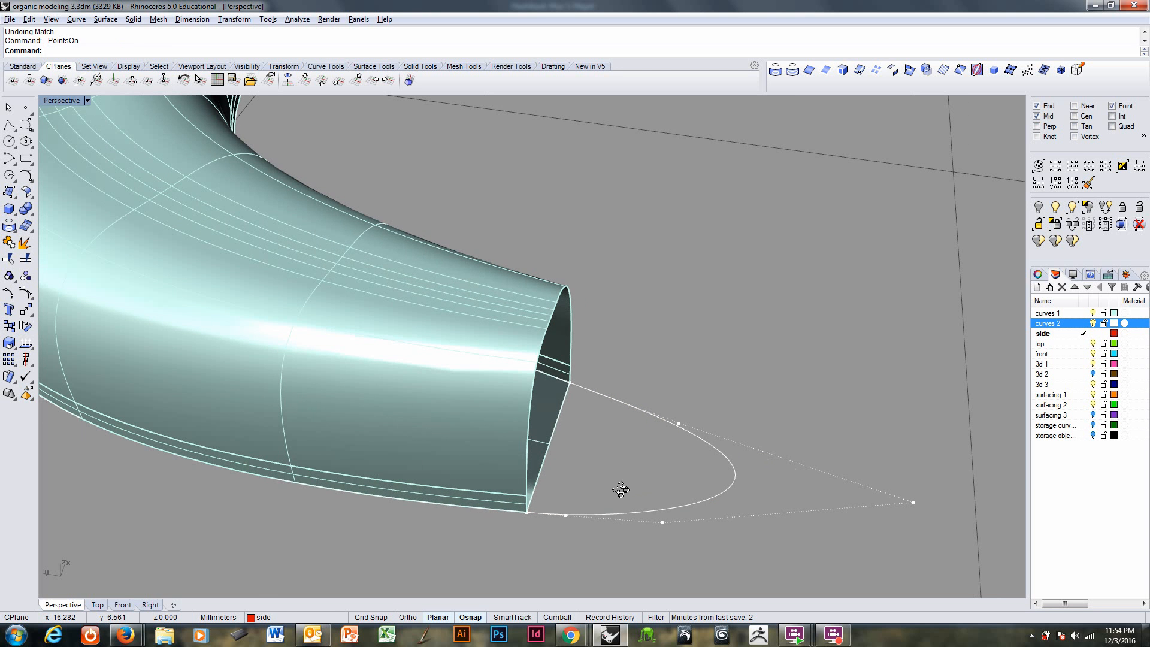
left_click(298, 20)
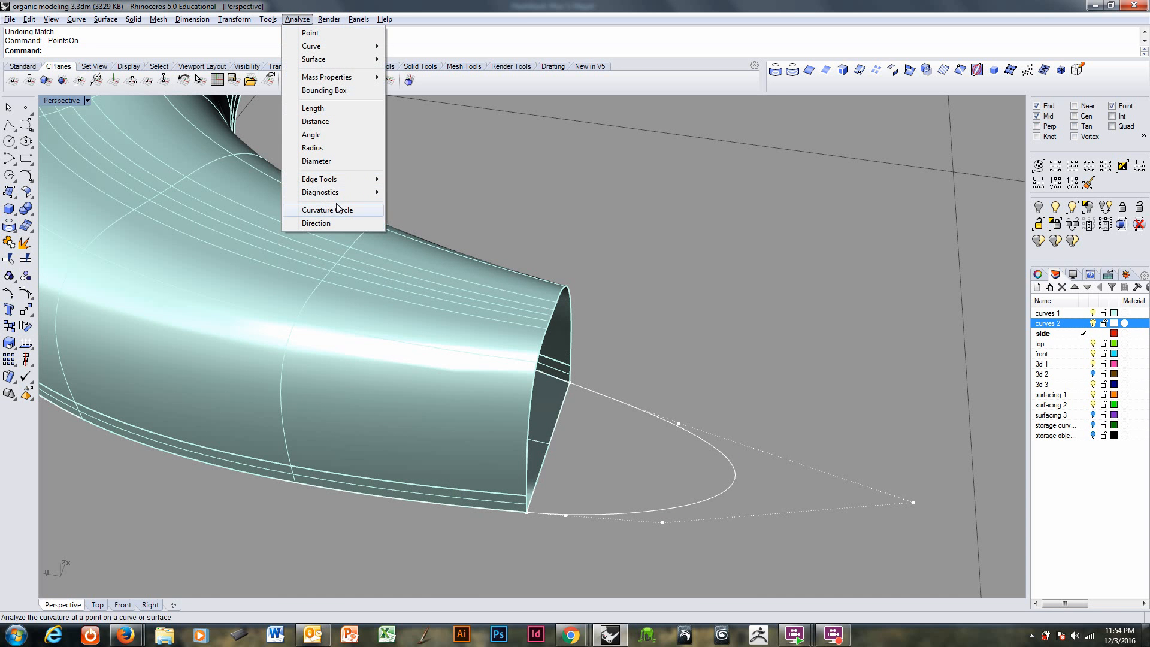
mouse_move(335, 45)
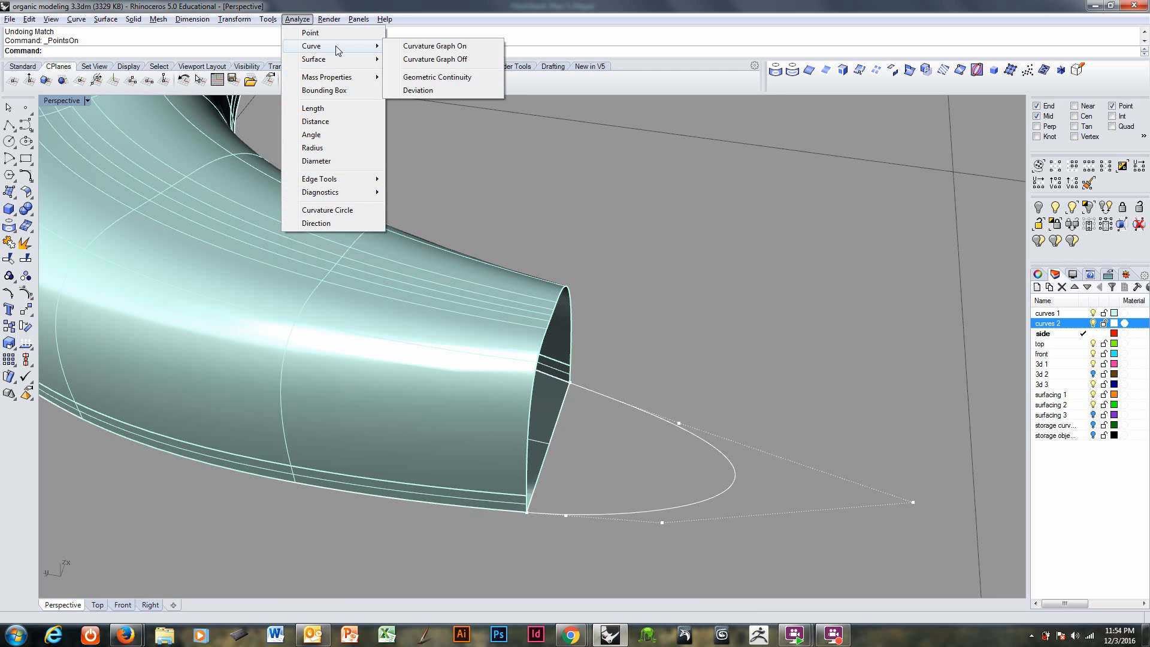
left_click(442, 47)
left_click(660, 510)
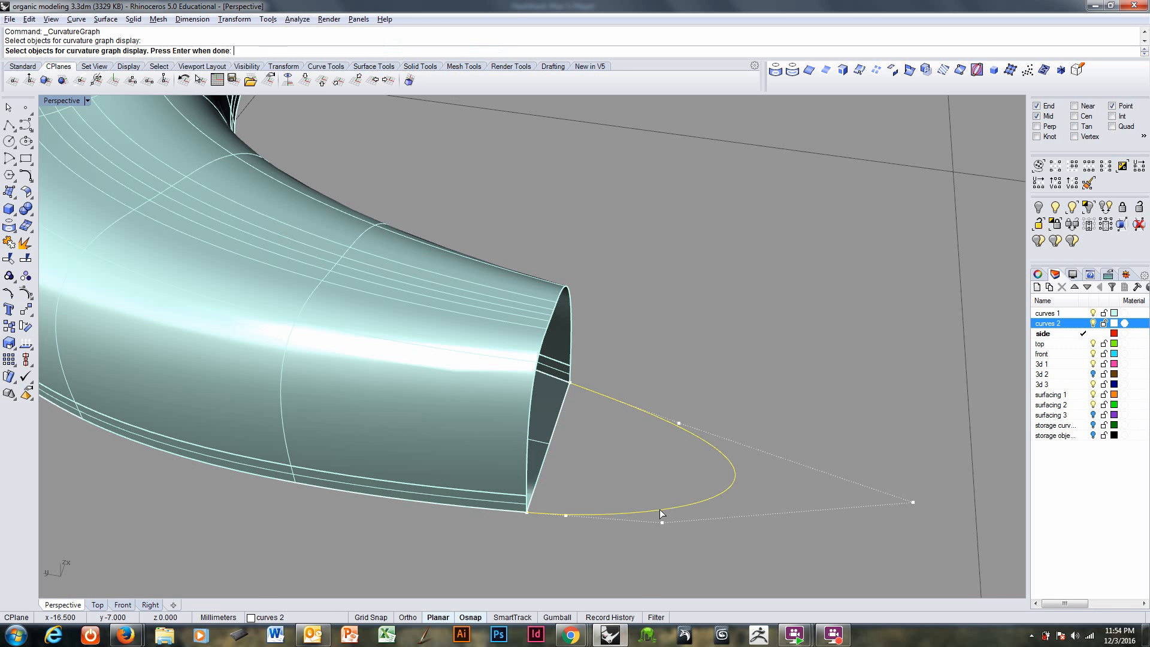
key("Return")
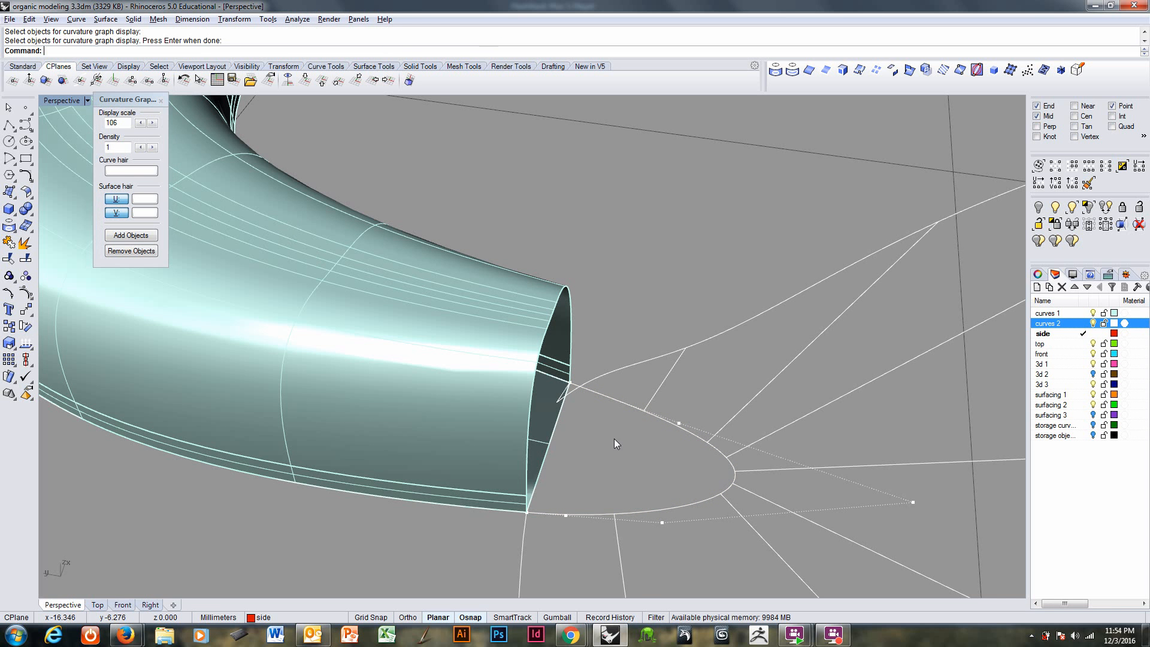
Step: Reduce the curvature graph's display scale to 101
left_click(141, 123)
left_click(140, 123)
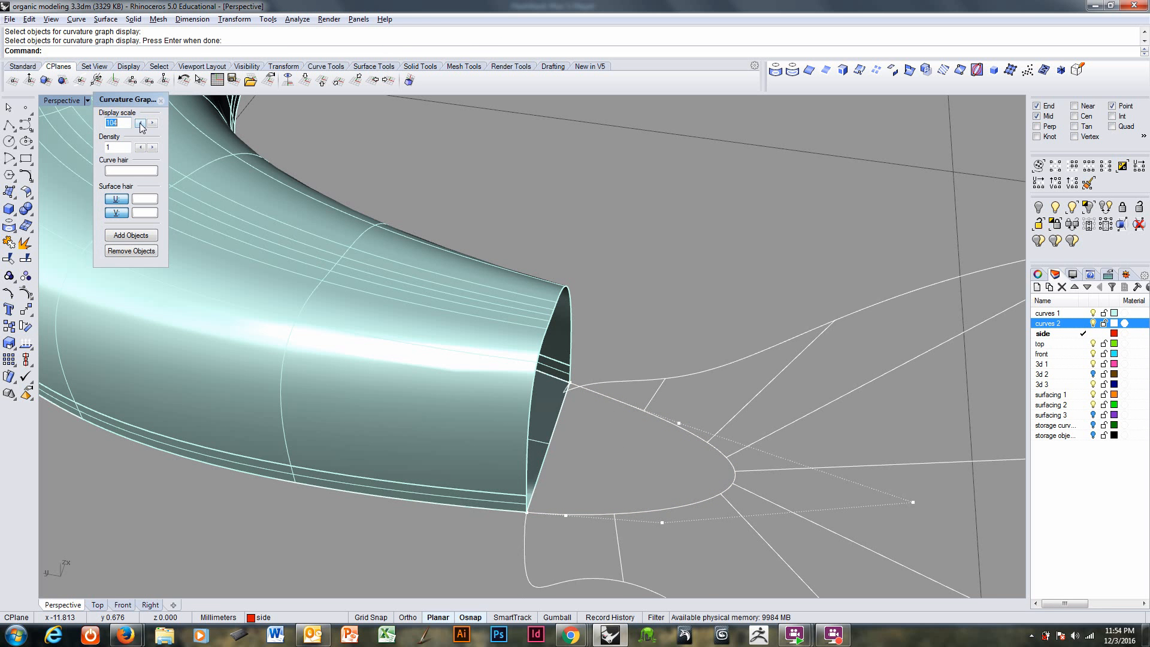
left_click(141, 123)
left_click(140, 123)
left_click(140, 123)
scroll(550, 354, "down", 3)
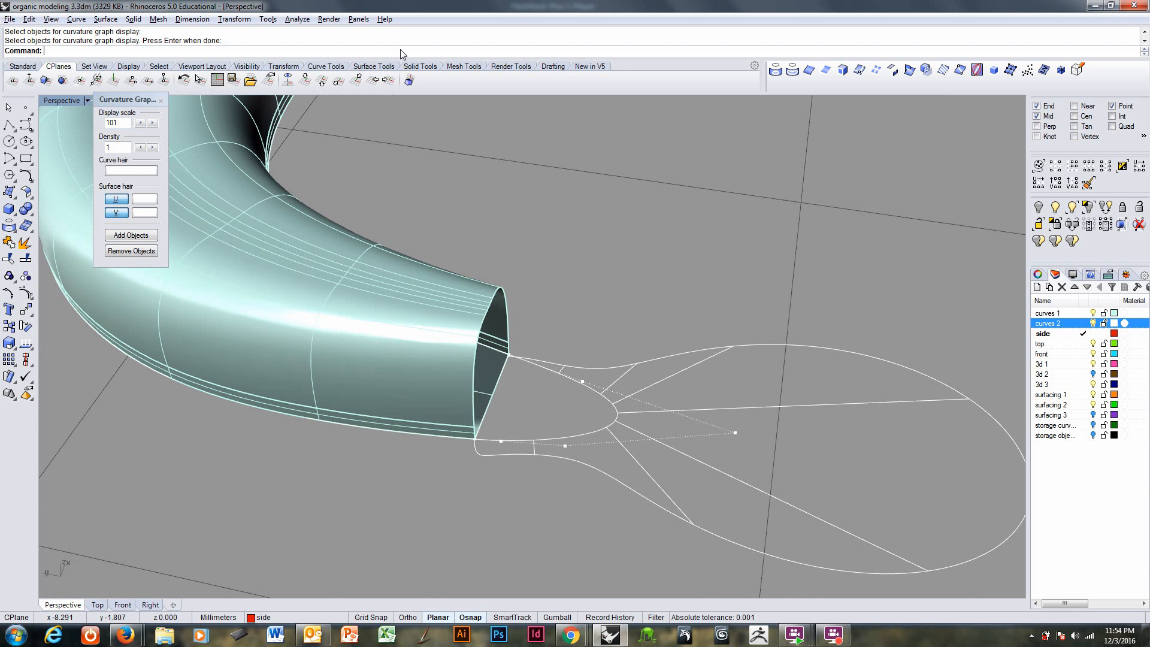
Step: Match the end outline's outer end to the tube's lower polysurface edge with tangency, preserving the other end's position
right_click(401, 51)
left_click(442, 186)
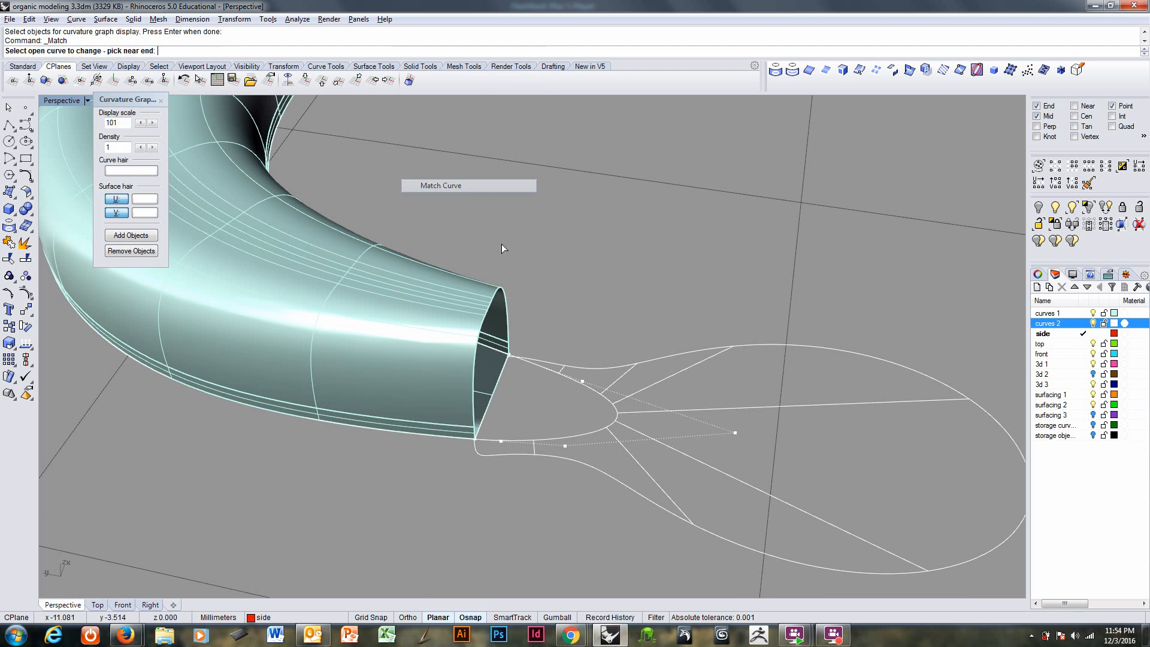
left_click(450, 438)
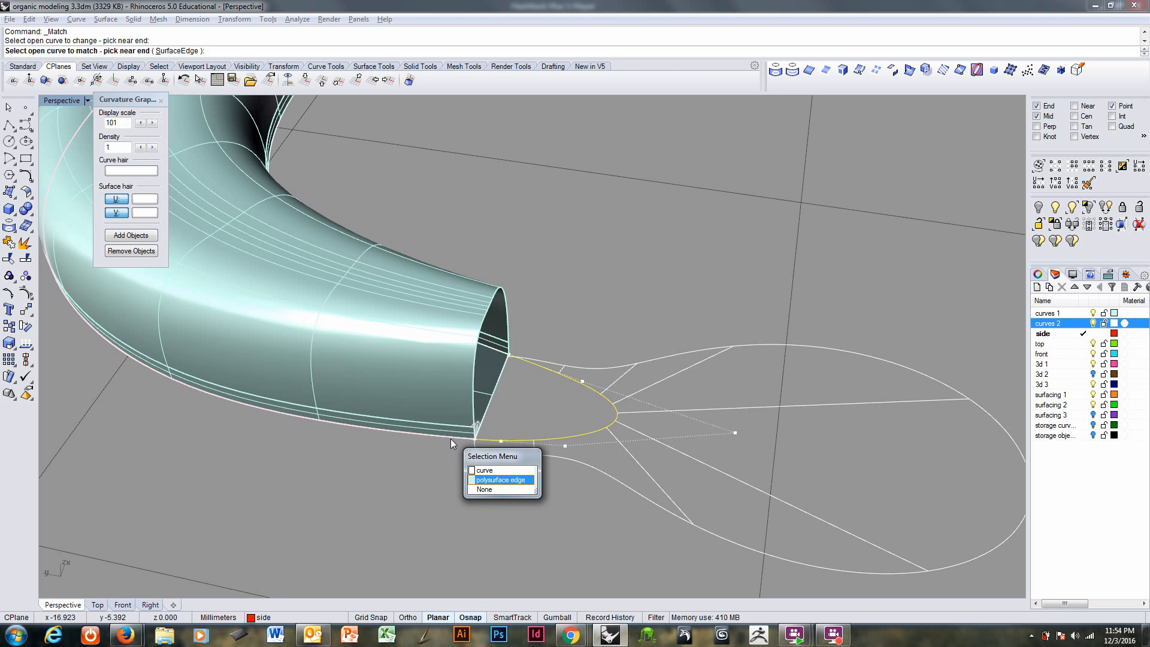
key("Return")
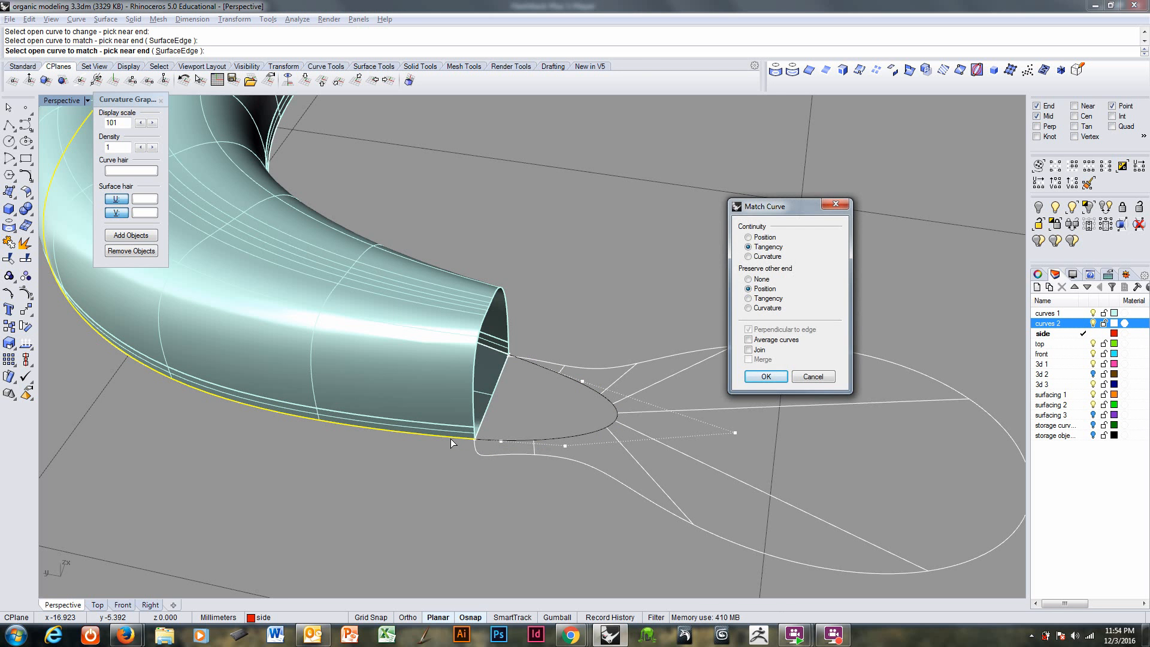
key("Return")
Step: Match the end outline's inner end to the adjoining polysurface edge with tangency, preserving the other end's position
right_click_drag(526, 394, 512, 398)
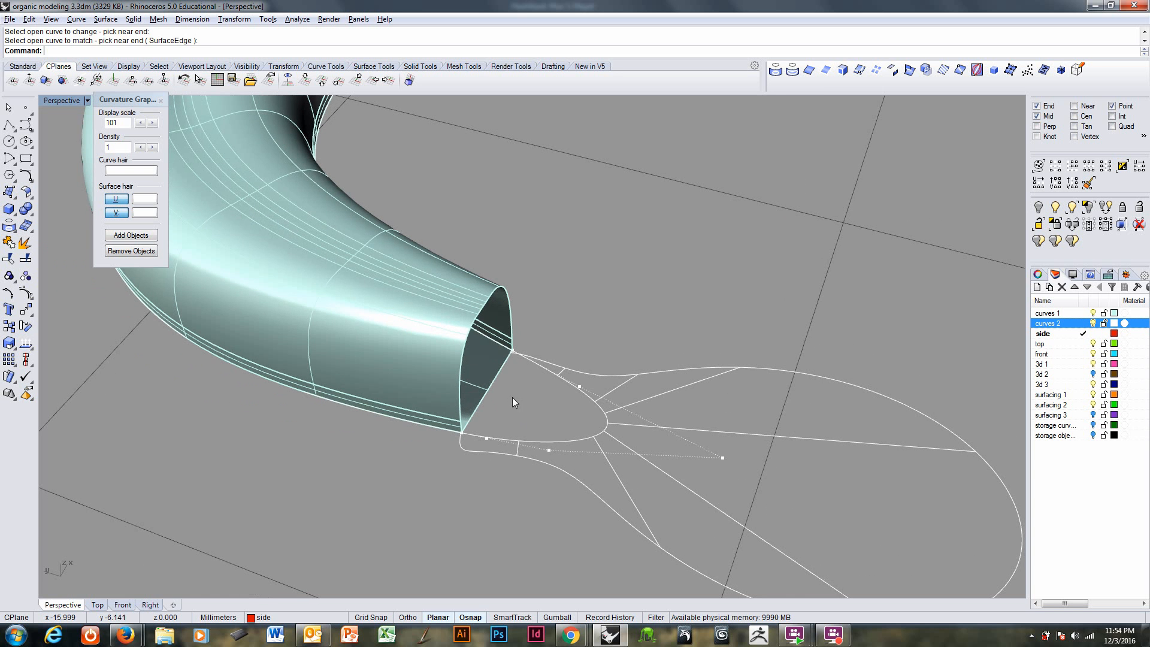
right_click(513, 397)
left_click(526, 361)
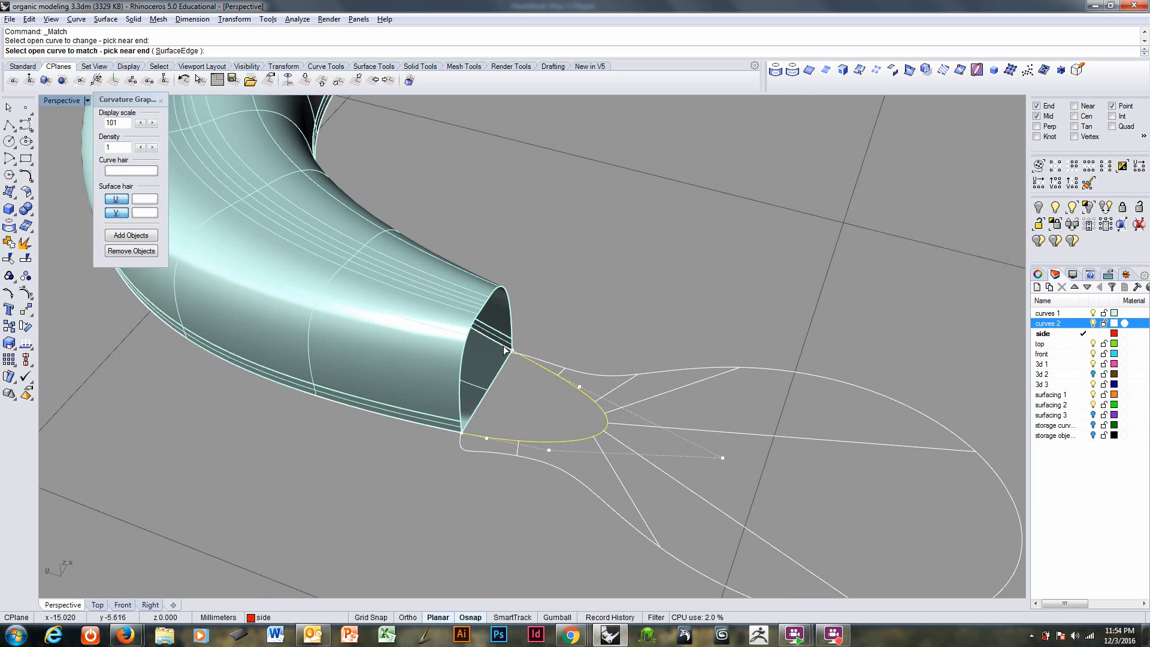
left_click(504, 350)
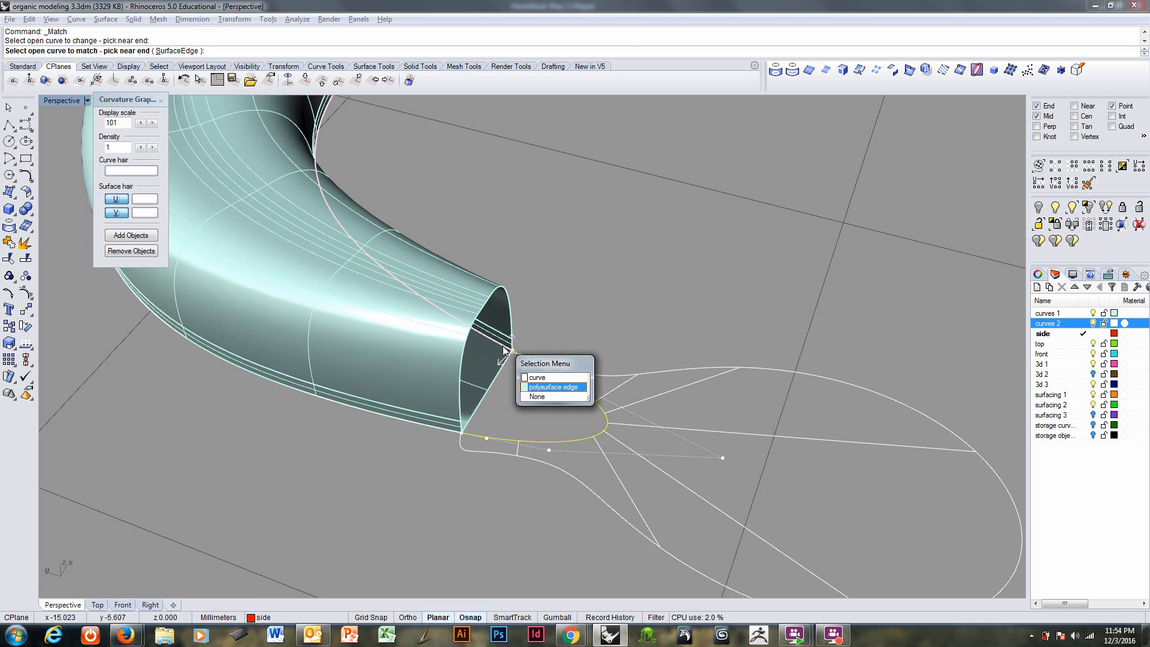
key("Return")
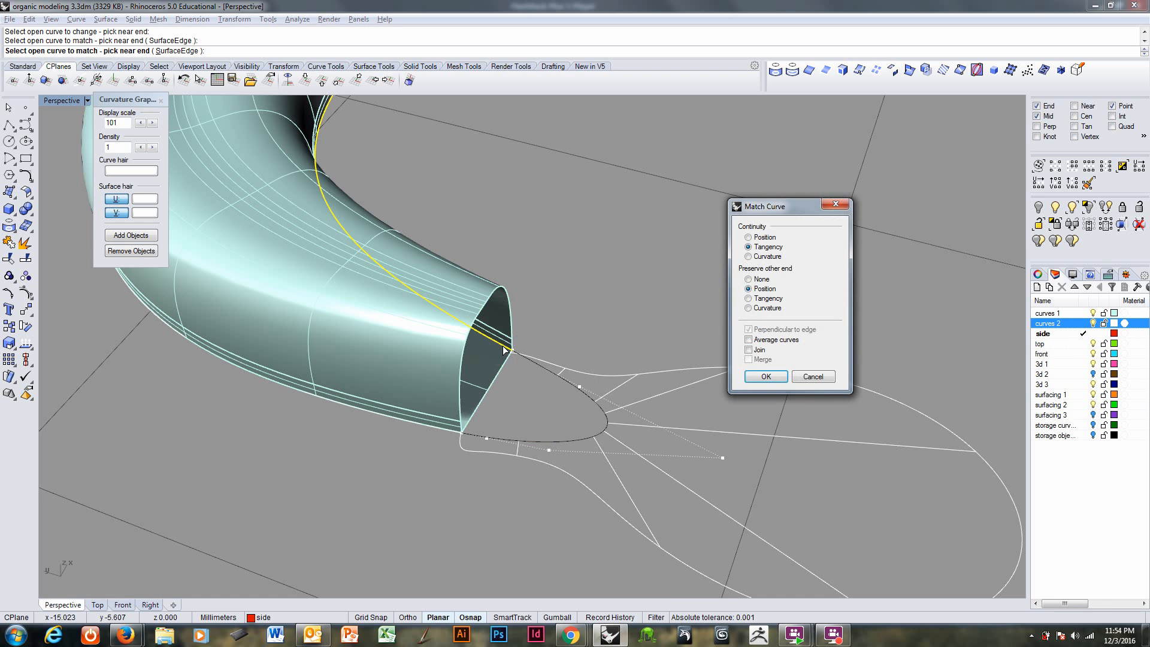
left_click(767, 377)
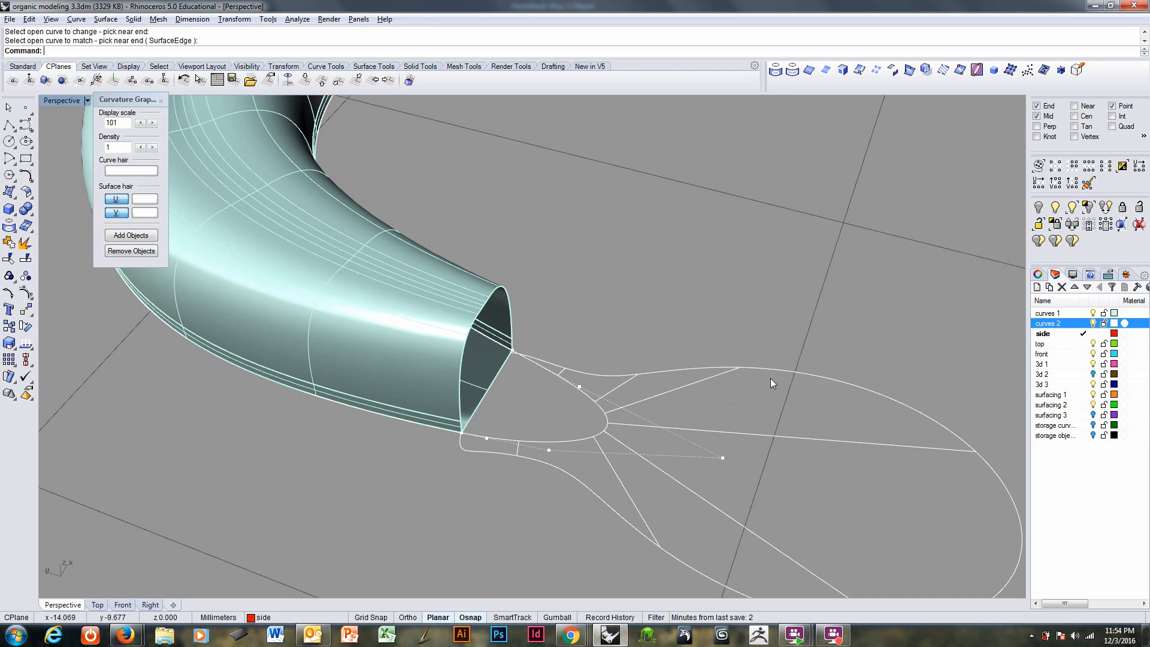
Step: Undo and redo the last match to compare the outline's inner end before and after
scroll(605, 401, "up", 3)
scroll(537, 347, "up", 3)
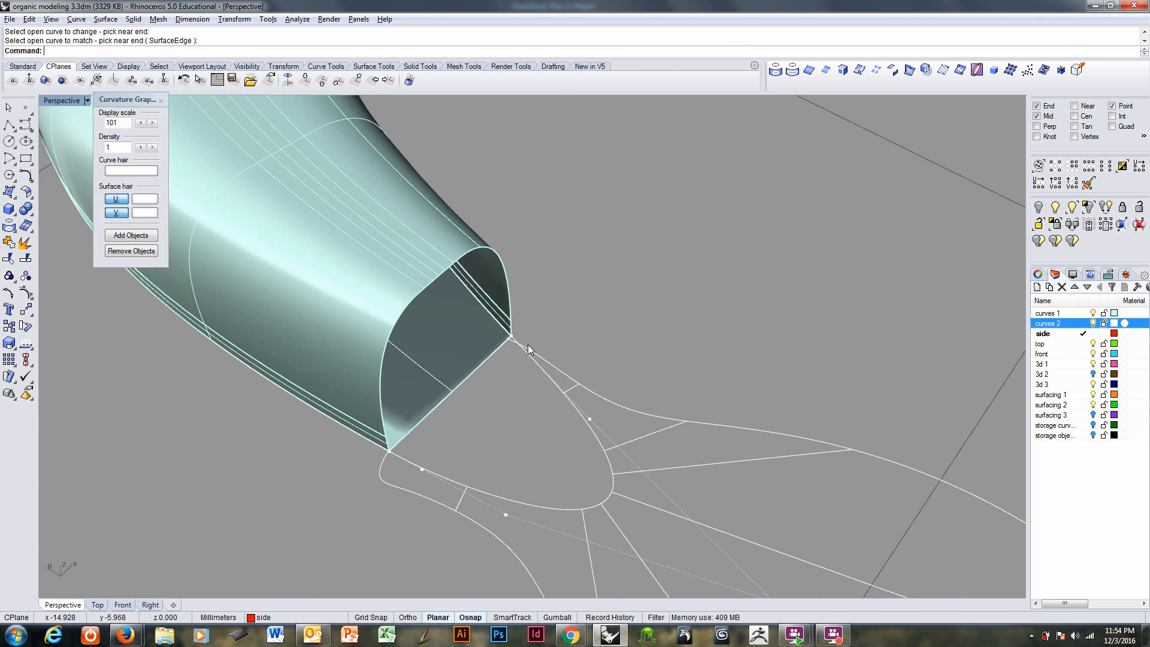
key("ctrl+z")
key("ctrl+y")
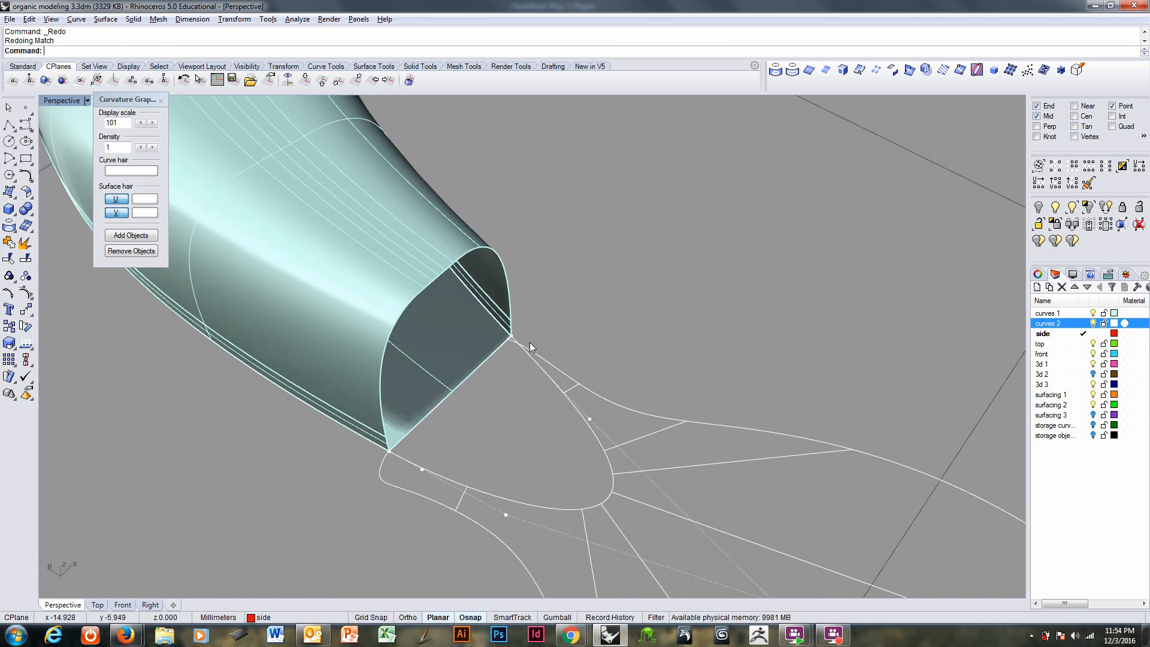
scroll(521, 352, "down", 5)
right_click_drag(509, 393, 730, 416)
right_click_drag(491, 387, 566, 410)
scroll(357, 425, "up", 10)
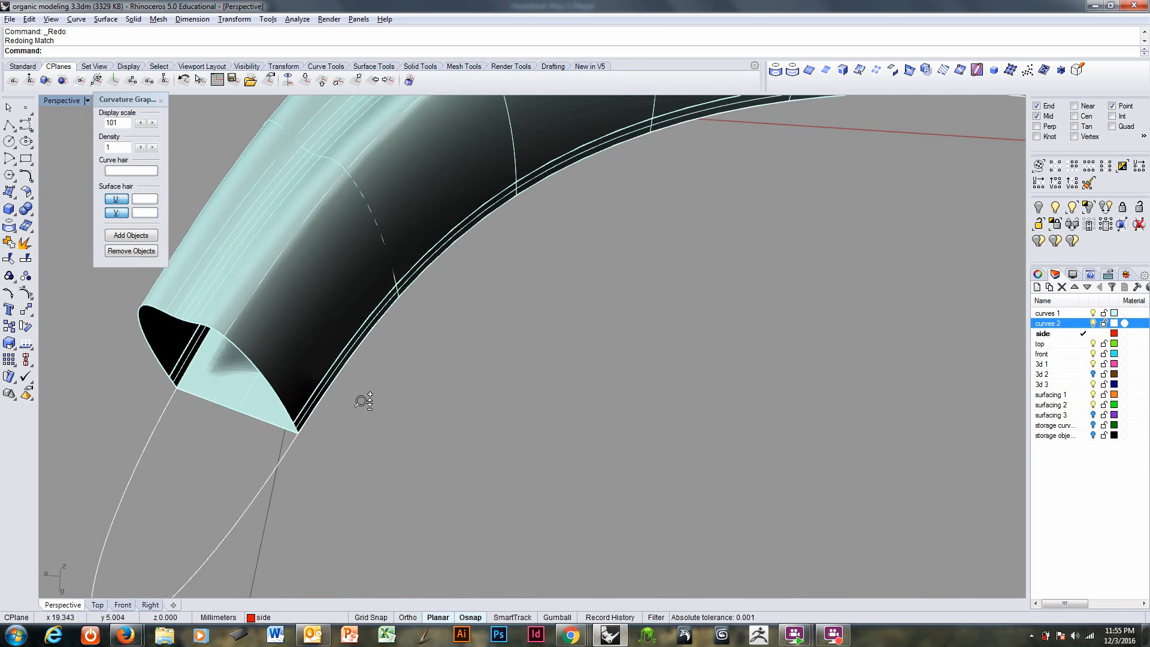
key("ctrl+y")
left_click(292, 433)
left_click(297, 414)
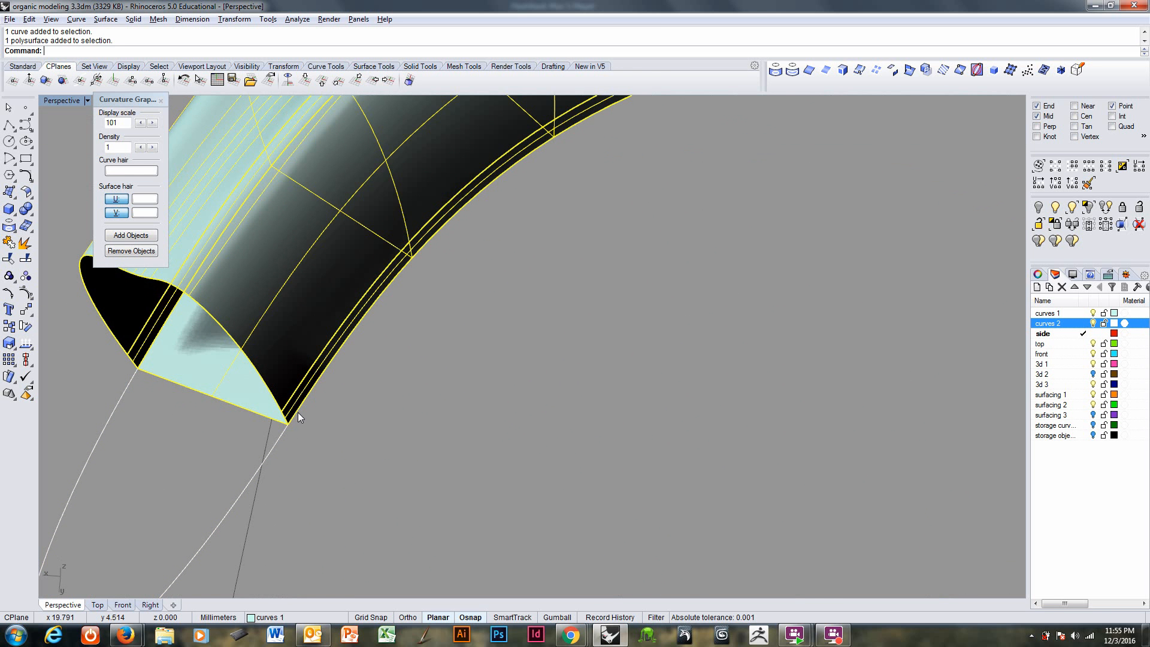
key("Escape")
key("ctrl+y")
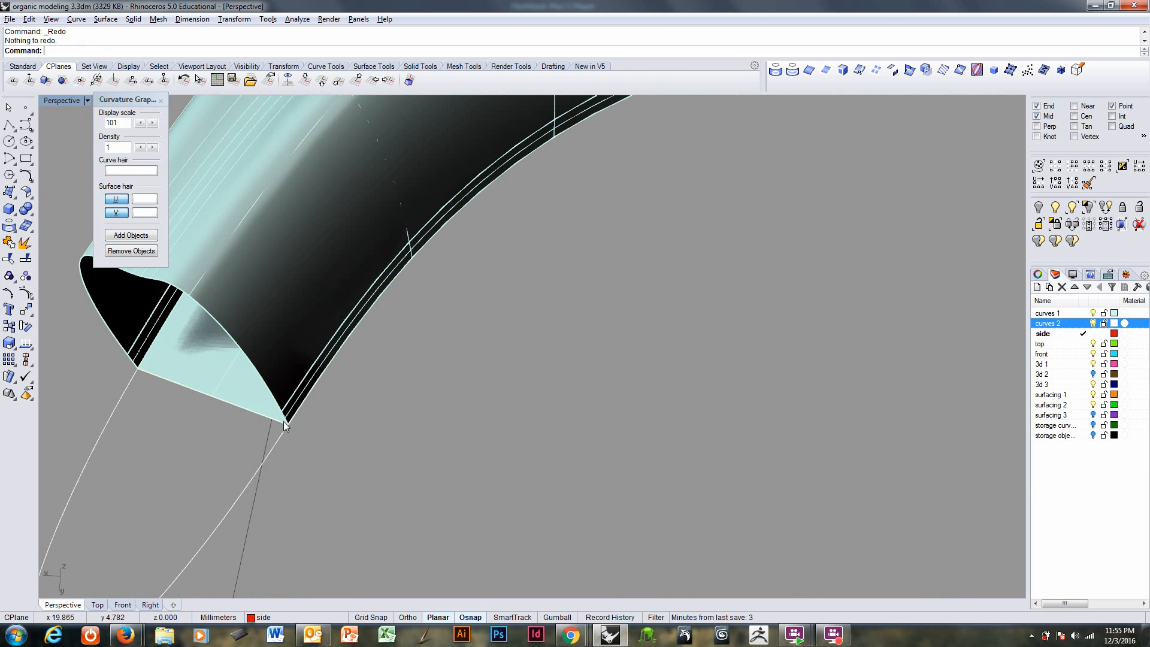
Step: Match one end of the outline at the tube's far opening to the adjoining polysurface edge
right_click(264, 53)
left_click(327, 173)
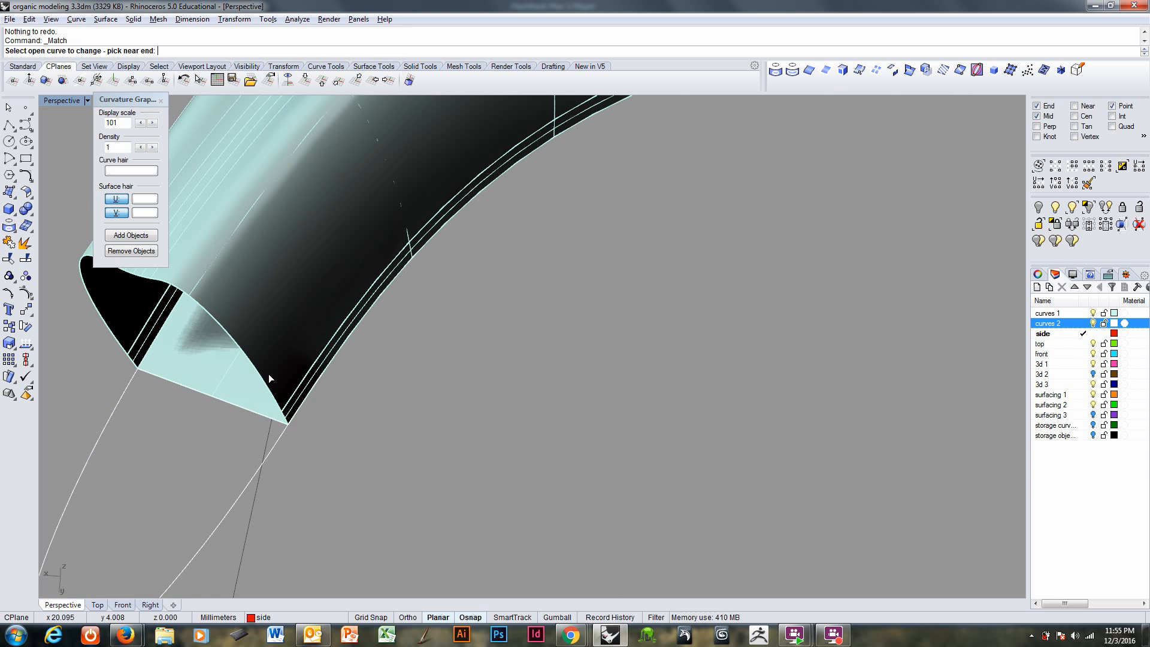
left_click(269, 455)
left_click(299, 419)
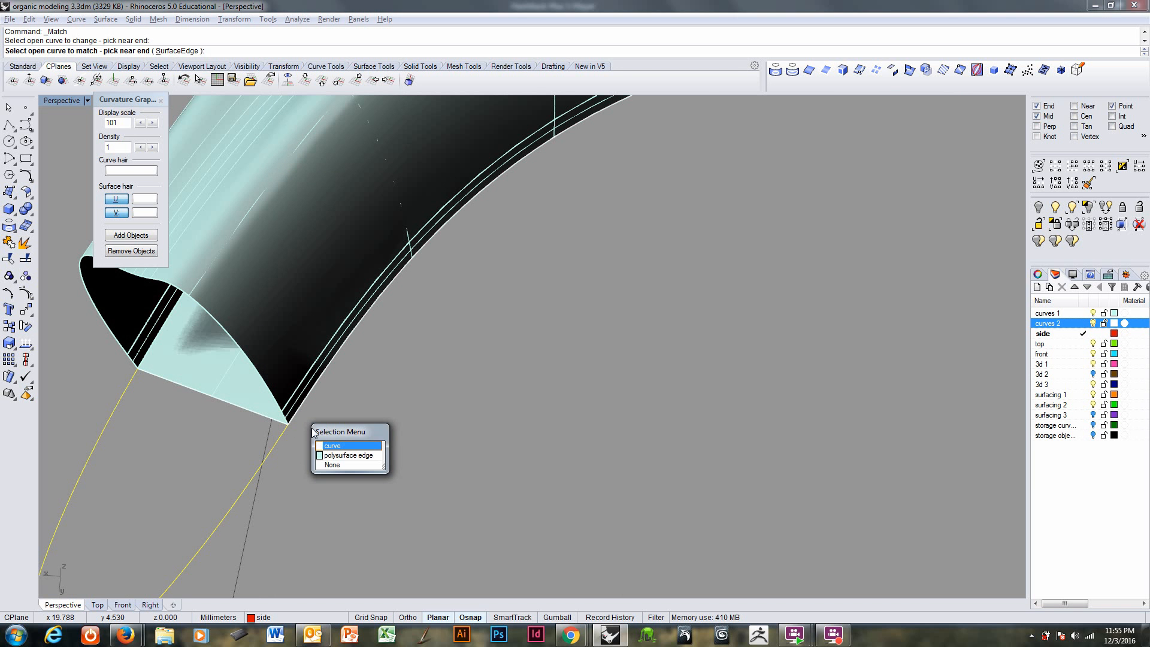
left_click(348, 455)
key("Return")
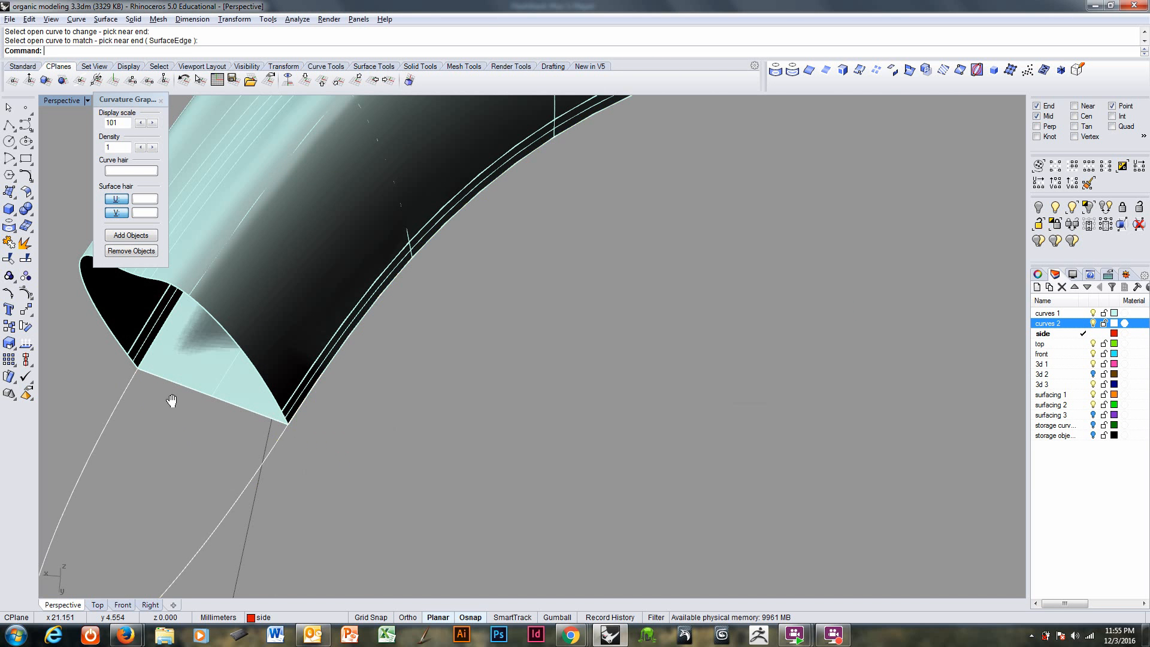
Step: Match the outline's remaining end at the tube's far opening to the adjoining bottom polysurface edge
right_click_drag(172, 401, 292, 394, "shift")
right_click(282, 391)
left_click(250, 377)
left_click(267, 349)
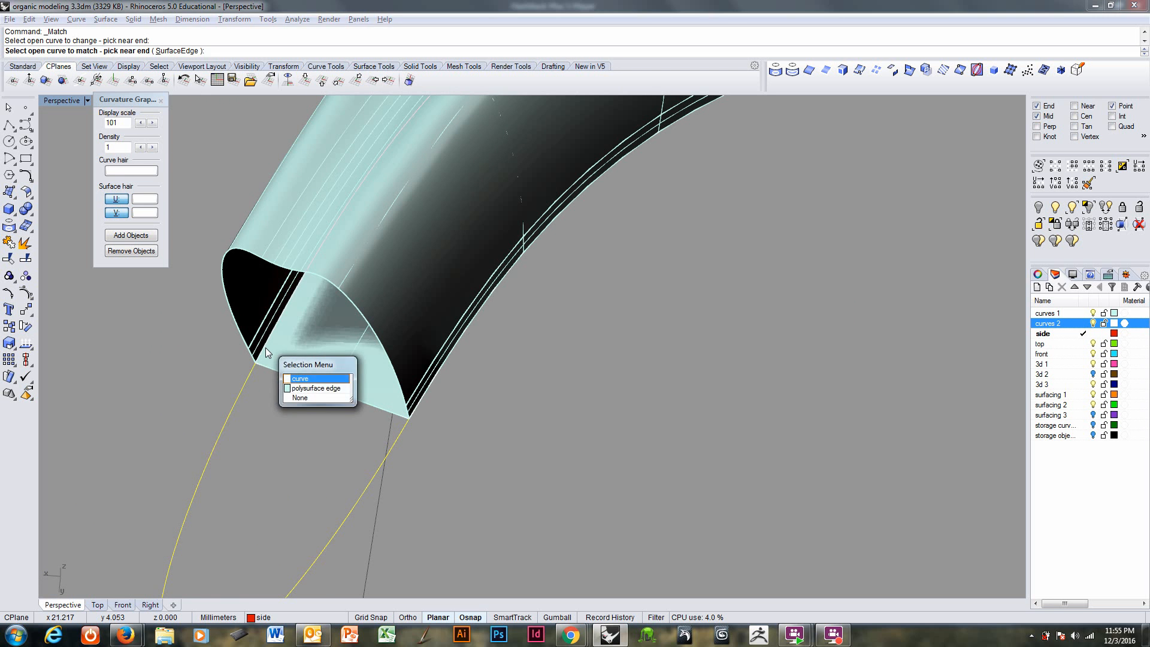
left_click(316, 388)
key("Return")
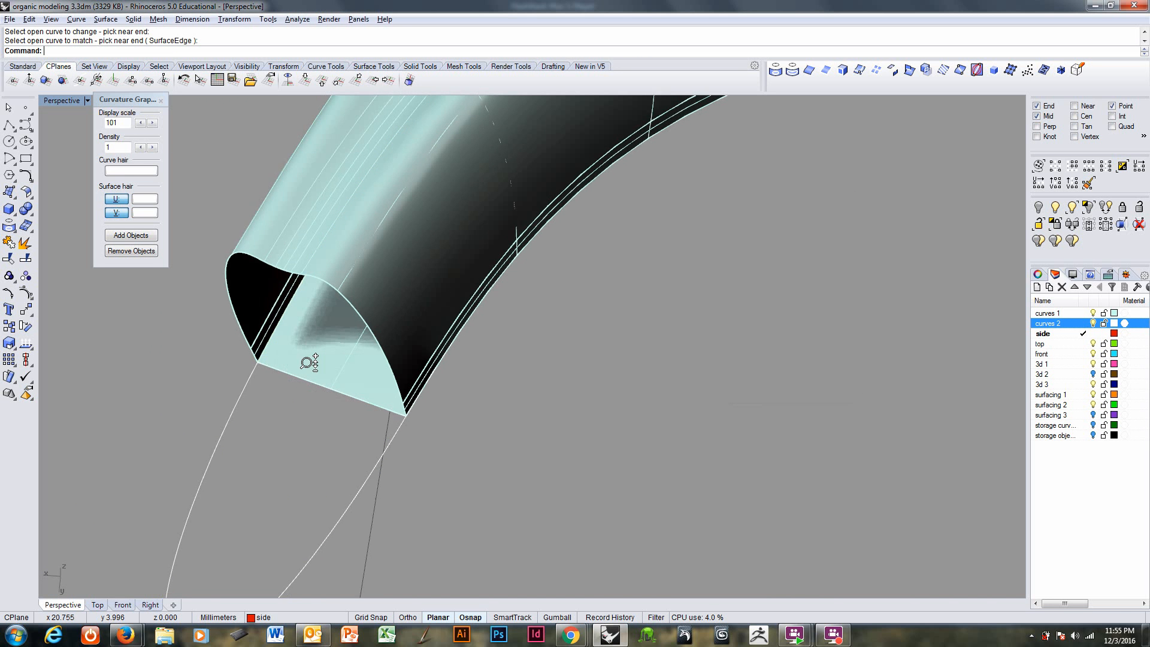
Step: Extrude the matched end outline straight up into a short, open, non-solid strip at the base of the tube opening
right_click_drag(307, 363, 515, 352, "ctrl")
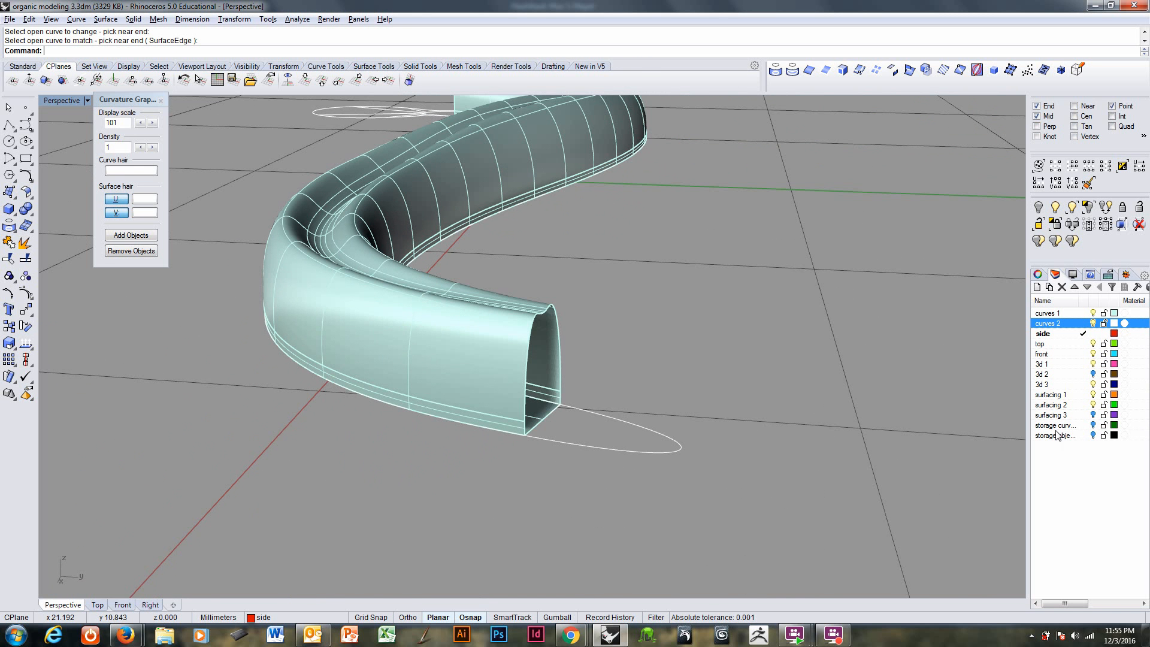
scroll(569, 409, "up", 3)
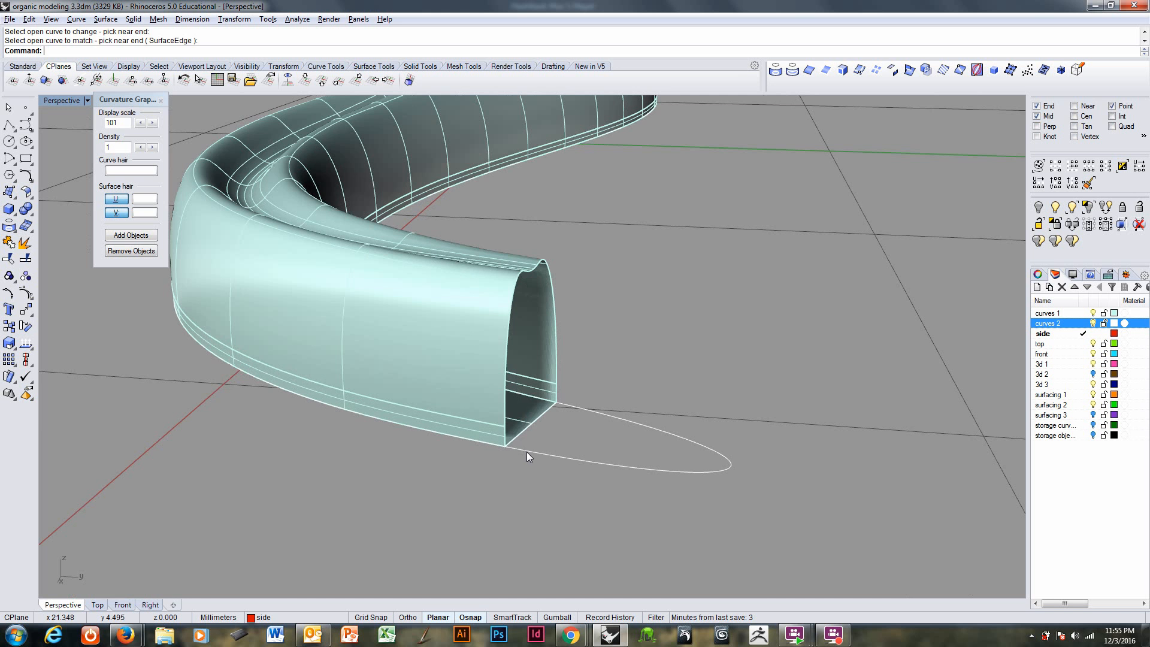
left_click(526, 452)
right_click_drag(526, 446, 558, 436, "ctrl")
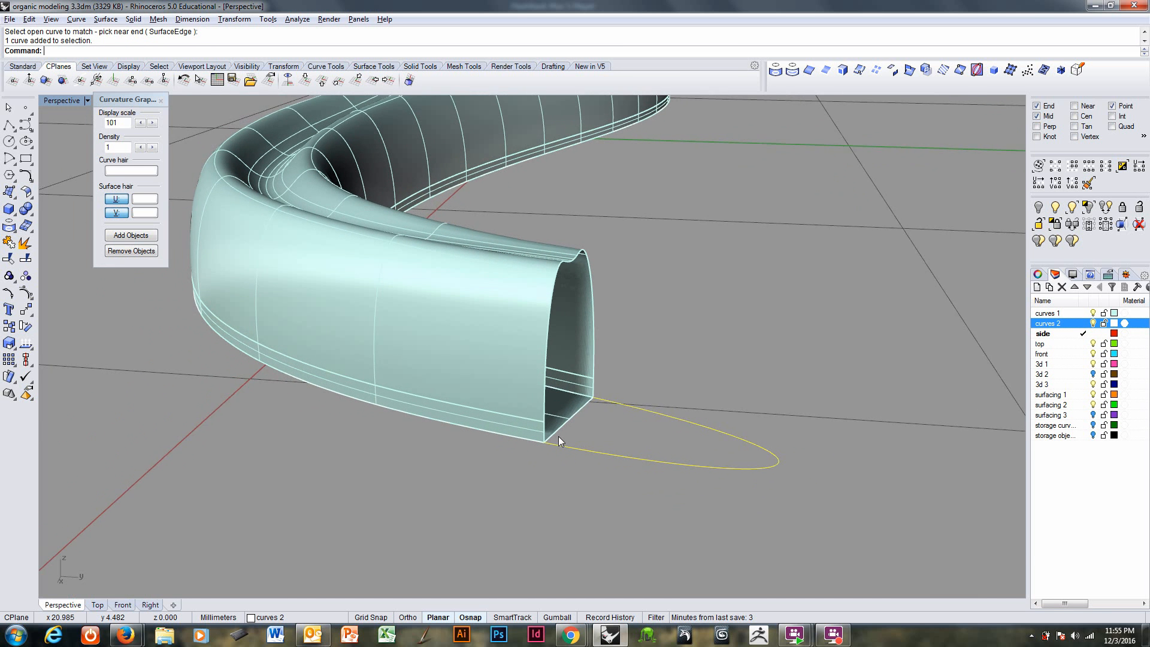
scroll(558, 436, "up", 1)
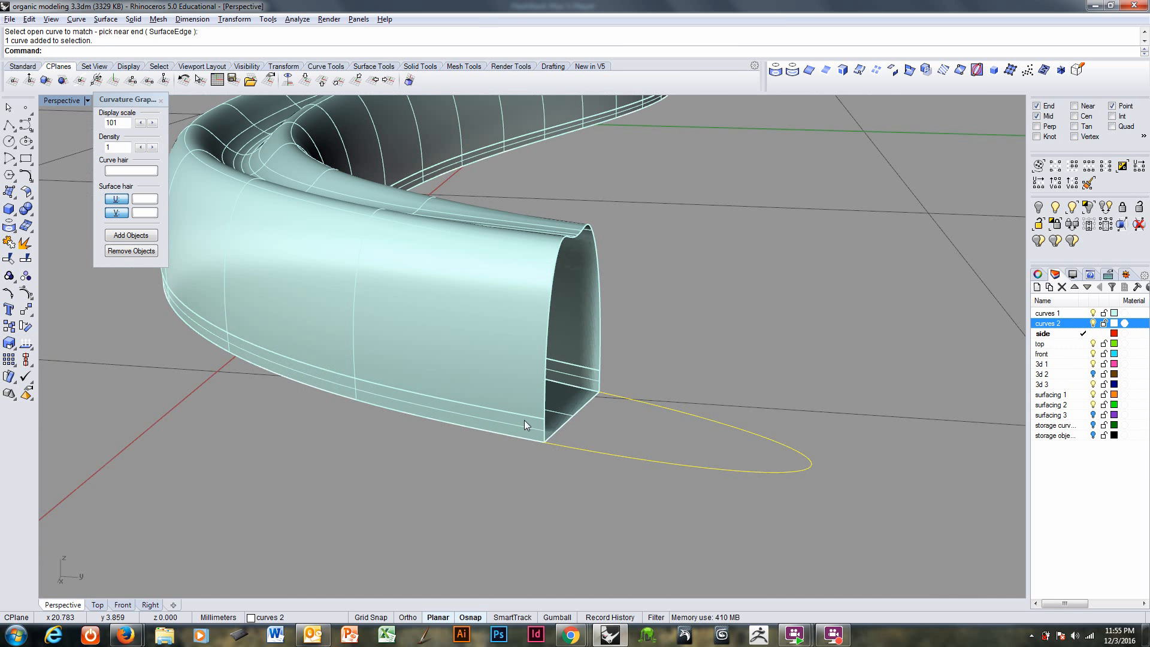
left_click(356, 69)
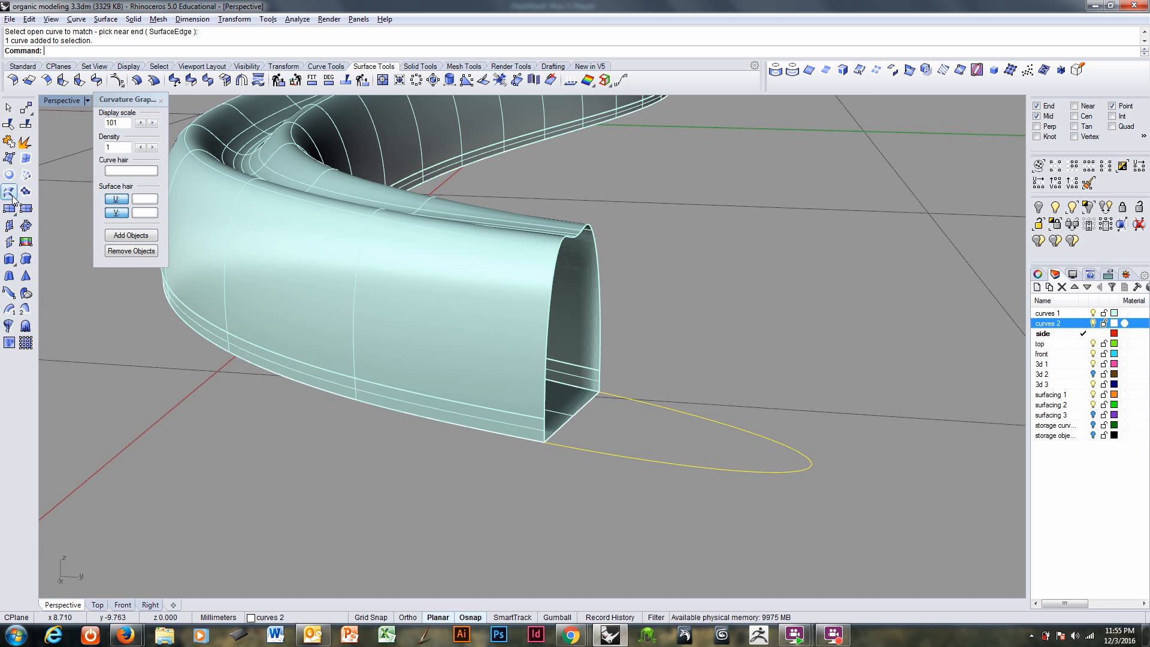
left_click(9, 260)
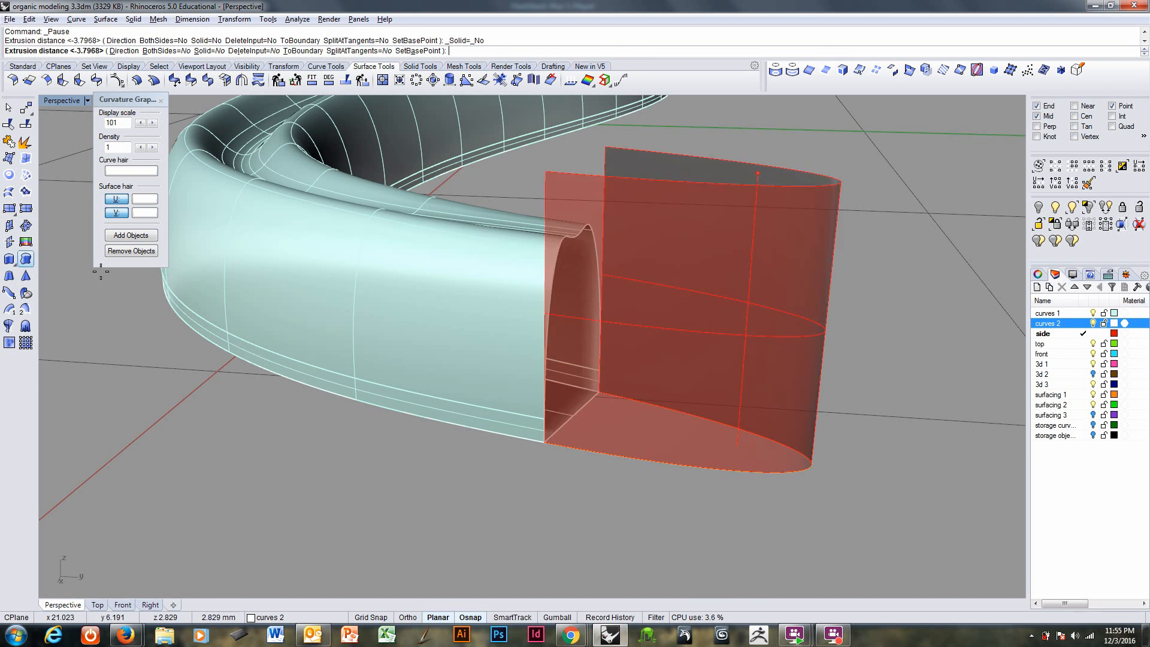
left_click(542, 413)
Step: Extract the U-direction isocurve along the tube's top groove, snapped to the midpoint at the open end's upper edge
right_click_drag(547, 437, 498, 387)
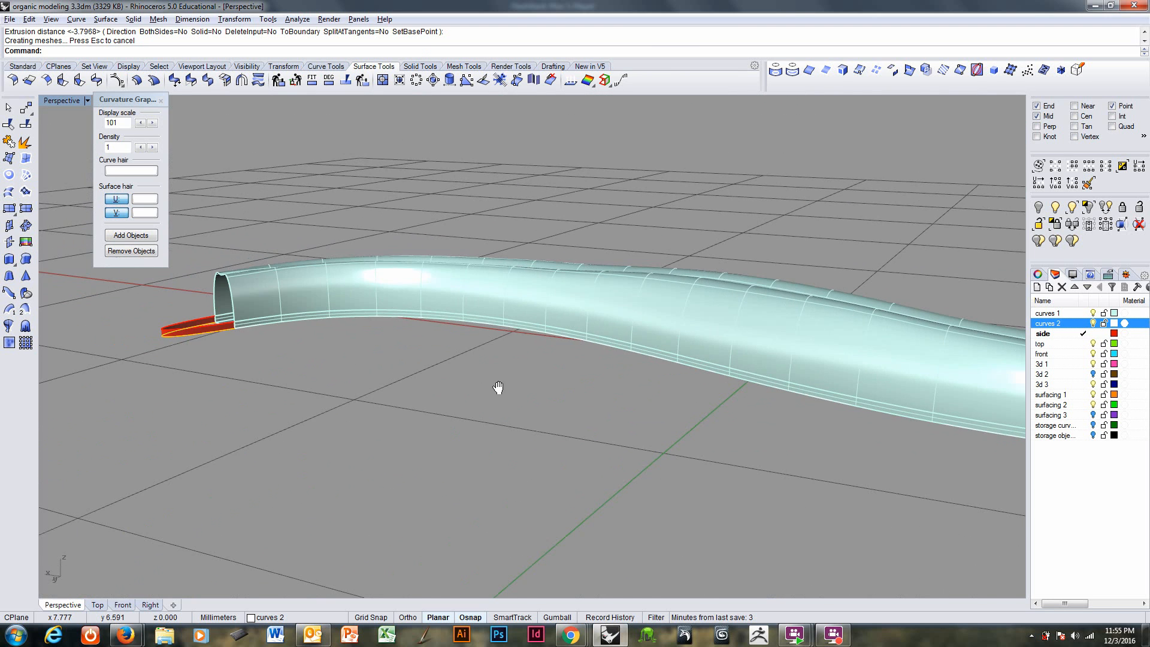
right_click_drag(237, 342, 449, 380)
scroll(393, 431, "up", 5)
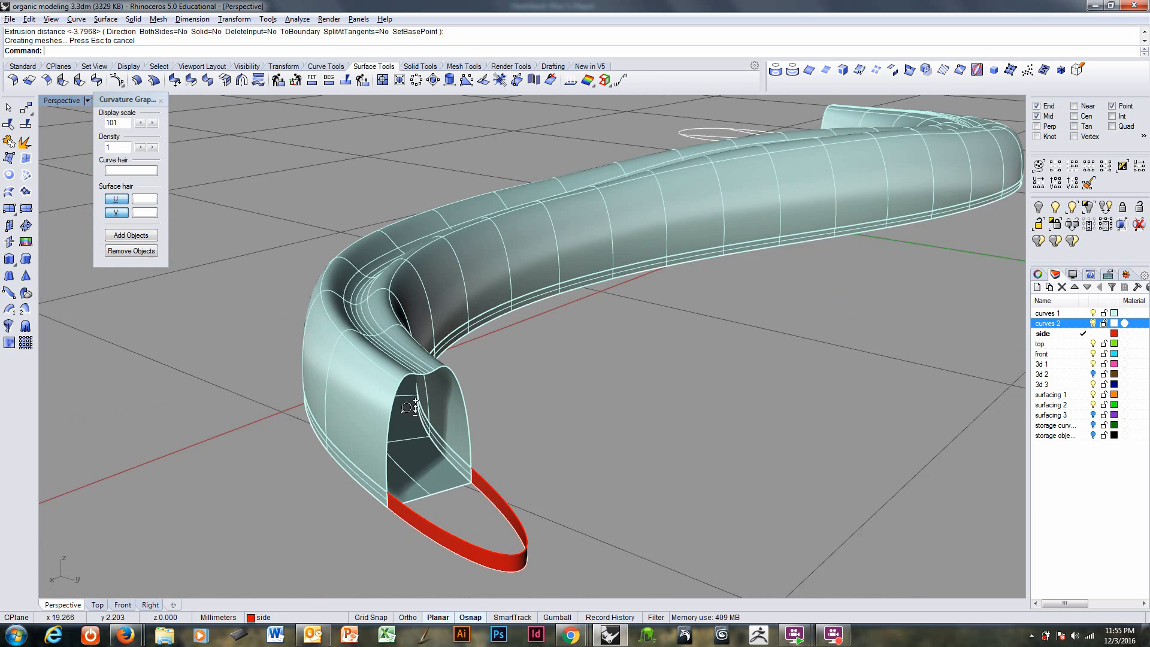
right_click_drag(388, 341, 402, 342)
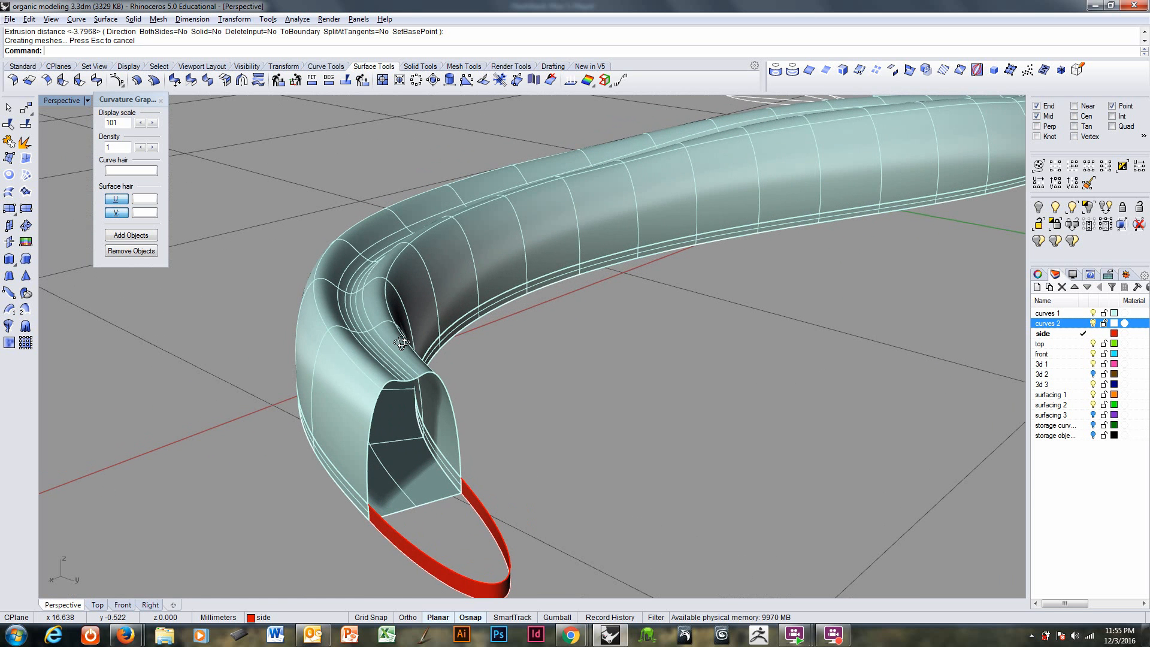
left_click(860, 70)
left_click(352, 294)
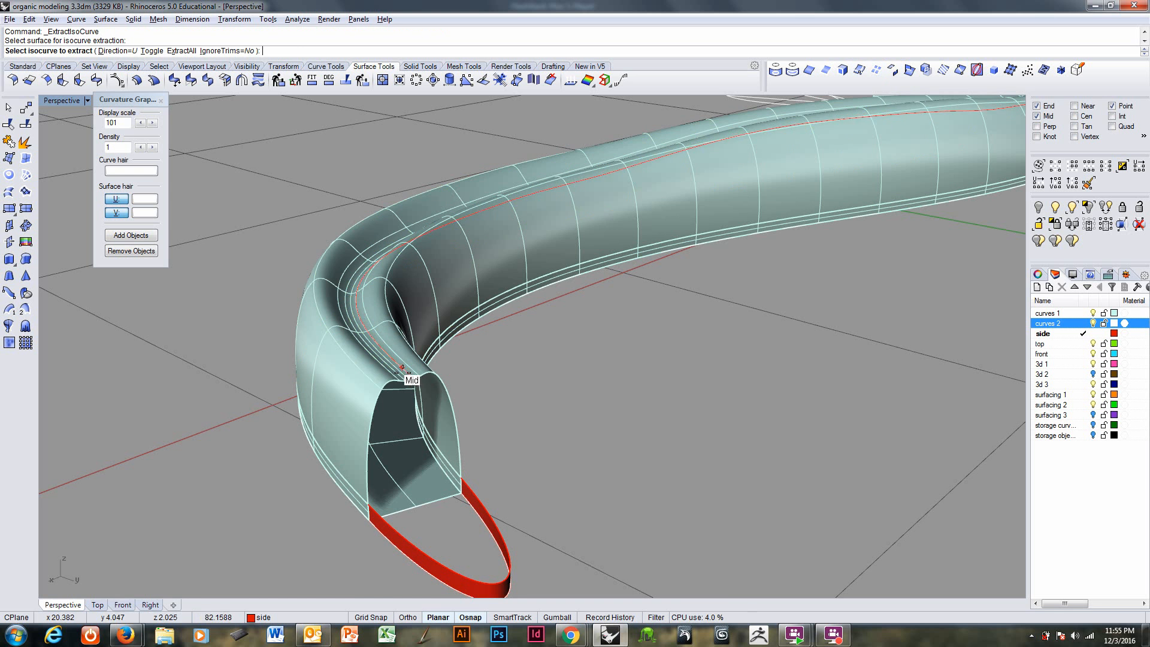
left_click(405, 375)
right_click(411, 415)
Step: Explode the extruded outline strip into a plain surface
right_click_drag(424, 452, 440, 415)
left_click(442, 414)
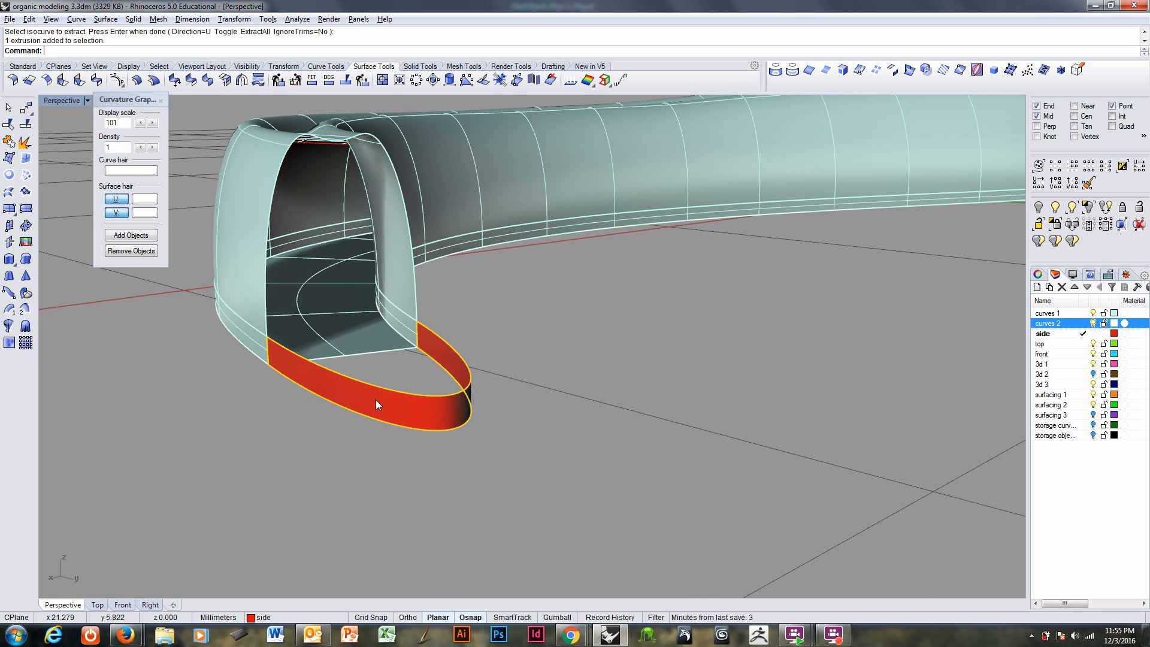
left_click(24, 144)
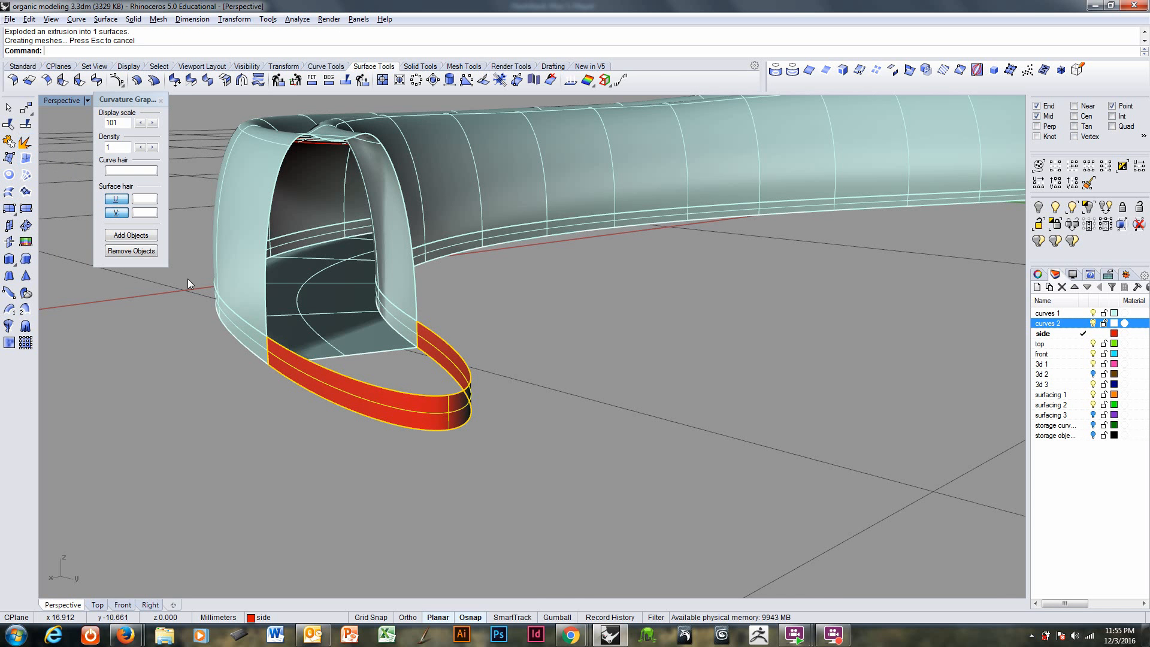
right_click_drag(355, 469, 354, 460)
Step: Move the strip surface to the layer 3d 3
left_click(366, 388)
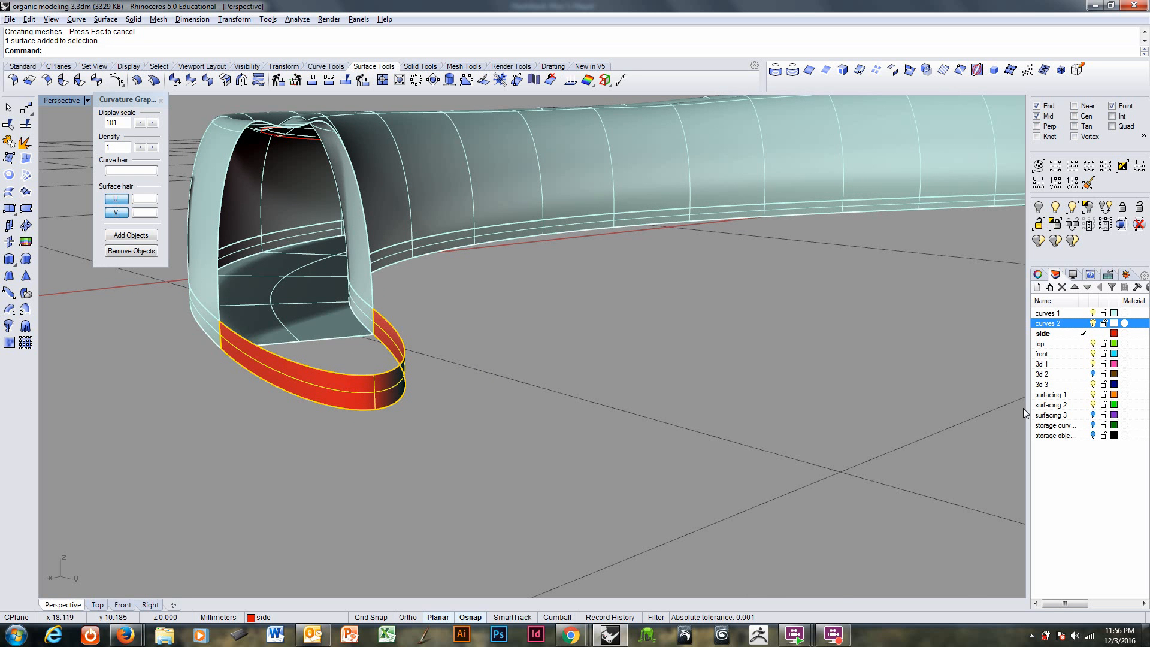
right_click_drag(414, 365, 415, 368)
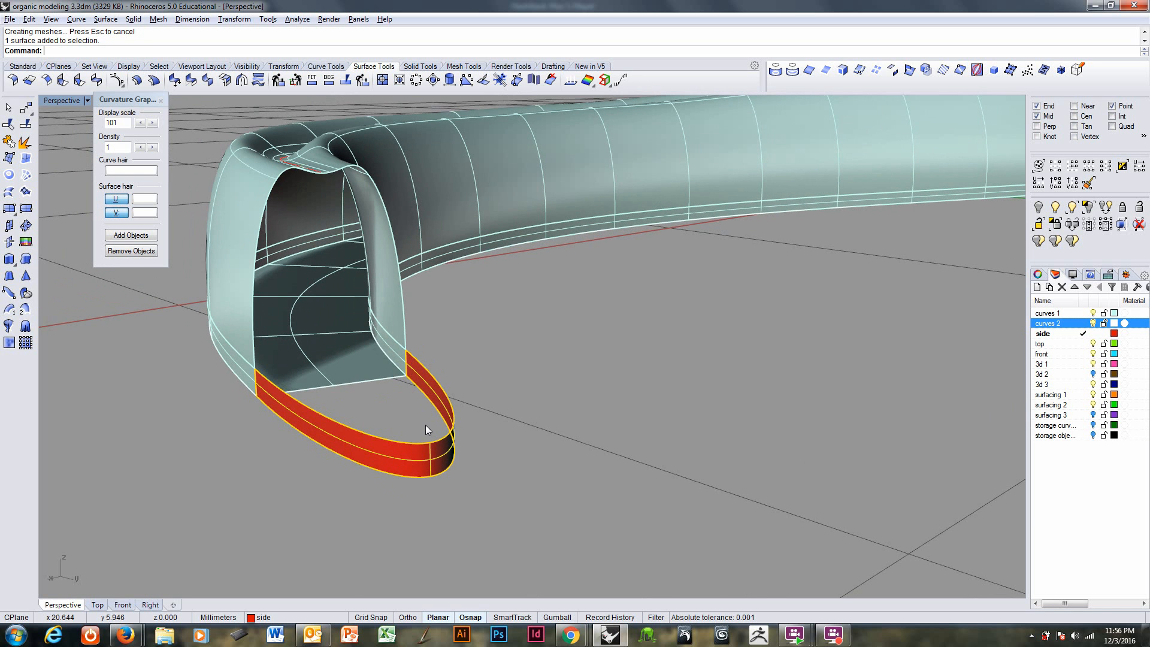
key("F4")
left_click_drag(641, 292, 643, 312)
left_click(551, 312)
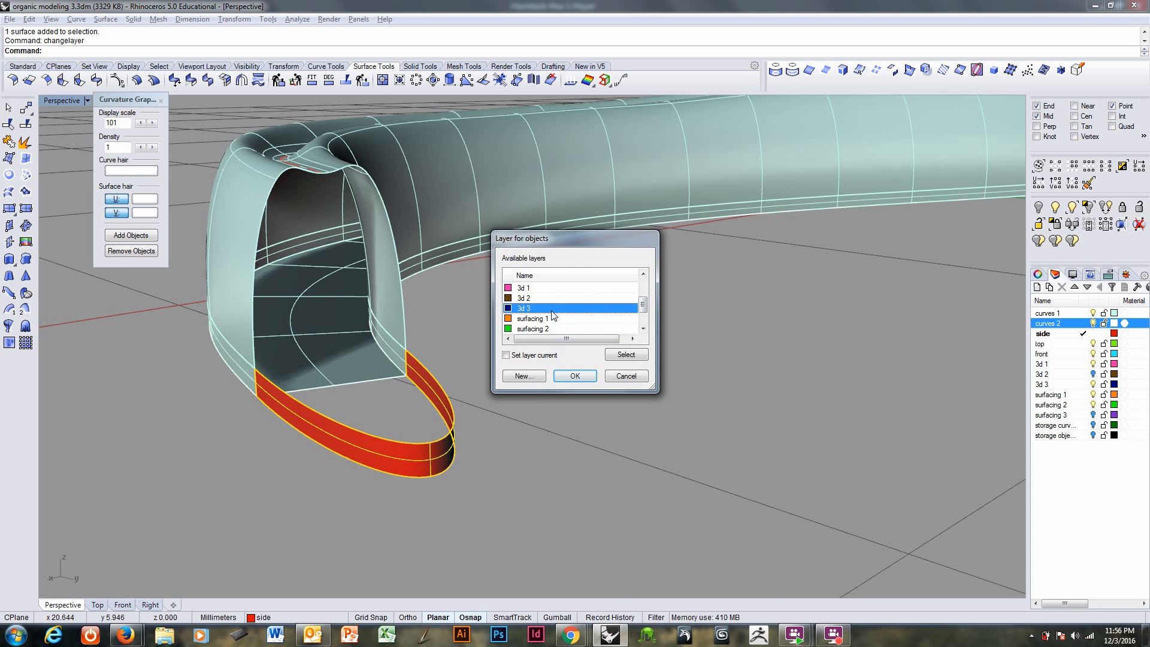
left_click(574, 376)
Step: Extract a V-direction isocurve across the strip surface at its midpoint, at the outermost tip of the outline
right_click_drag(567, 386, 559, 392)
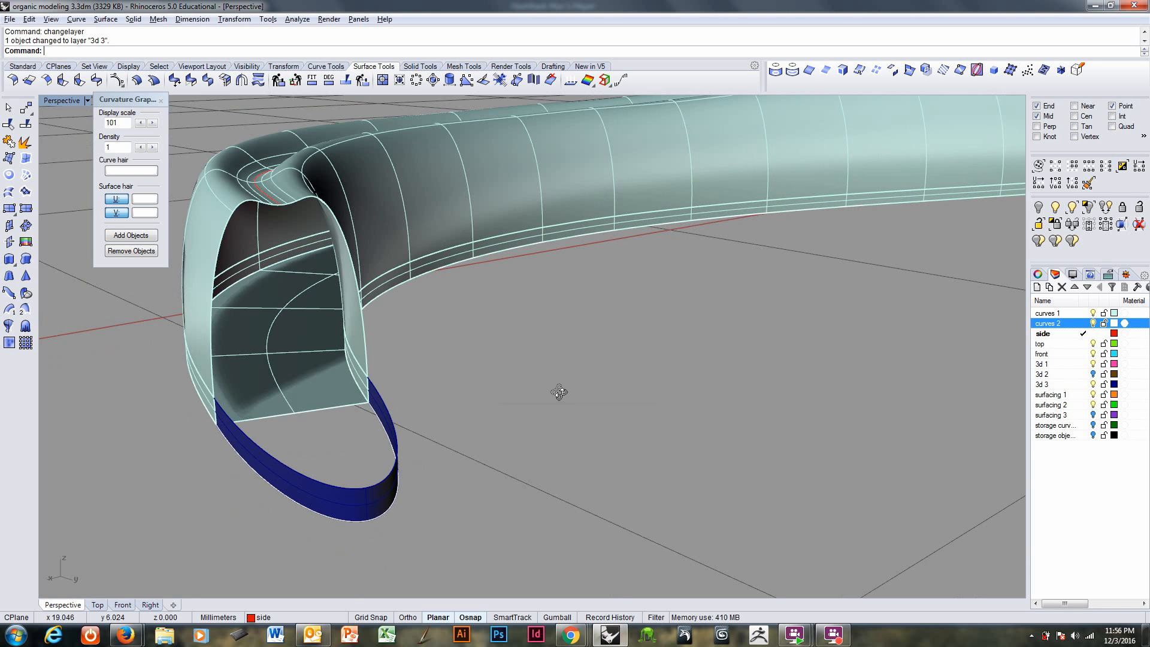
left_click(384, 474)
right_click_drag(384, 473, 367, 471)
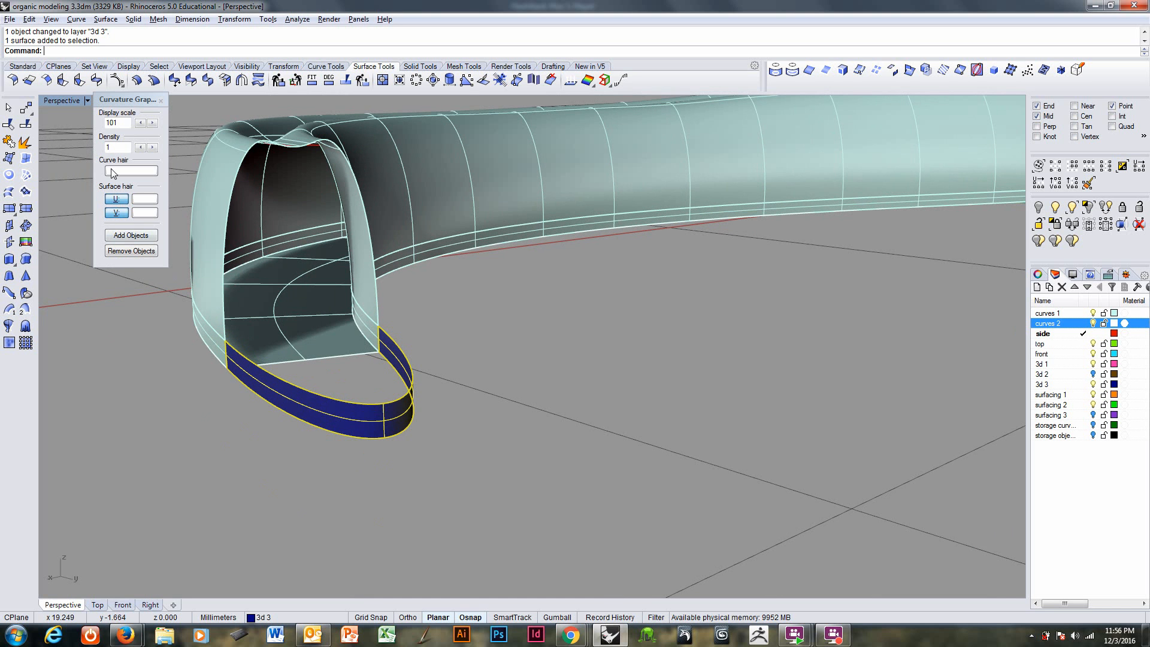
left_click(843, 69)
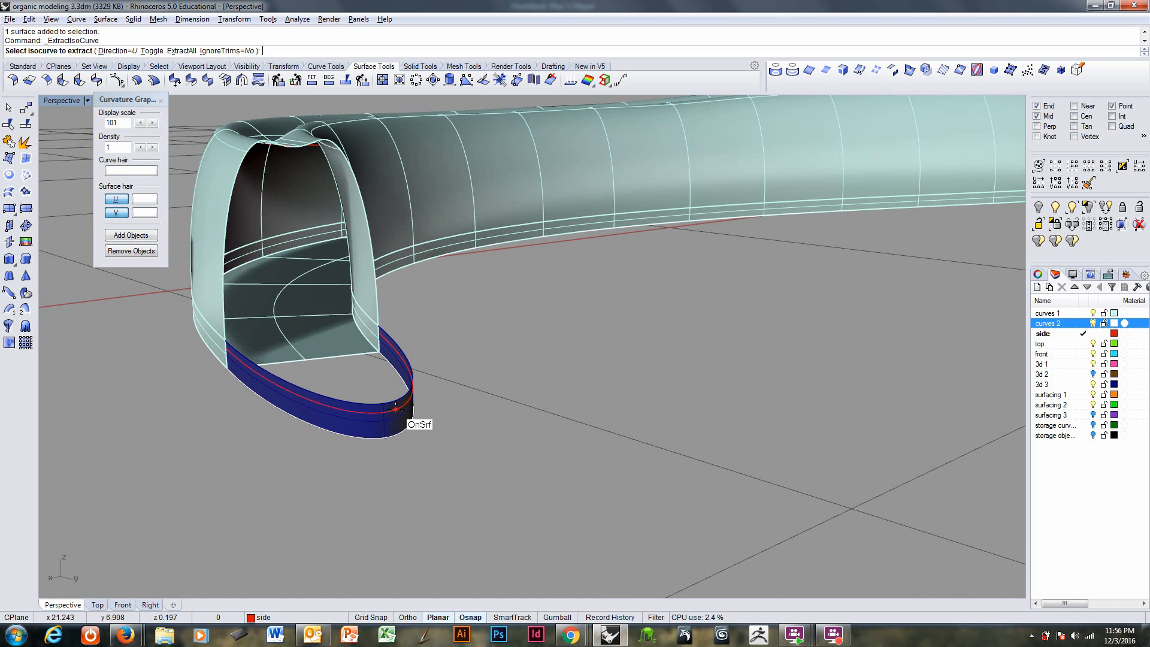
type("t")
key("Return")
mouse_move(393, 411)
right_mouse_down()
mouse_move(380, 434)
mouse_move(359, 416)
mouse_move(382, 393)
mouse_move(388, 413)
right_mouse_up()
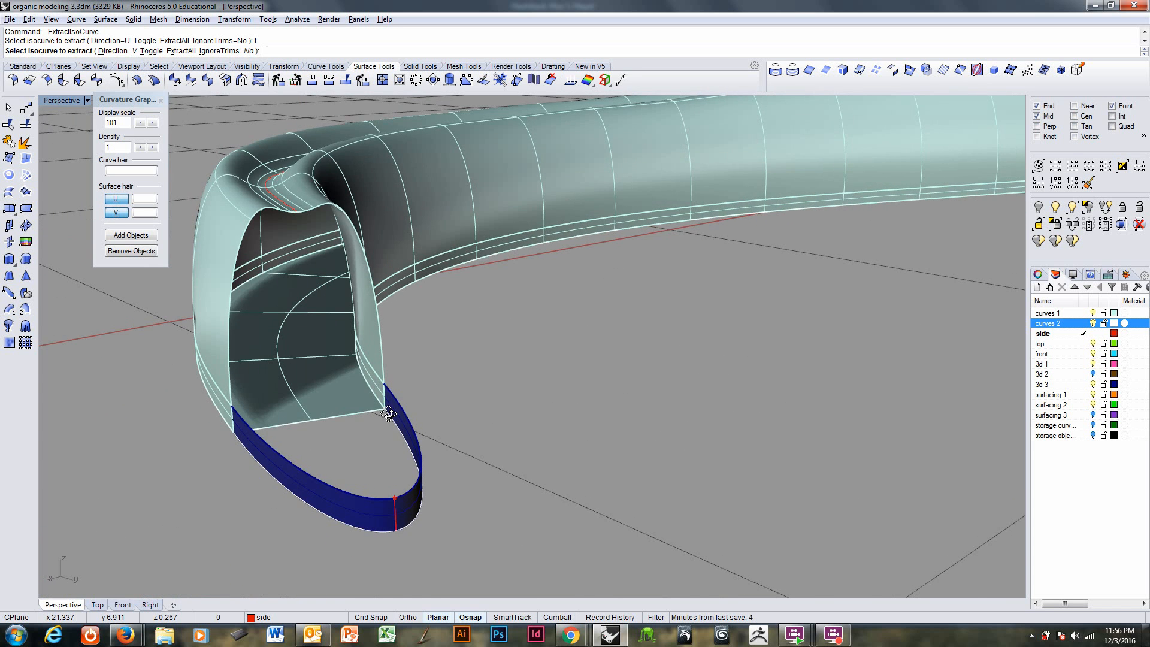
scroll(439, 464, "down", 7)
right_click_drag(442, 465, 516, 468)
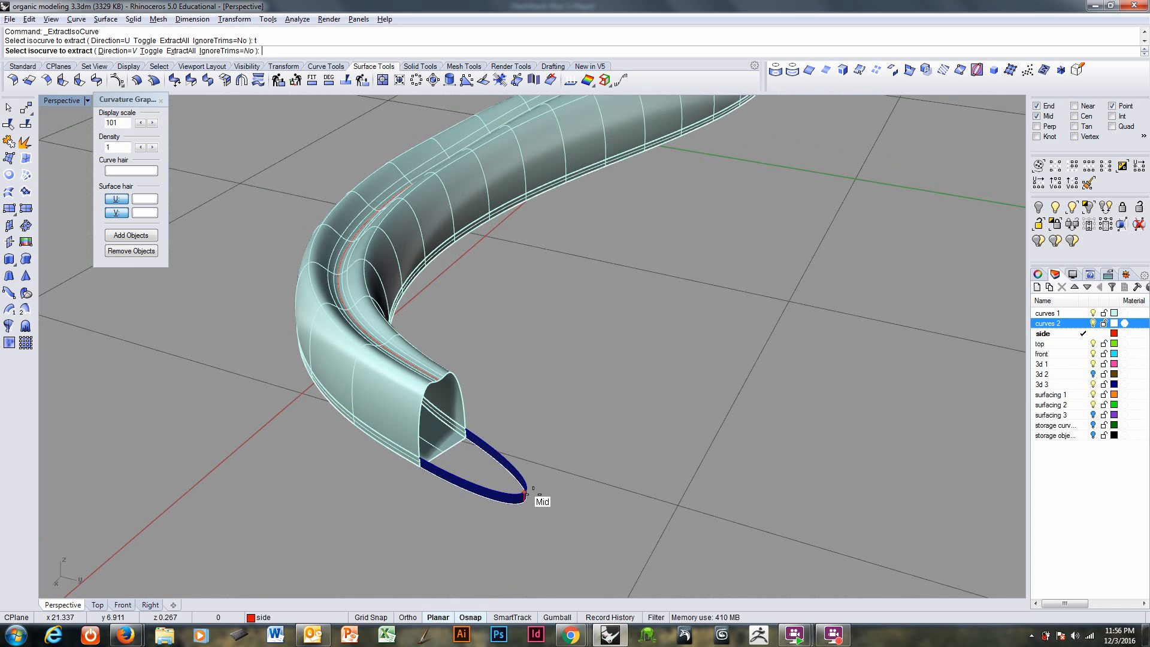
left_click(527, 496)
right_click(525, 497)
Step: Close the curvature graph settings
right_click_drag(536, 483, 467, 381)
scroll(402, 334, "up", 7)
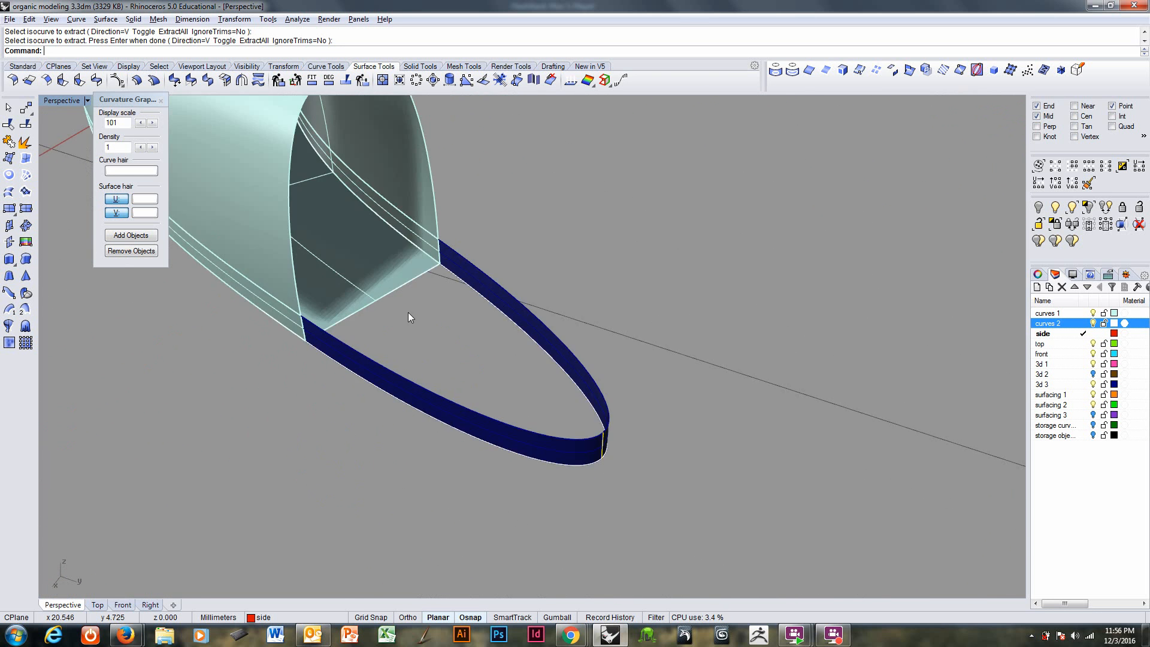
right_click_drag(541, 292, 497, 368, "shift")
scroll(519, 327, "down", 2)
left_click(161, 100)
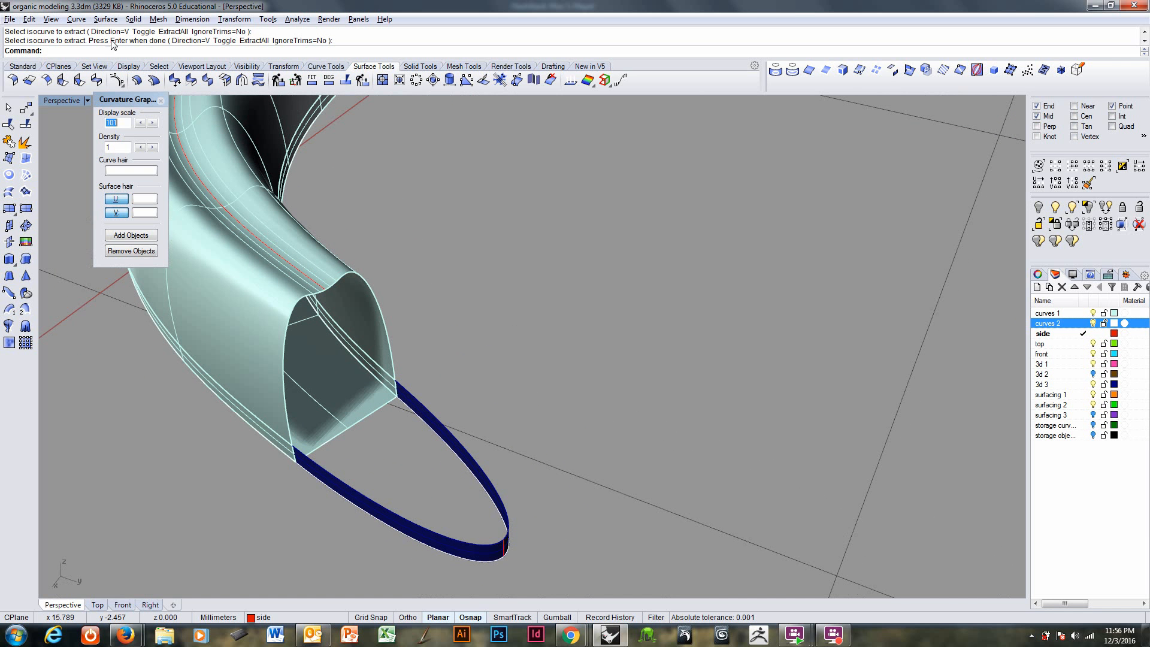
left_click(160, 101)
left_click(76, 19)
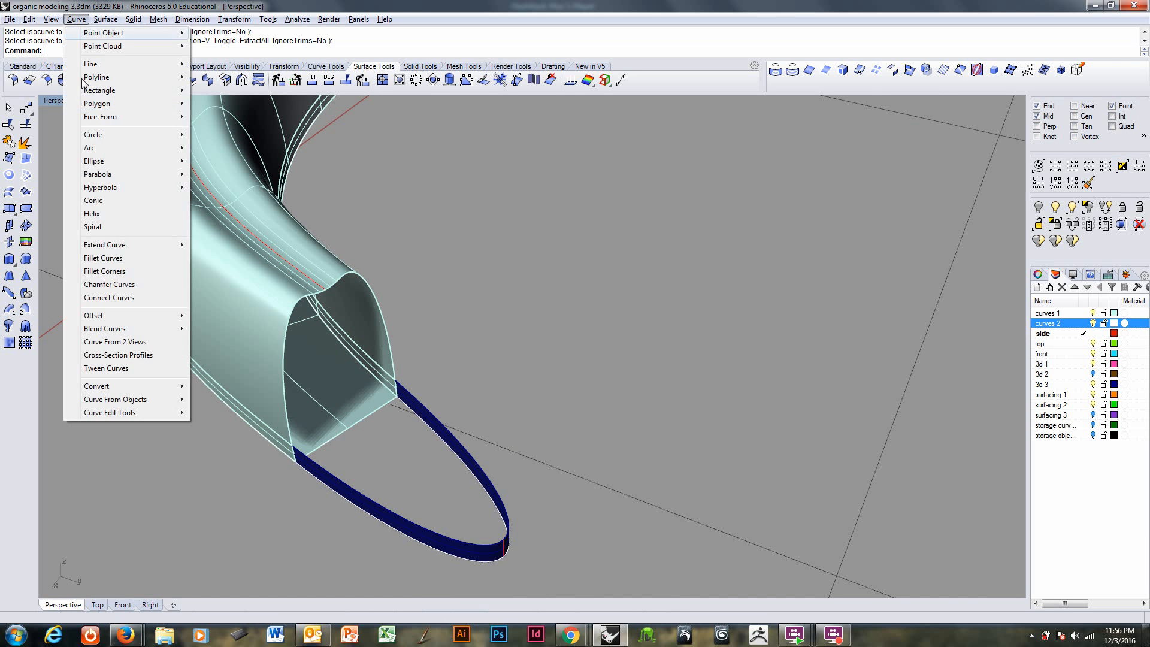
mouse_move(169, 330)
left_click(267, 342)
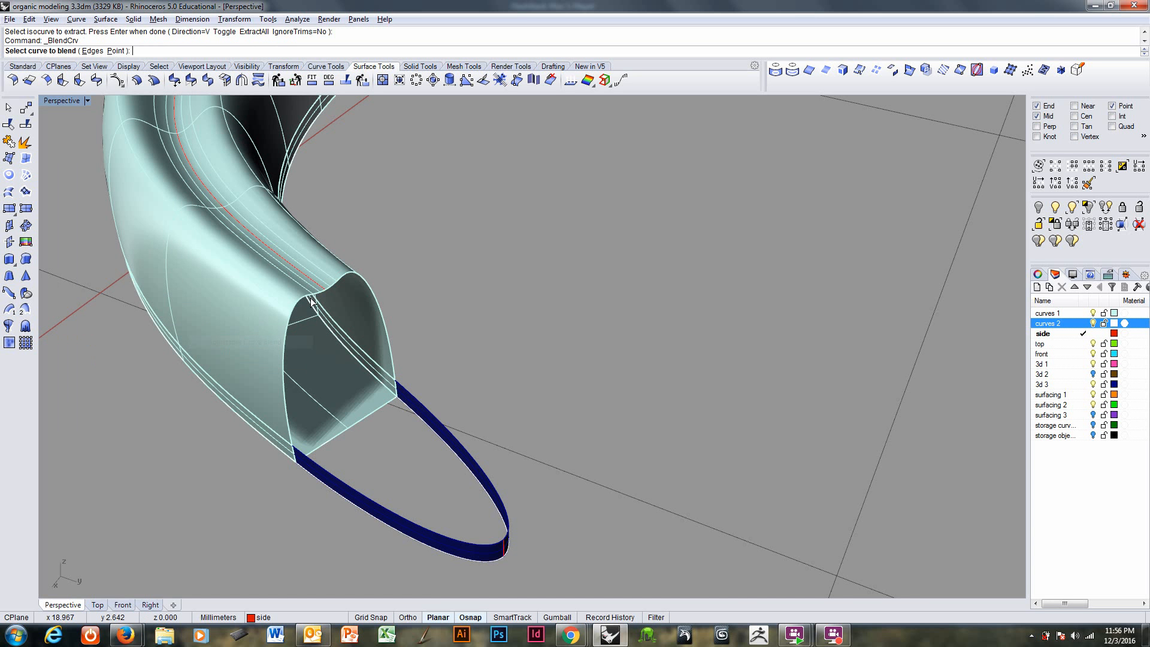
left_click(314, 286)
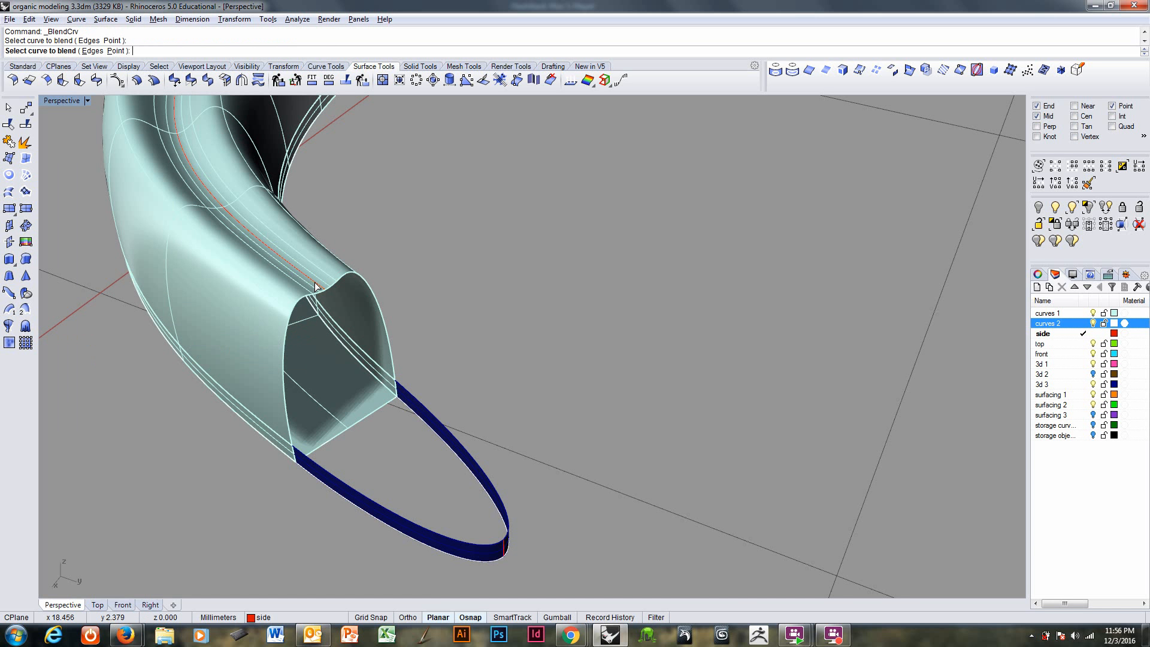
left_click(505, 545)
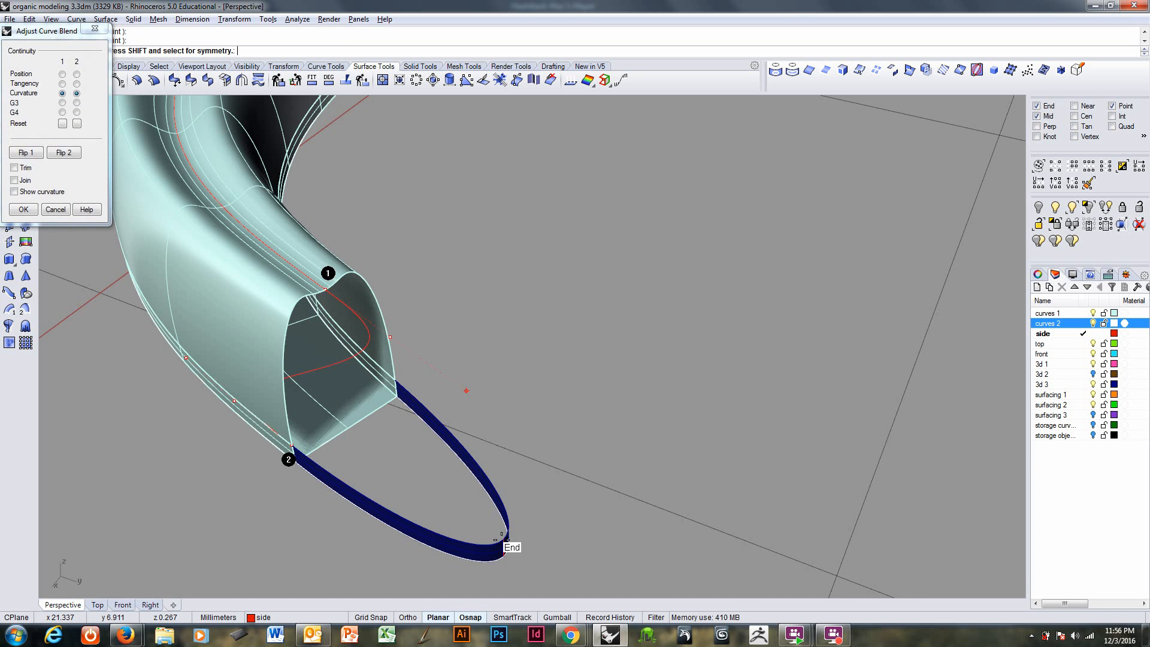
key("Return")
Step: Blend the tube's top isocurve into the strip's tip isocurve with curvature continuity, adjusting the arc's shape near the strip end
key("Return")
left_click(323, 285)
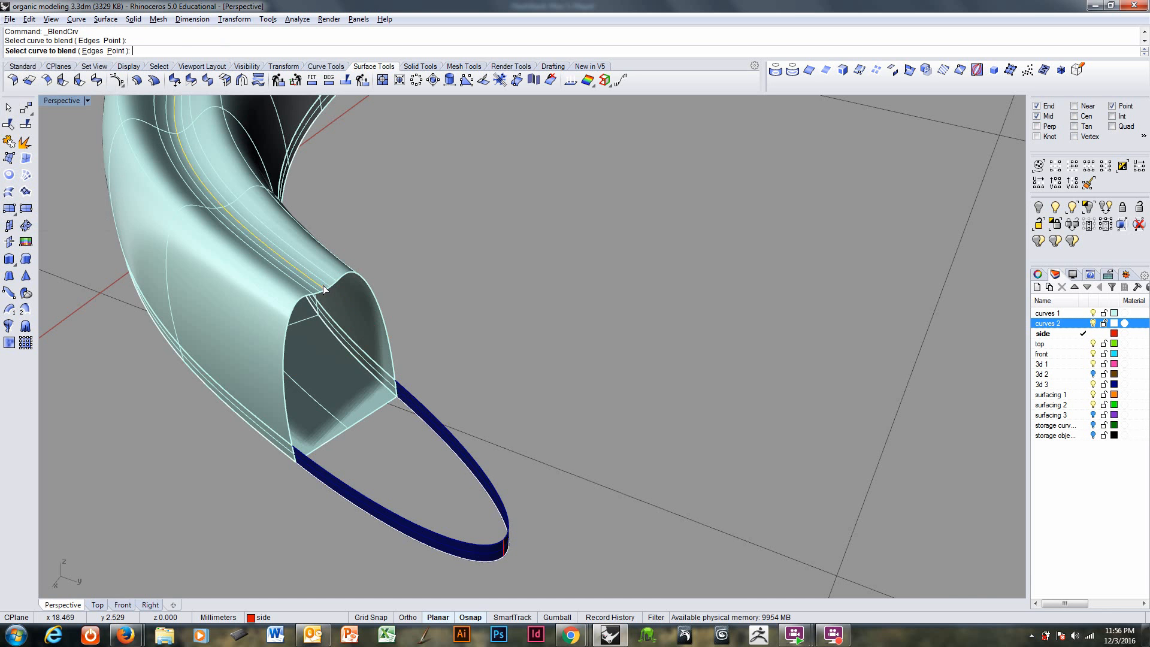
scroll(489, 511, "up", 2)
scroll(429, 446, "up", 3)
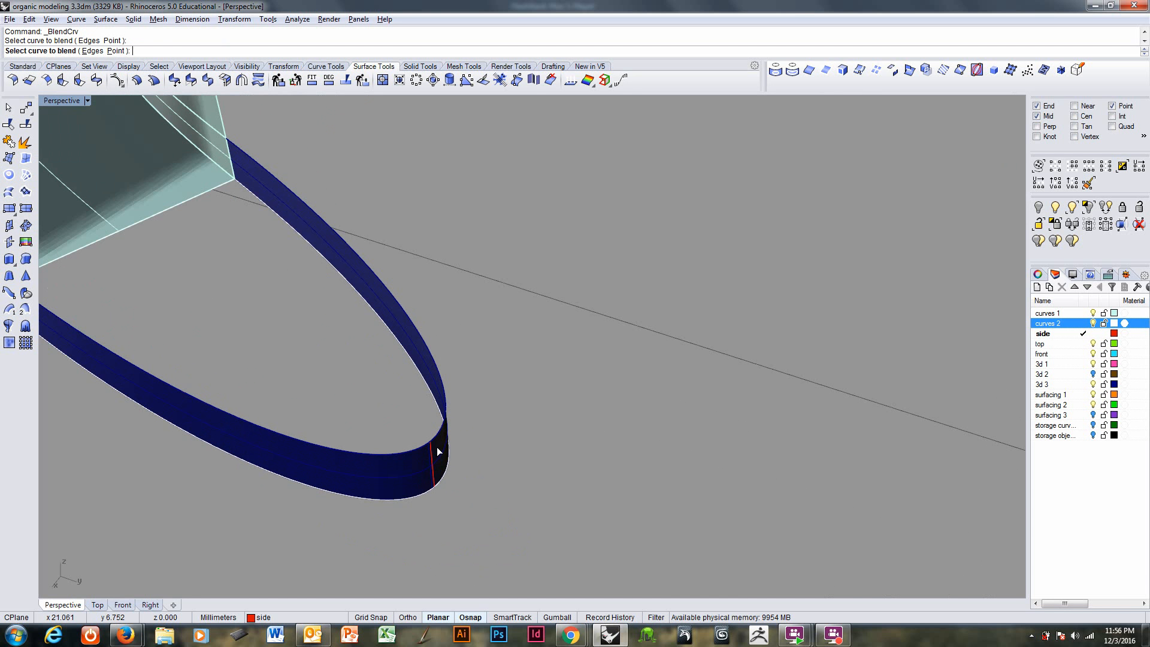
left_click(434, 457)
scroll(443, 456, "down", 3)
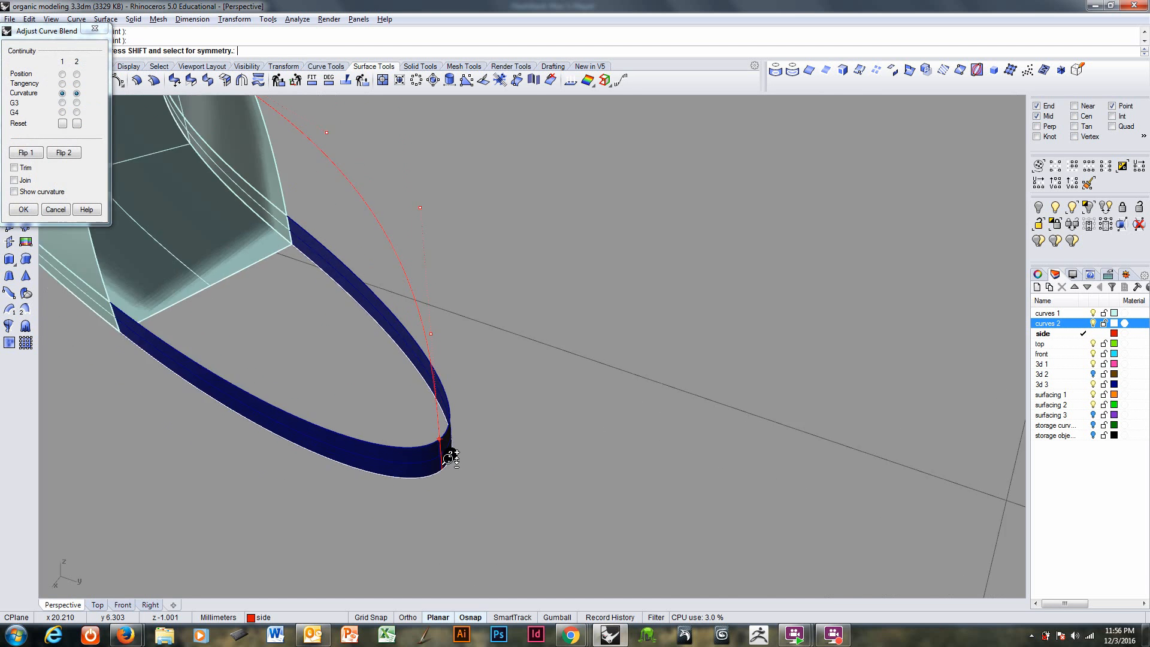
right_click_drag(447, 455, 564, 315)
left_click_drag(587, 295, 585, 325)
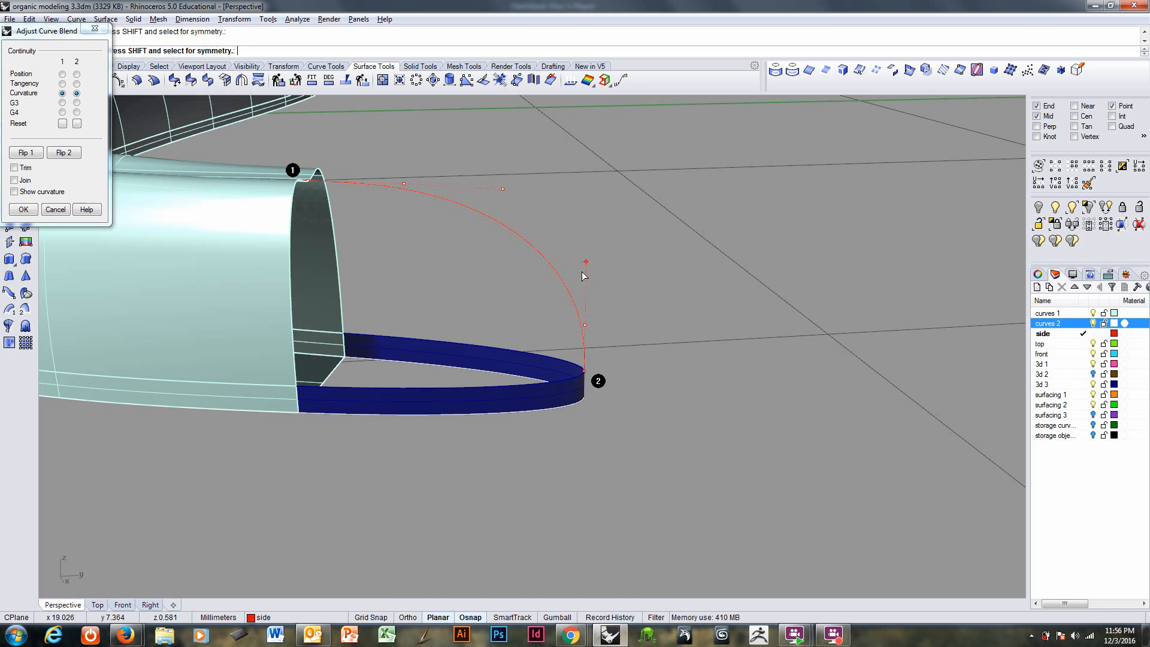
key("Return")
Step: Try to join the blend curve with the edge of the tube's open end, declining to bridge the gap between them
left_click(570, 286)
scroll(566, 309, "down", 3)
right_click_drag(566, 310, 421, 340)
left_click(8, 142)
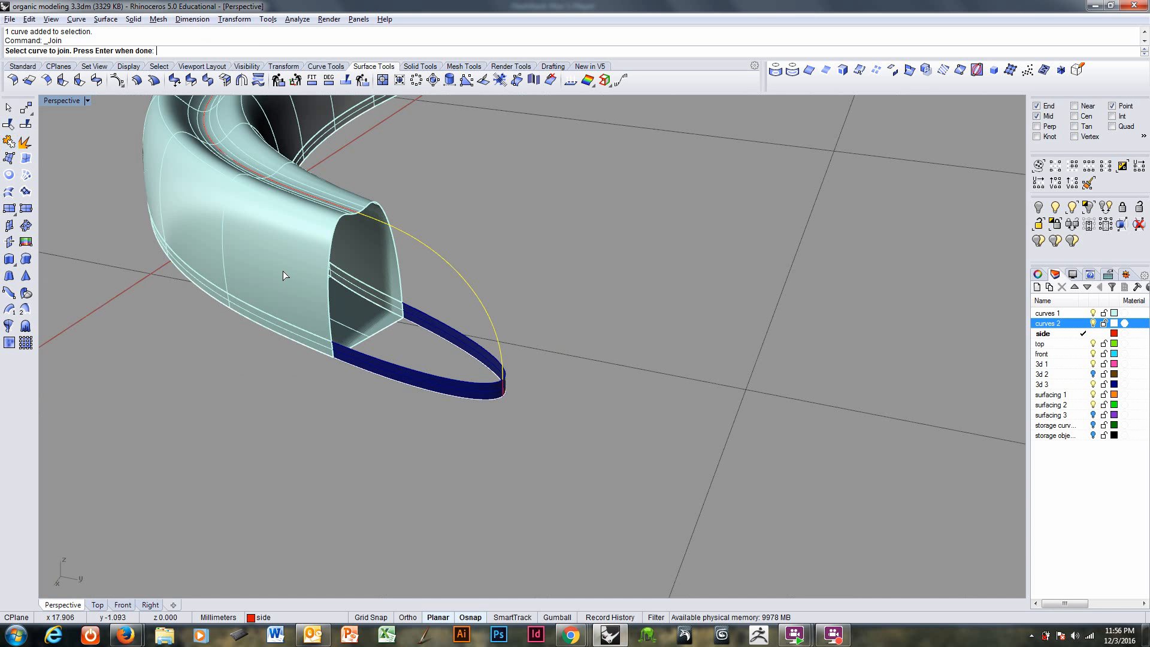
left_click(331, 345)
key("Return")
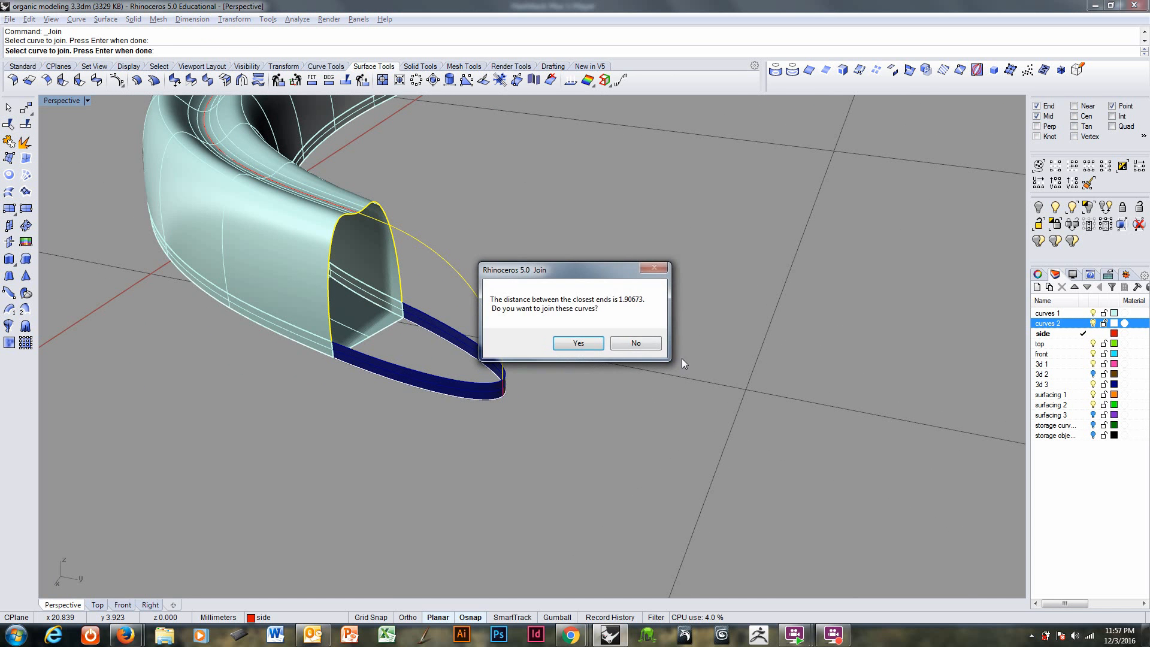
left_click(634, 343)
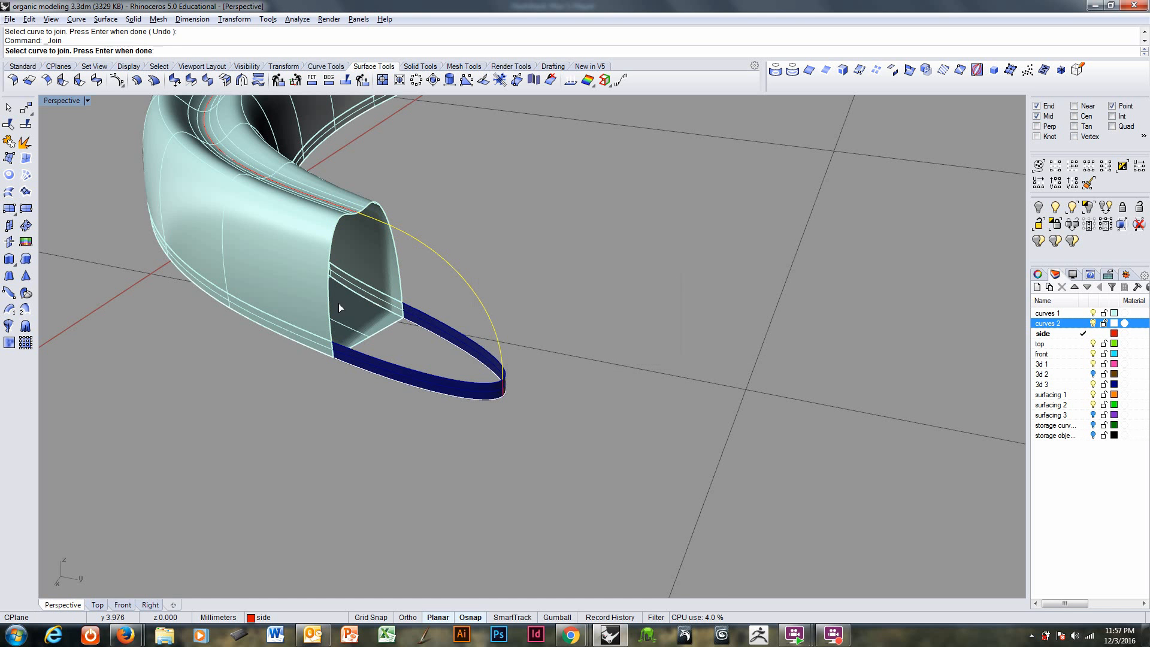
left_click(339, 303)
left_click(624, 351)
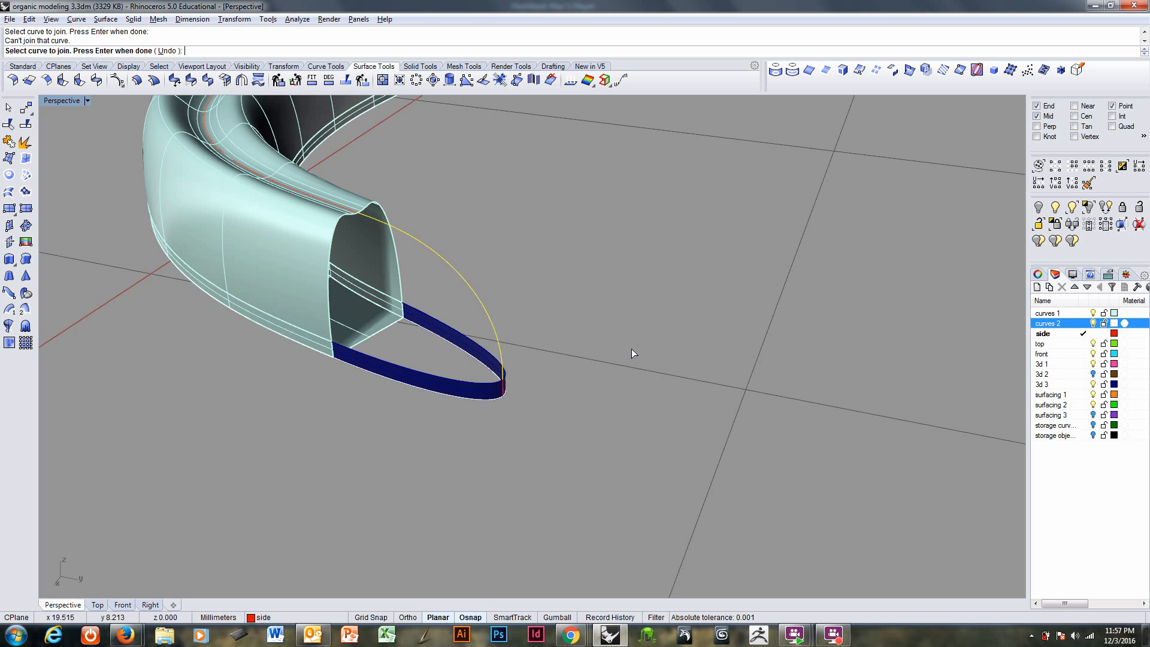
key("Return")
Step: Join the tube and the helper strip at its open end into one polysurface
left_click(25, 174)
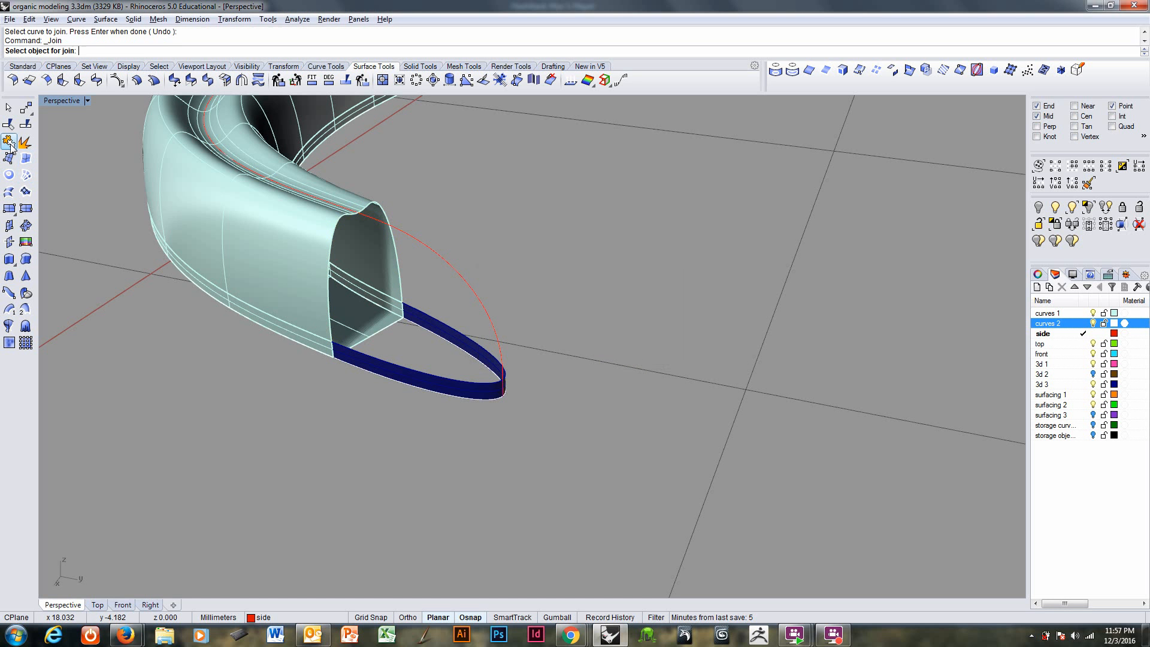
left_click(290, 315)
left_click(365, 370)
key("Return")
mouse_move(483, 399)
right_mouse_down()
mouse_move(467, 411)
mouse_move(478, 390)
right_mouse_up()
scroll(482, 392, "up", 2)
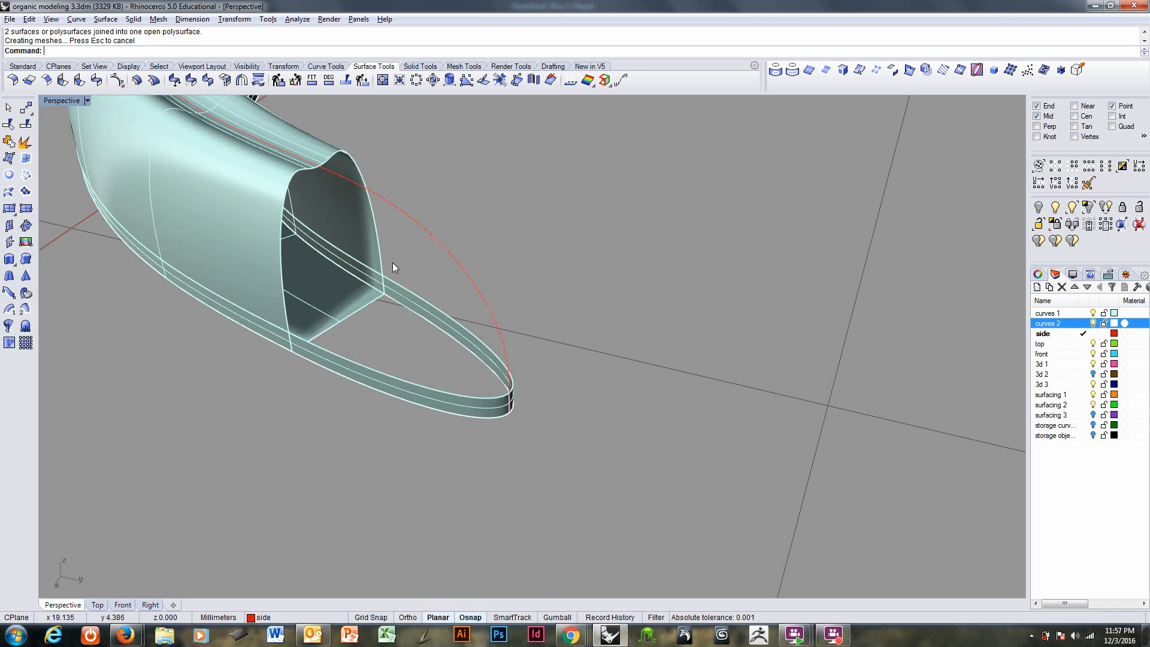
Step: Try to split the strip's upper edge at its tip where the blend curve ends, and undo the split
left_click(297, 19)
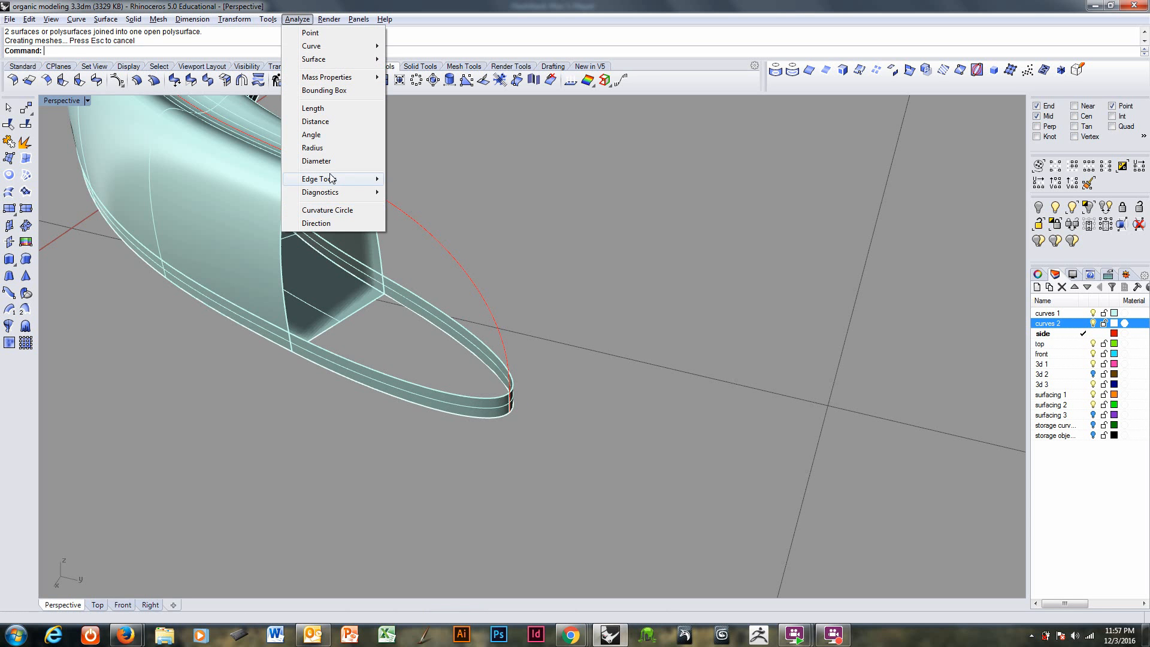
mouse_move(351, 179)
left_click(412, 198)
left_click(457, 393)
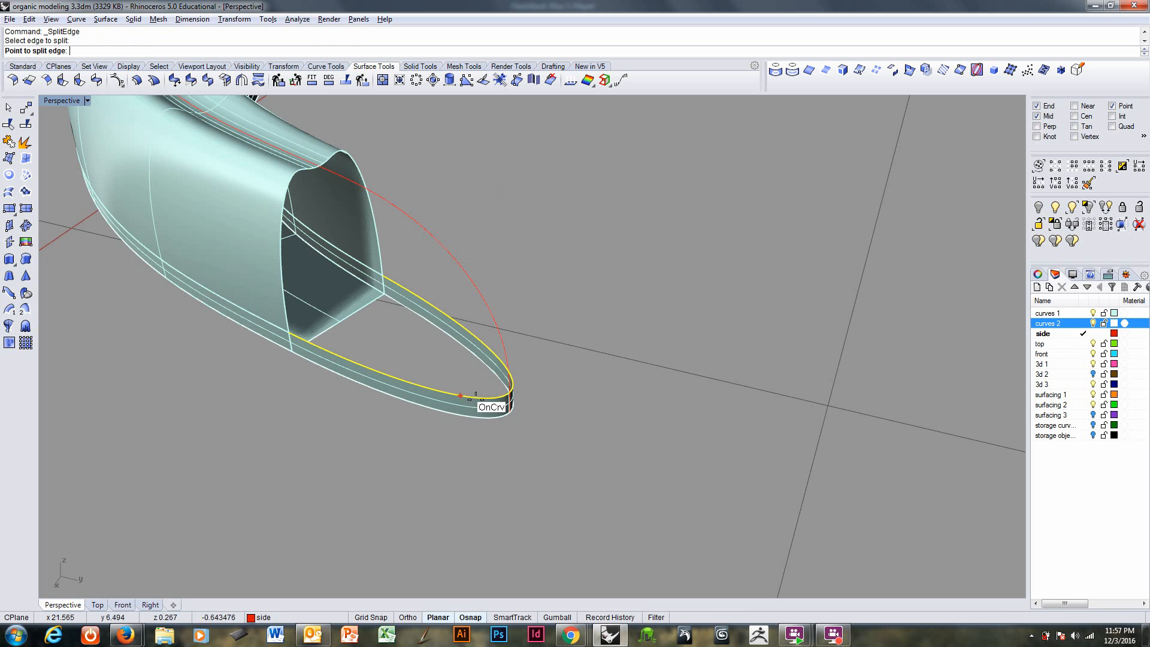
left_click(510, 396)
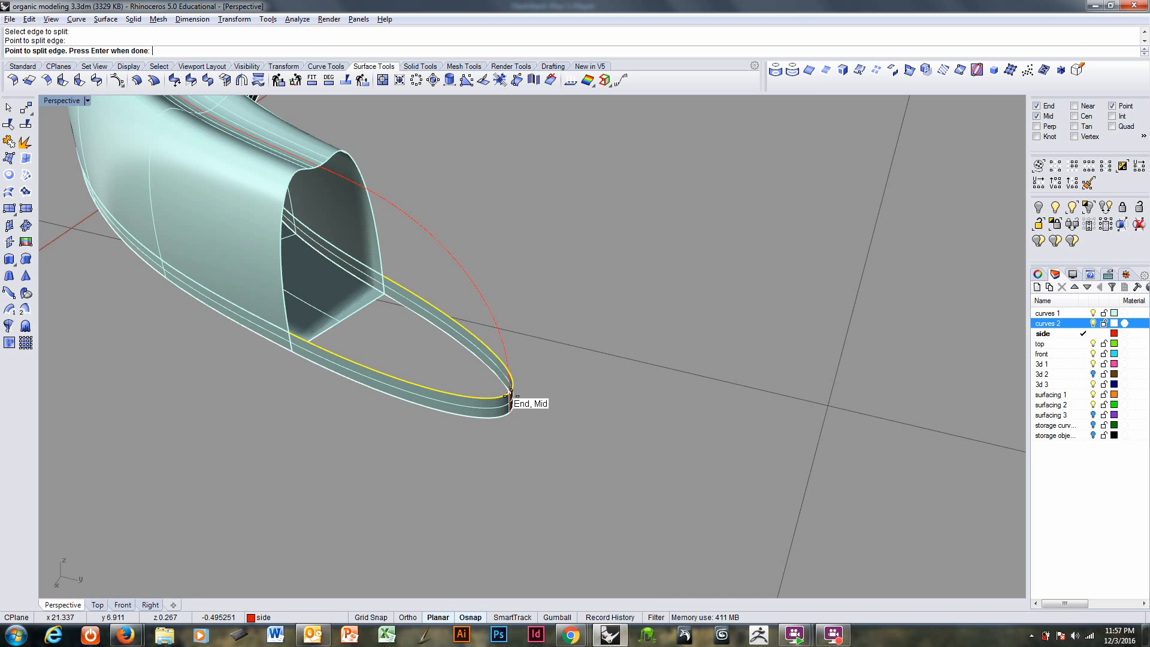
key("Return")
scroll(483, 350, "up", 4)
scroll(483, 351, "up", 3)
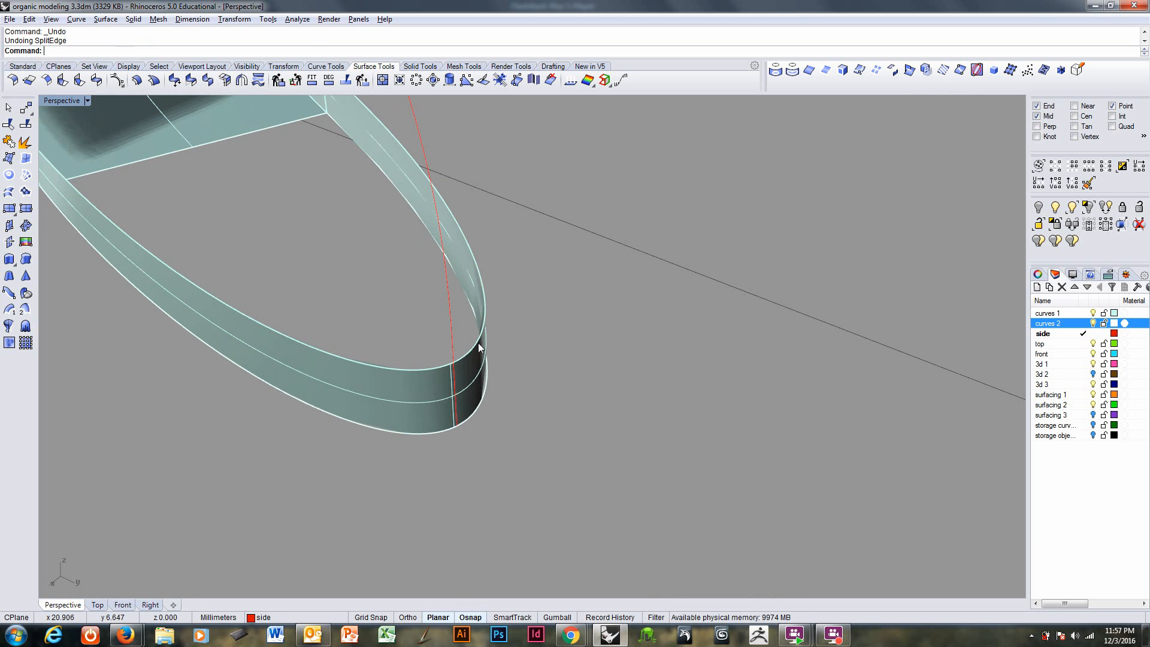
Step: Split the strip's upper edge at the point where the blend curve meets the strip's tip
key("Return")
left_click(417, 370)
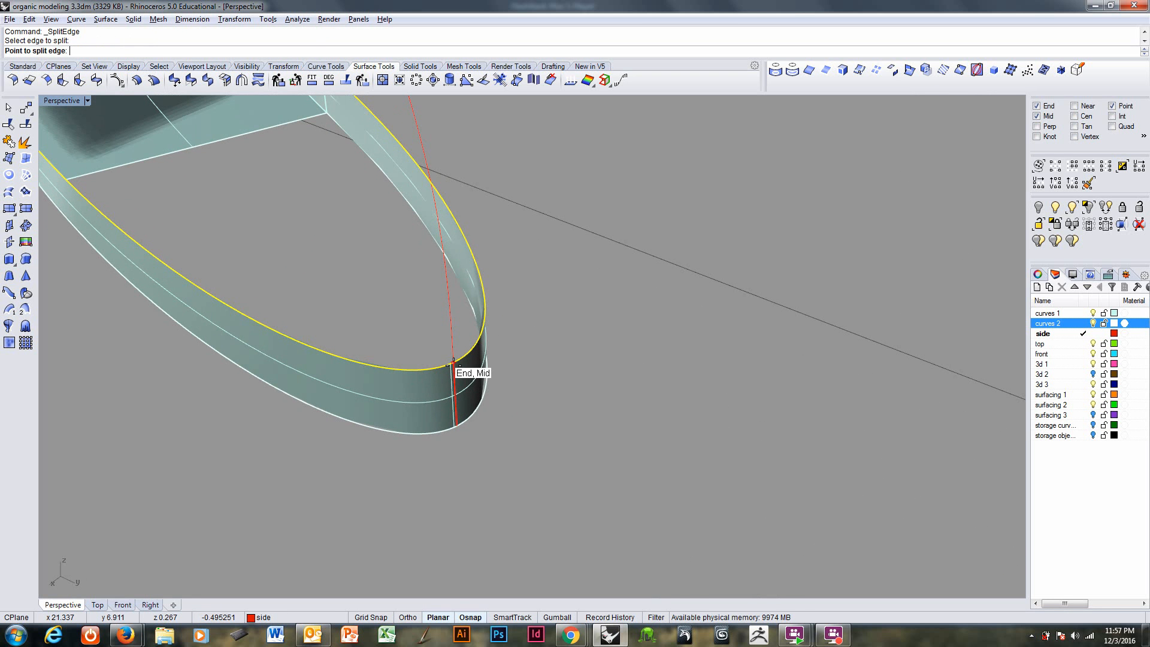
left_click(454, 364)
key("Return")
Step: Create a network surface from both halves of the strip's upper edge, the blend curve and the tube's opening edge, with tangency on edges A, C and D
scroll(474, 377, "down", 2)
scroll(473, 377, "down", 2)
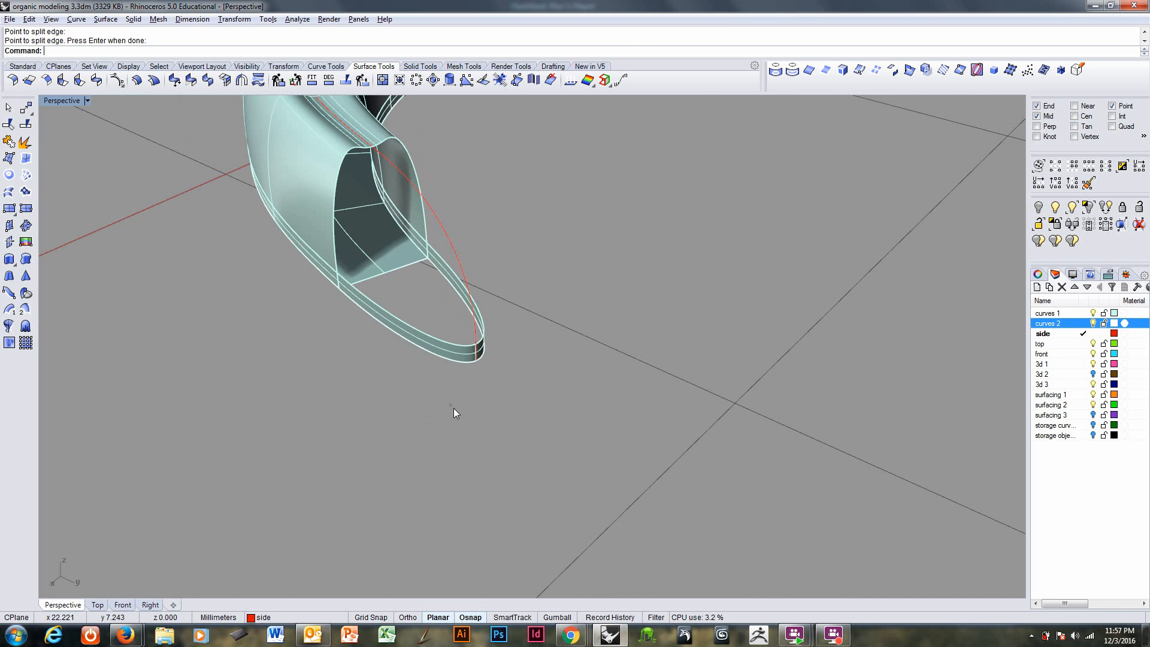
right_click_drag(455, 411, 408, 362)
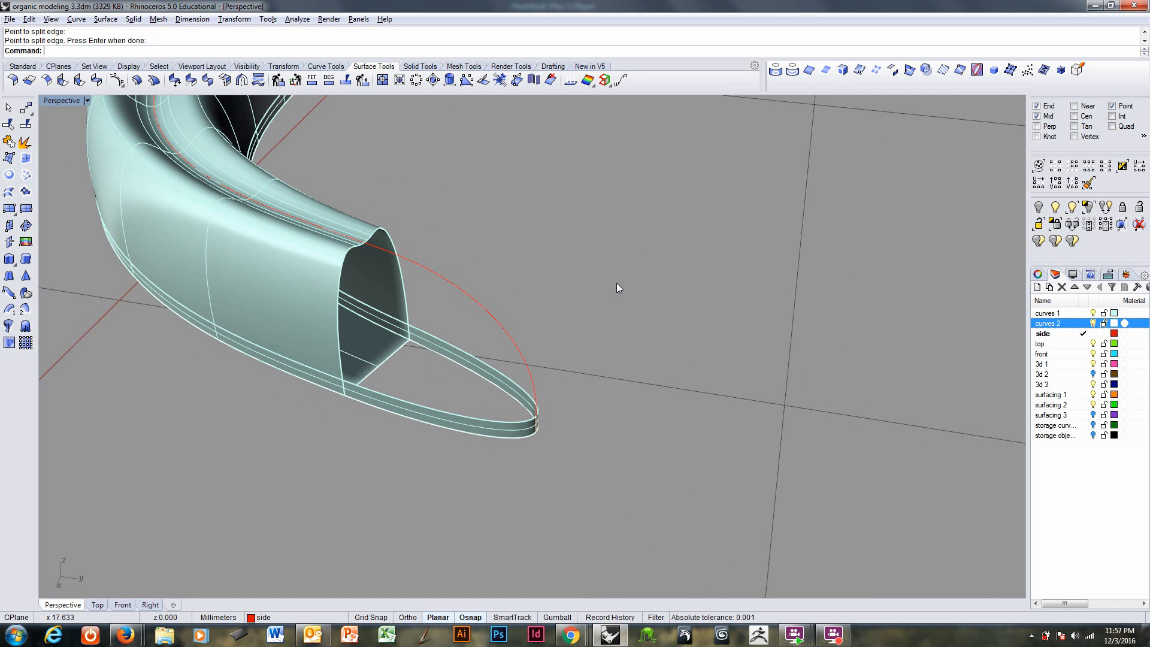
left_click(25, 175)
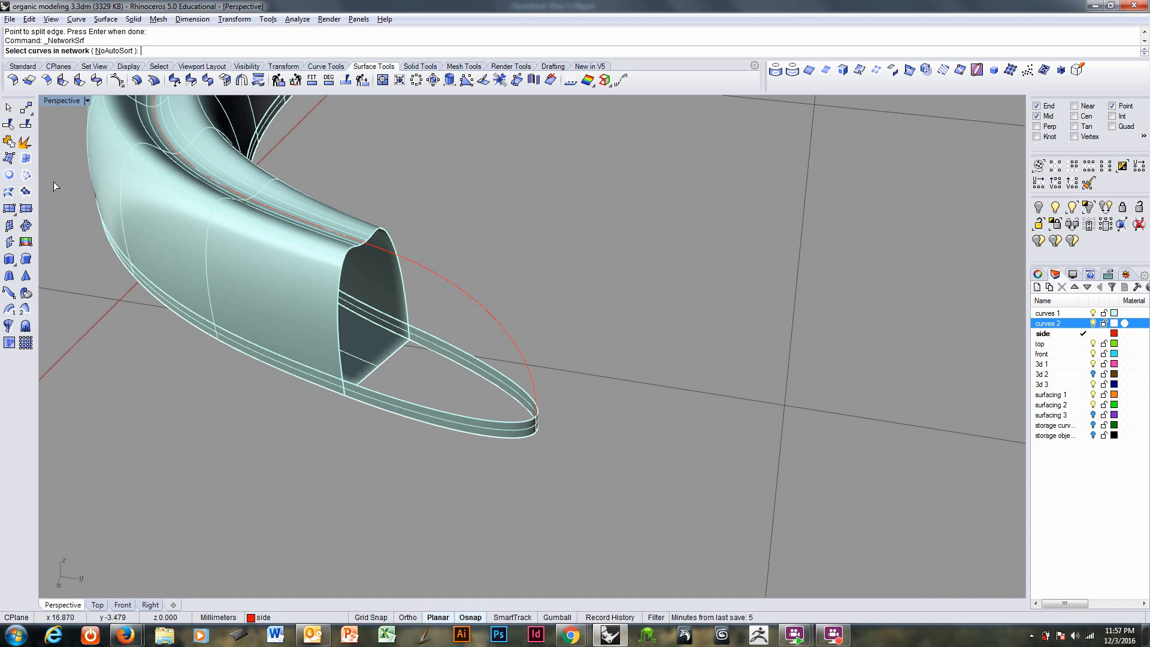
left_click(369, 388)
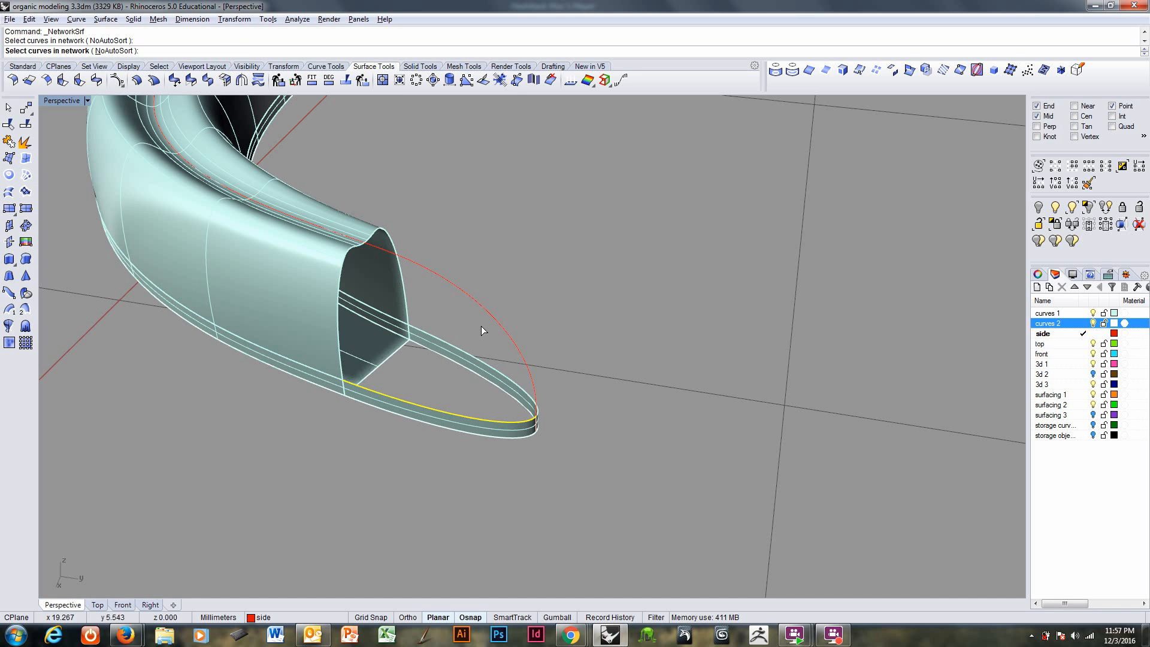
left_click(487, 312)
left_click(496, 377)
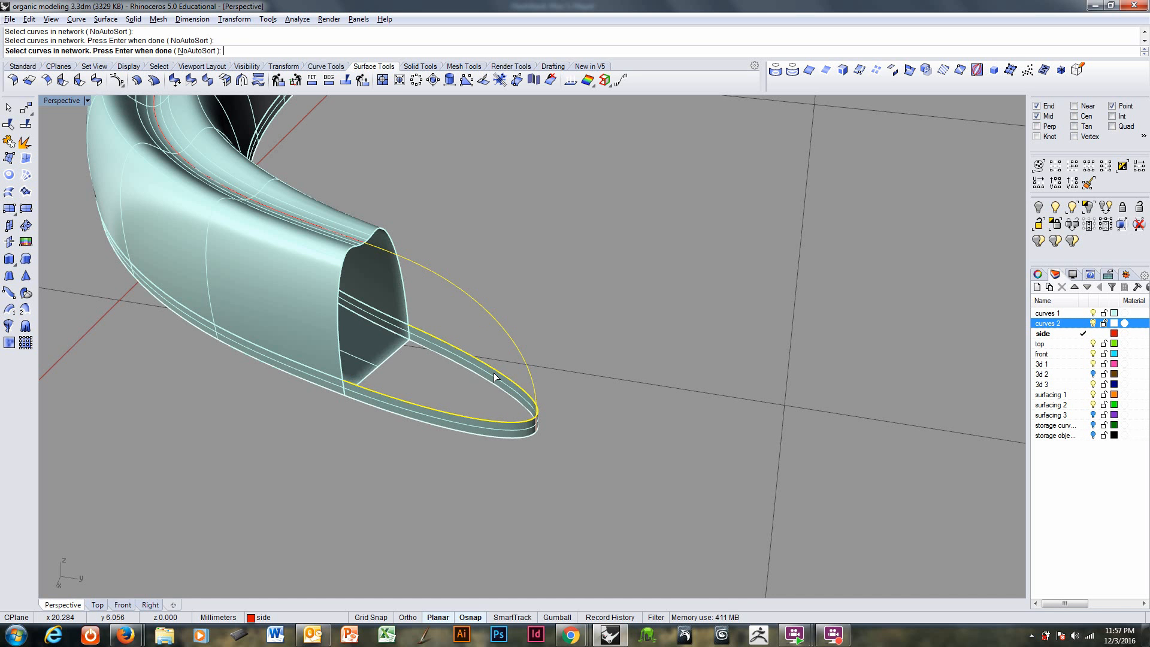
left_click(341, 366)
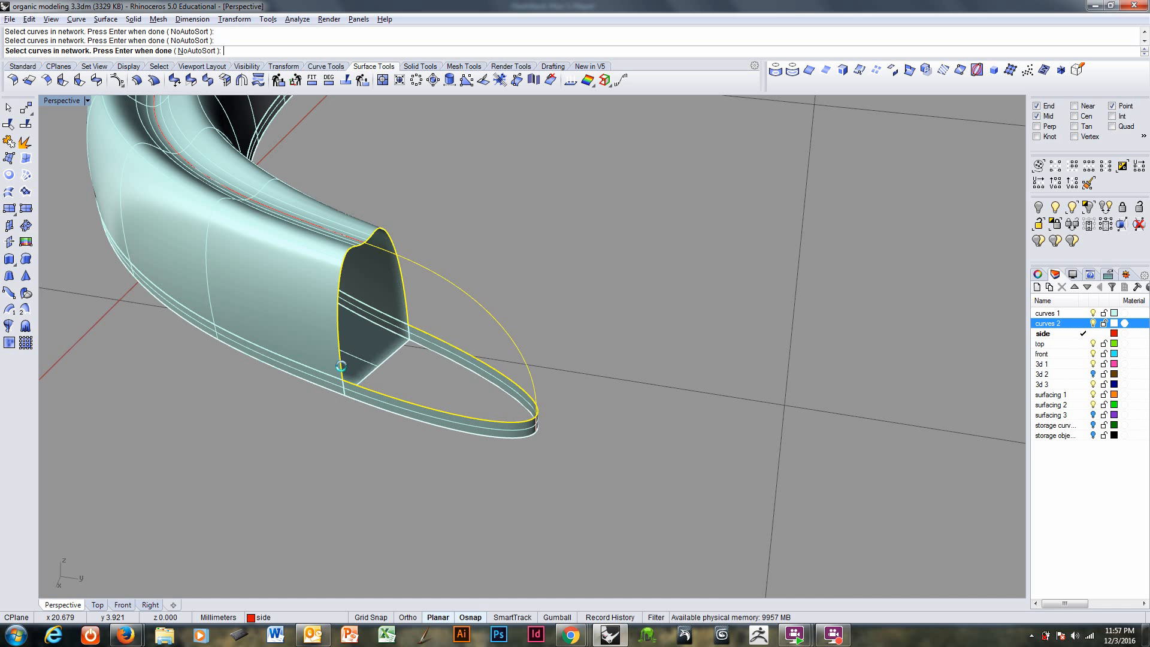
key("Return")
left_click(707, 414)
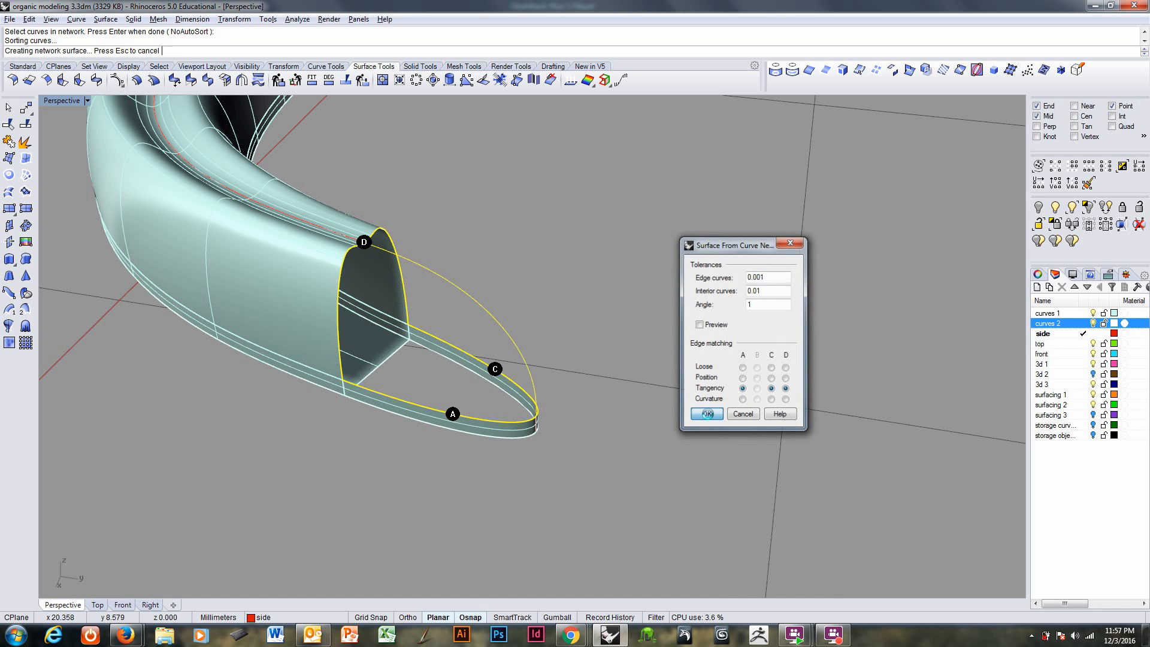
Step: Extrude the rounded outline curve at the tube's other open end upward 0.267 mm as an open surface strip, snapping to the tube's edge endpoint
right_click_drag(489, 403, 411, 376)
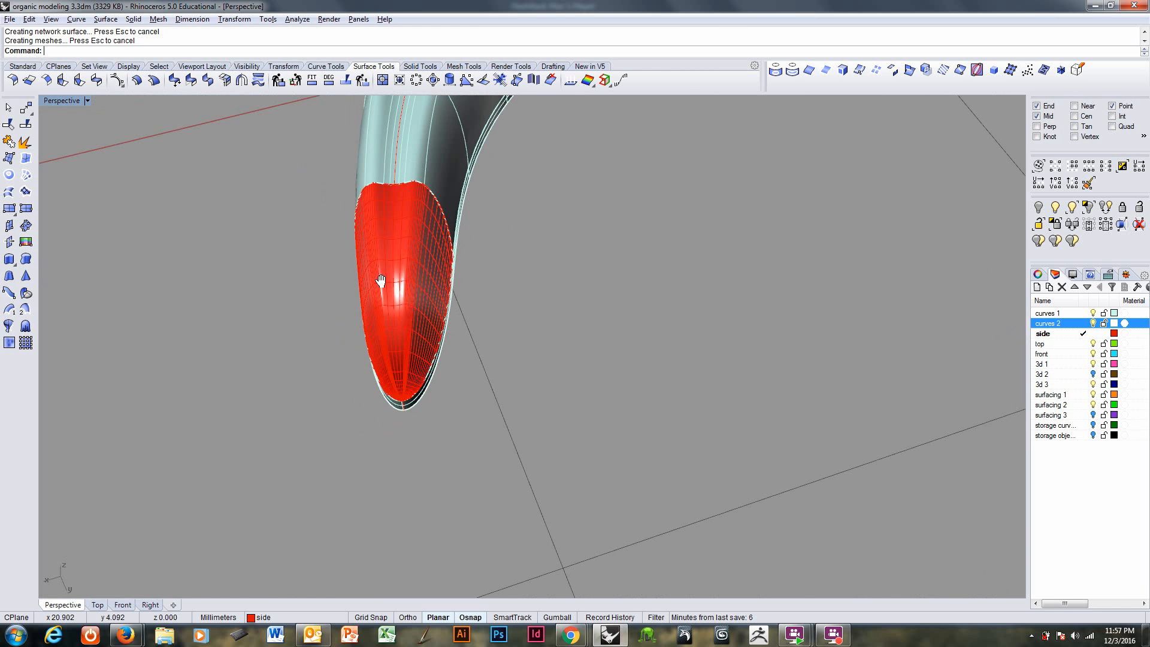
right_click_drag(381, 281, 426, 317)
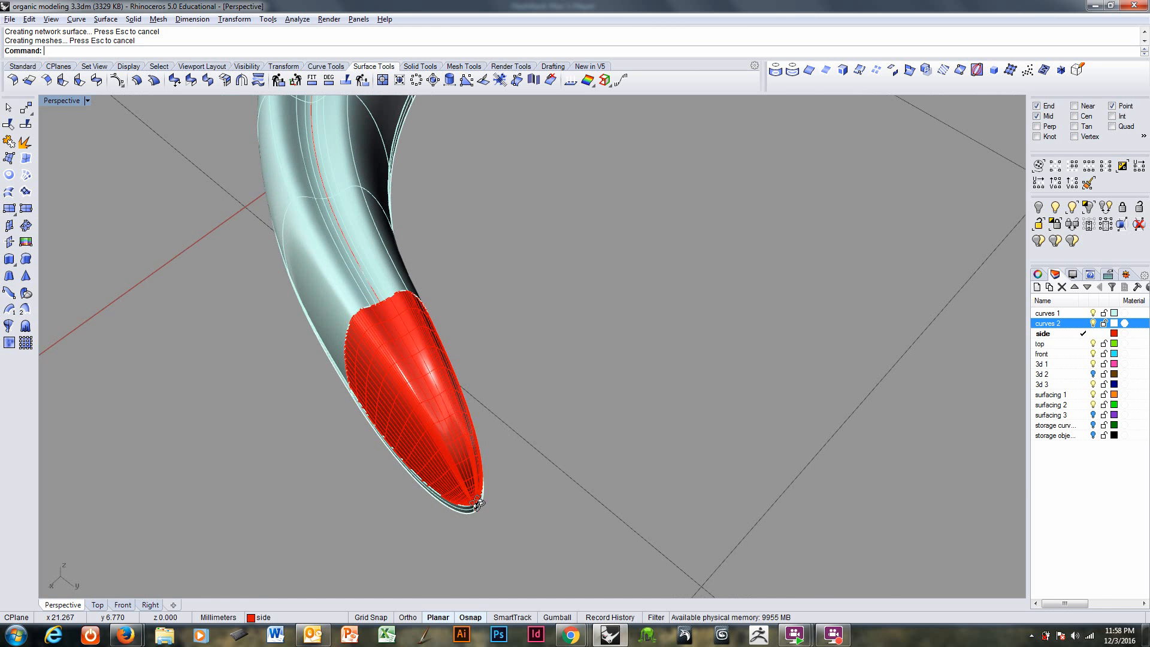
right_click_drag(471, 481, 527, 363)
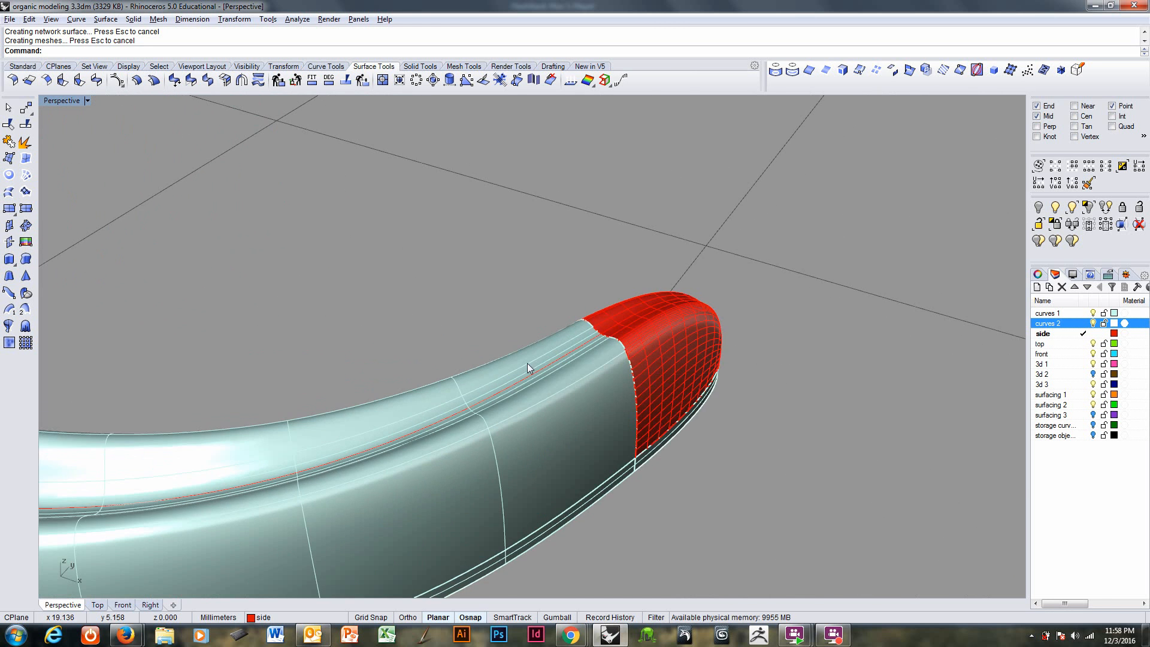
scroll(527, 363, "down", 10)
right_click_drag(270, 353, 634, 383, "shift")
right_click_drag(383, 351, 471, 328)
right_click_drag(314, 413, 440, 360, "ctrl")
scroll(396, 451, "up", 5)
left_click(438, 503)
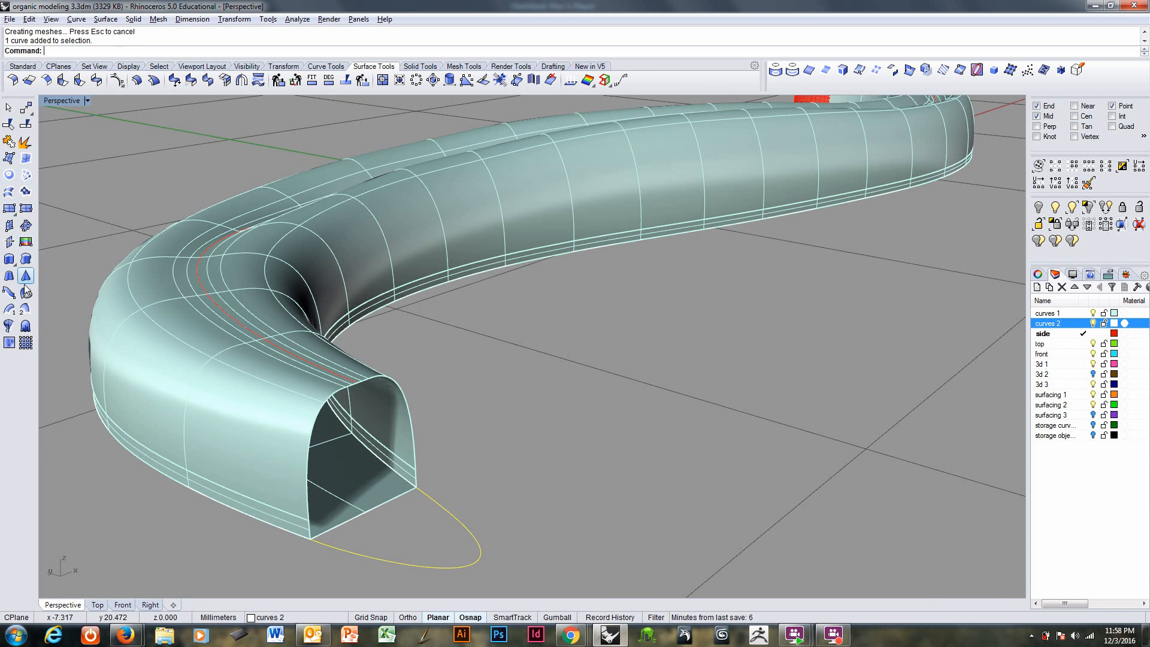
left_click(9, 259)
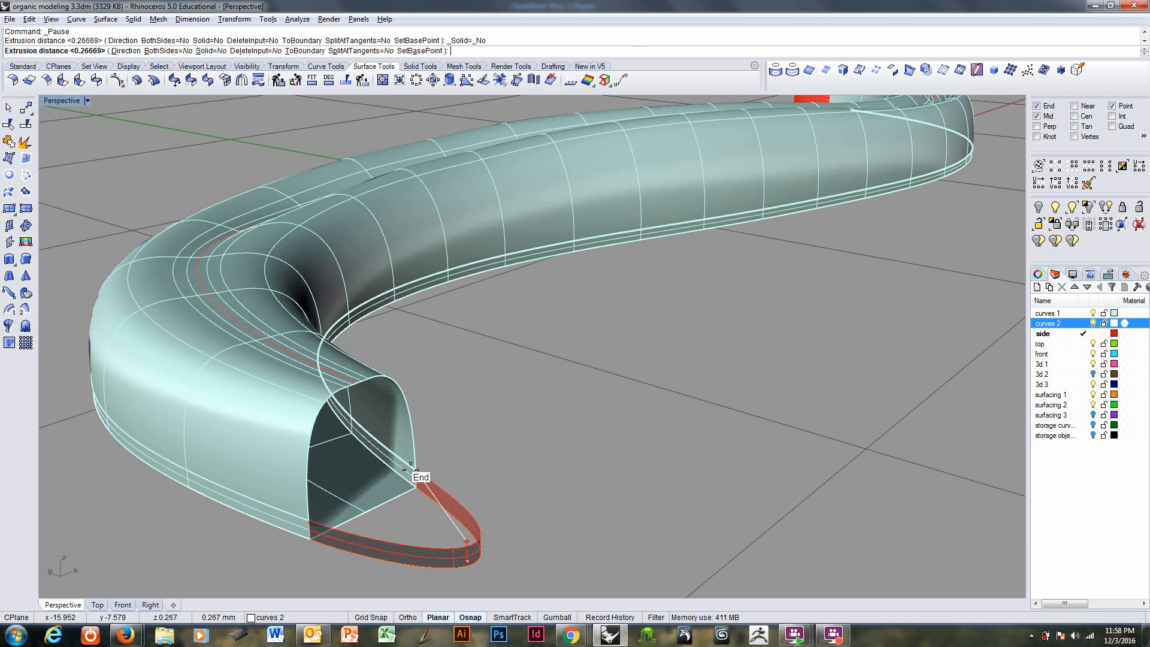
left_click(417, 483)
Step: Join the tube polysurface with the newly extruded strip at this open end
right_click_drag(506, 470, 501, 441)
left_click(339, 456)
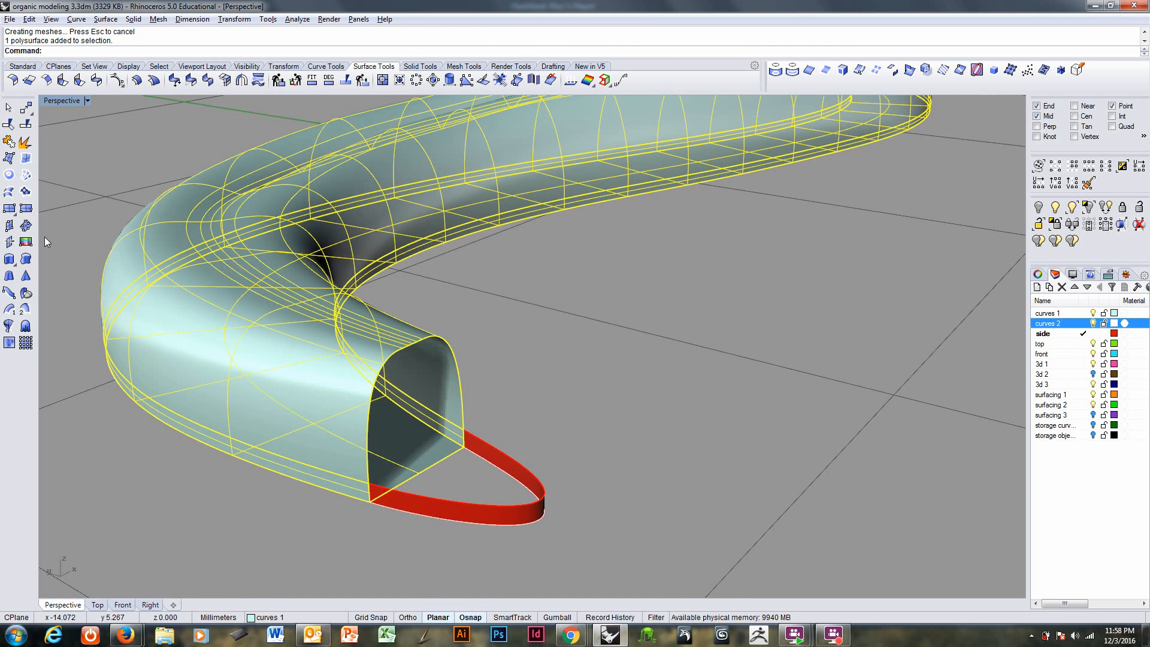
left_click(9, 242)
left_click(465, 513)
right_click(465, 513)
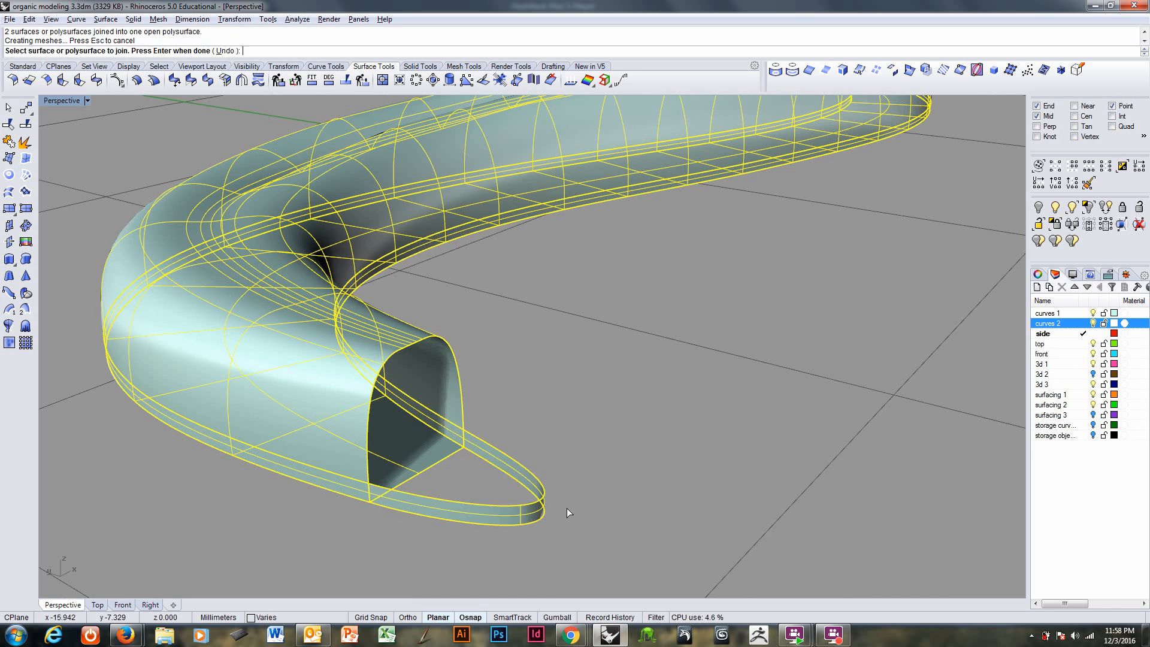
Step: Extract a V-direction isocurve at the midpoint of the new strip's rounded tip
right_click_drag(567, 508, 319, 534)
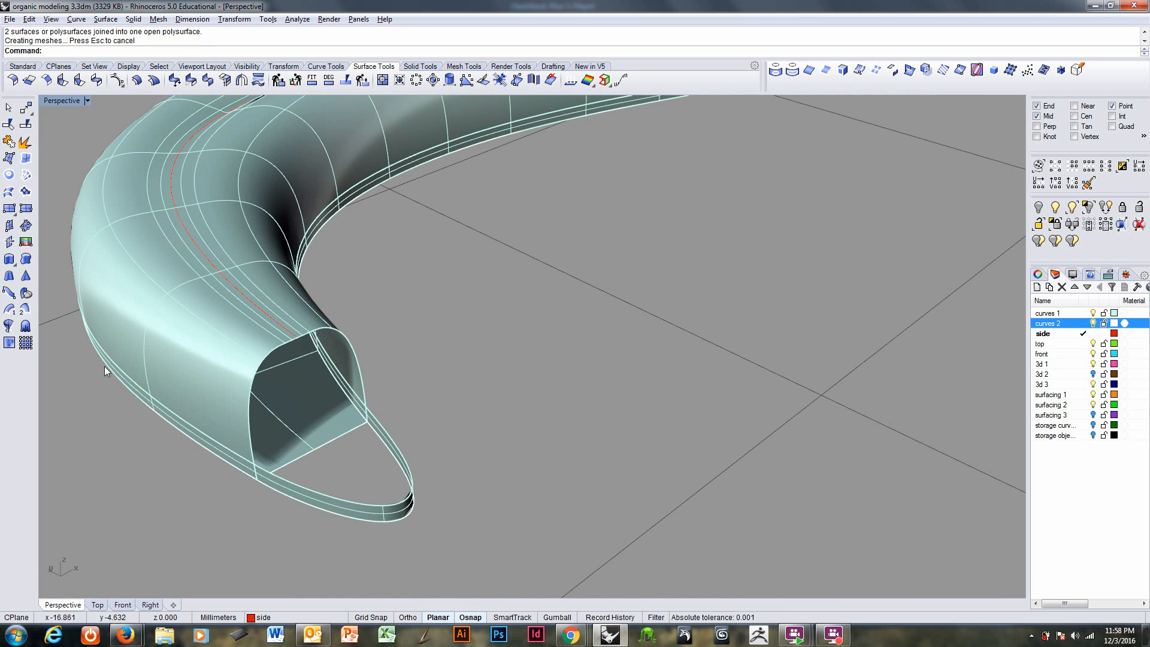
left_click(859, 70)
left_click(395, 514)
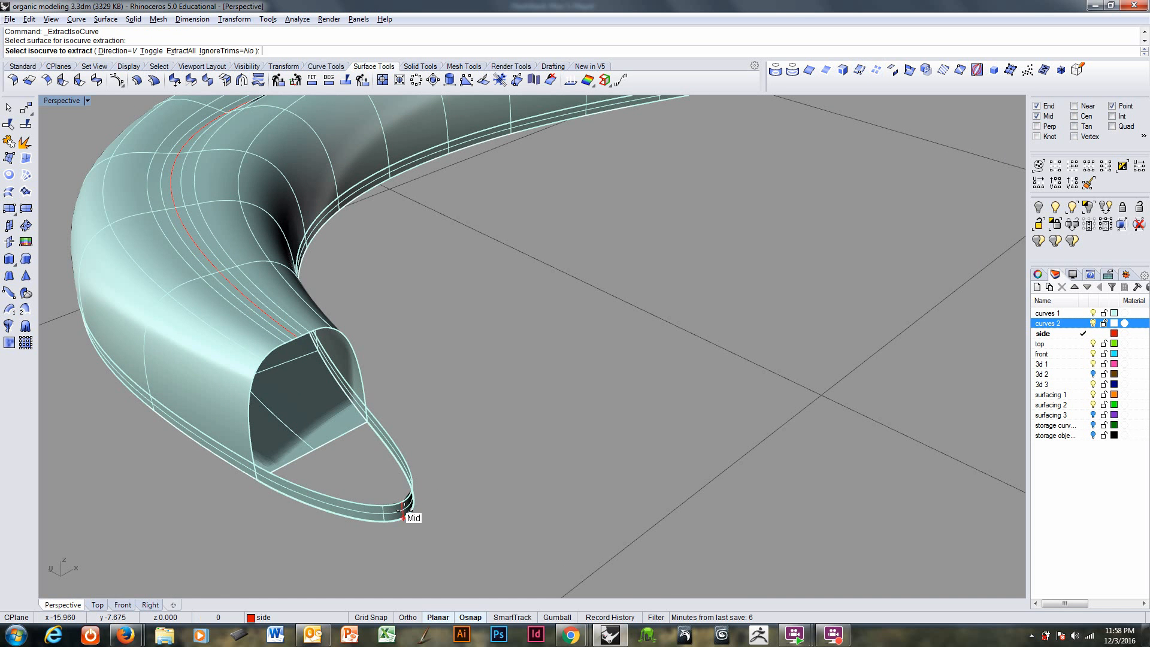
left_click(405, 508)
right_click(406, 508)
right_click_drag(406, 507, 483, 369)
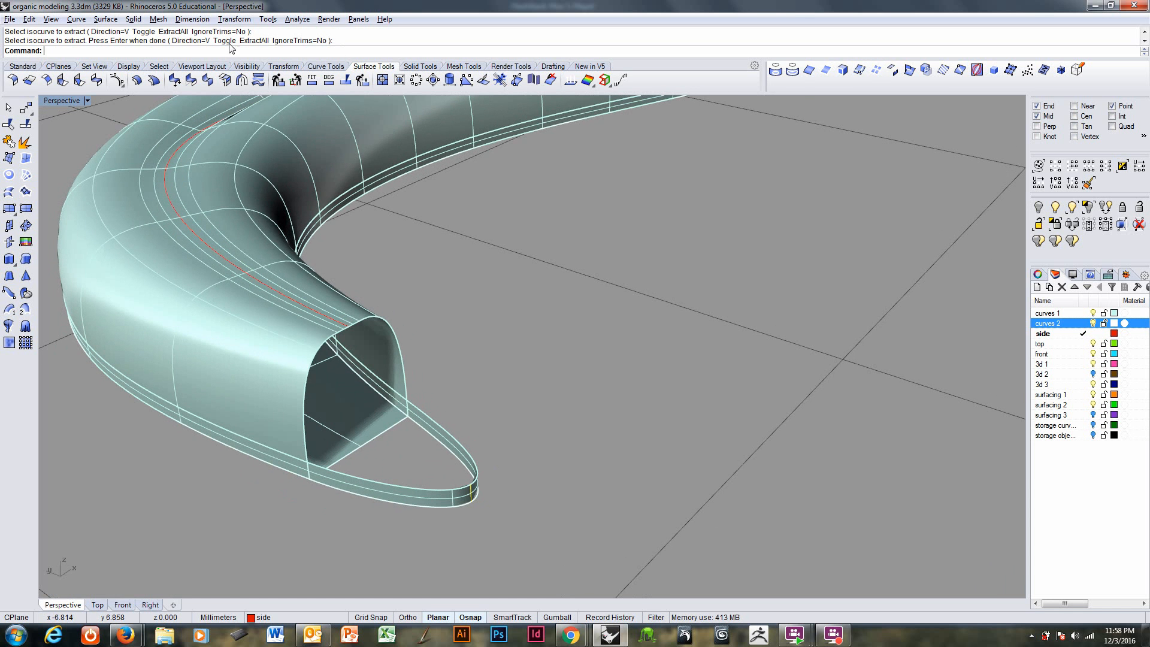
right_click(230, 48)
left_click(306, 227)
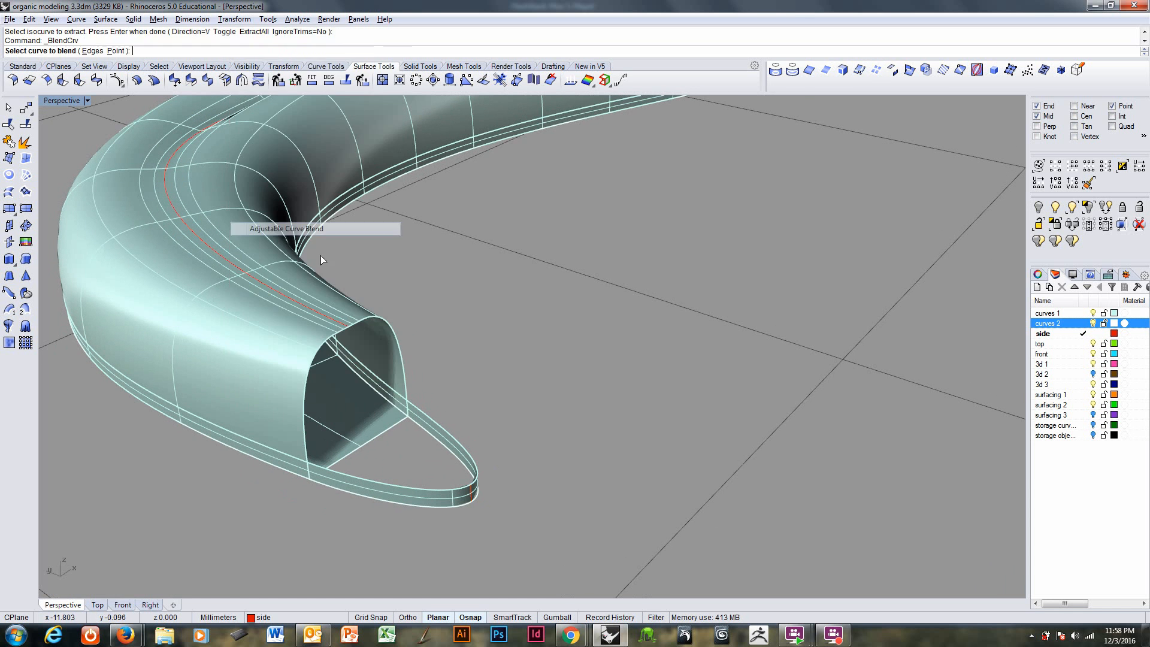
left_click(325, 319)
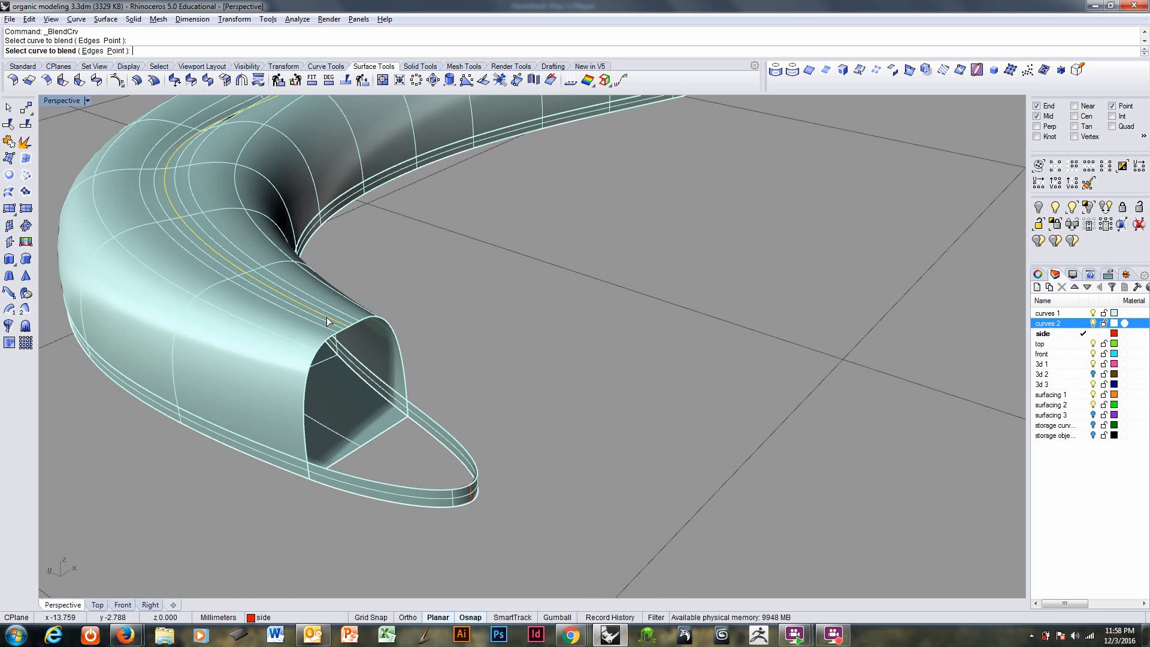
left_click(472, 490)
key("Escape")
Step: Blend the new strip's tip isocurve into the tube's top isocurve with curvature continuity at both ends, adjusting the arc's control point near the strip
right_click(472, 490)
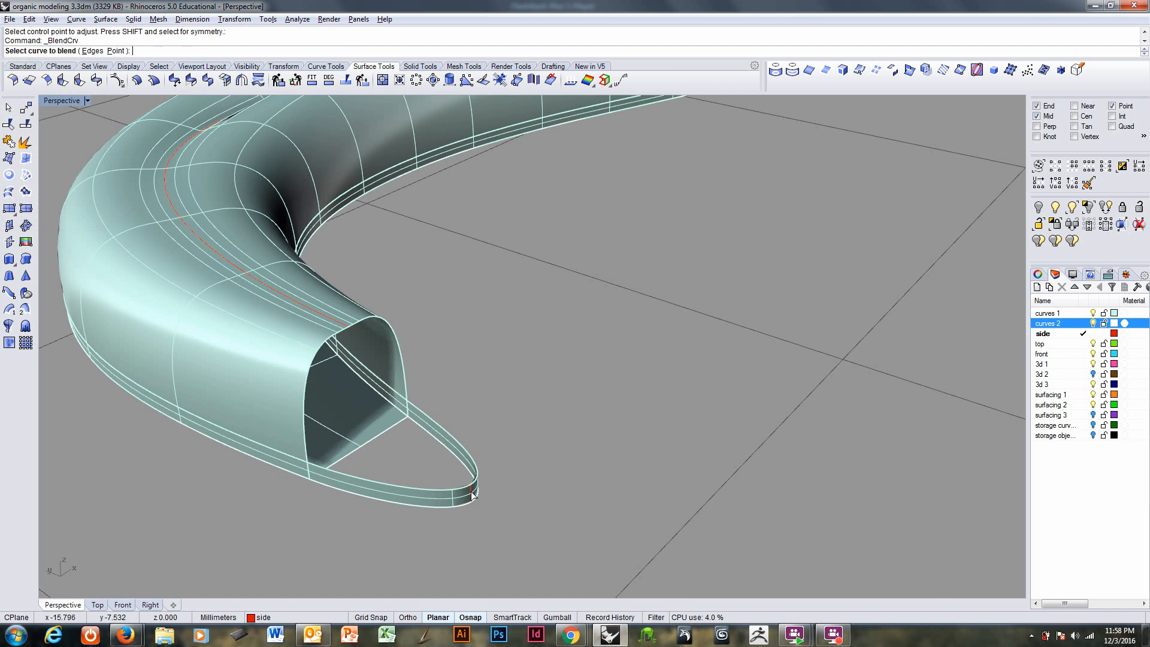
left_click(473, 489)
scroll(473, 489, "up", 10)
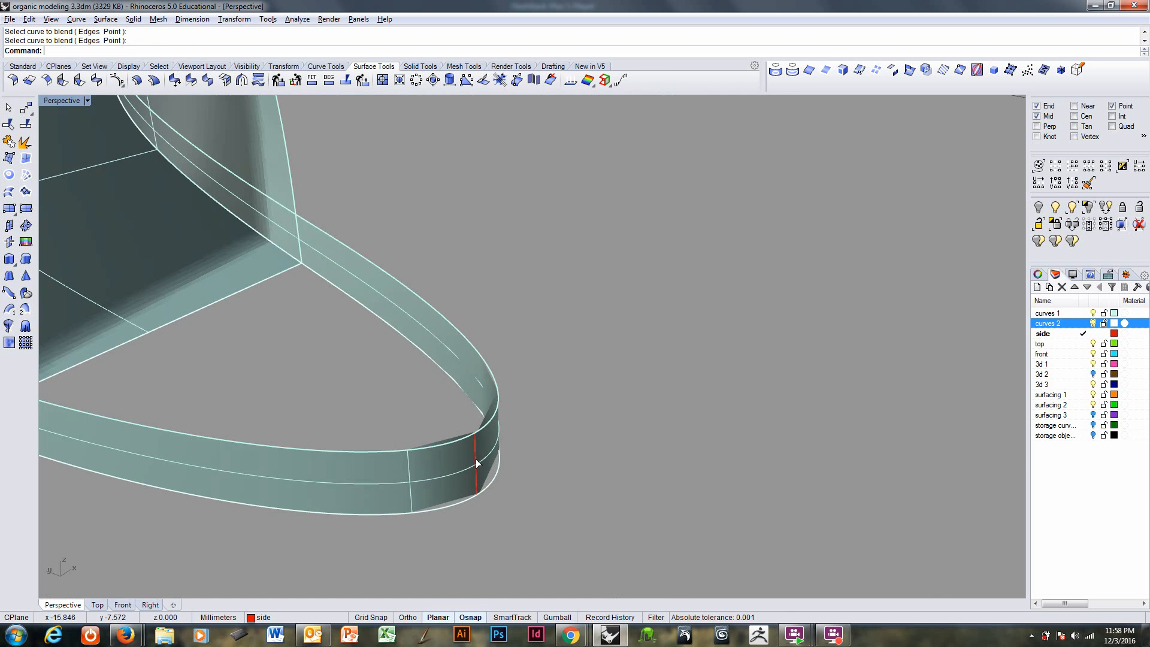
scroll(477, 460, "down", 6)
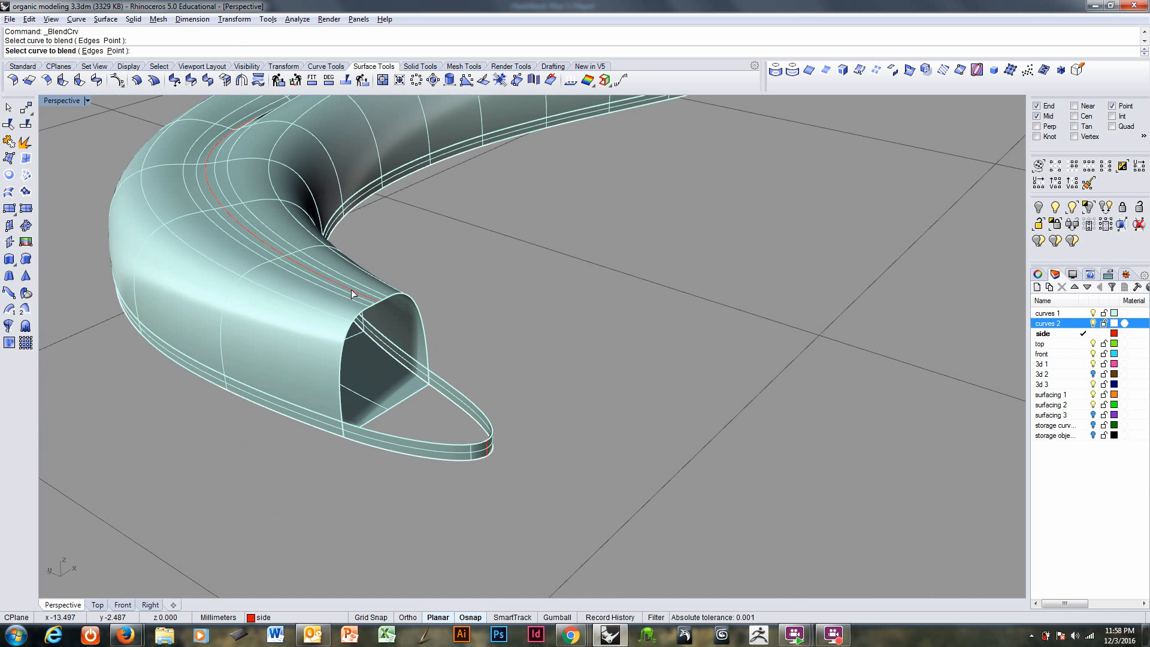
left_click(352, 293)
scroll(478, 366, "up", 5)
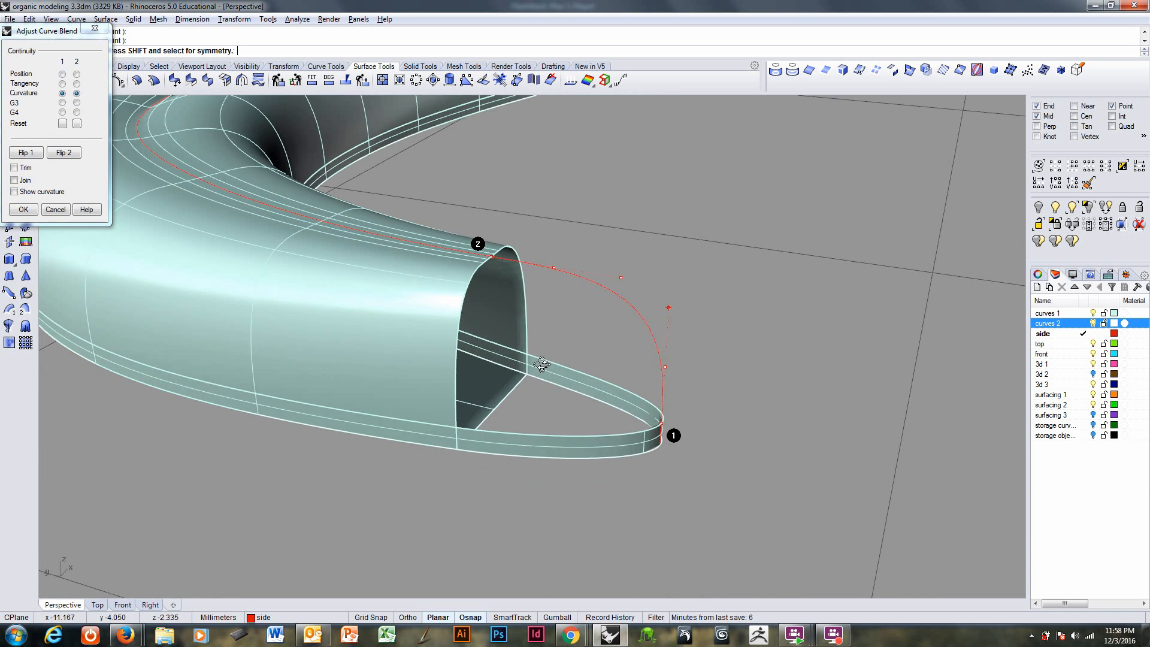
right_click_drag(541, 365, 594, 342)
scroll(590, 344, "up", 2)
left_click_drag(641, 329, 638, 347)
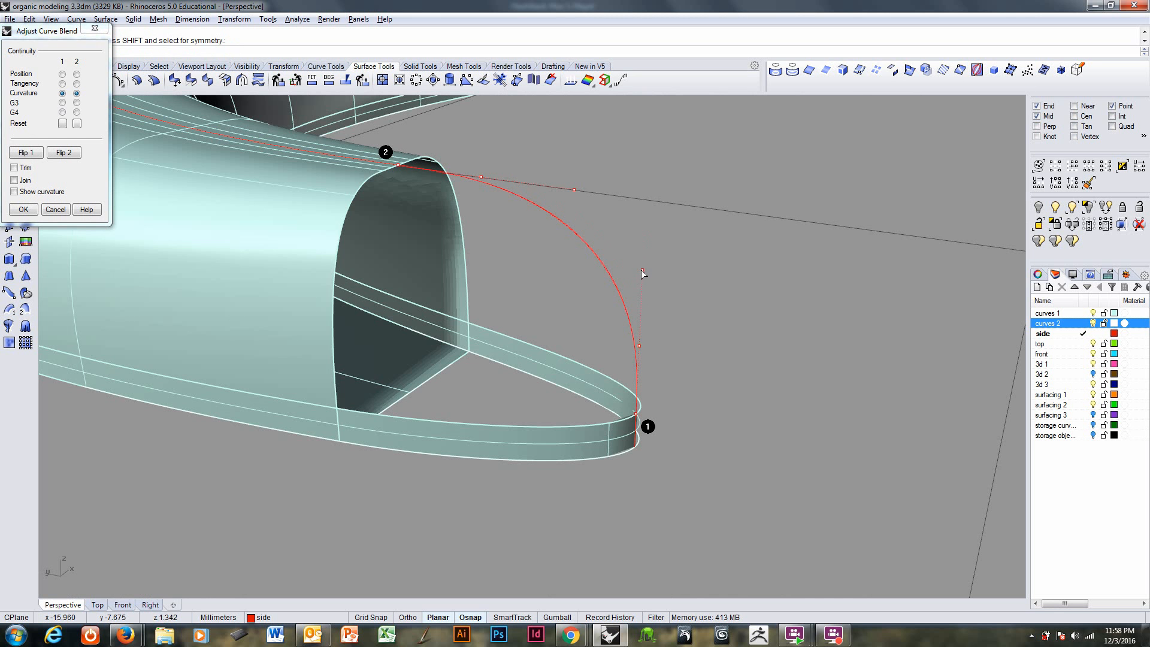
right_click_drag(603, 269, 603, 313)
right_click(615, 266)
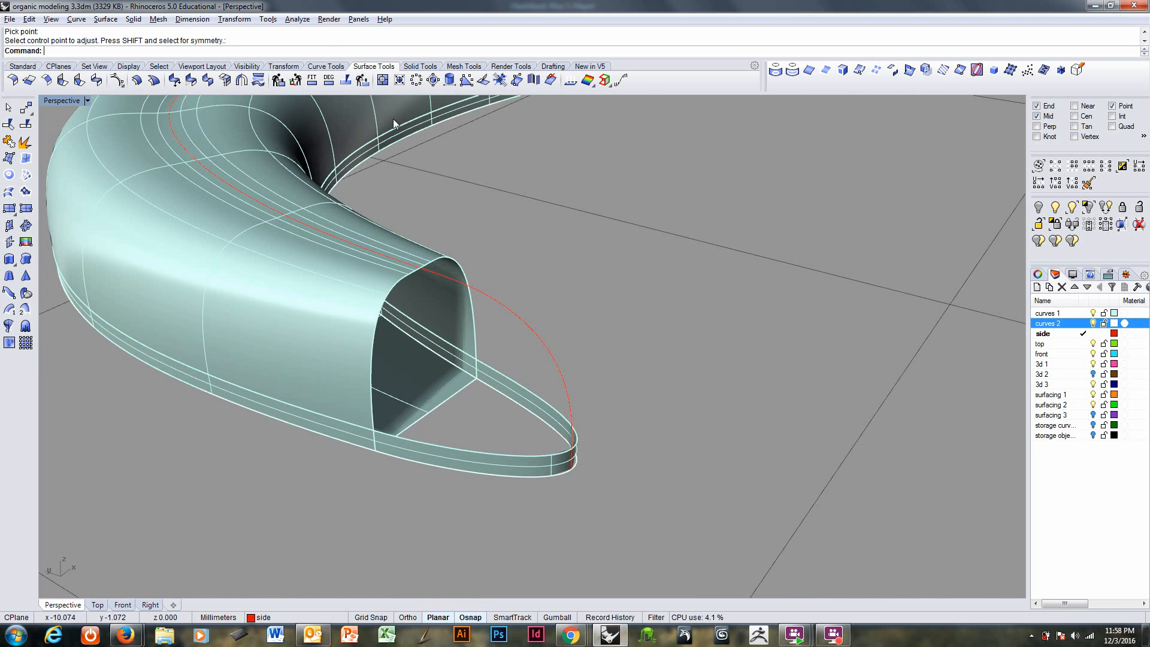
Step: Split the strip's upper edge at its rounded tip, at the endpoint where the blend curve meets it
middle_click(328, 52)
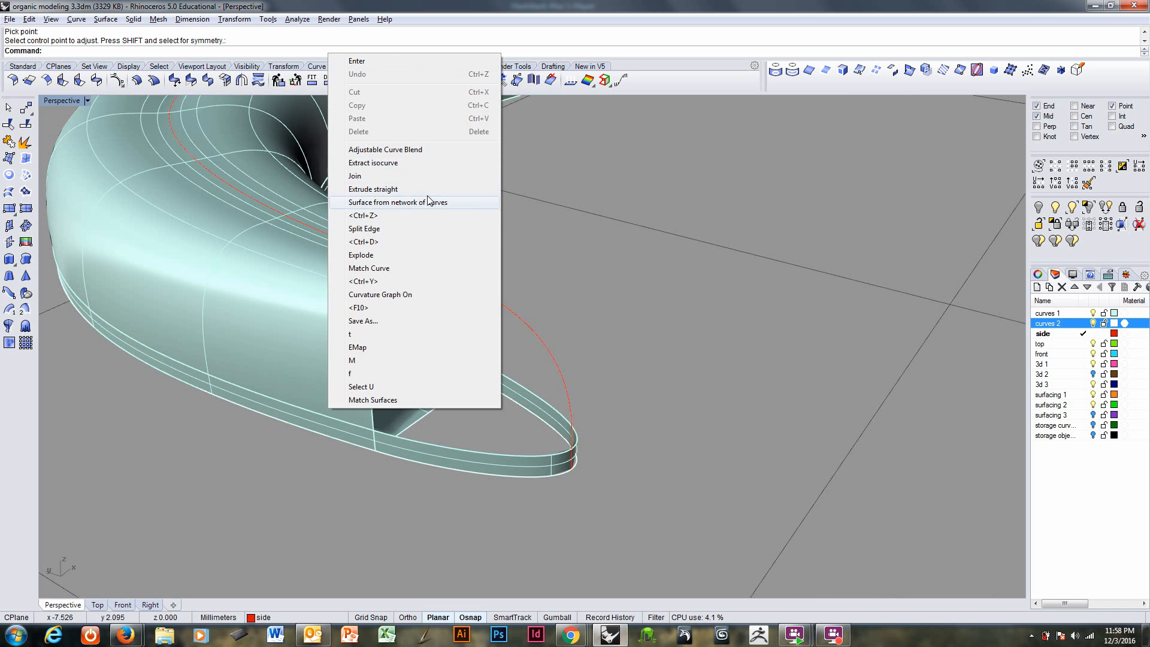
left_click(386, 231)
left_click(514, 452)
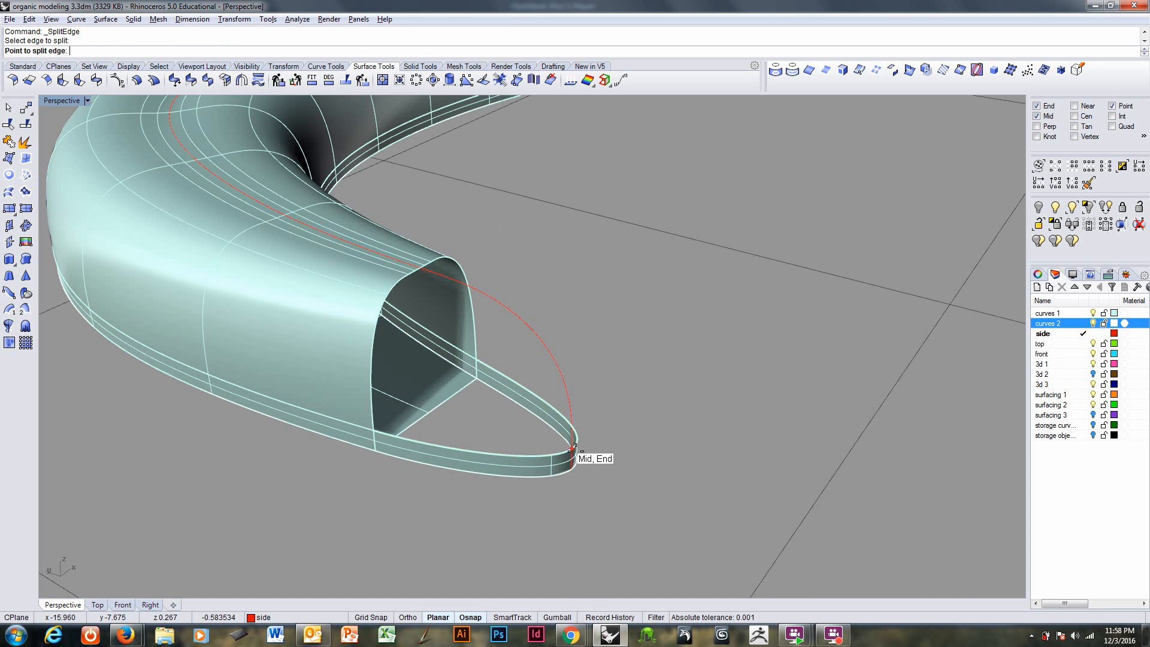
scroll(573, 446, "up", 5)
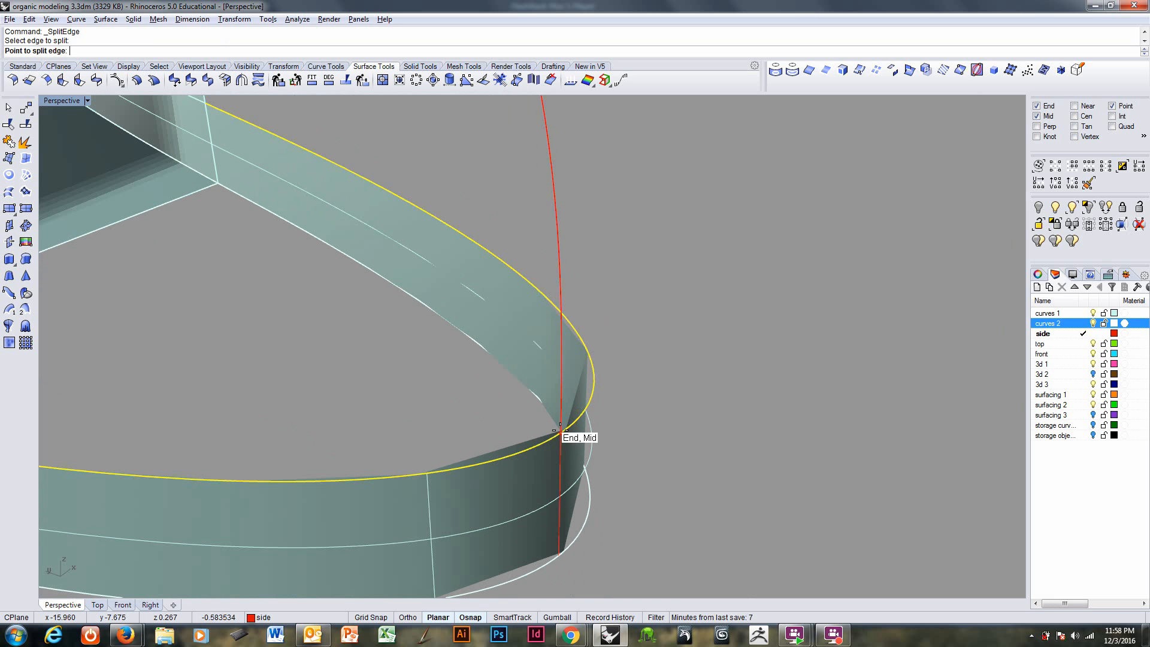
left_click(558, 431)
key("Return")
scroll(587, 418, "down", 5)
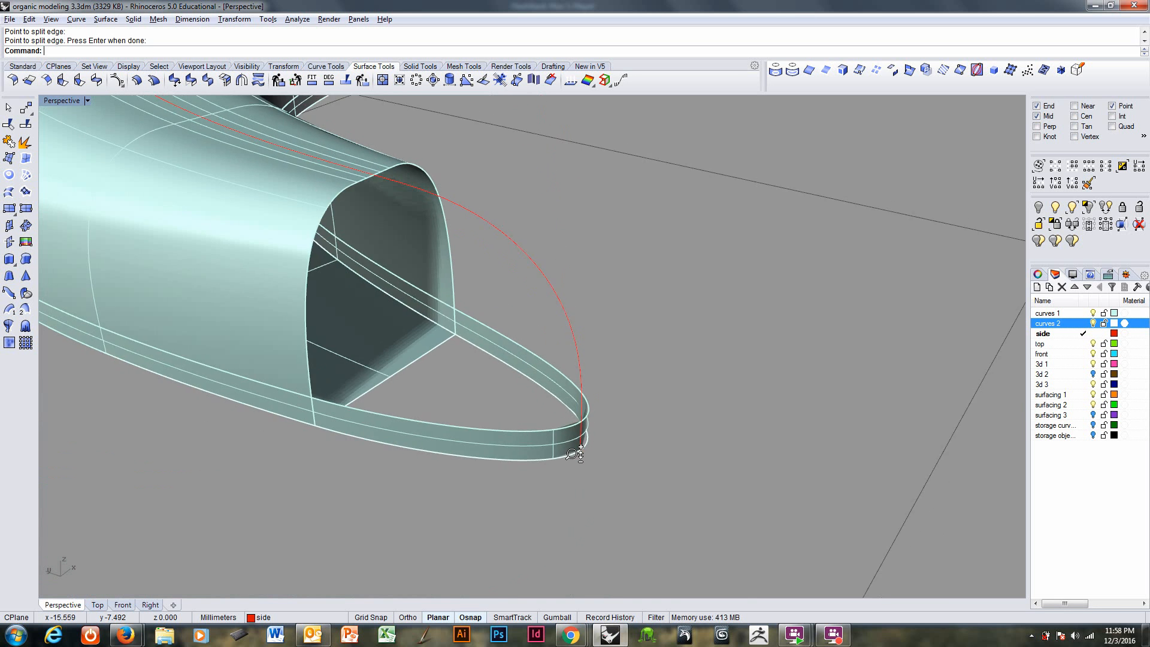
Step: Start a surface from a network of curves and make 3d 3 the current layer
right_click_drag(447, 387, 417, 376)
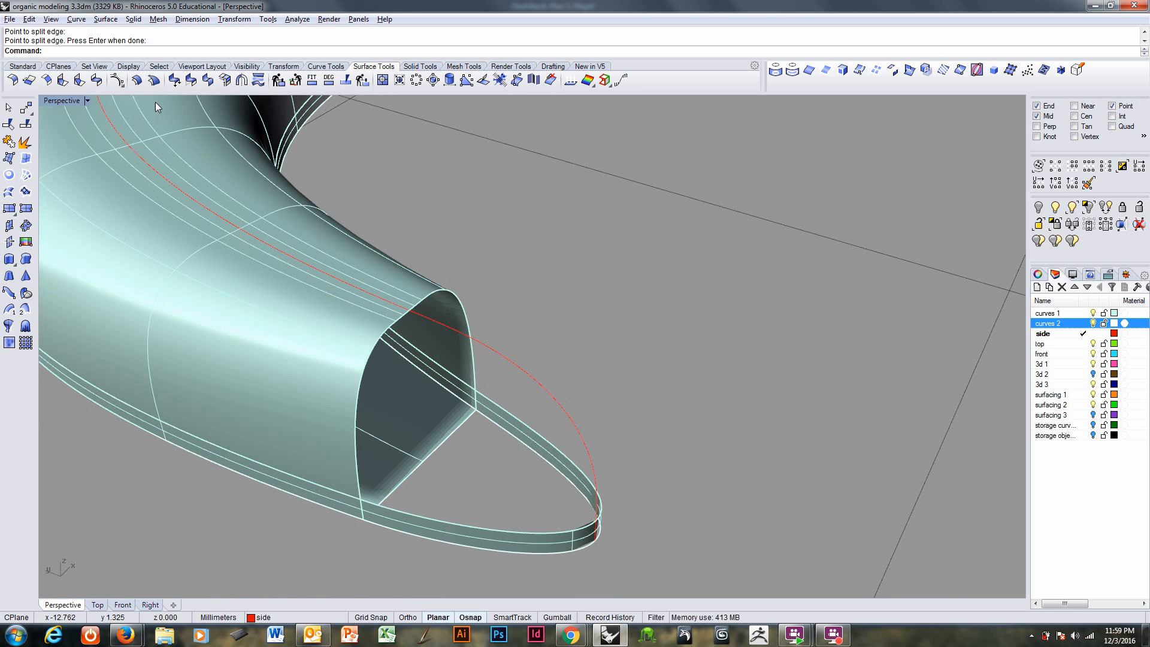
right_click(198, 50)
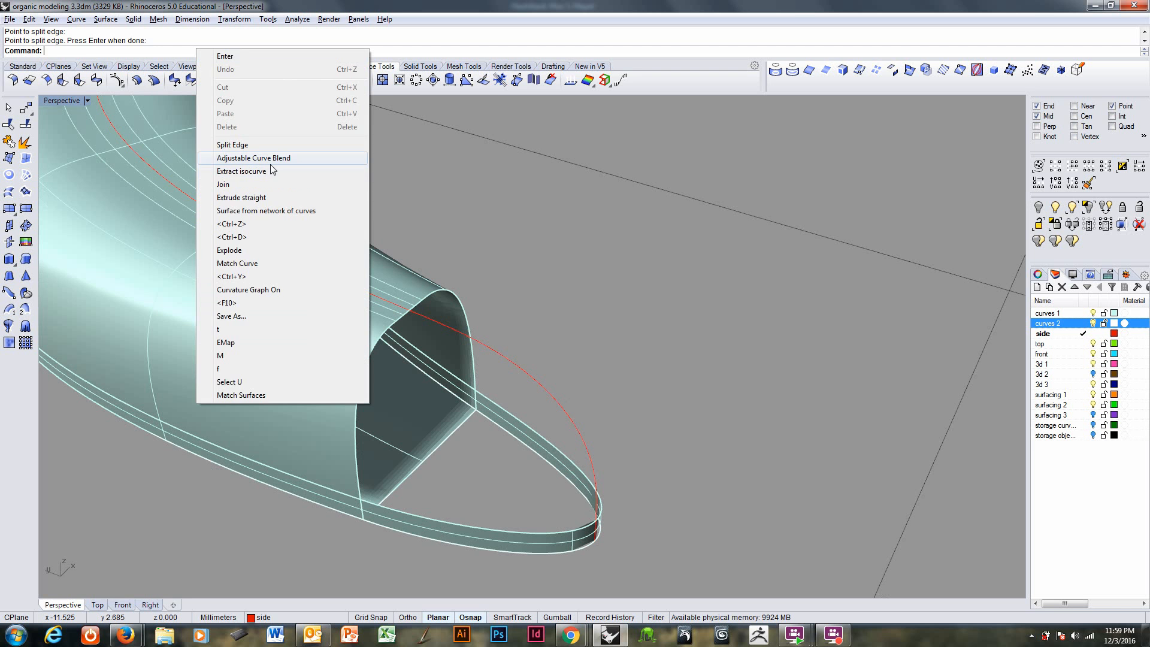
left_click(269, 211)
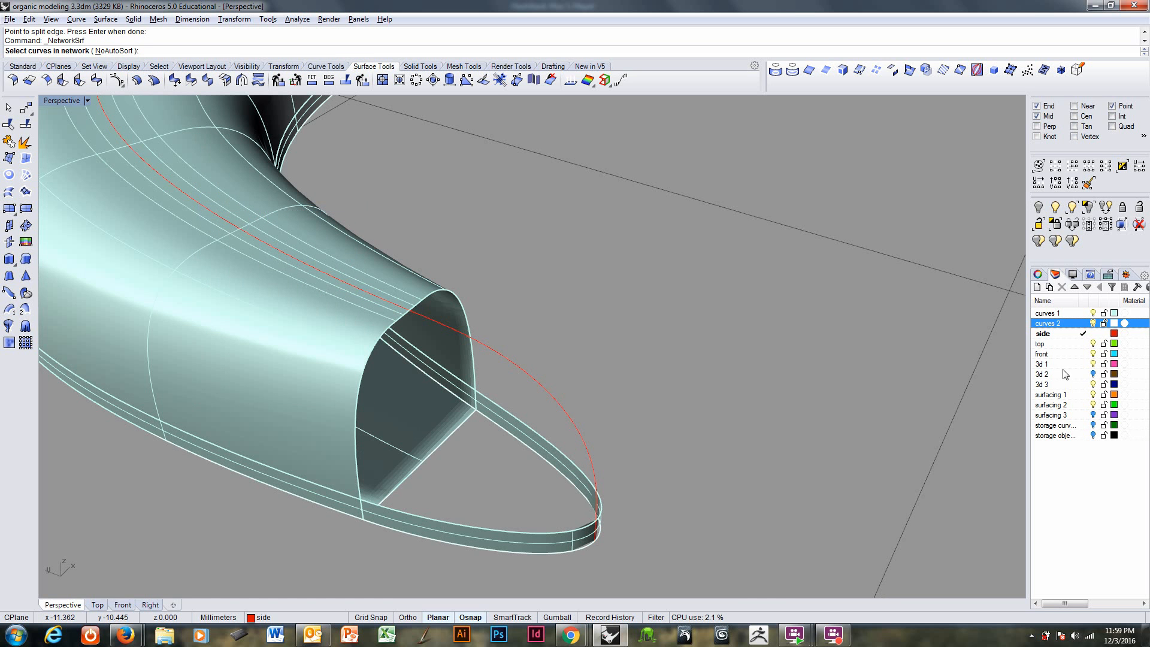
left_click(1083, 385)
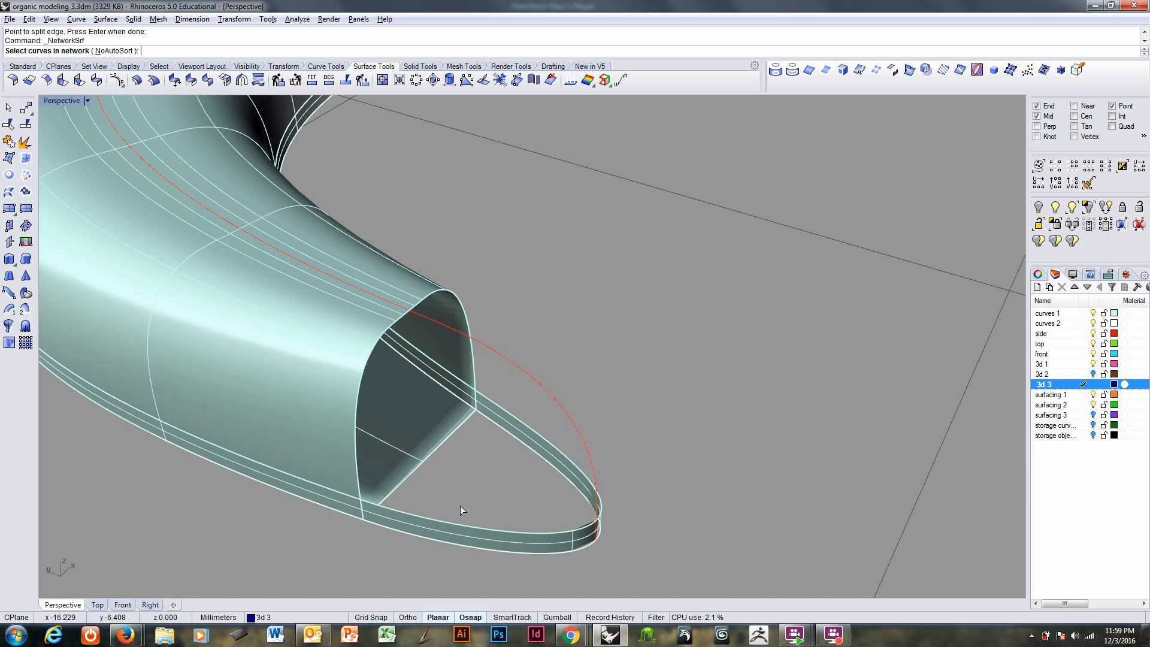
left_click(443, 520)
left_click(558, 403)
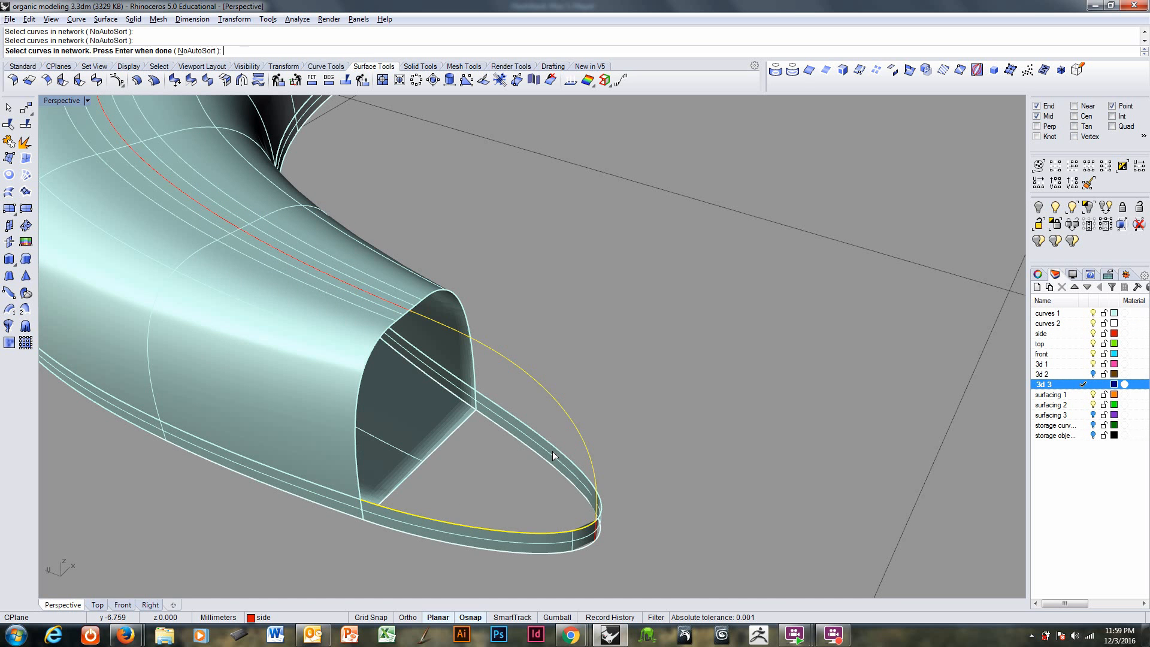
left_click(554, 458)
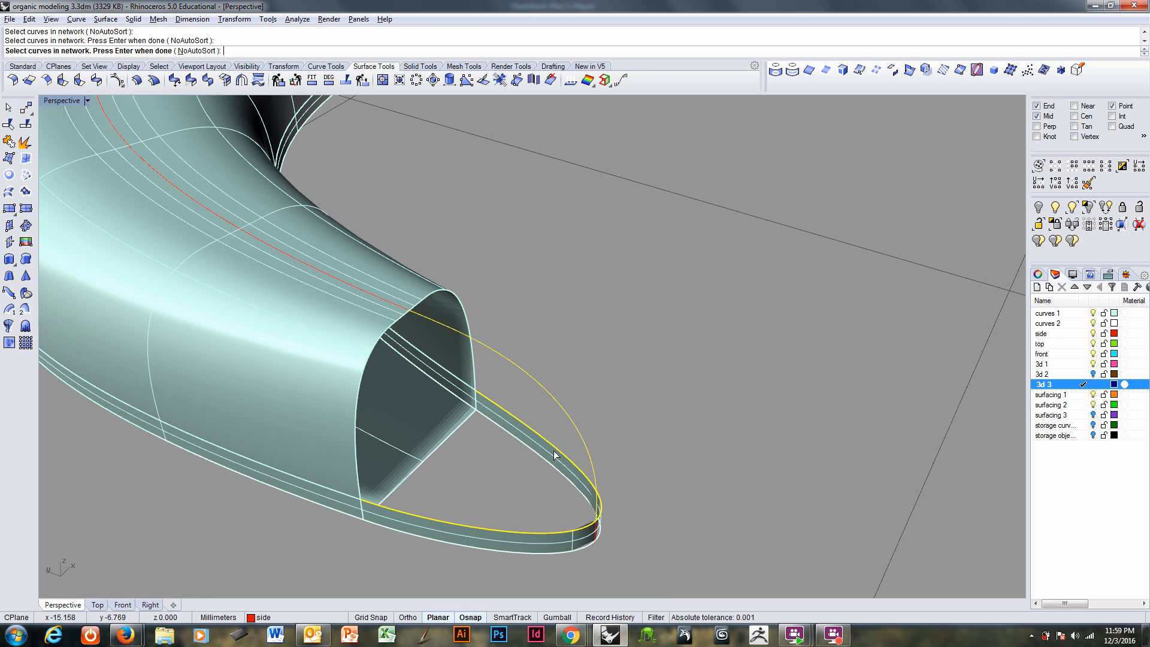
left_click(357, 478)
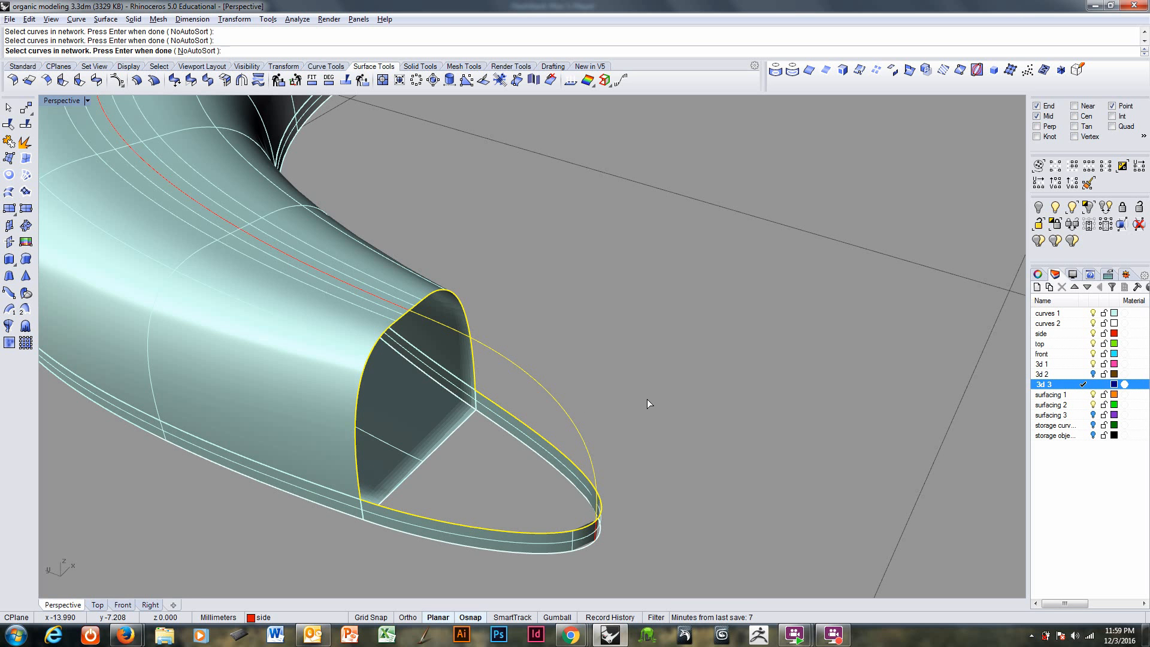
key("Return")
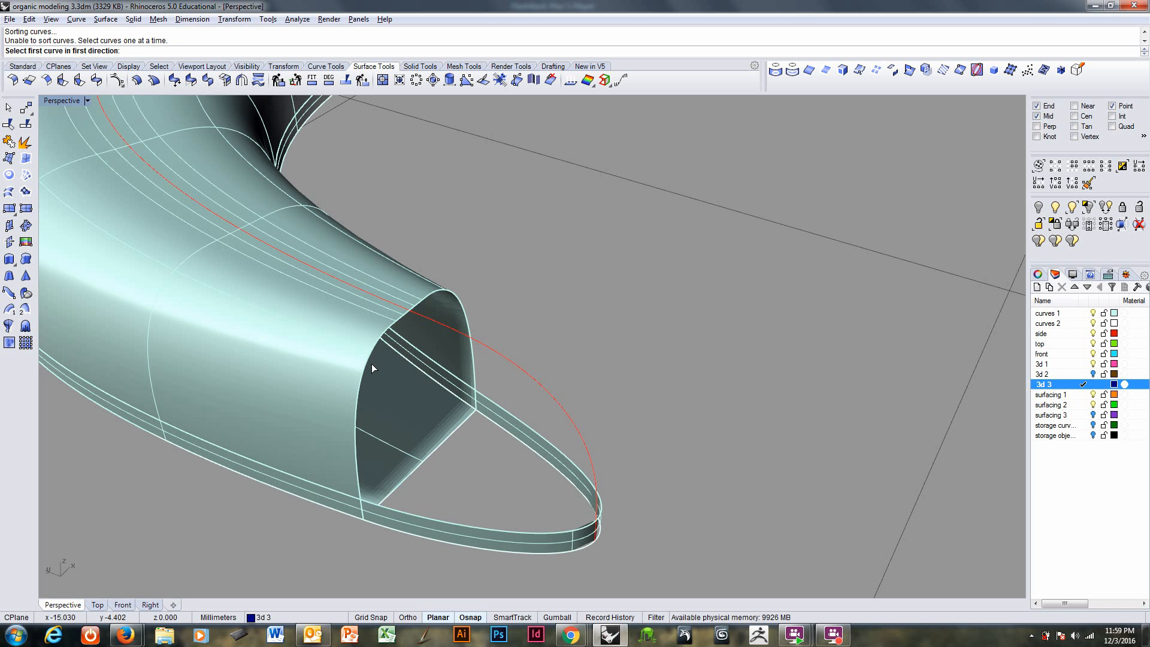
key("Escape")
left_click(376, 504)
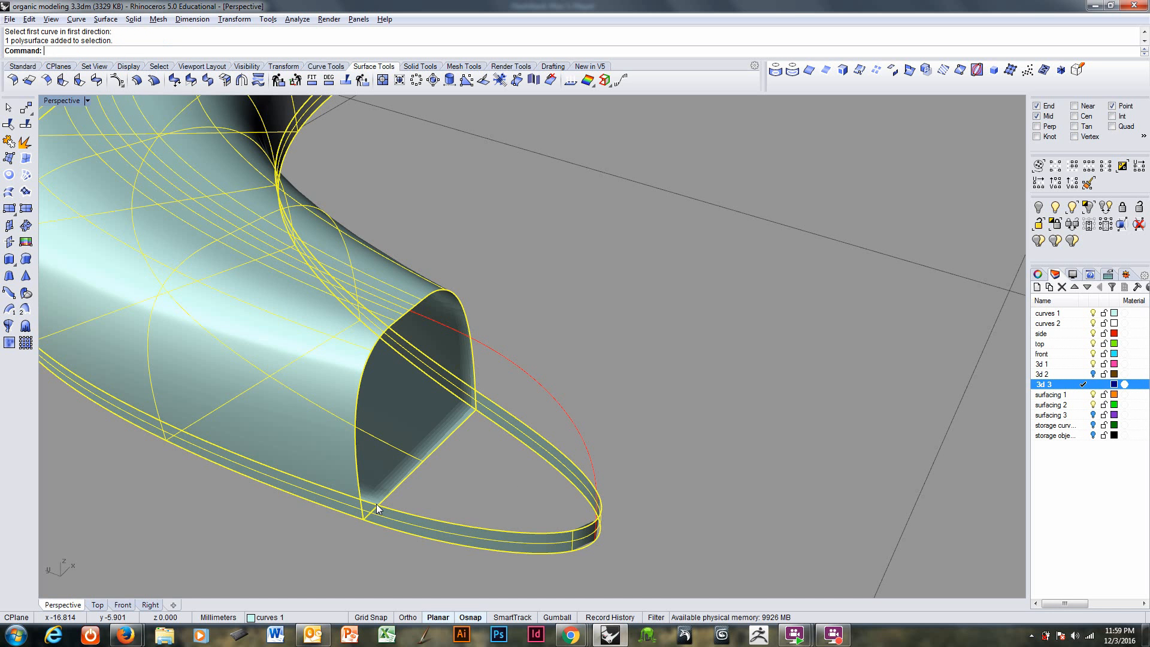
right_click(376, 506)
left_click(379, 506)
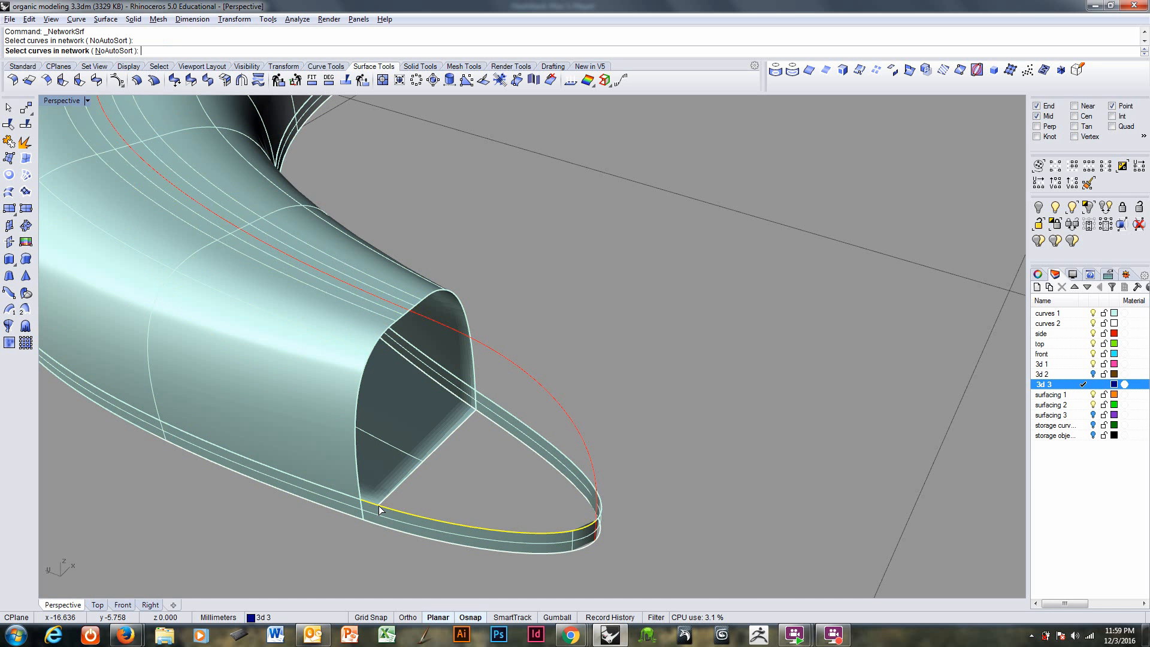
left_click(458, 334)
left_click(485, 402)
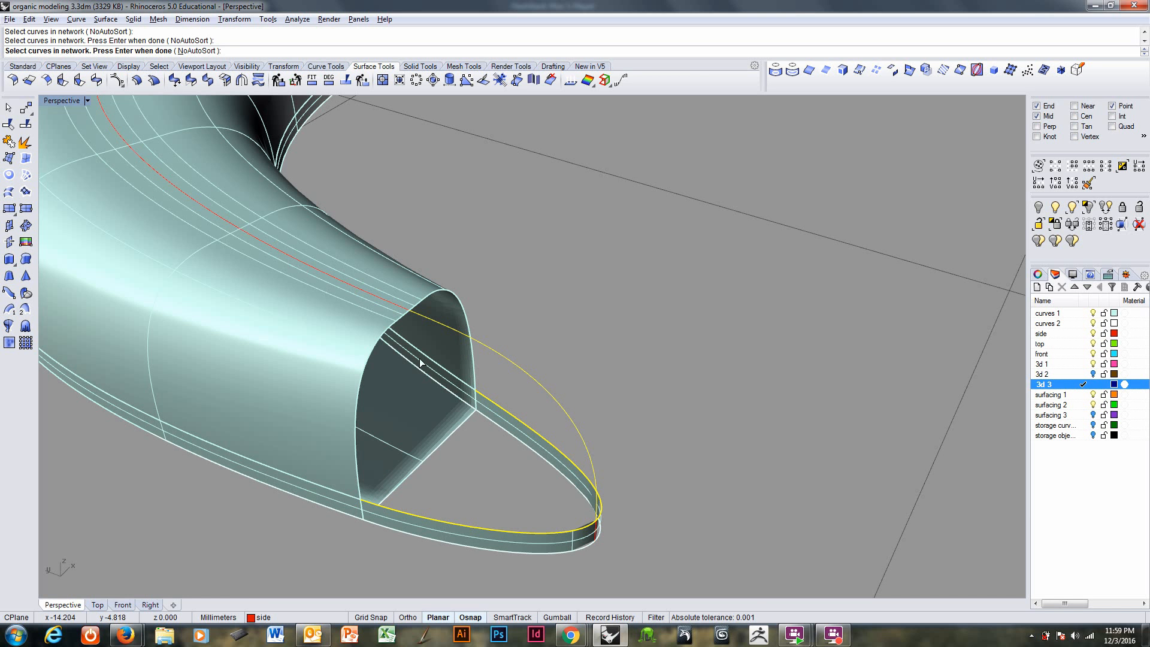
left_click(357, 469)
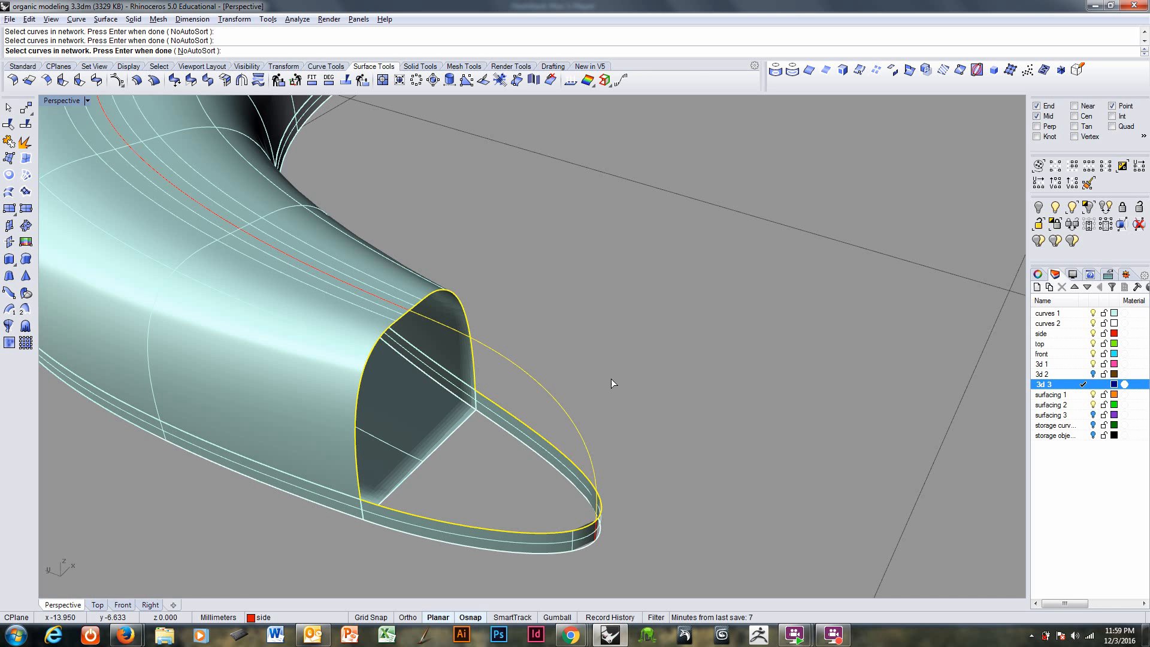
key("Return")
key("Escape")
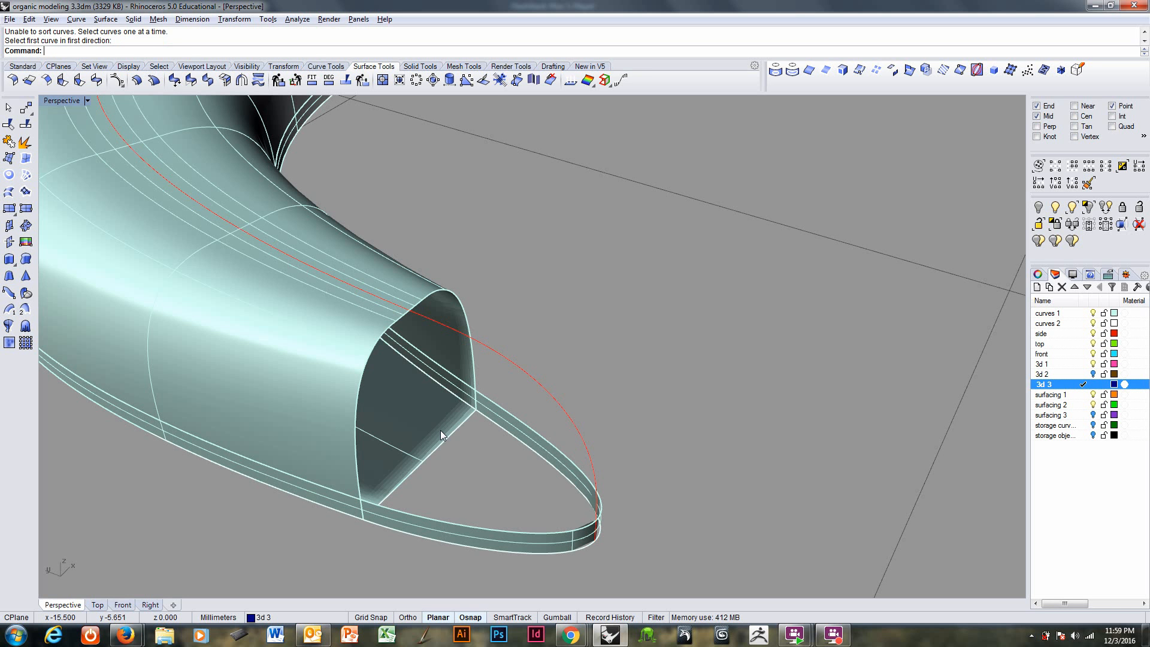
Step: Choose the tube's opening edge, both split strip edges and the blend curve as the curves for a network surface
key("Return")
left_click(357, 462)
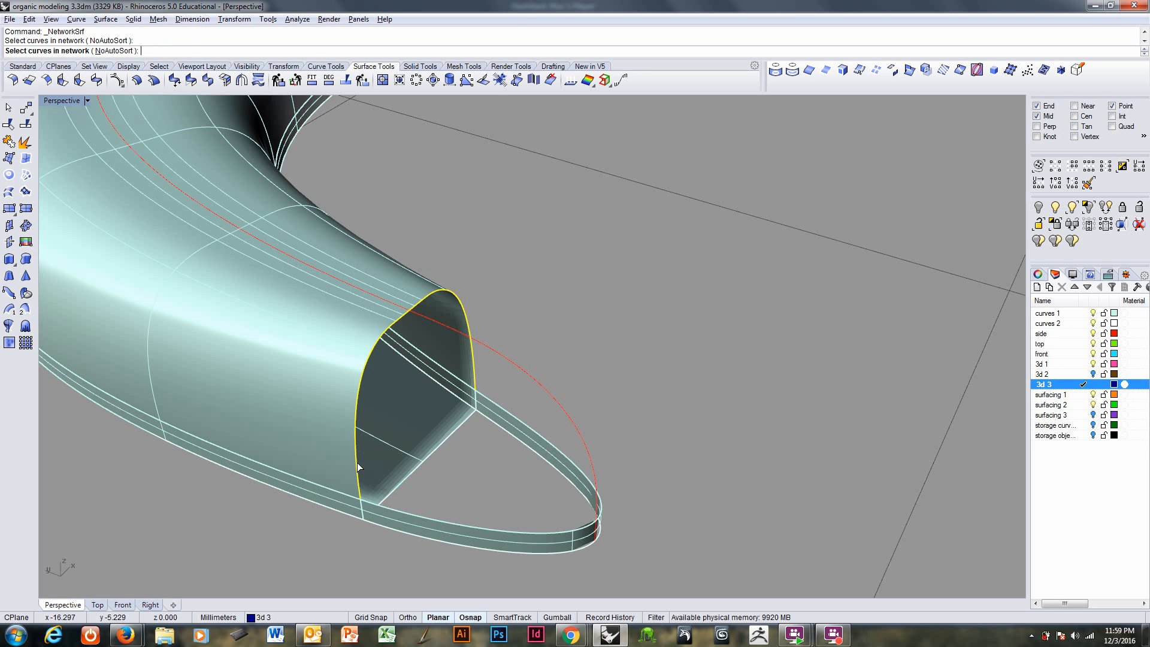
left_click(410, 512)
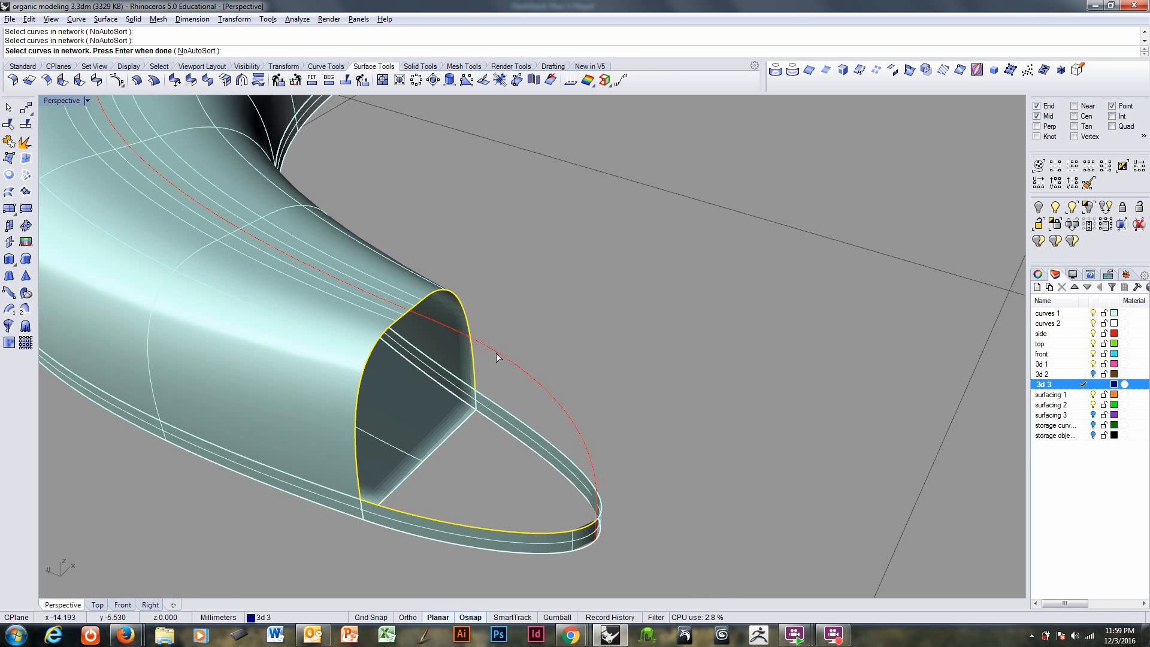
left_click(481, 346)
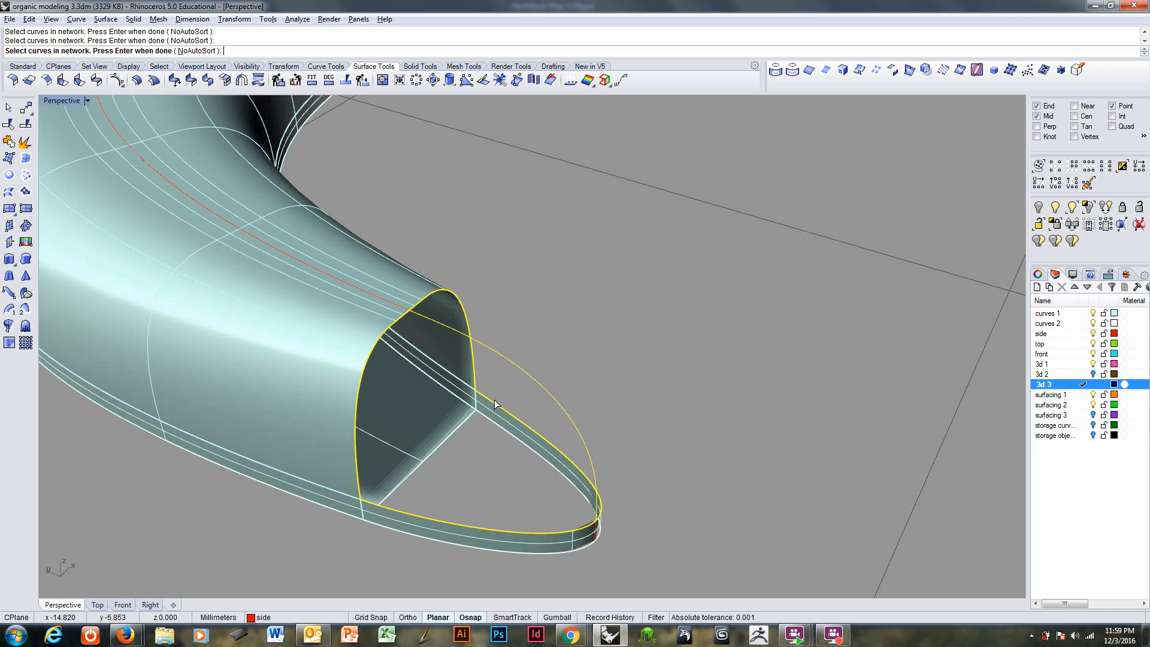
key("Return")
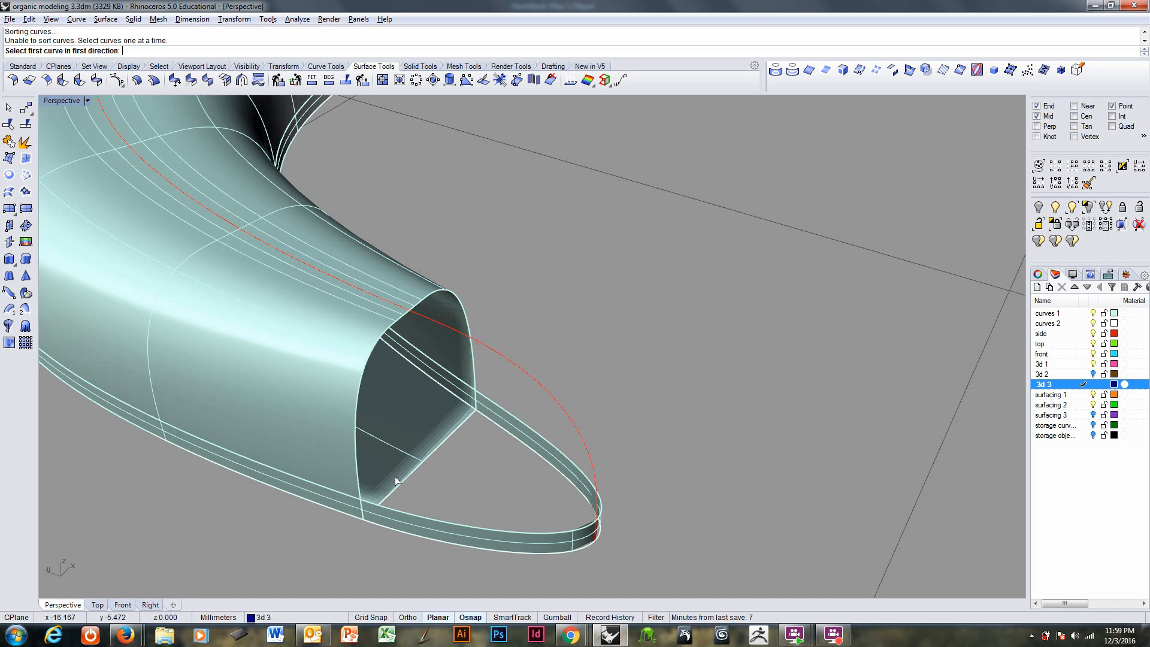
Step: Create the network surface with strip edge, blend curve, strip edge in the first direction, opening edge in the second, and tangency at A, B and C
left_click(401, 514)
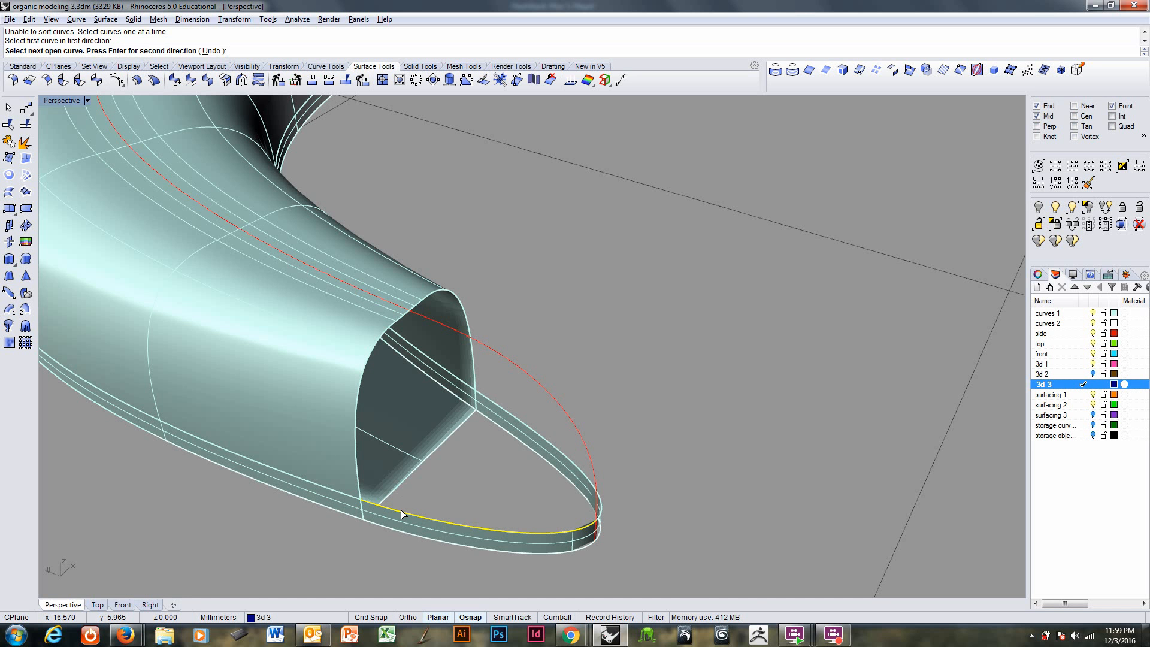
left_click(441, 325)
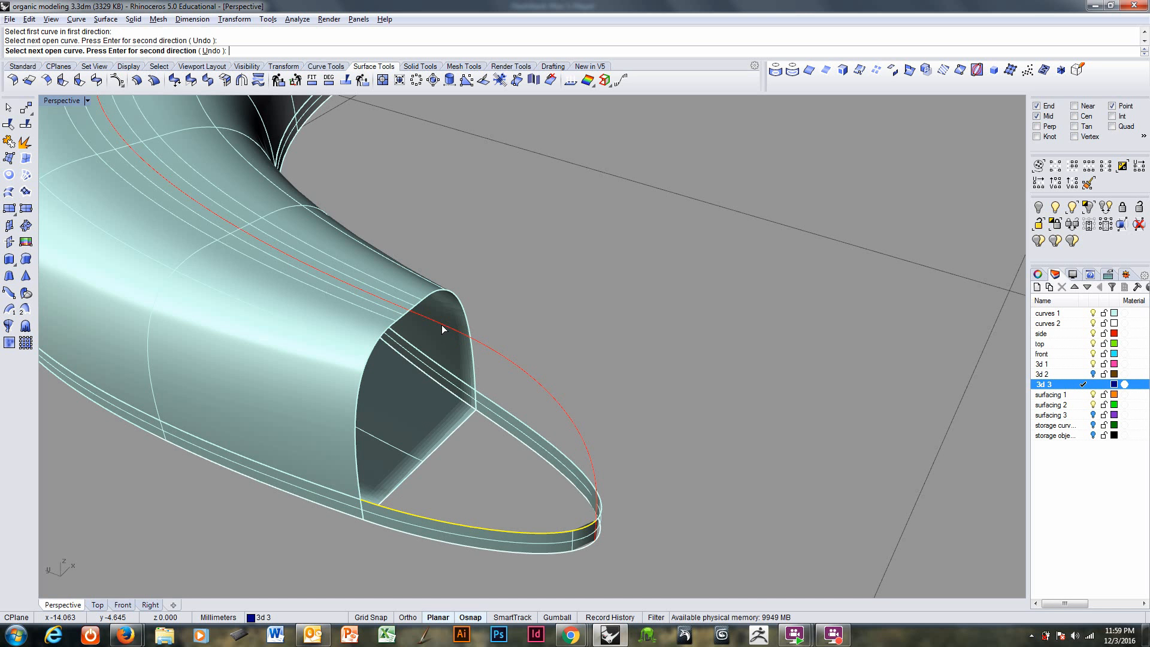
left_click(493, 404)
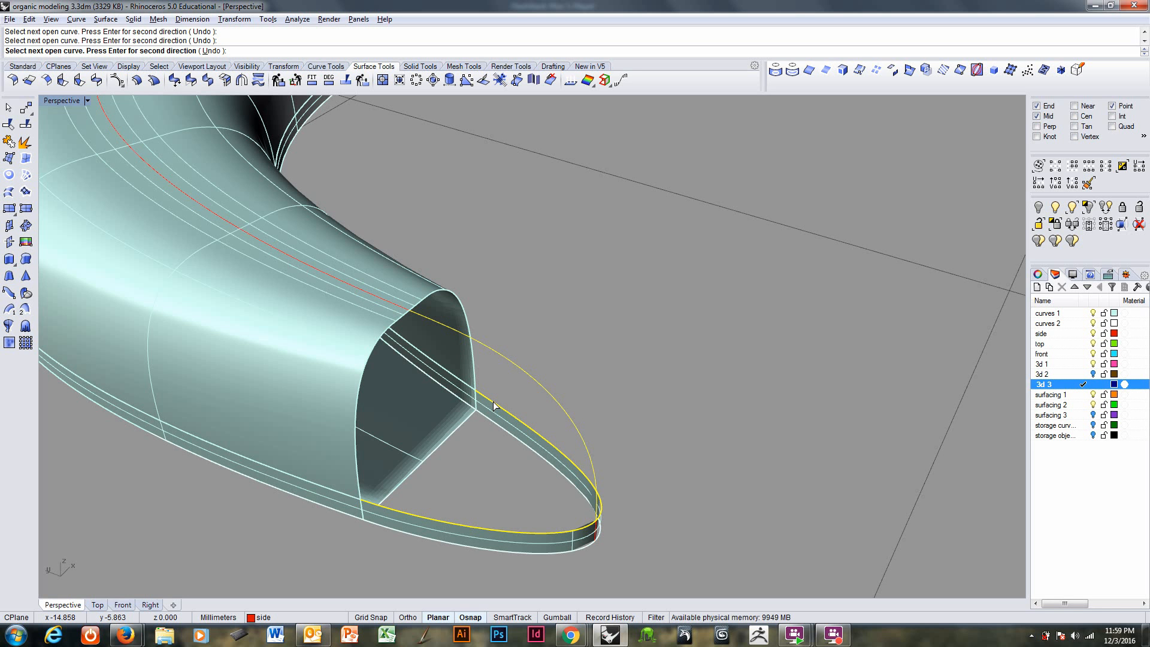
key("Return")
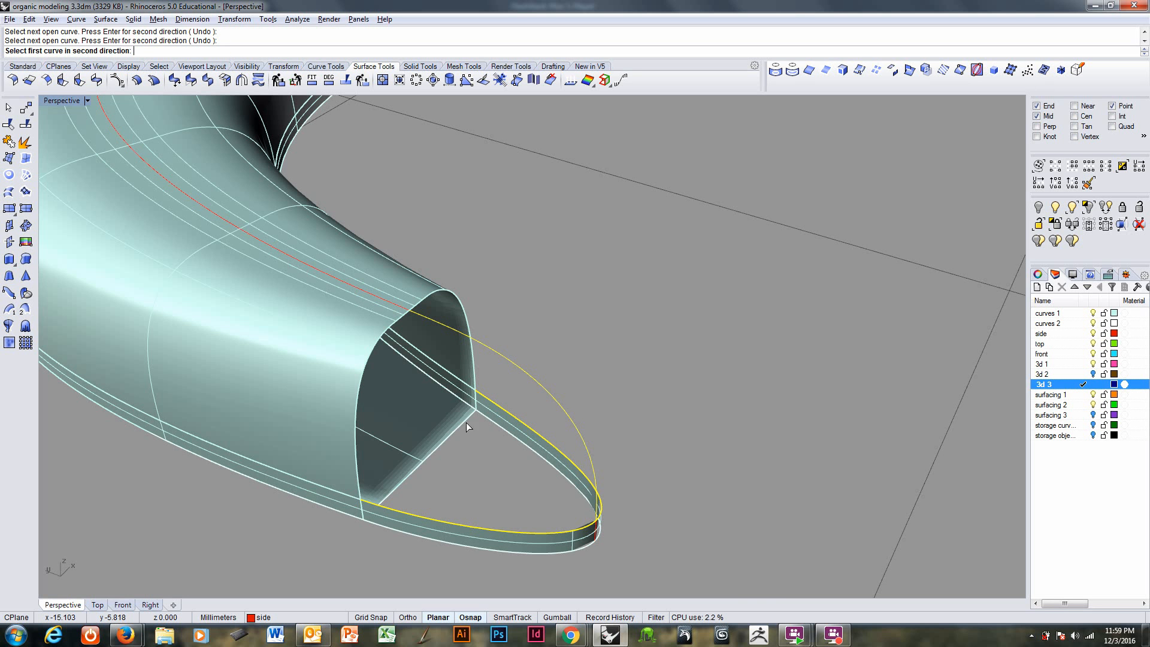
left_click(359, 479)
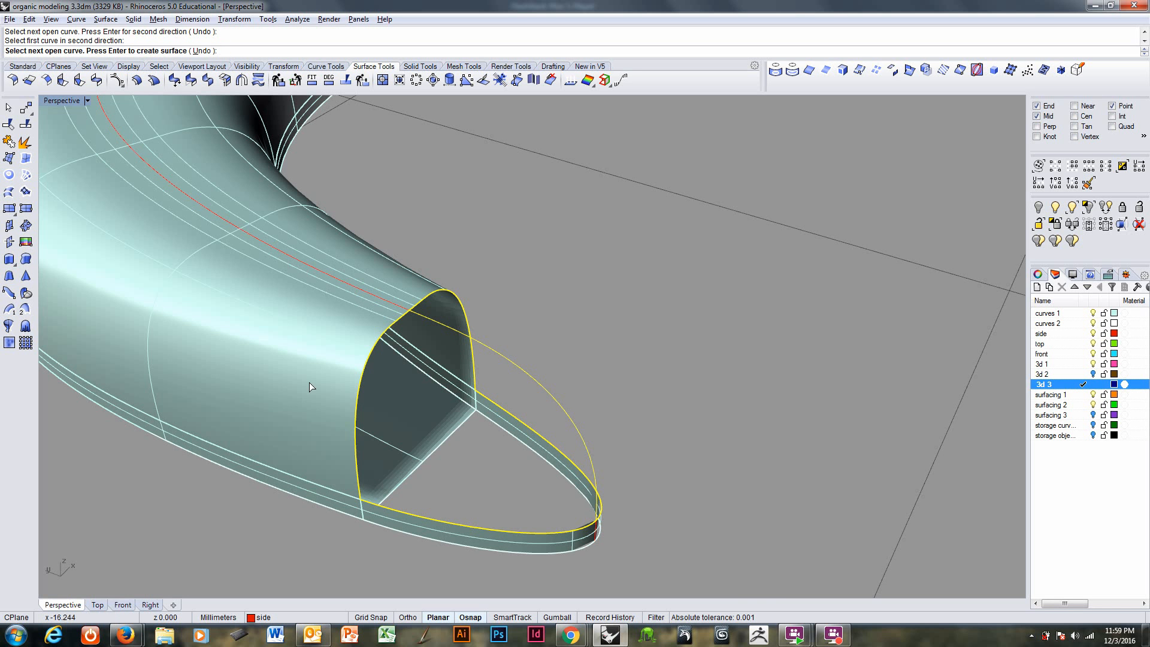
key("Return")
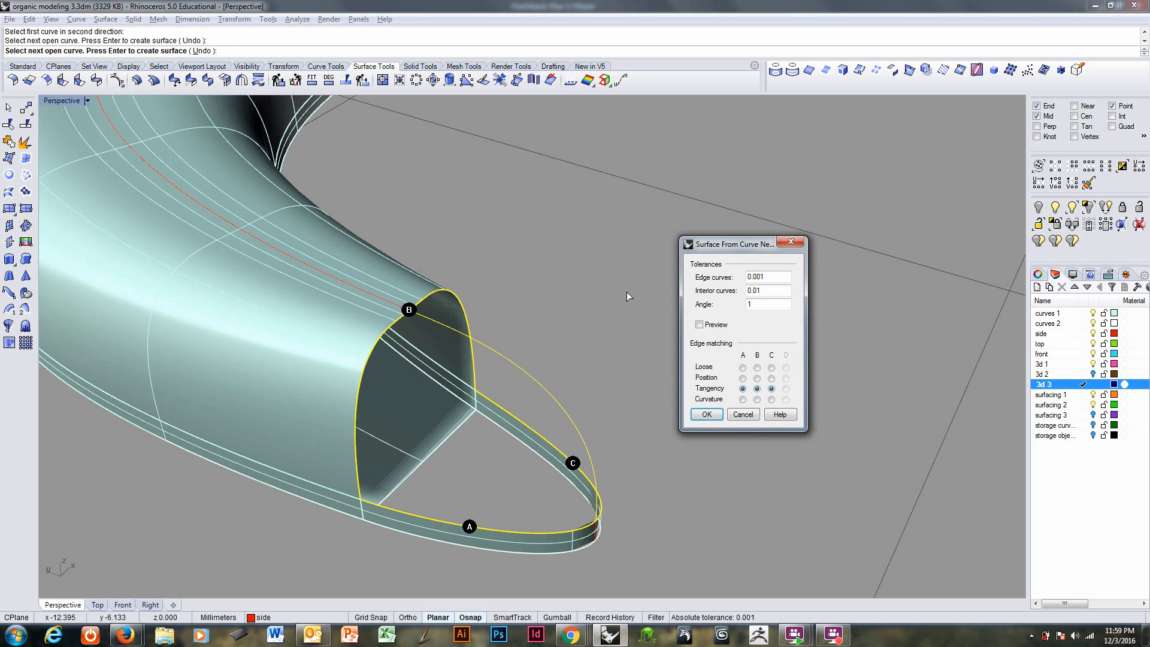
left_click(704, 415)
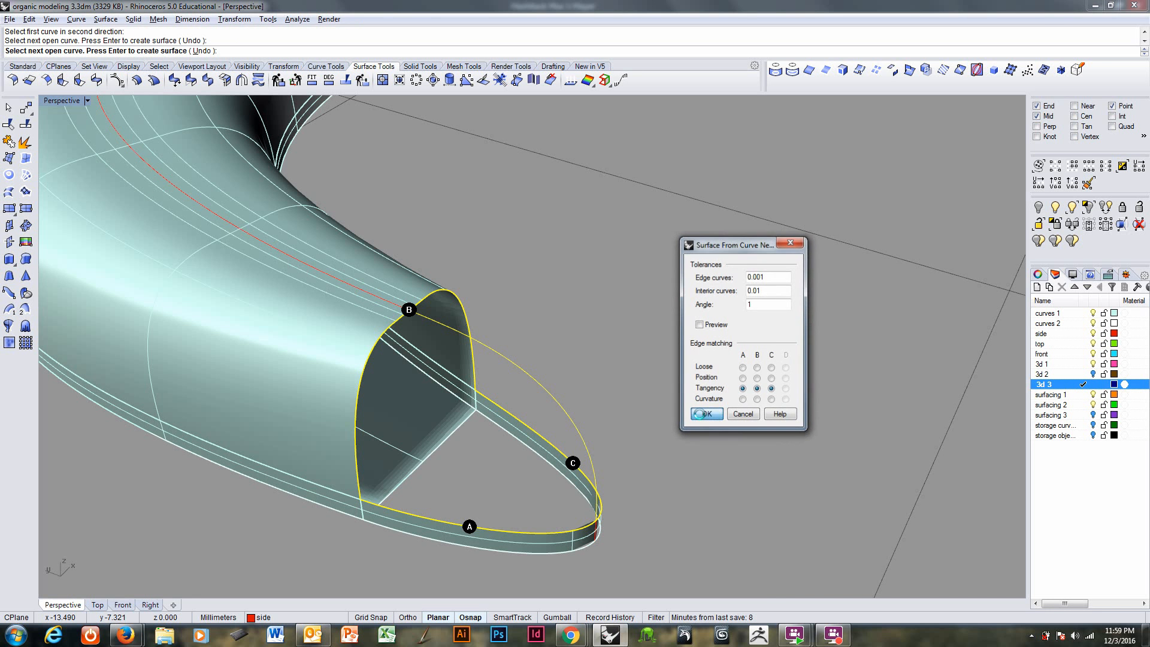
Step: Extract a V-direction isocurve across the new end surface, partway between the tube opening and the tip, on the side layer
right_click_drag(543, 488, 473, 391)
scroll(515, 402, "up", 4)
scroll(472, 391, "up", 4)
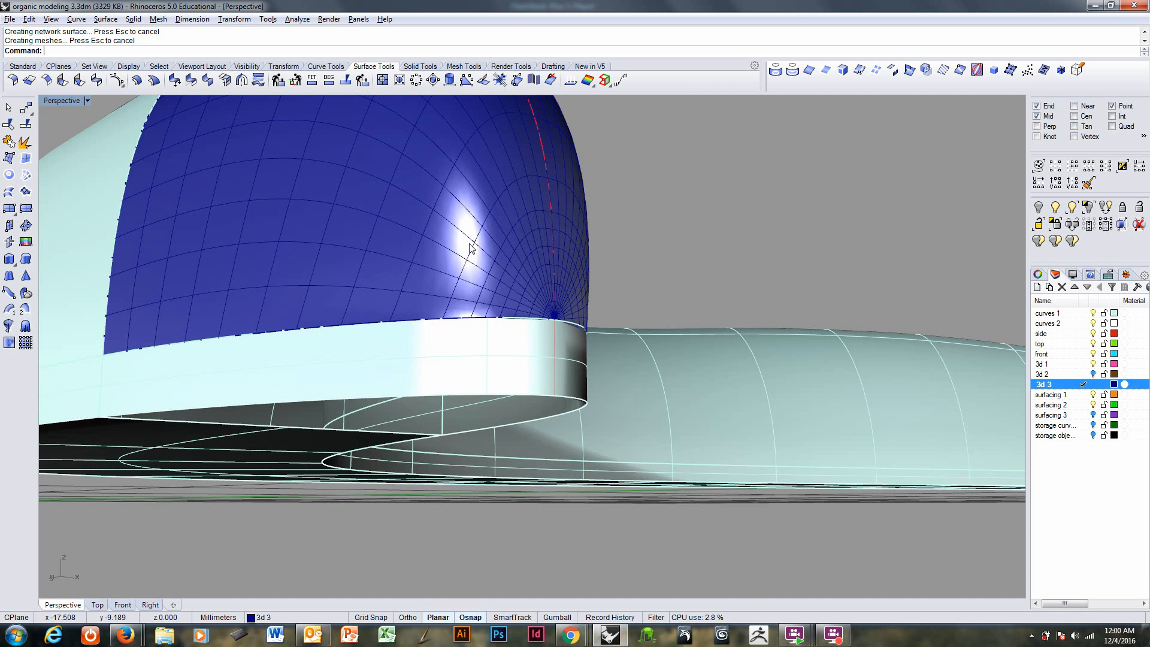
mouse_move(519, 352)
right_mouse_down()
mouse_move(503, 336)
mouse_move(455, 357)
mouse_move(322, 352)
mouse_move(396, 339)
mouse_move(480, 372)
mouse_move(540, 359)
mouse_move(524, 350)
mouse_move(533, 352)
right_mouse_up()
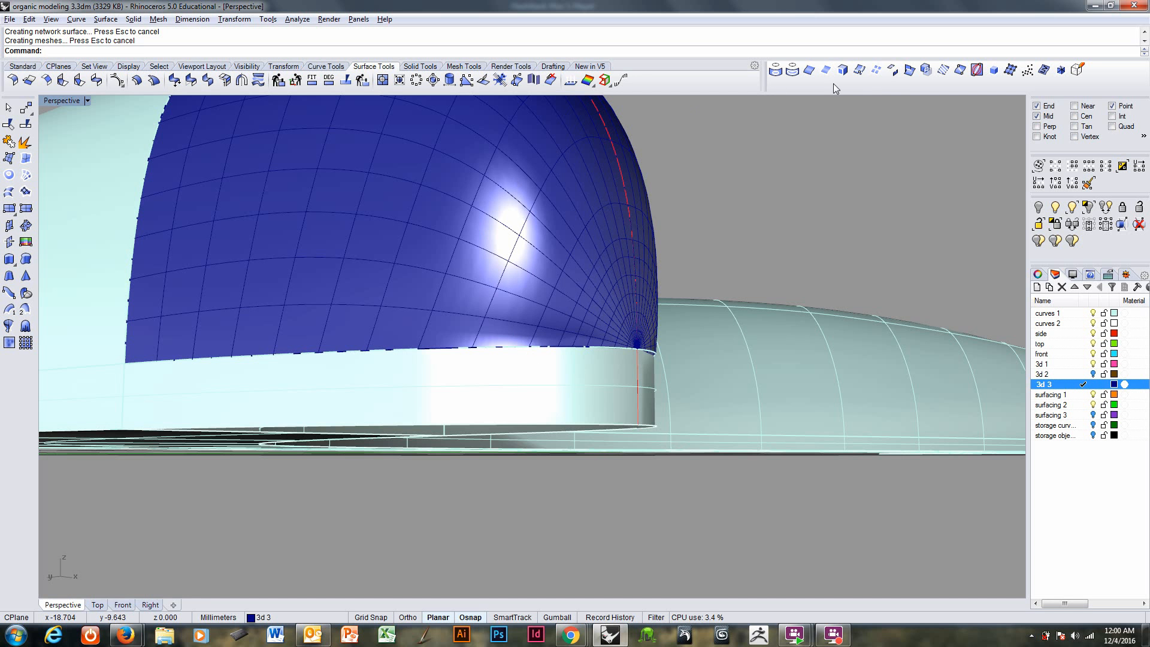
left_click(860, 72)
left_click(454, 267)
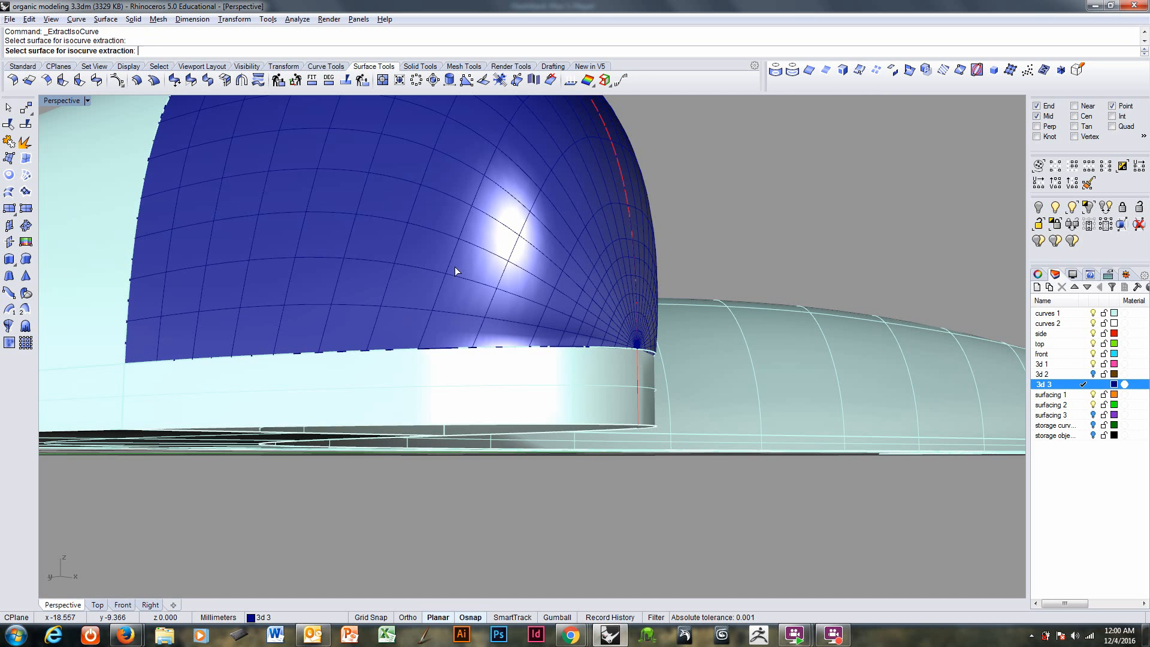
left_click(1084, 333)
scroll(451, 328, "up", 2)
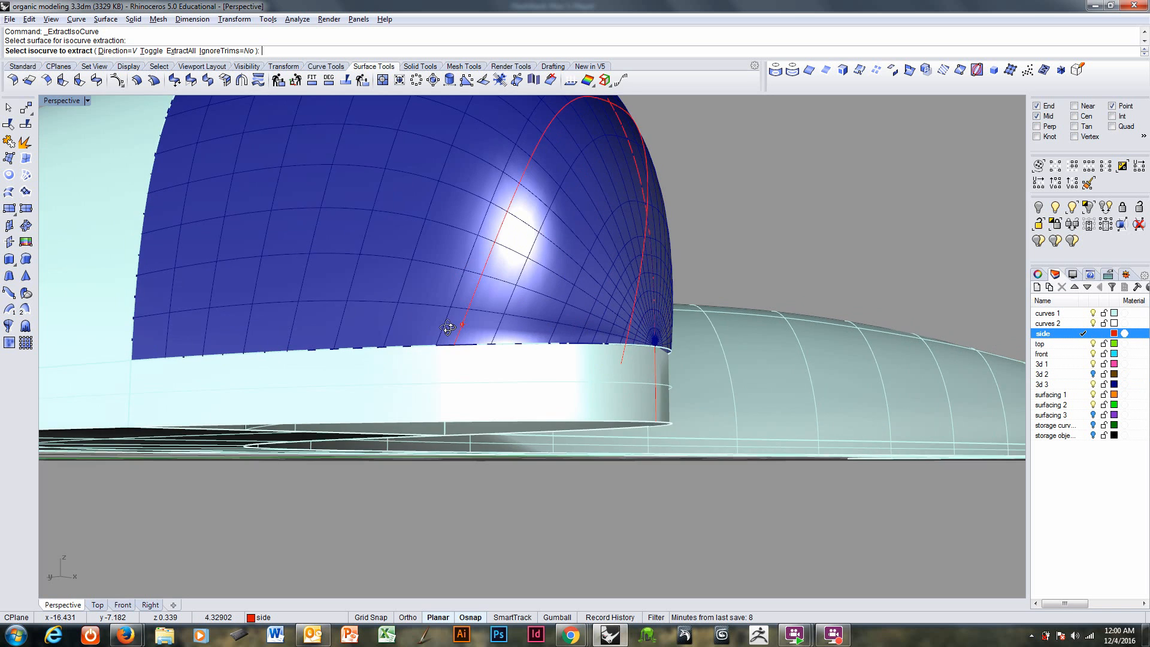
scroll(452, 330, "up", 3)
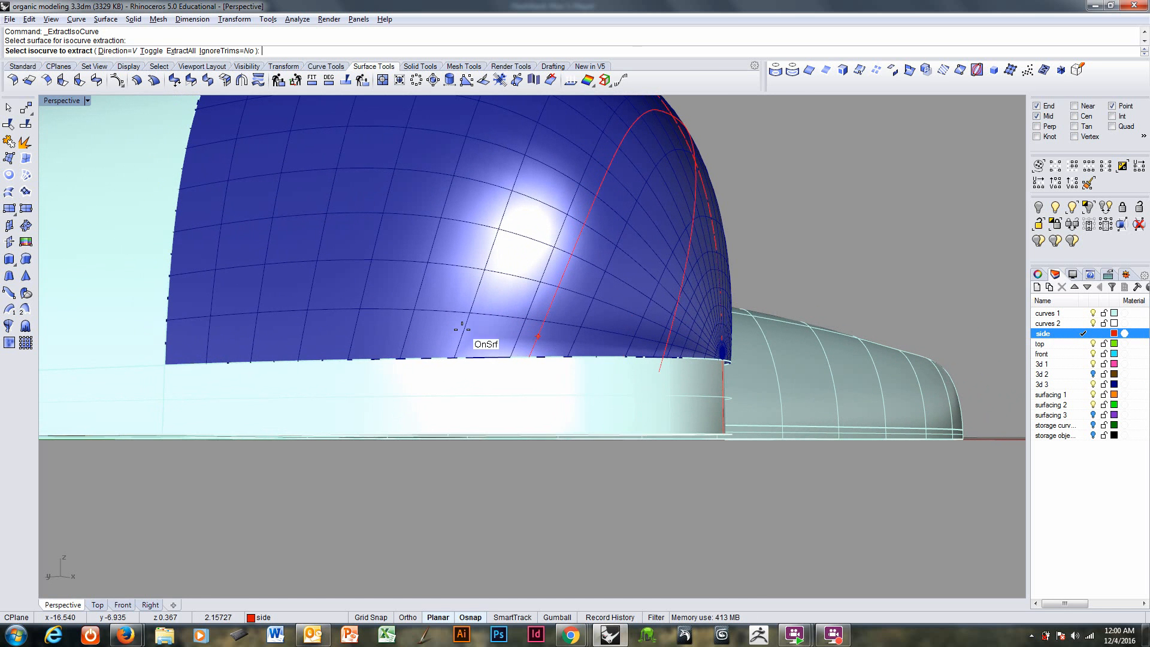
left_click(504, 337)
key("Return")
scroll(548, 353, "up", 3)
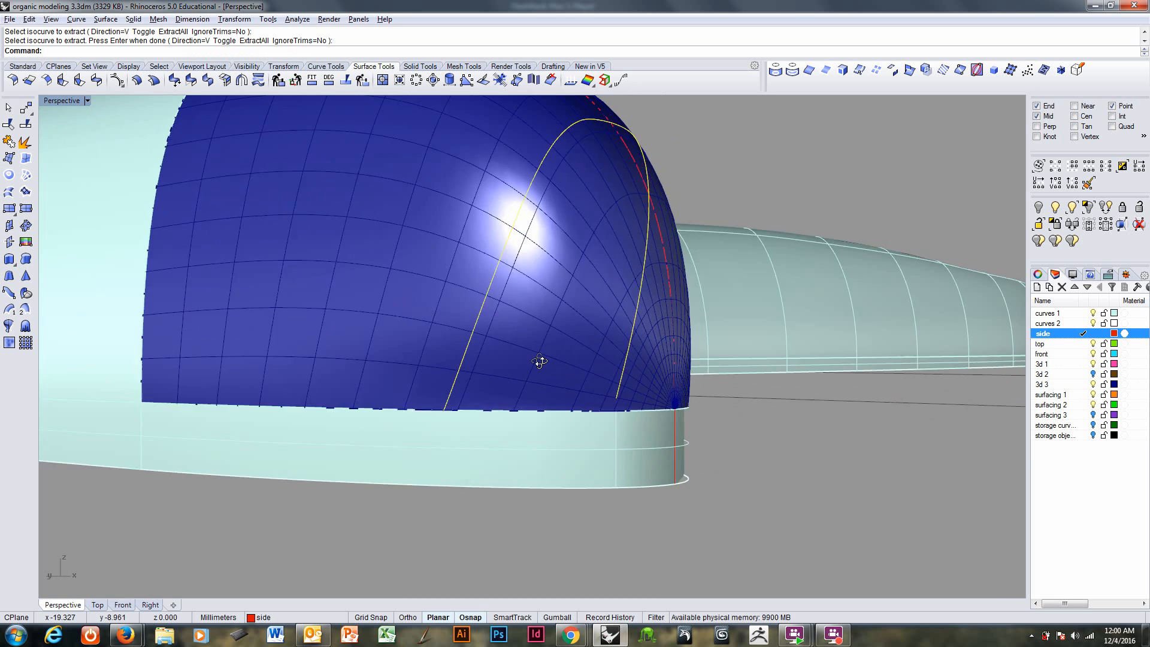
right_click_drag(540, 362, 512, 383)
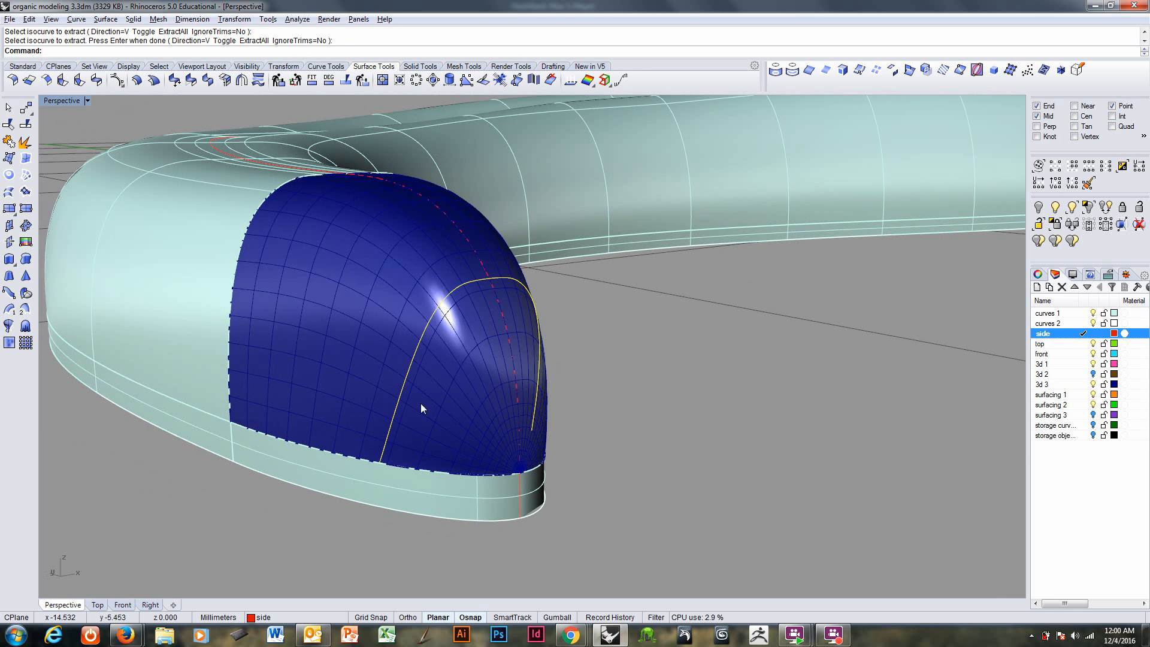
Step: Trim the tip off the end surface with the extracted isocurve and delete that isocurve
left_click(9, 125)
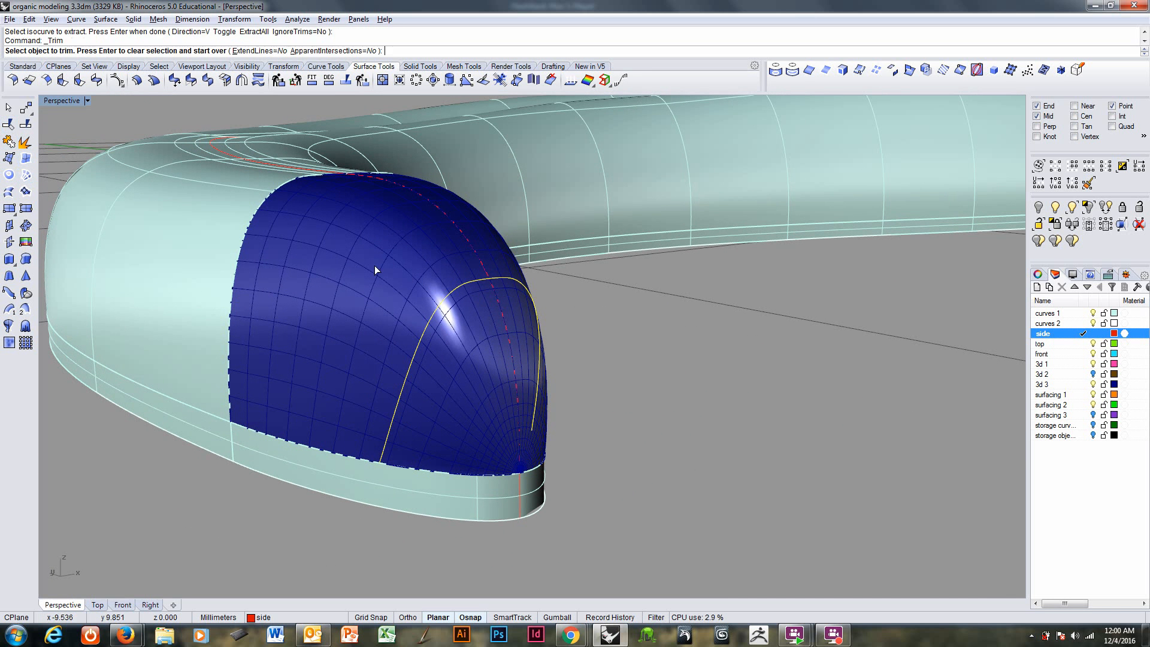
left_click(454, 391)
key("Return")
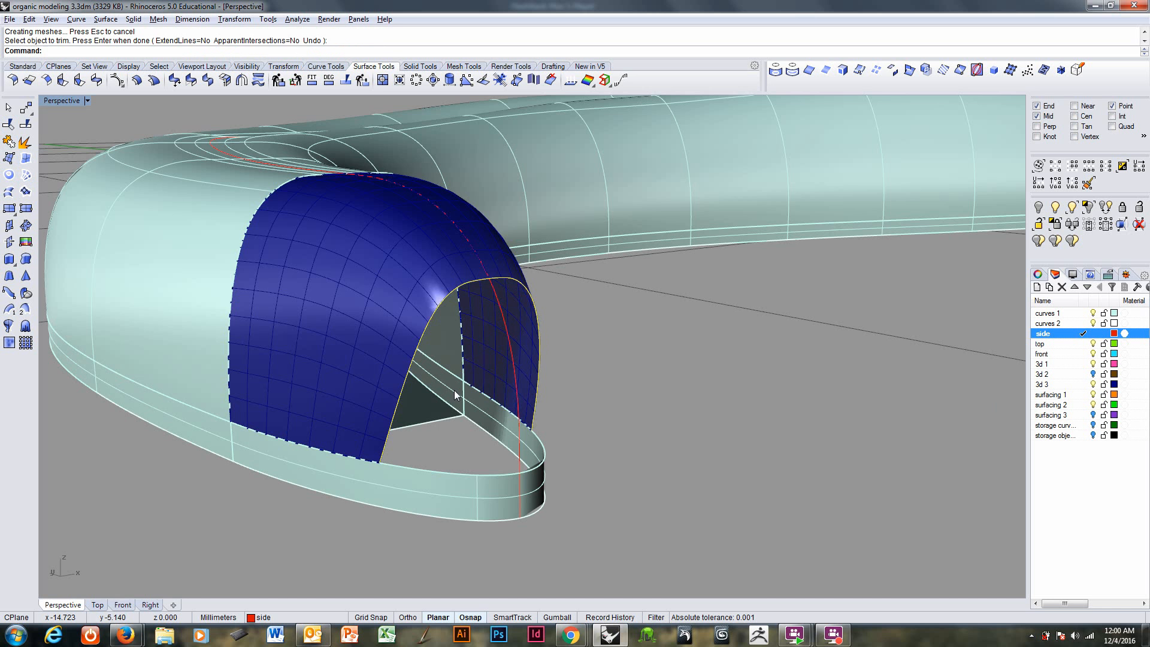
key("Delete")
right_click_drag(455, 391, 449, 407)
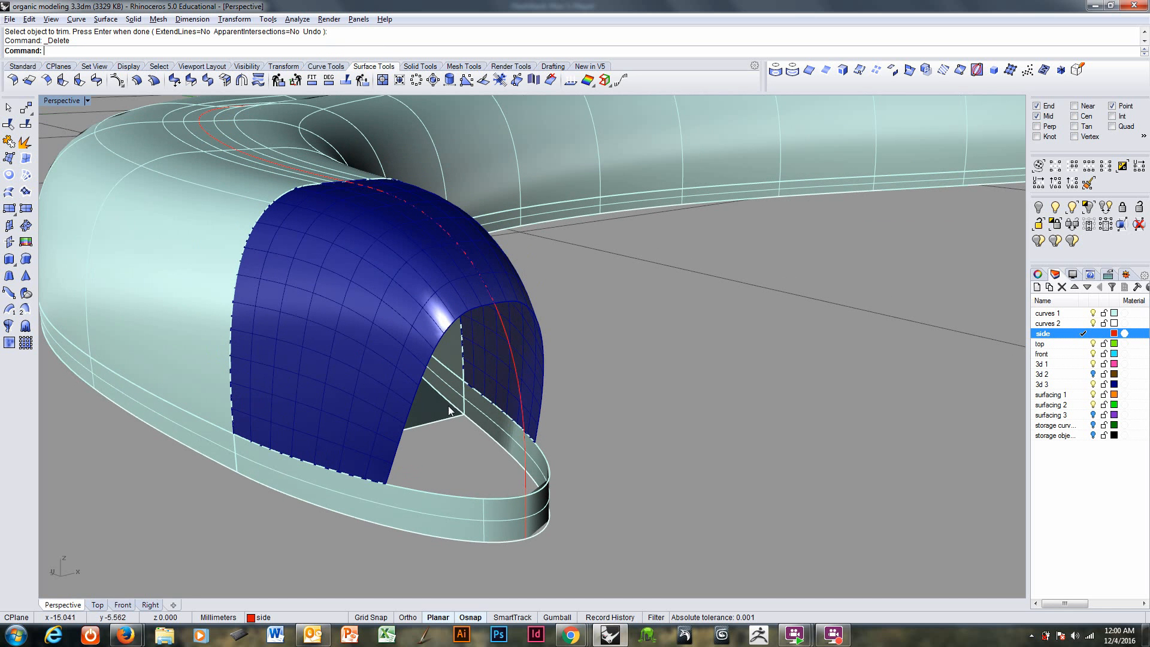
Step: Join the tube body with the trimmed end surface
left_click(8, 142)
left_click(340, 484)
left_click(354, 453)
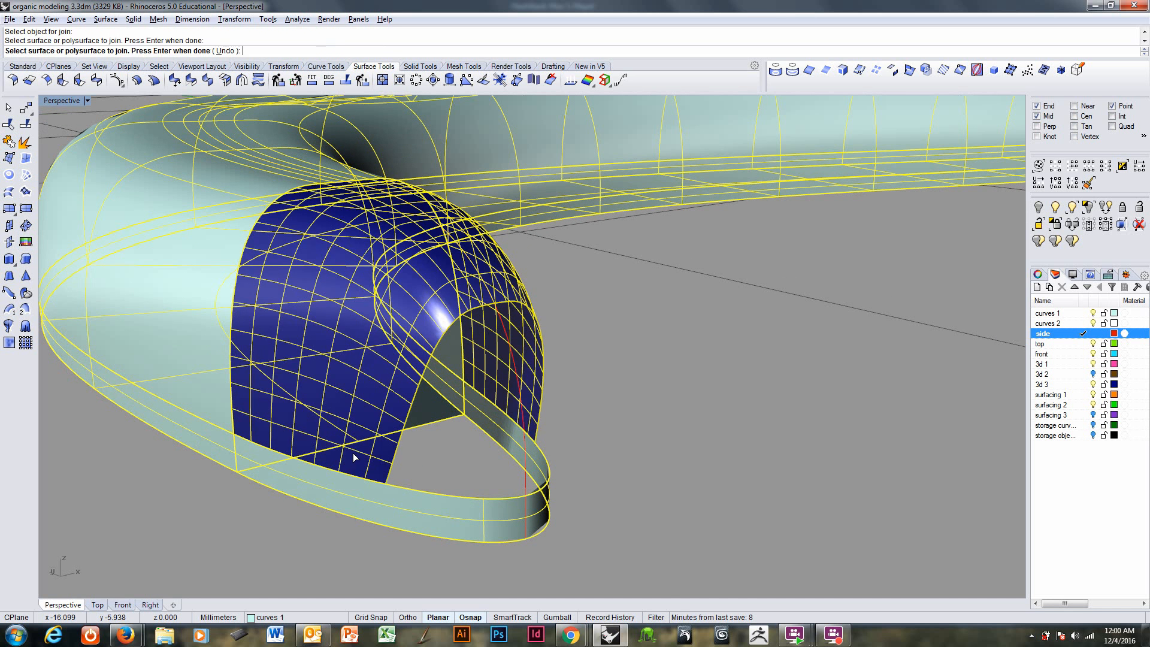
key("Return")
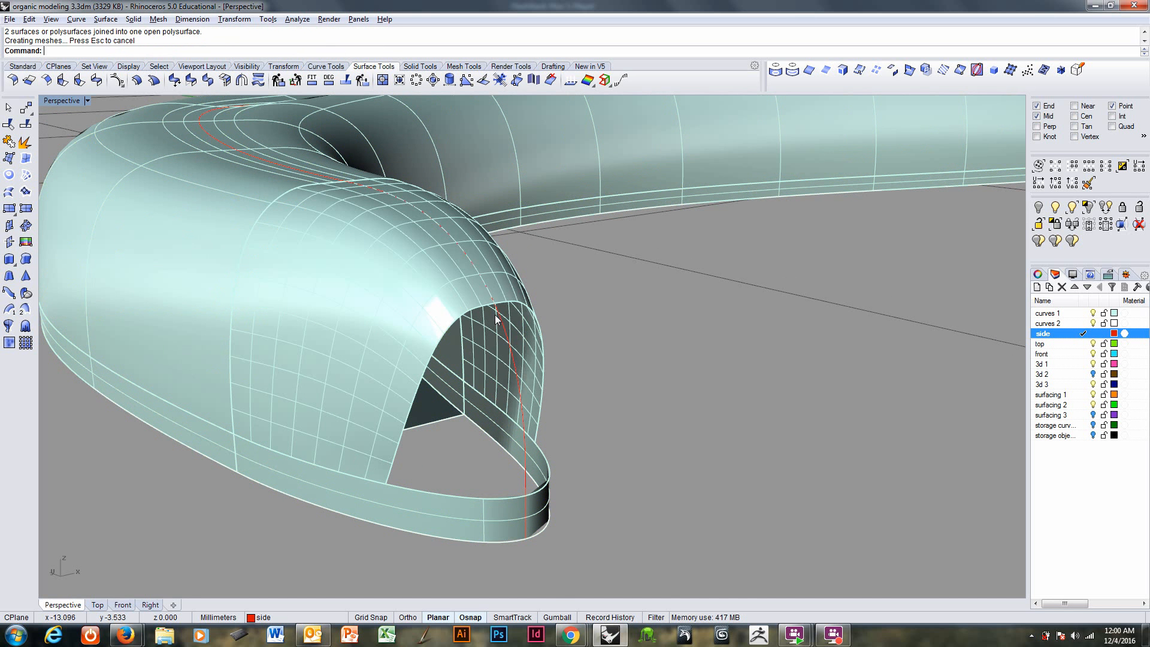
Step: Duplicate the arched edge of the trimmed end opening as a curve
scroll(496, 319, "up", 4)
left_click(498, 304)
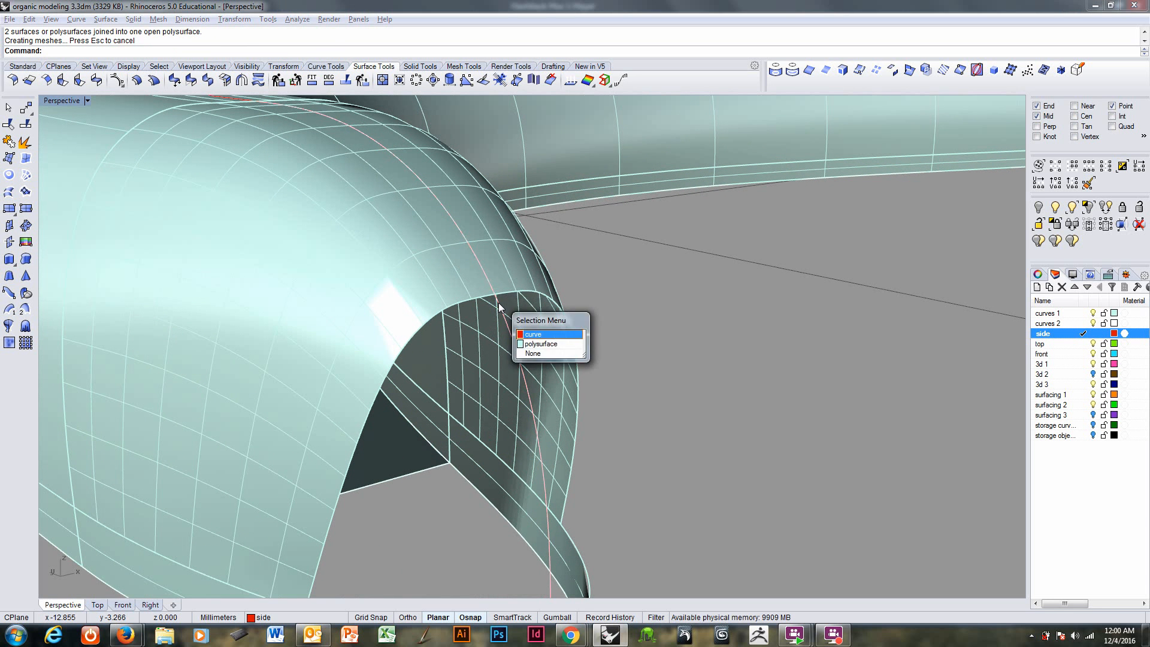
key("Return")
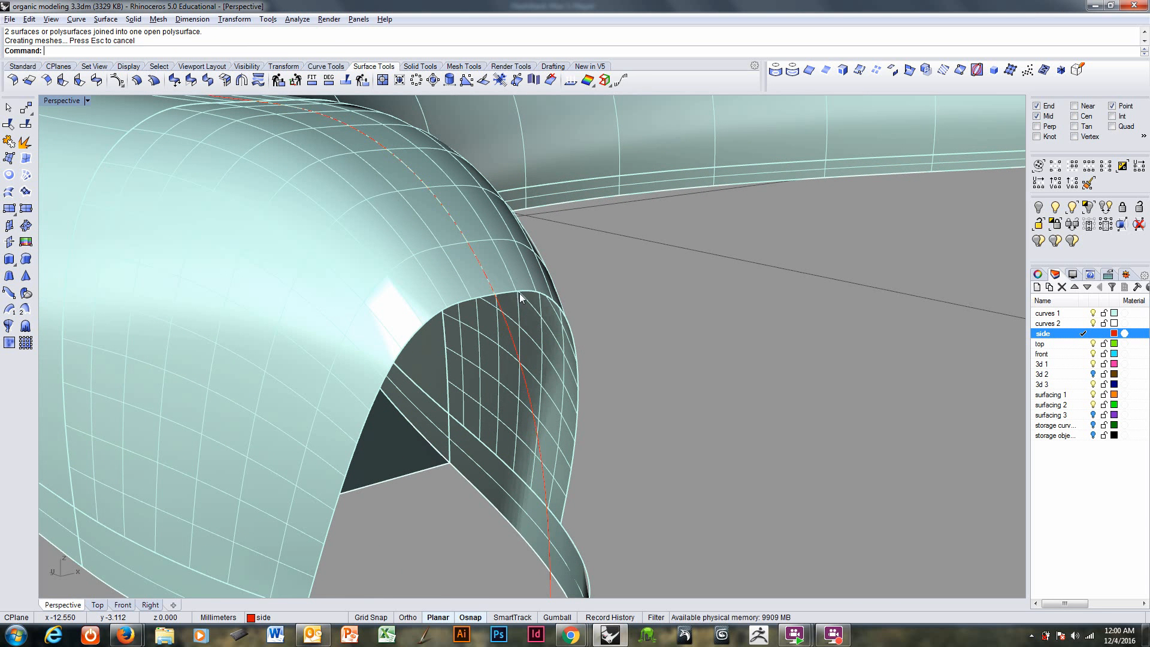
left_click(809, 69)
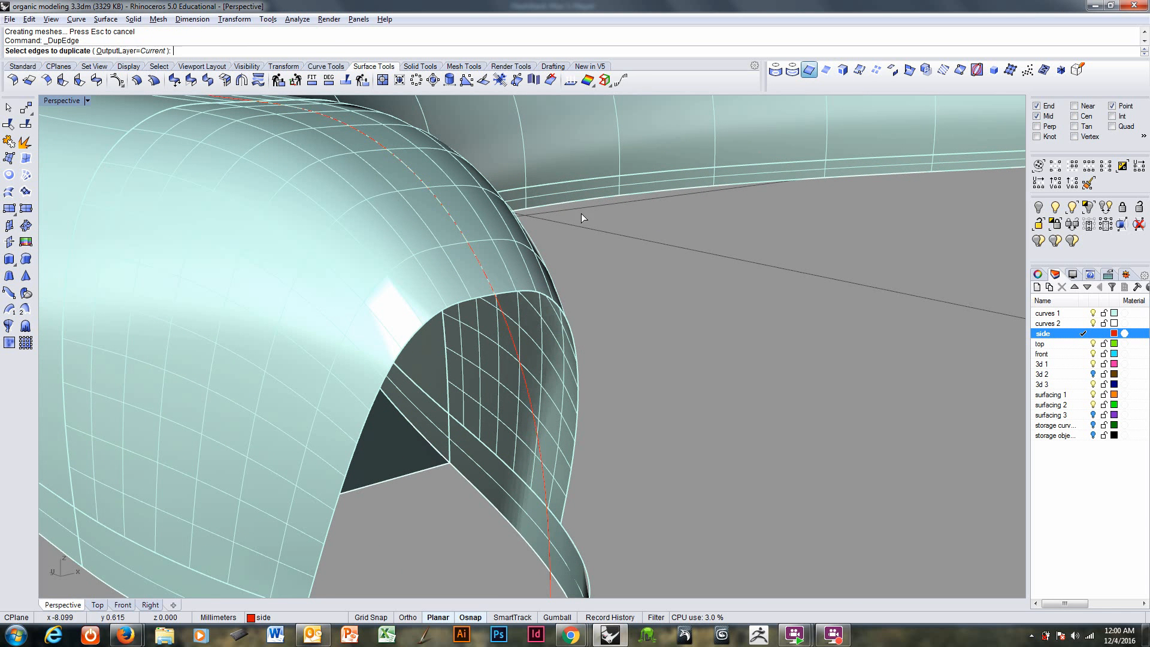
left_click(535, 293)
key("Return")
Step: Split the lengthwise centre curve with the duplicated arched edge, and delete the duplicated curve
left_click(502, 324)
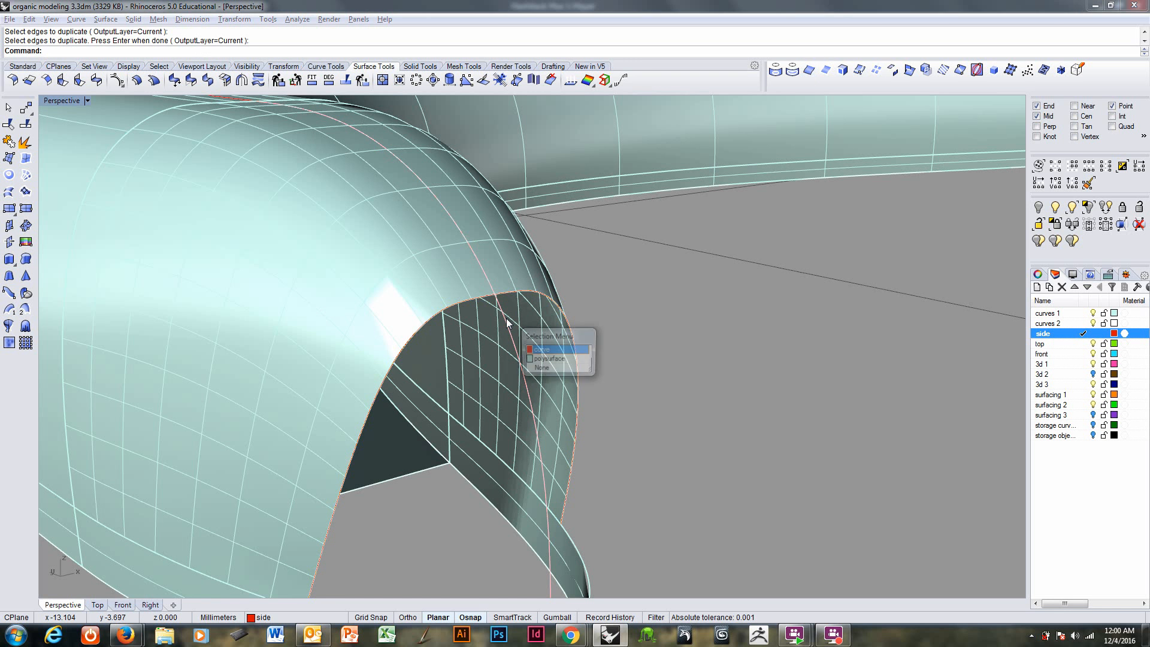
key("Return")
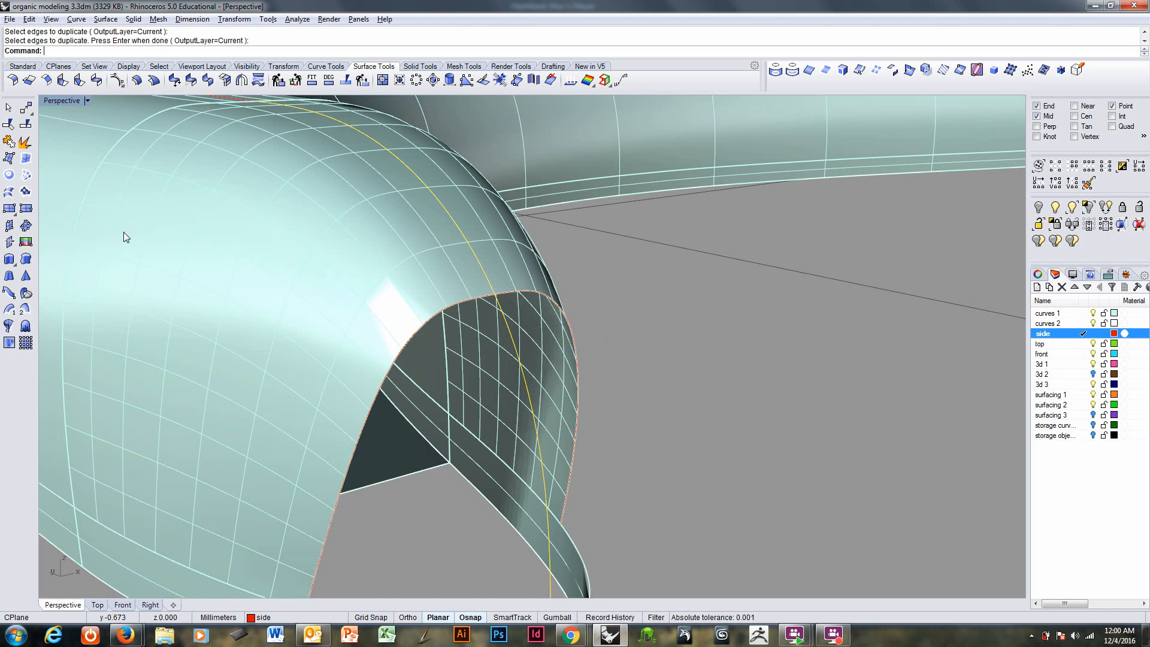
left_click(26, 124)
left_click(524, 293)
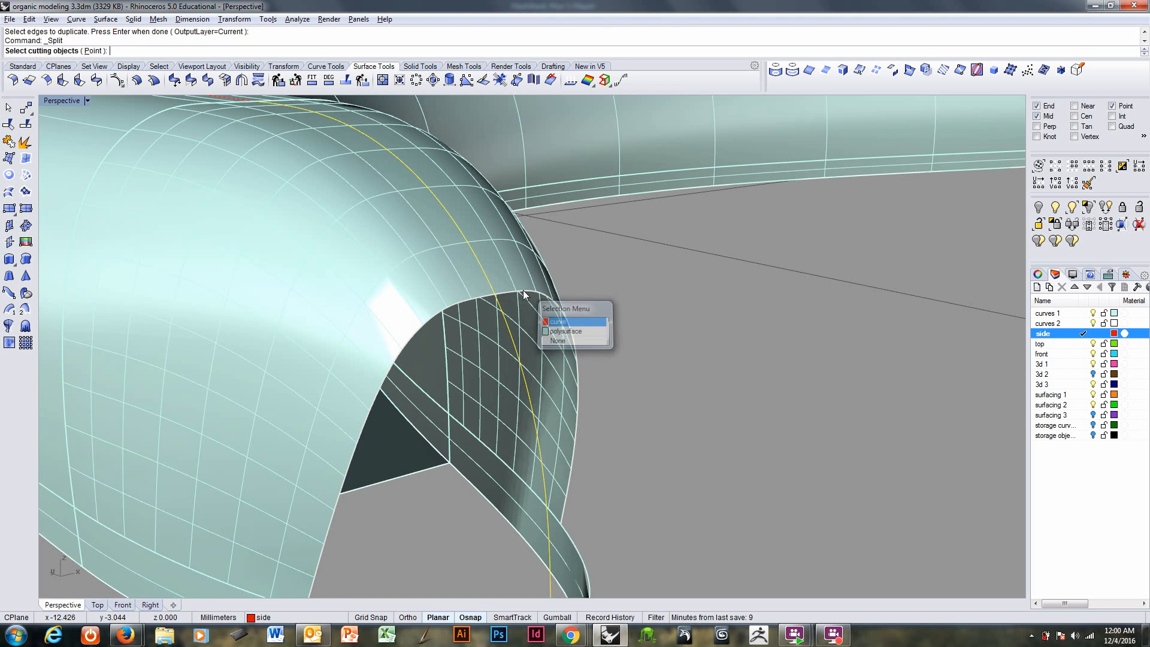
key("Return")
key("Return")
left_click(523, 291)
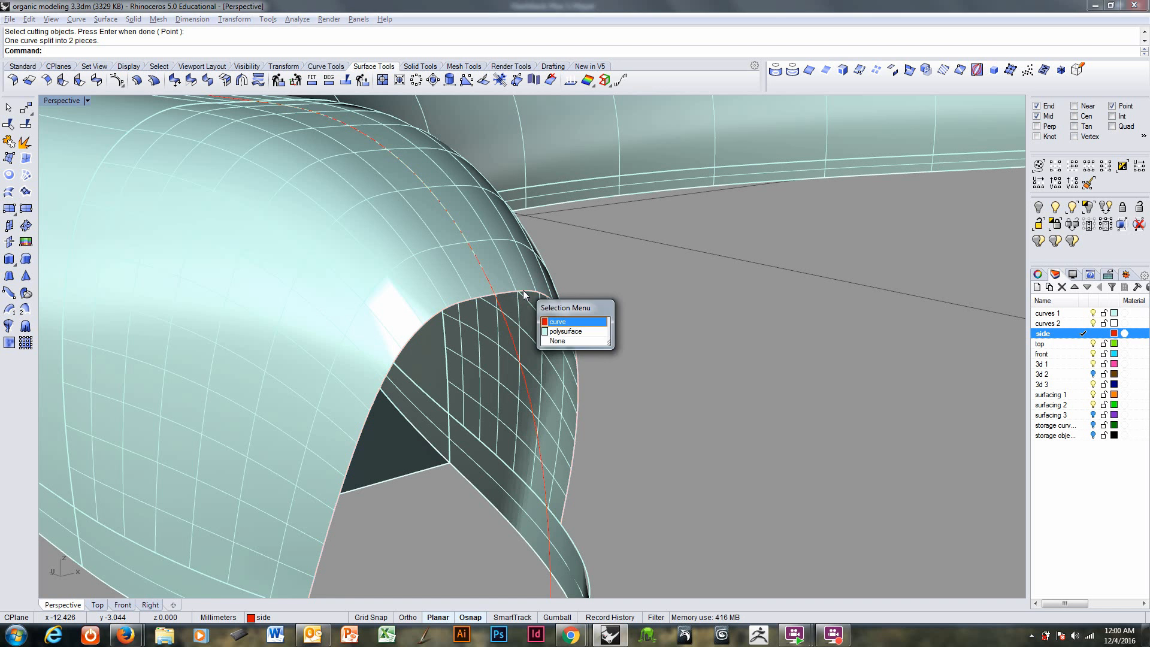
key("Delete")
Step: Create a patch surface over the tip opening from the strip's upper edge, the arched opening edge and the centre curve
left_click(501, 317)
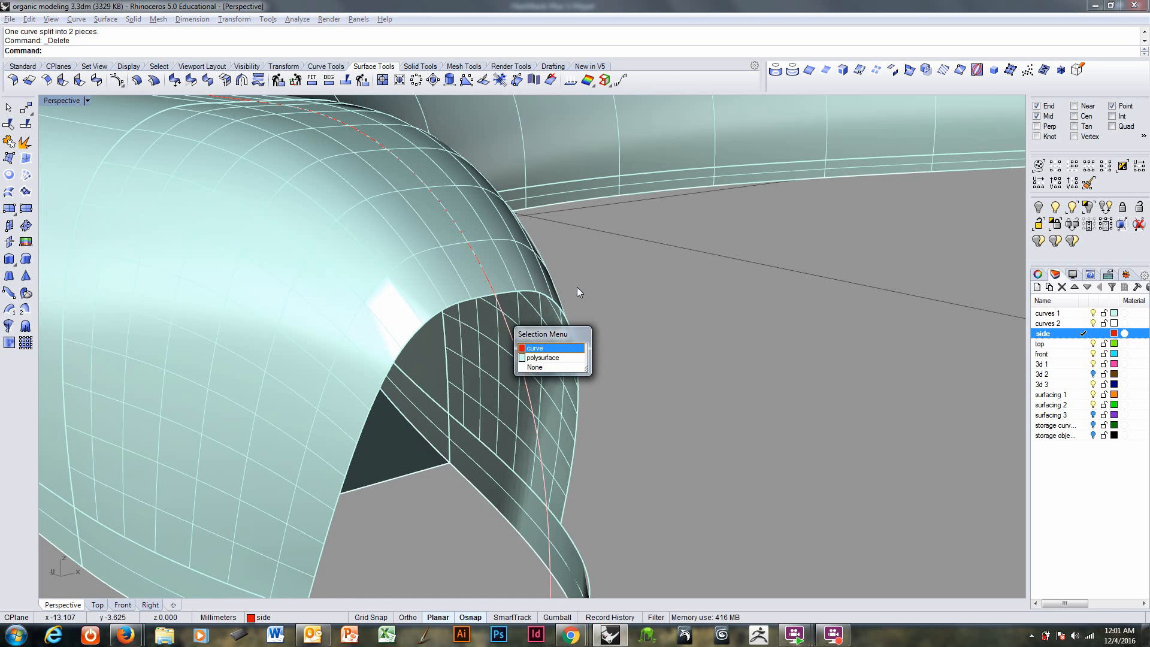
key("Return")
scroll(593, 298, "down", 3)
scroll(594, 300, "down", 1)
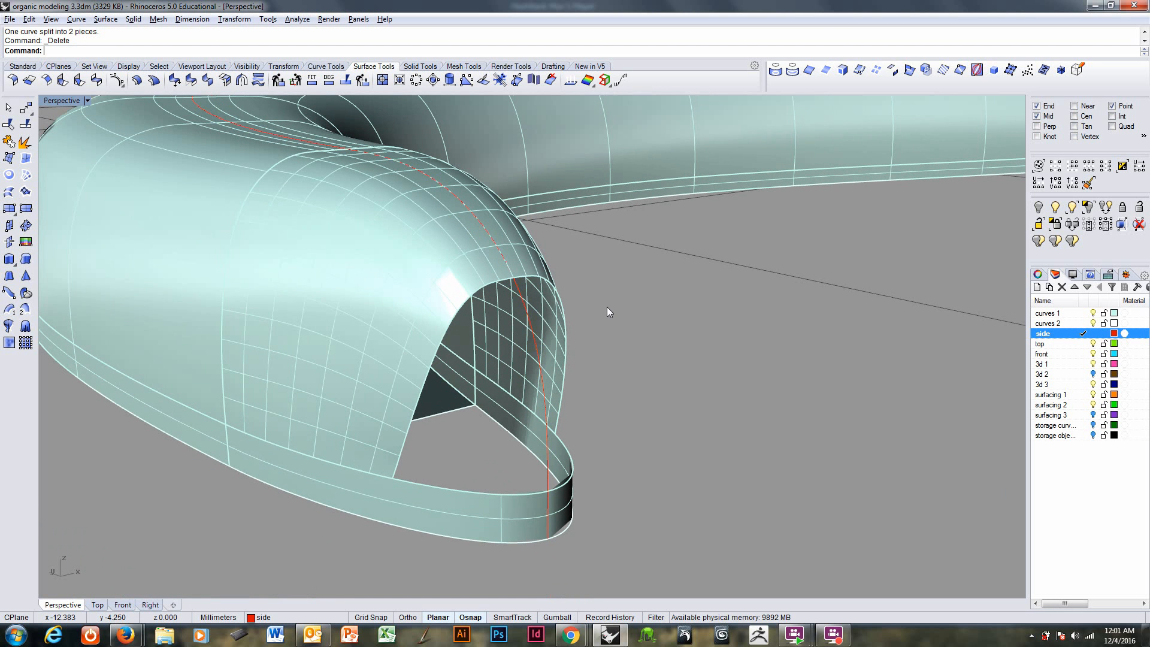
left_click(25, 192)
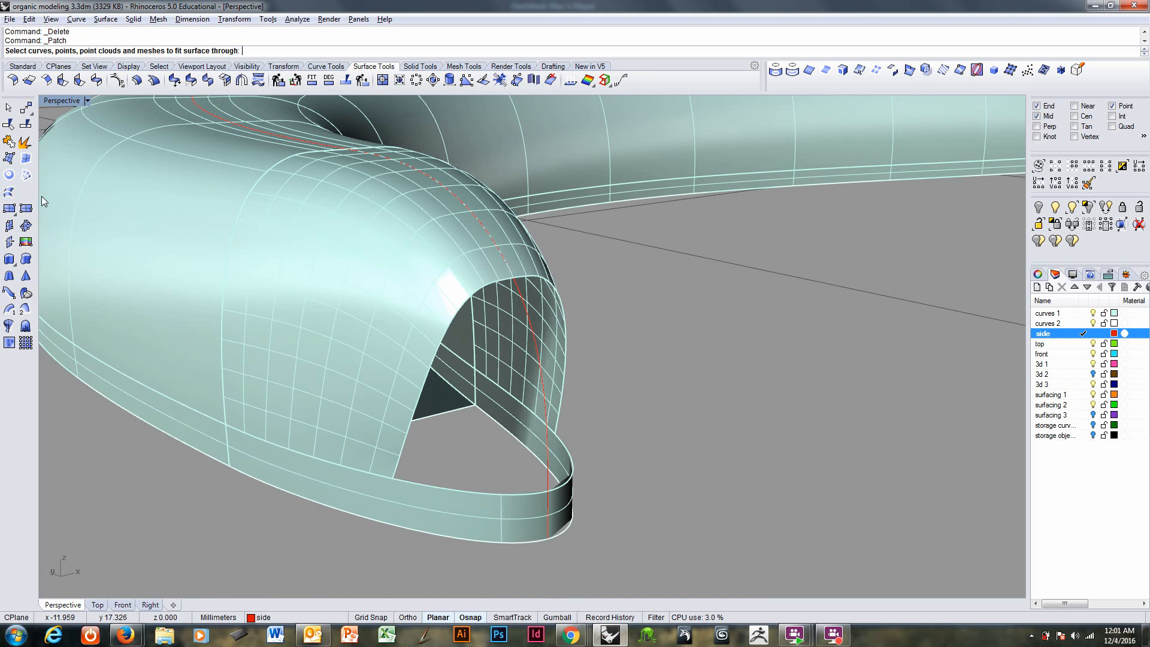
left_click(412, 481)
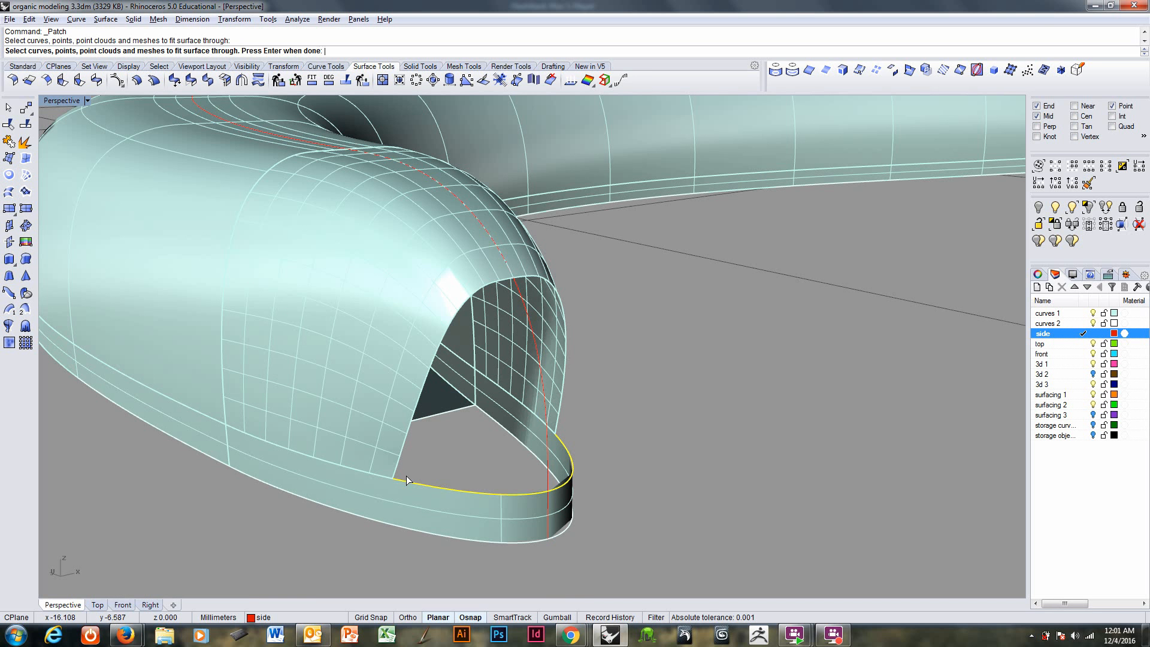
left_click(401, 471)
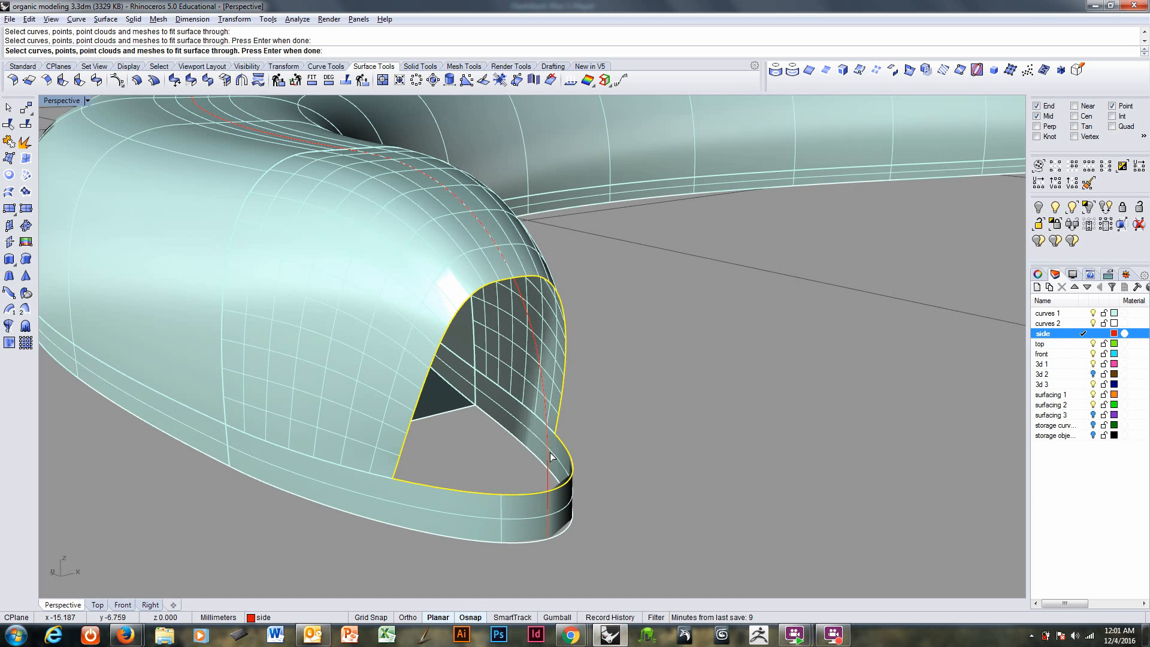
right_click_drag(556, 477, 619, 451)
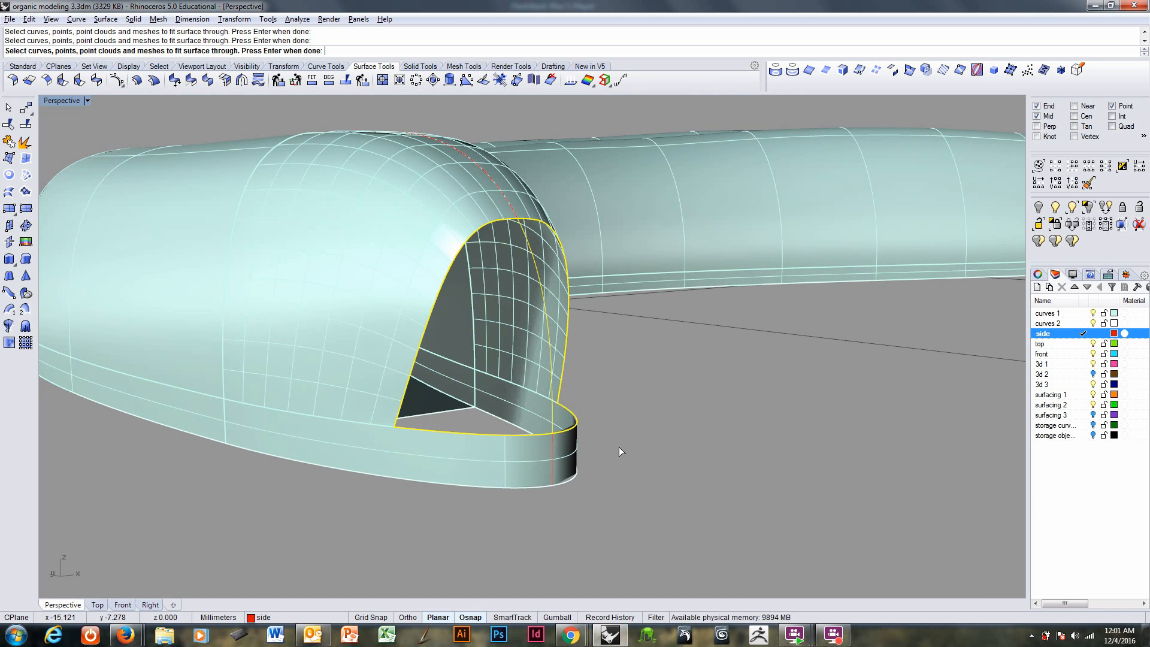
right_click(620, 447)
left_click(756, 446)
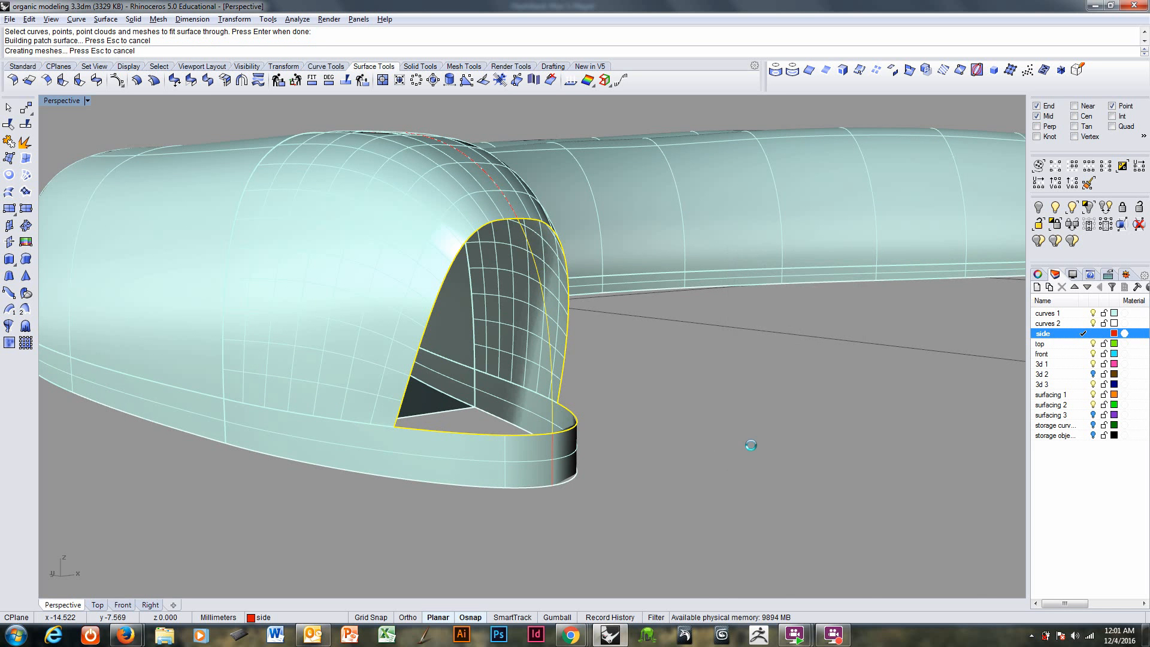
Step: Join the new tip patch to the tube polysurface
right_click_drag(551, 414, 479, 465)
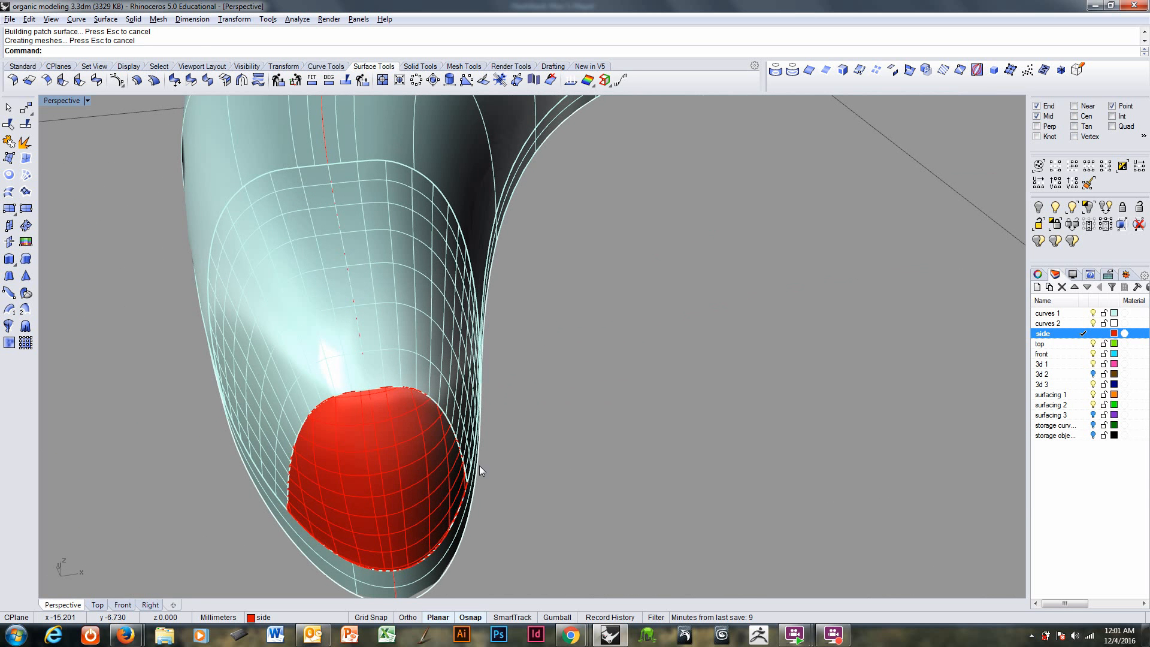
left_click(9, 143)
left_click(282, 190)
left_click(399, 466)
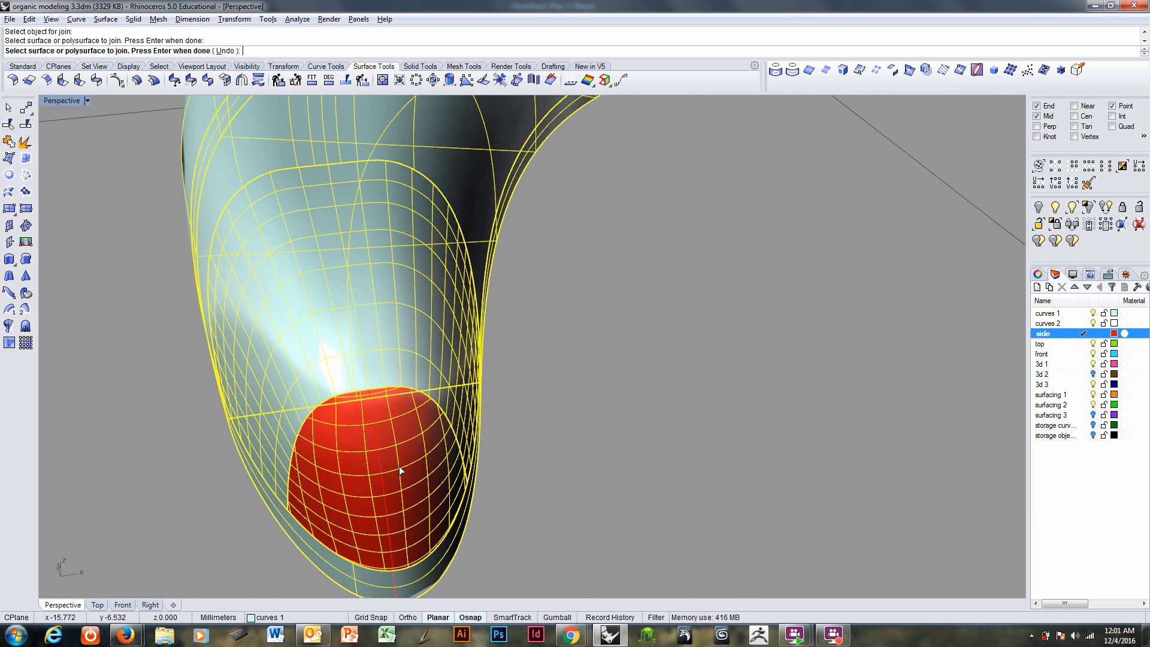
key("Return")
scroll(399, 462, "down", 5)
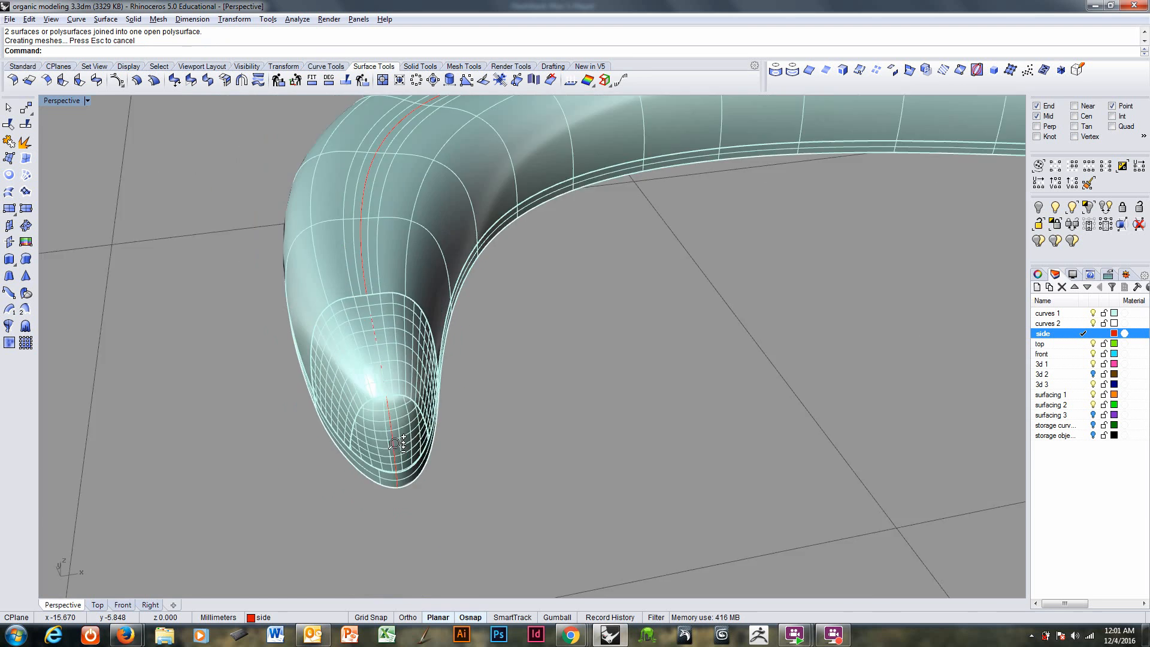
Step: Join the network end surface at the opposite end of the tube to the tube polysurface
right_click_drag(397, 444, 239, 329)
scroll(695, 471, "up", 5)
right_click(695, 468)
left_click(694, 467)
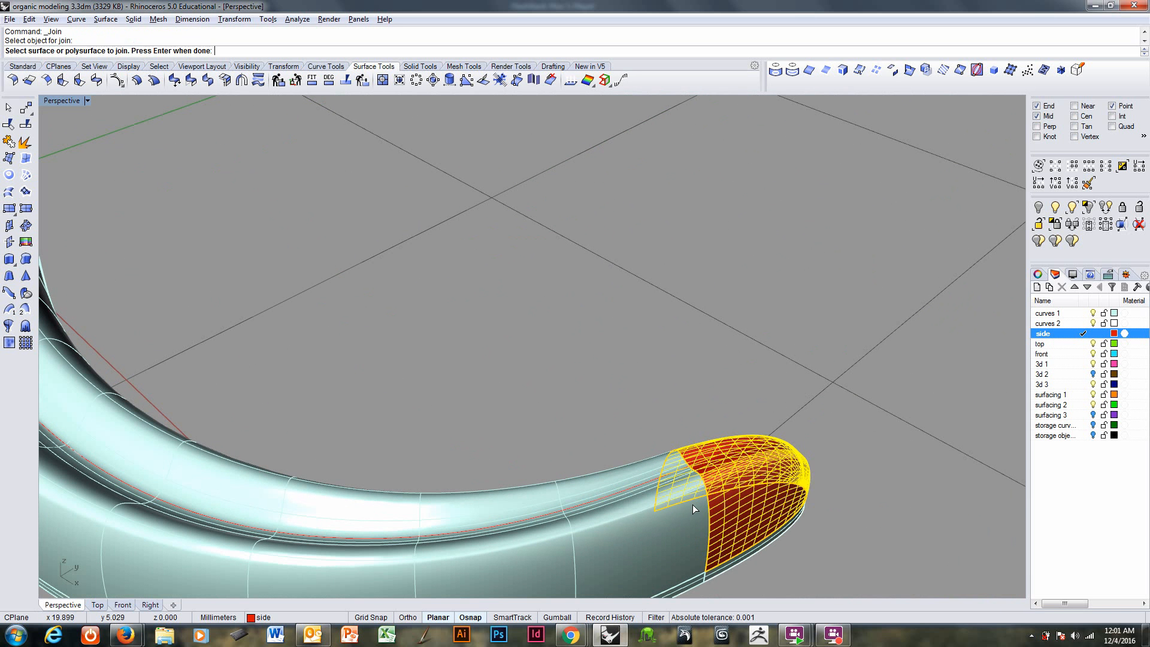
left_click(689, 537)
right_click(730, 520)
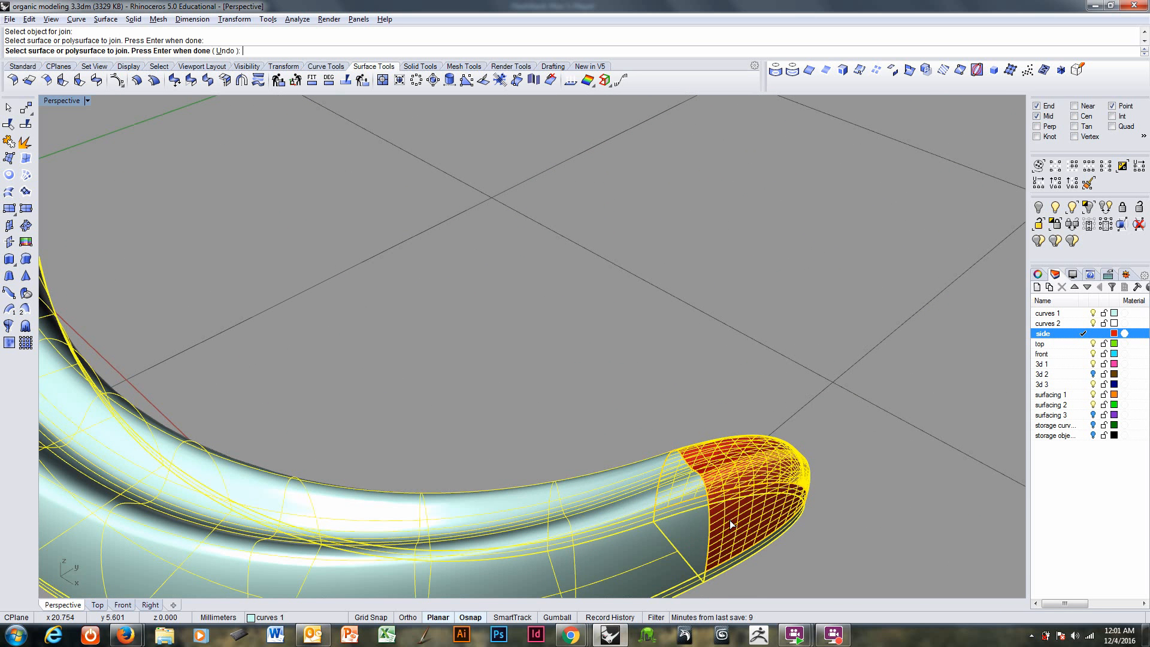
scroll(720, 511, "down", 15)
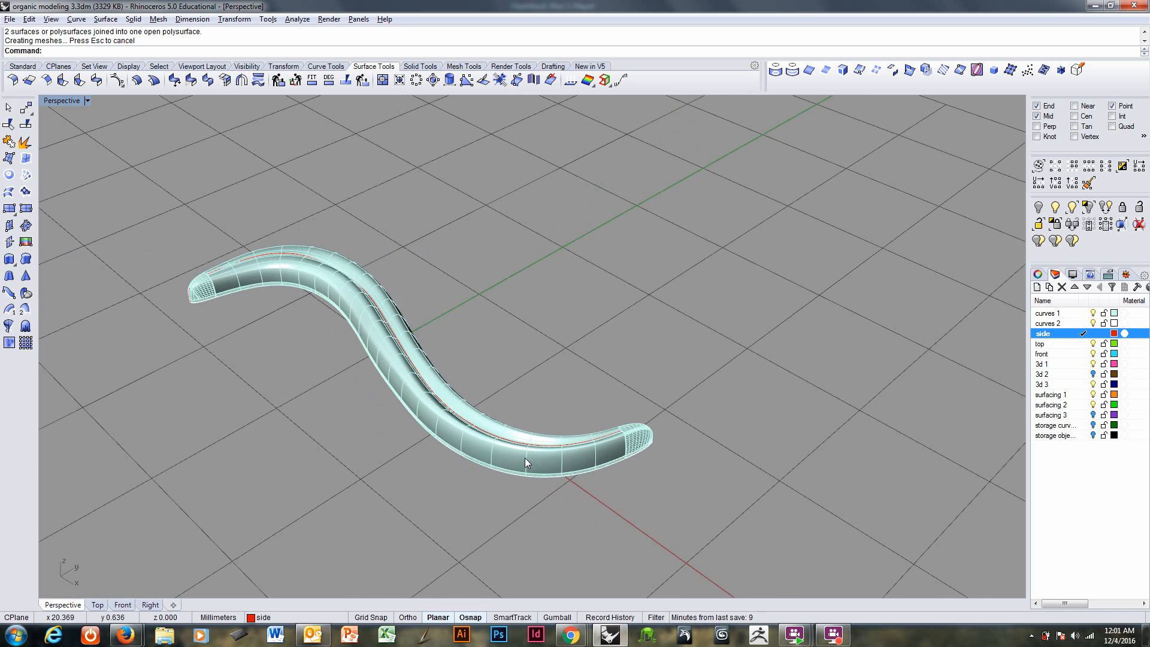
right_click_drag(379, 359, 170, 306)
scroll(170, 300, "up", 3)
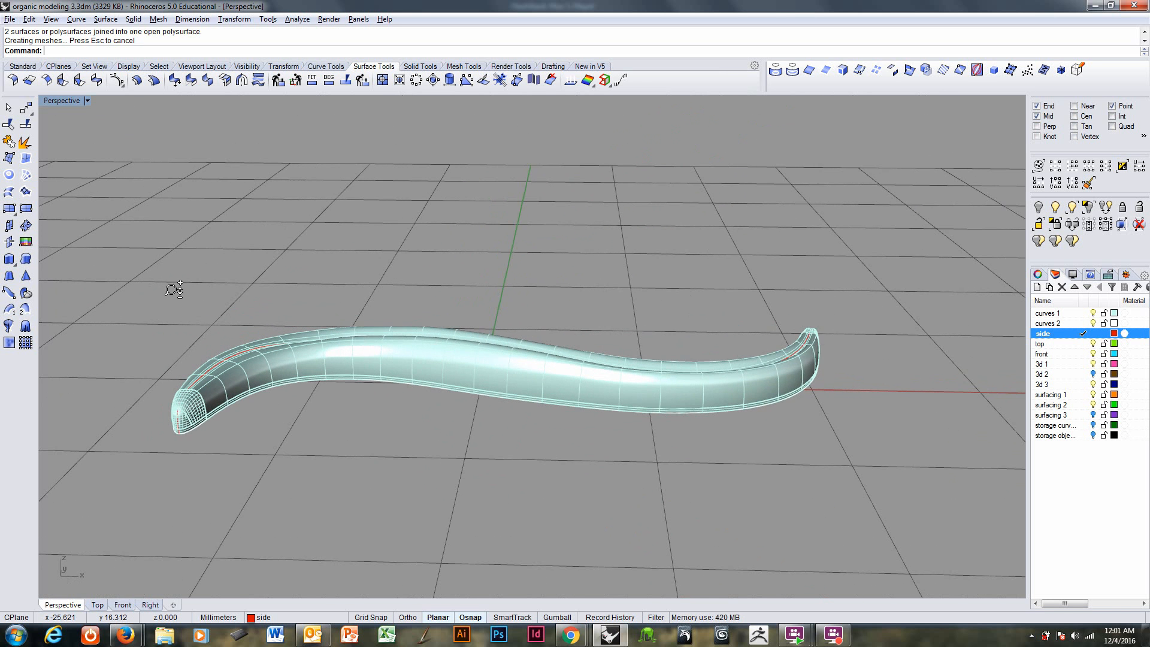
left_click_drag(142, 305, 329, 534)
scroll(222, 383, "up", 4)
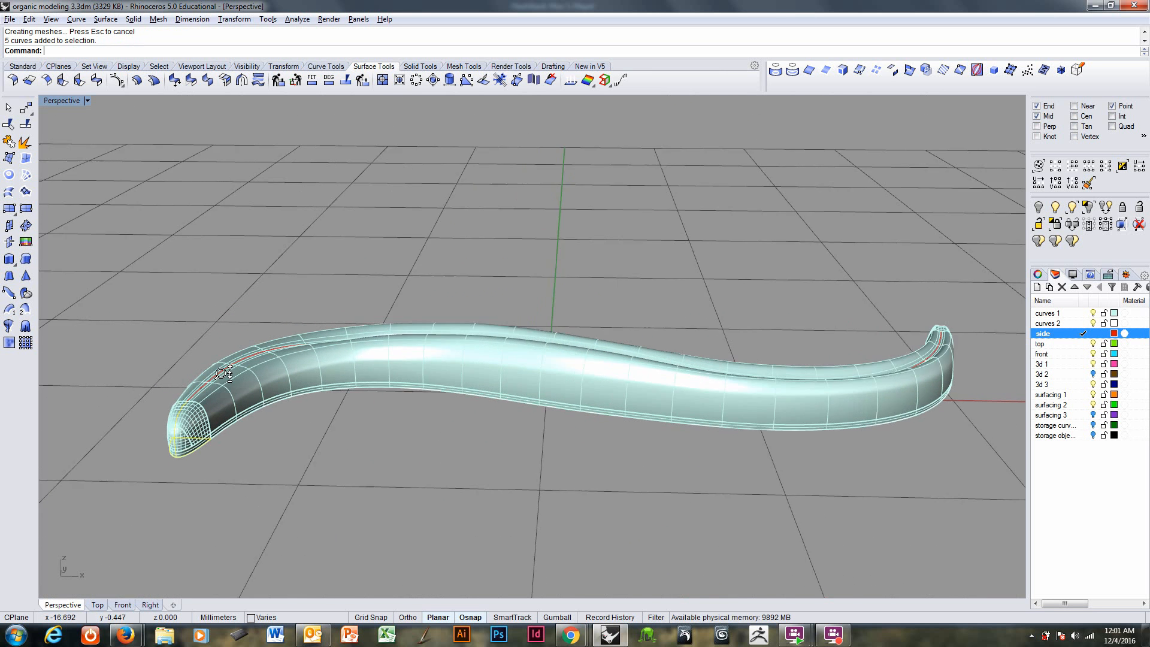
left_click(218, 365)
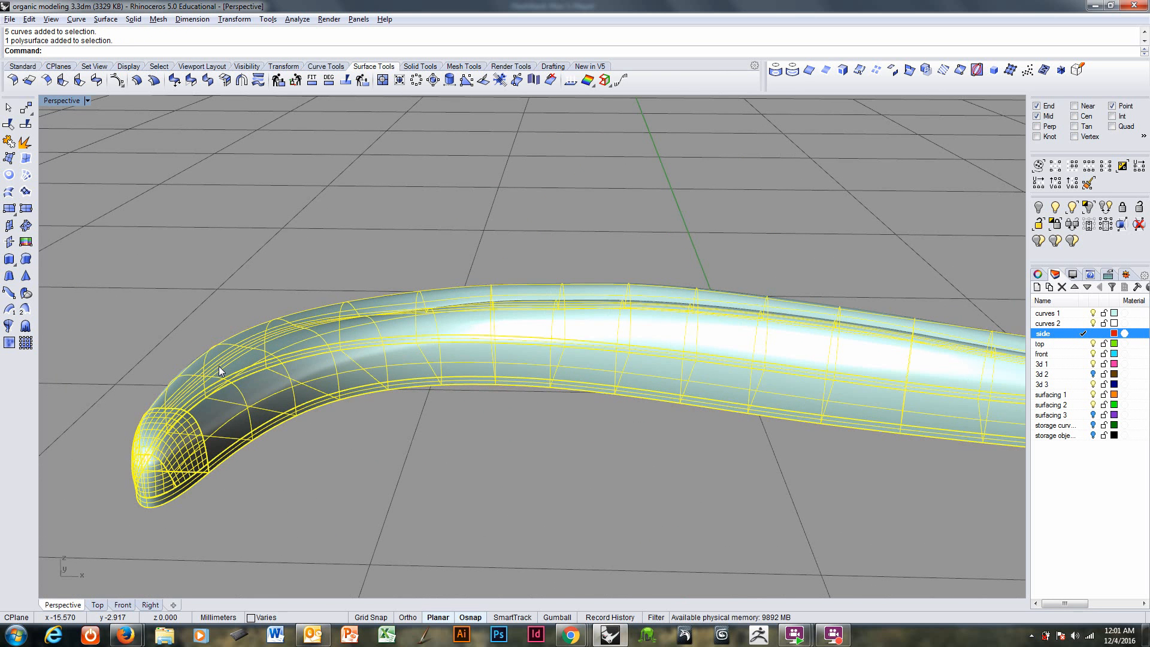
key("Escape")
right_click_drag(262, 358, 185, 131)
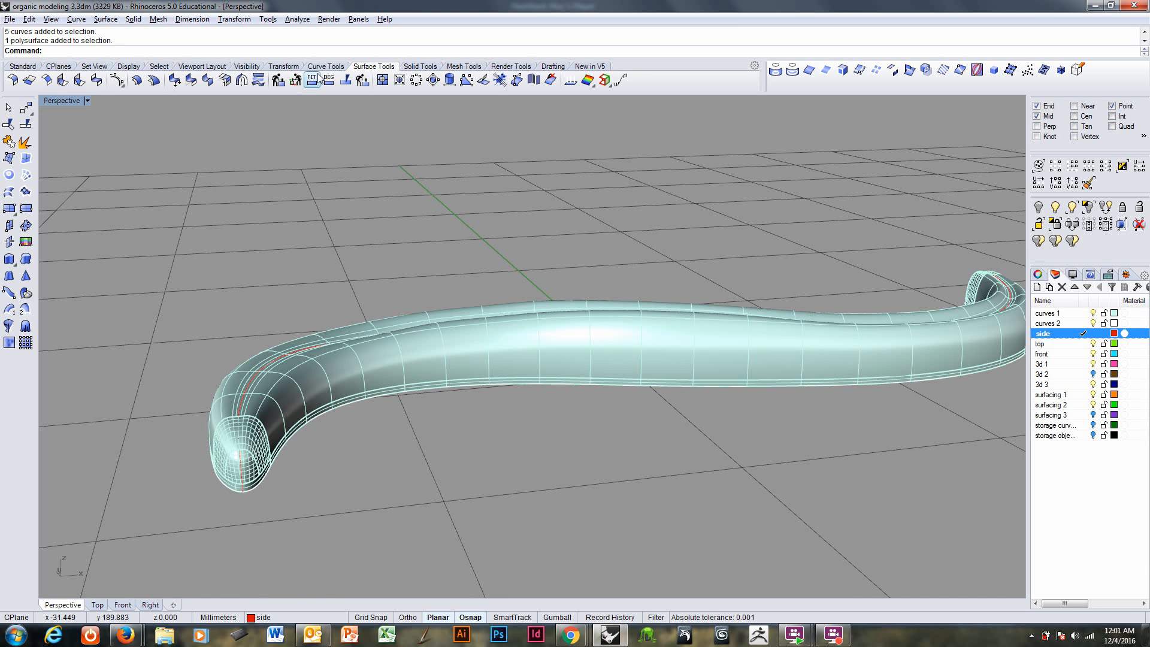
Step: Delete all curves except the base curve at each end of the tube, and hide the curves 2 layer
left_click(158, 68)
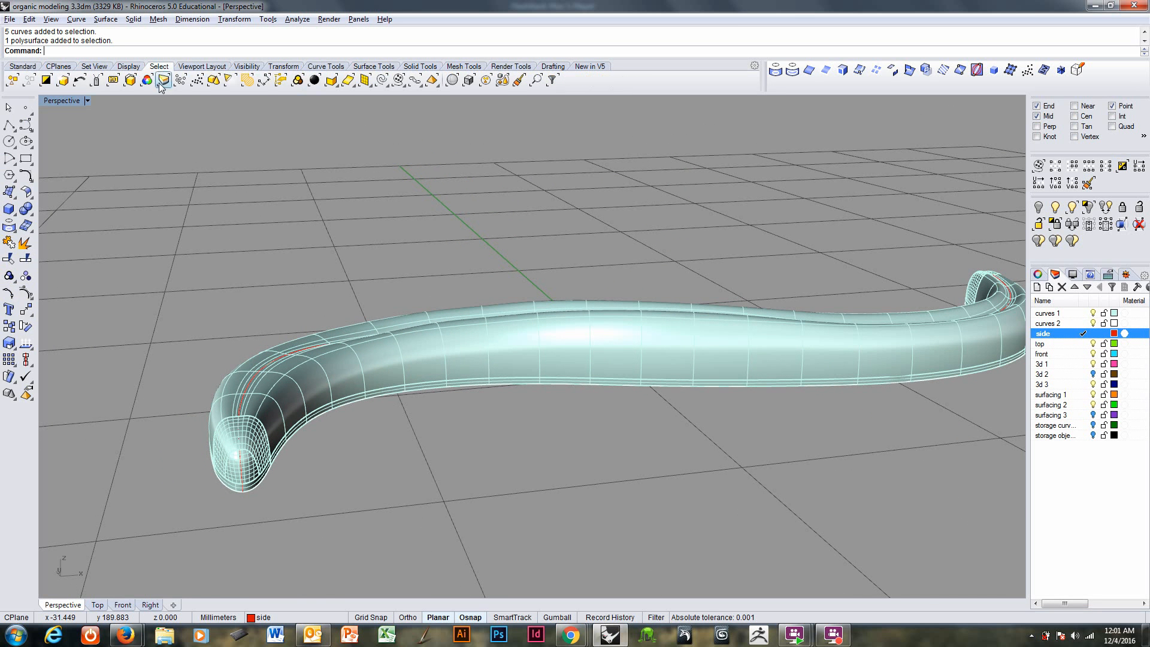
left_click(381, 79)
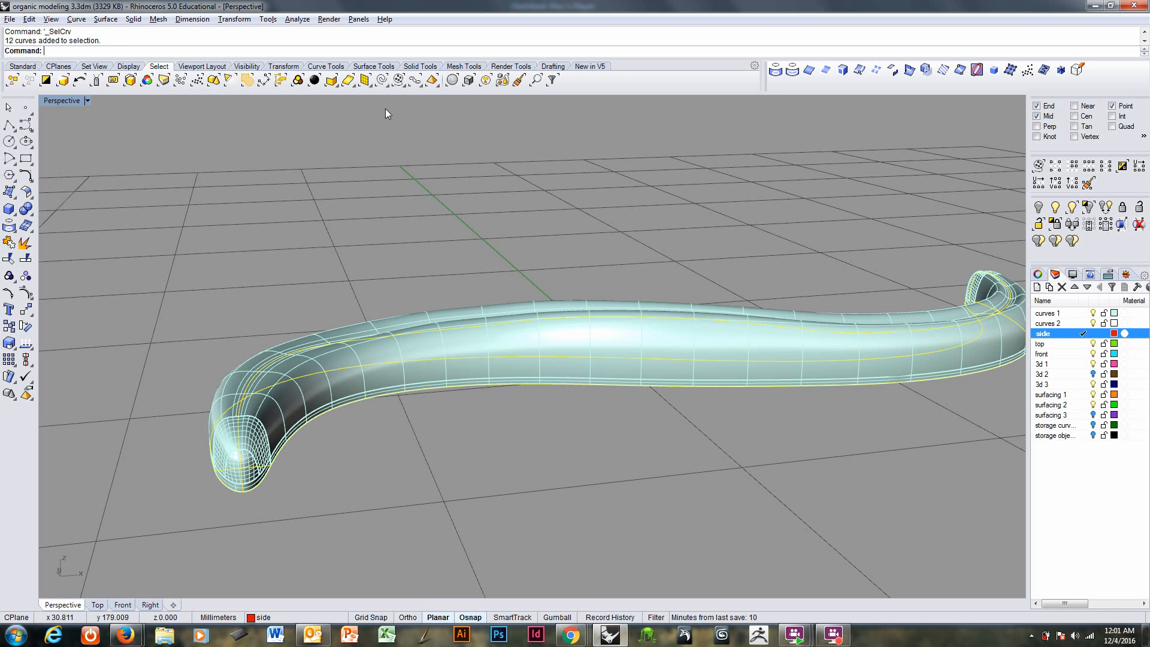
left_click(258, 490, "ctrl")
right_click_drag(240, 497, 339, 454, "ctrl")
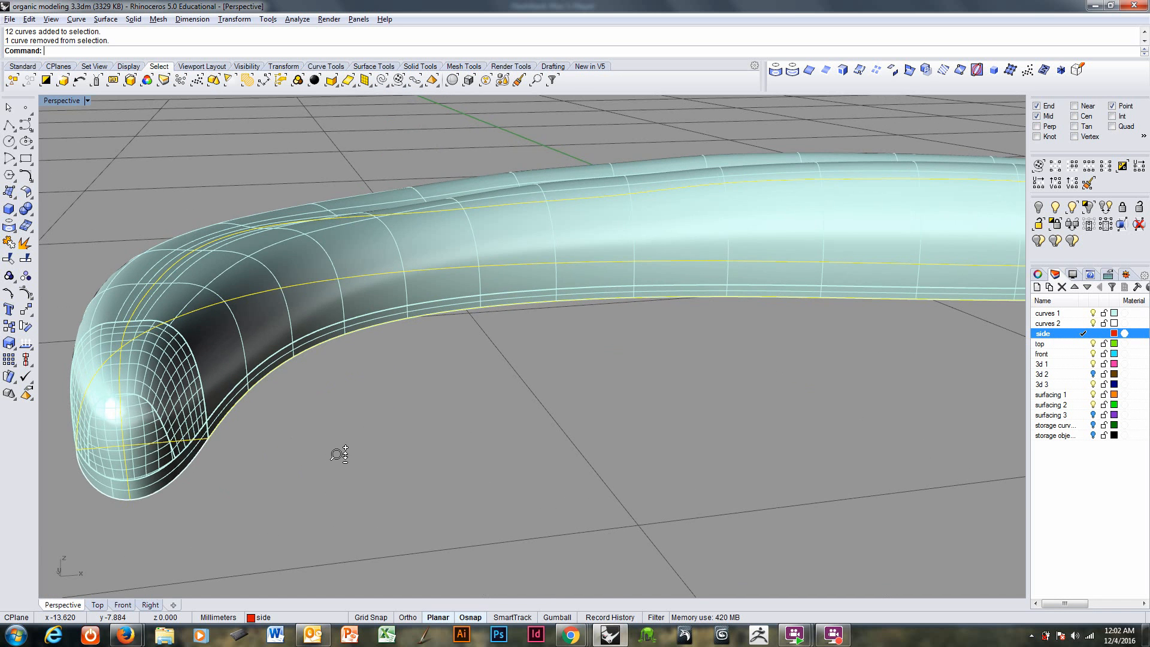
scroll(338, 471, "down", 7)
right_click_drag(527, 465, 296, 472, "shift")
right_click_drag(659, 434, 581, 432)
scroll(777, 472, "up", 4)
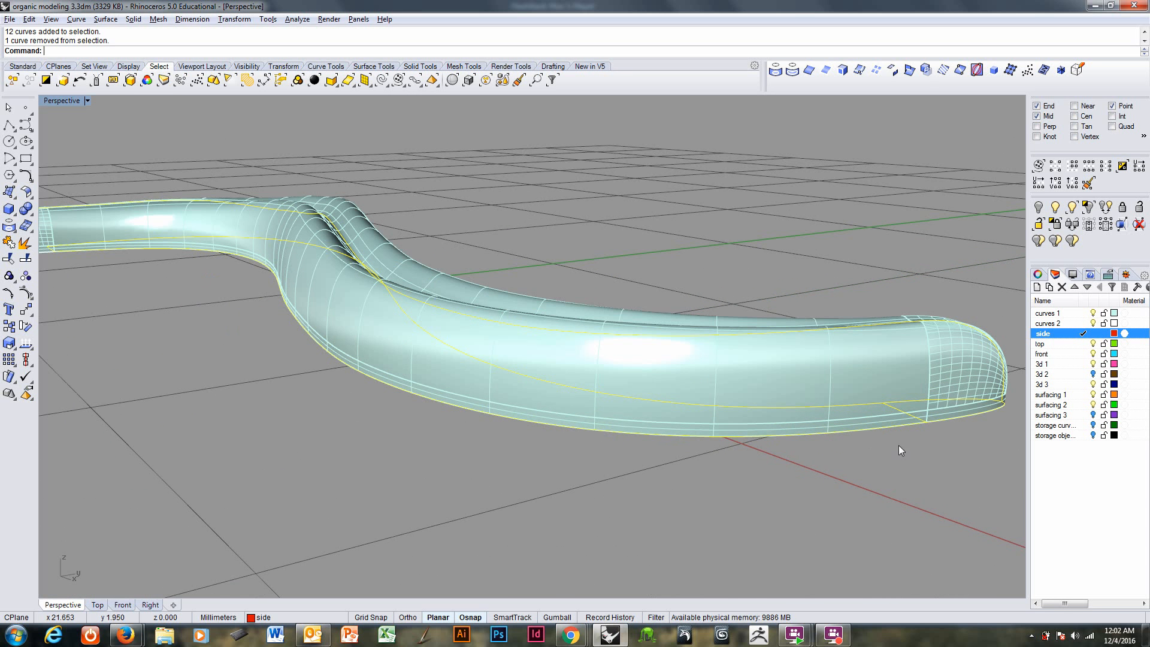
left_click(950, 422, "ctrl")
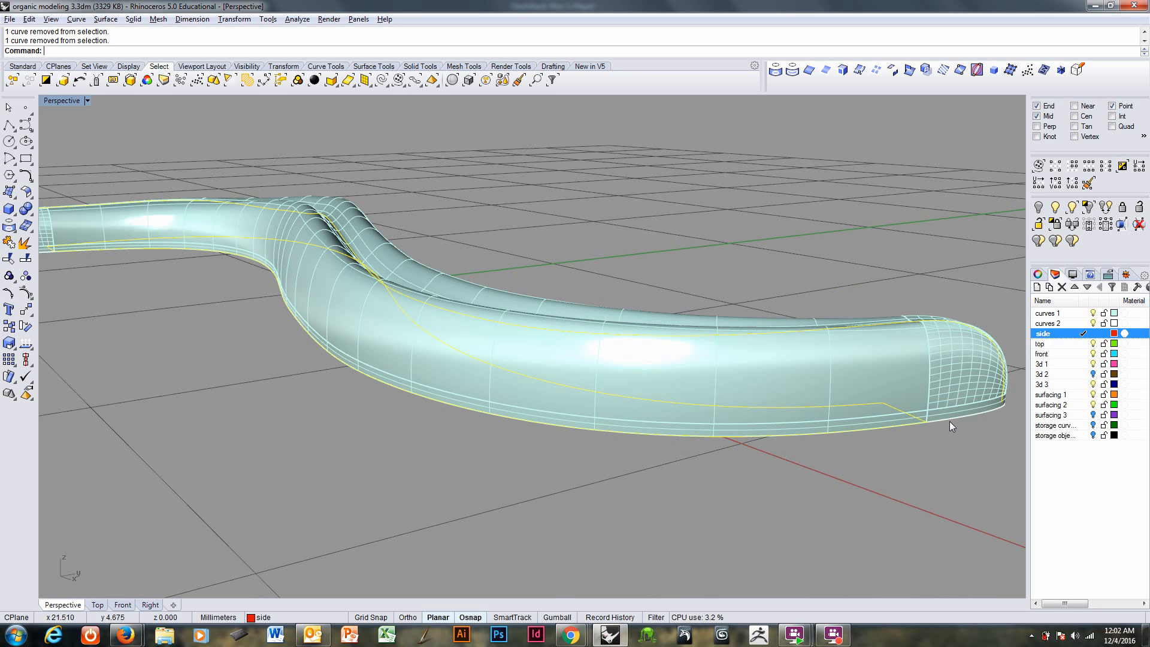
left_click(1096, 323)
scroll(737, 351, "down", 2)
right_click_drag(735, 350, 589, 383)
key("Delete")
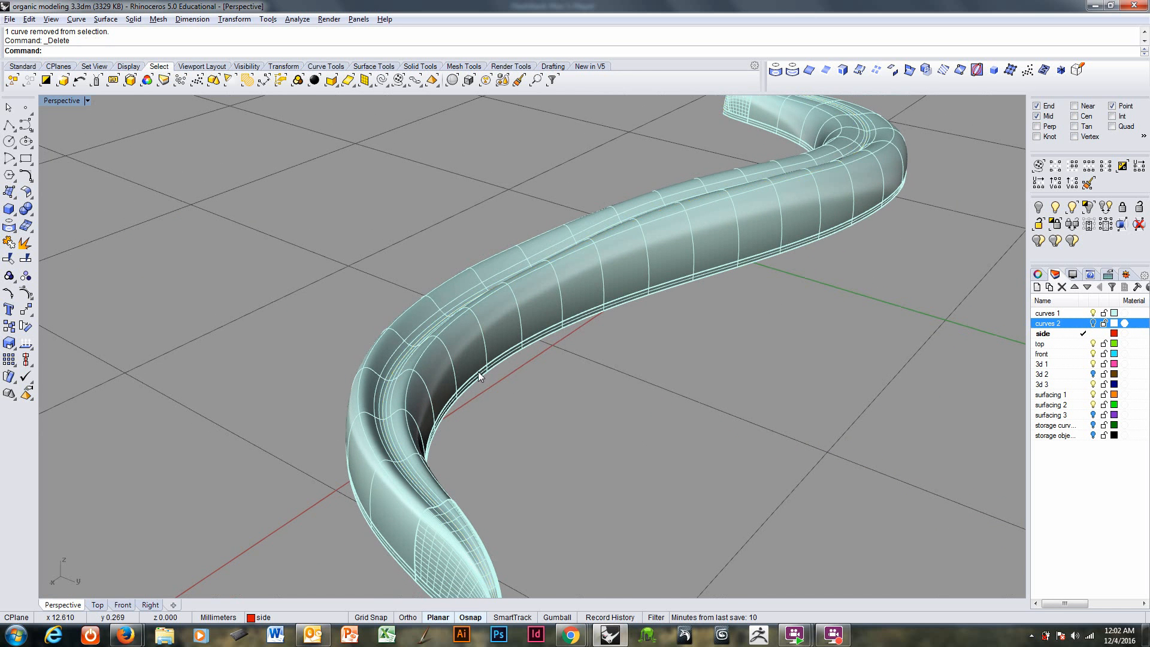
Step: Extract the flat underside surface from the tube polysurface and delete it
scroll(453, 327, "down", 2)
right_click_drag(427, 379, 649, 216)
scroll(531, 300, "up", 4)
right_click_drag(530, 287, 554, 283, "shift")
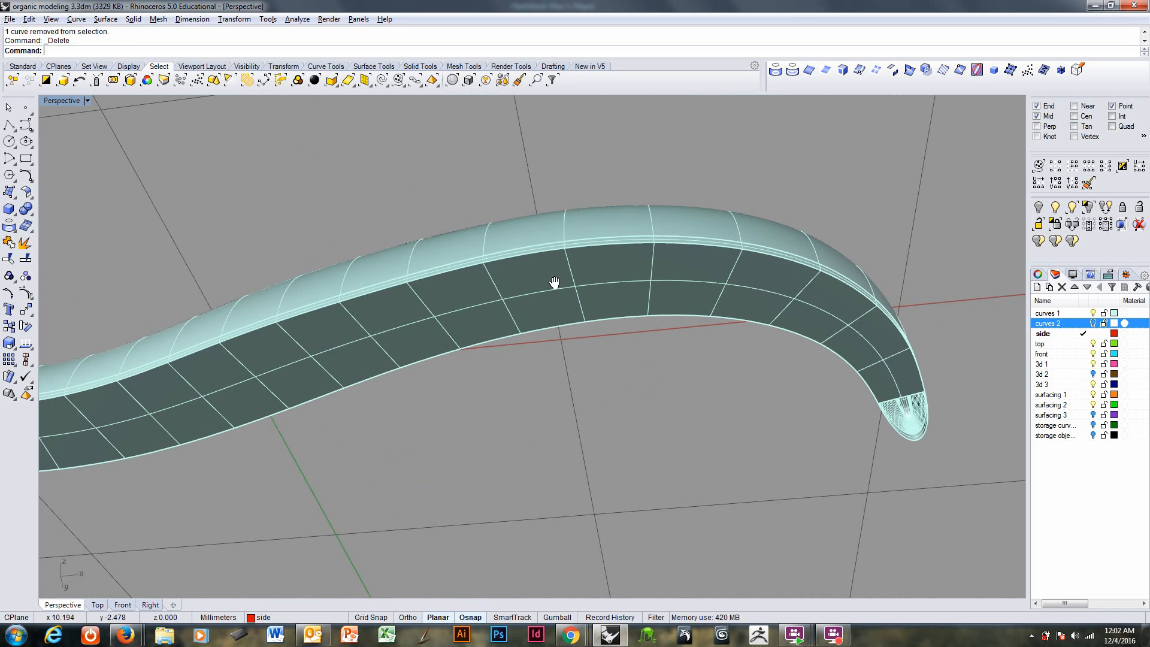
scroll(556, 294, "down", 1)
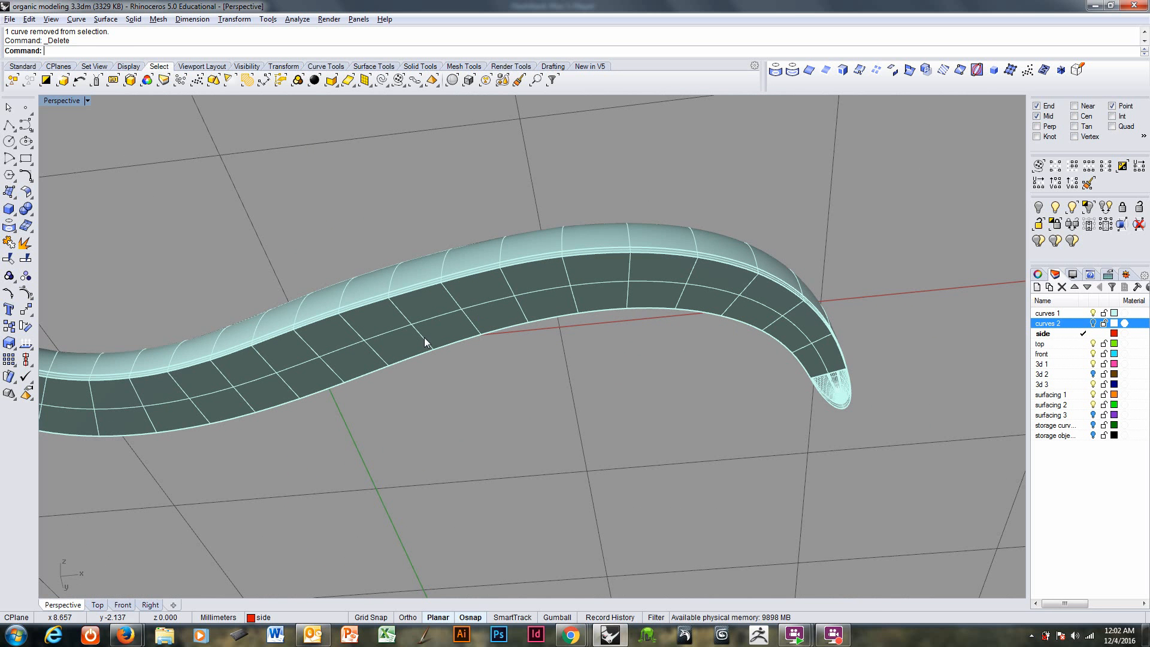
left_click(133, 19)
left_click(150, 343)
left_click(296, 379)
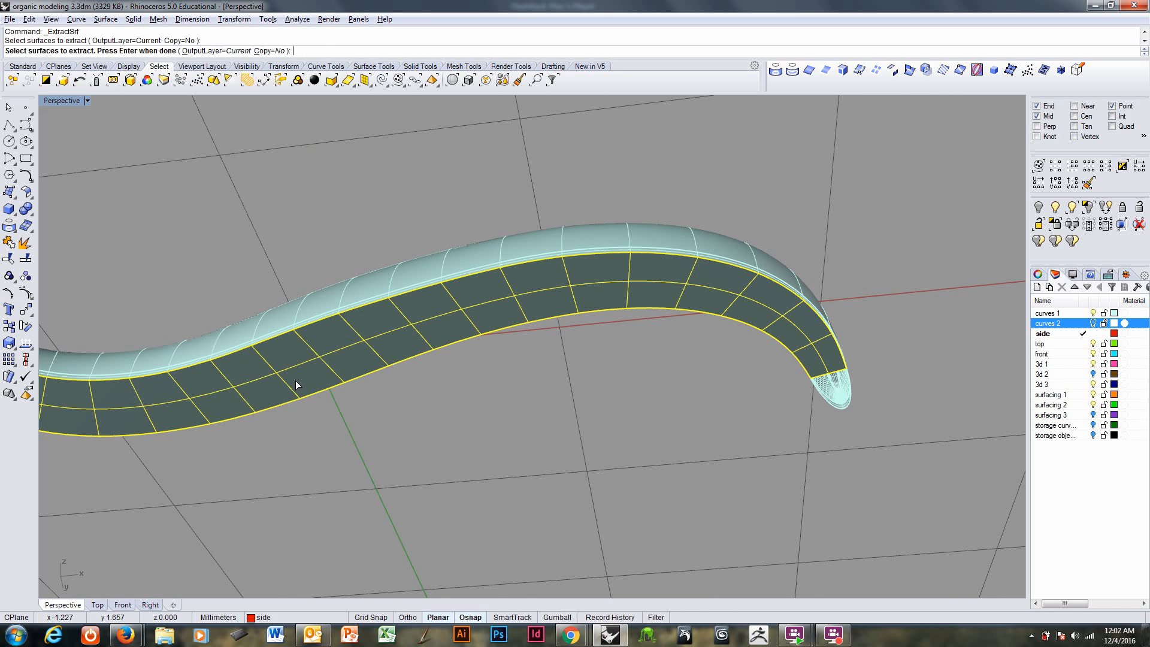
key("Return")
key("Delete")
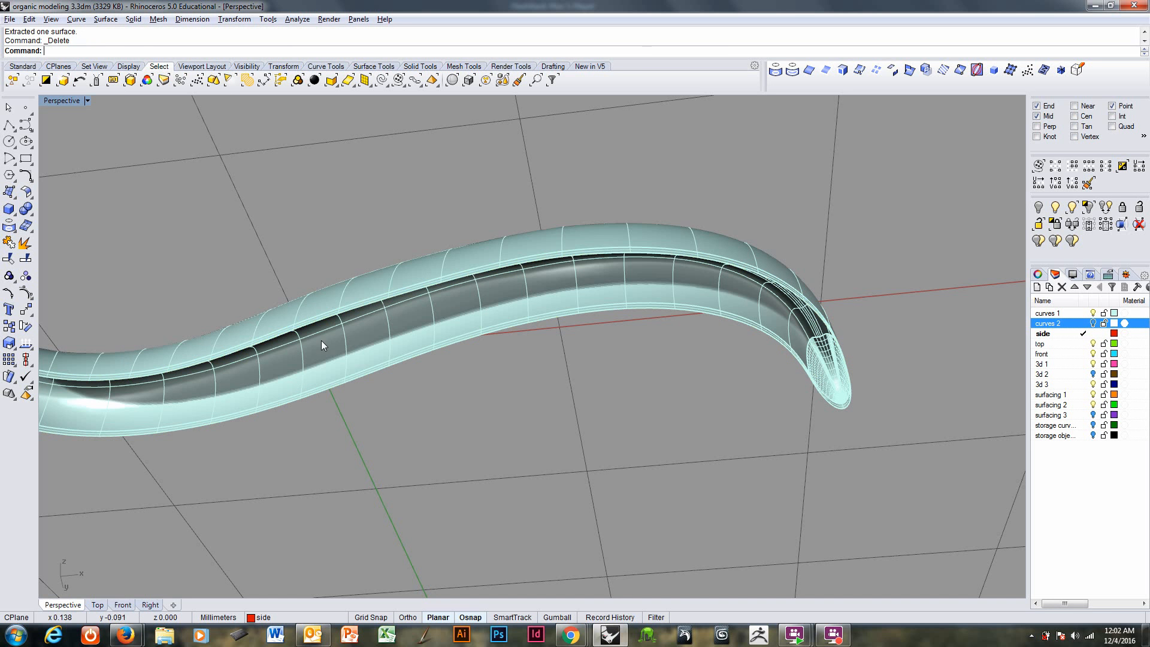
Step: Cap the planar hole along the underside of the tube polysurface to close it into a solid
left_click(366, 297)
scroll(355, 274, "down", 3)
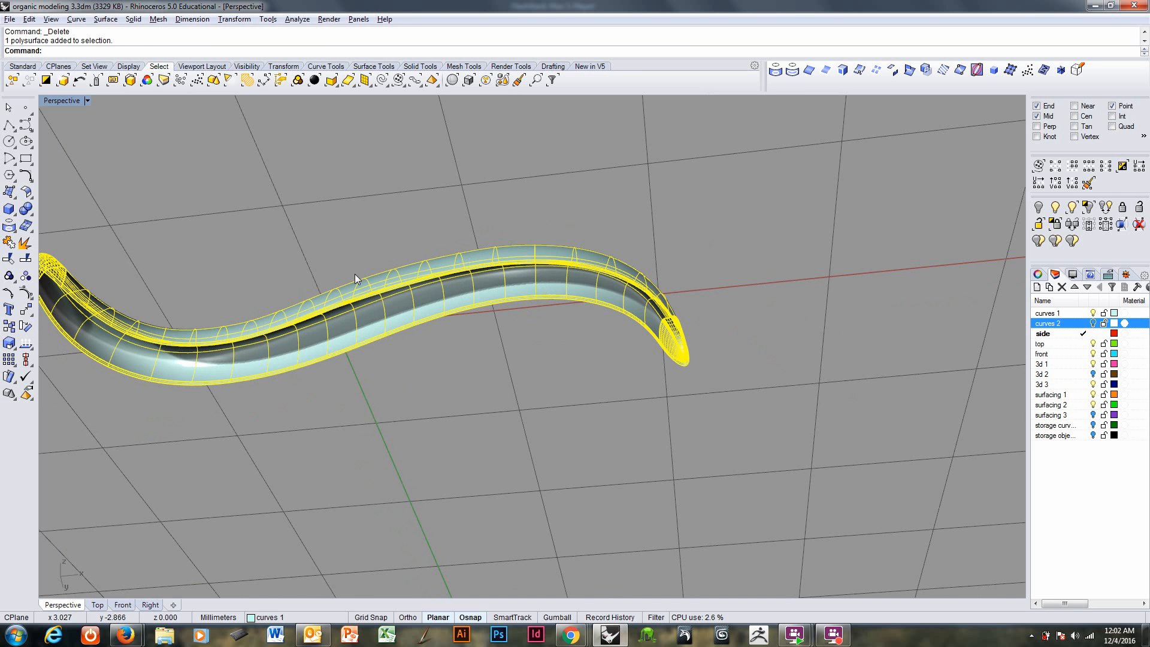
left_click(133, 18)
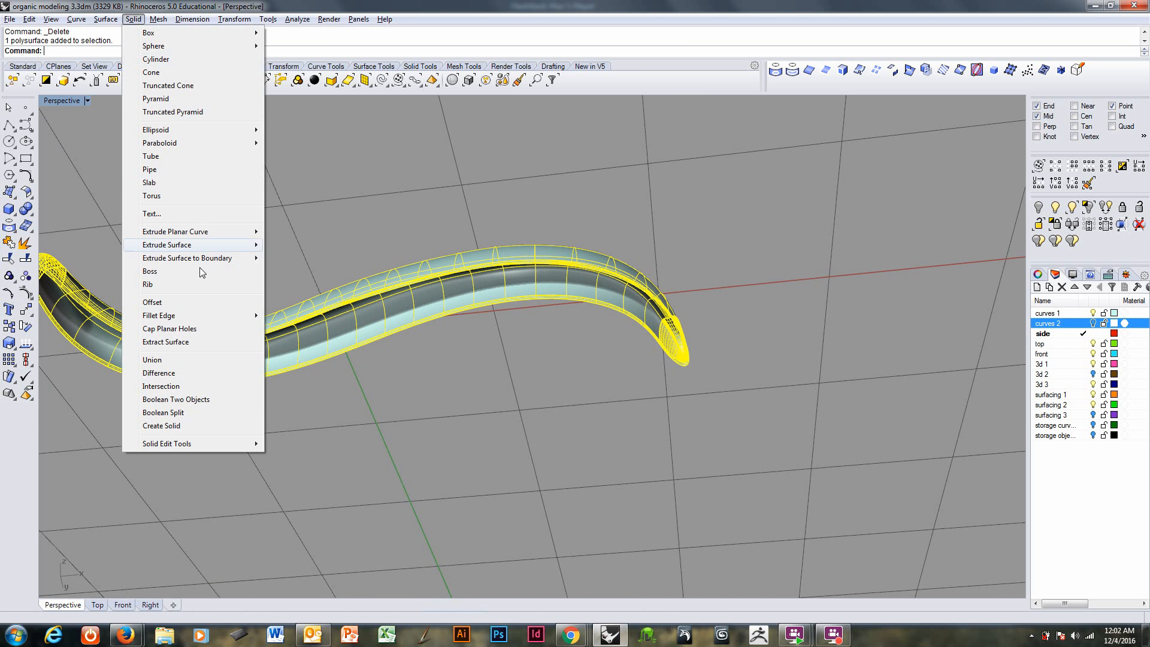
left_click(174, 329)
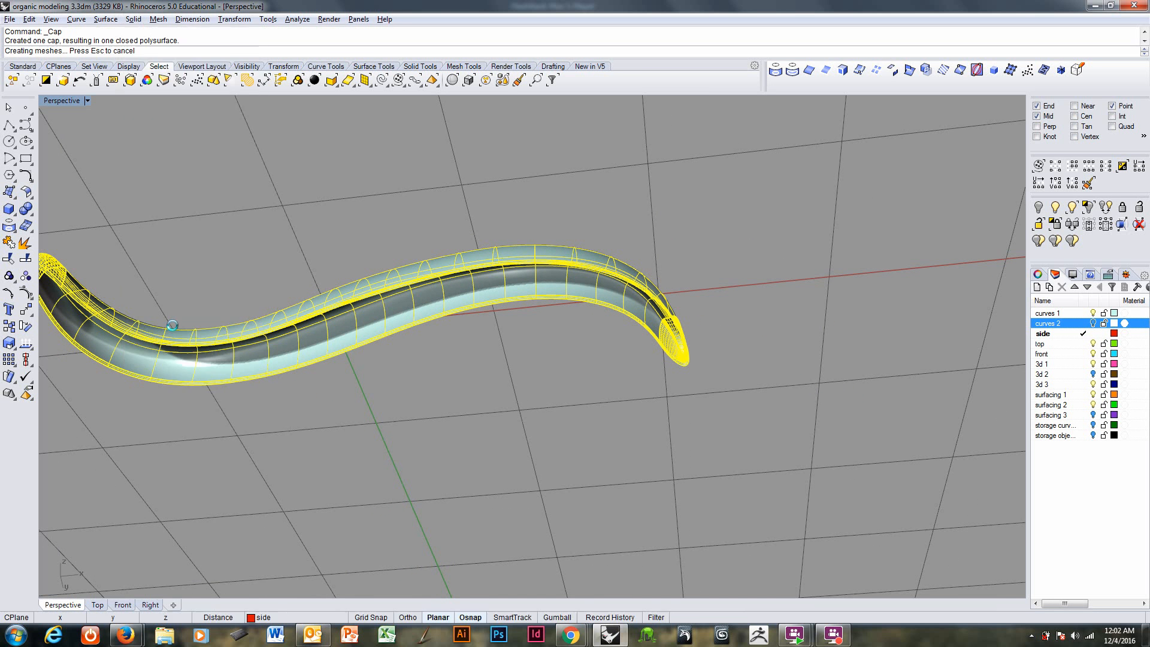
left_click(444, 396)
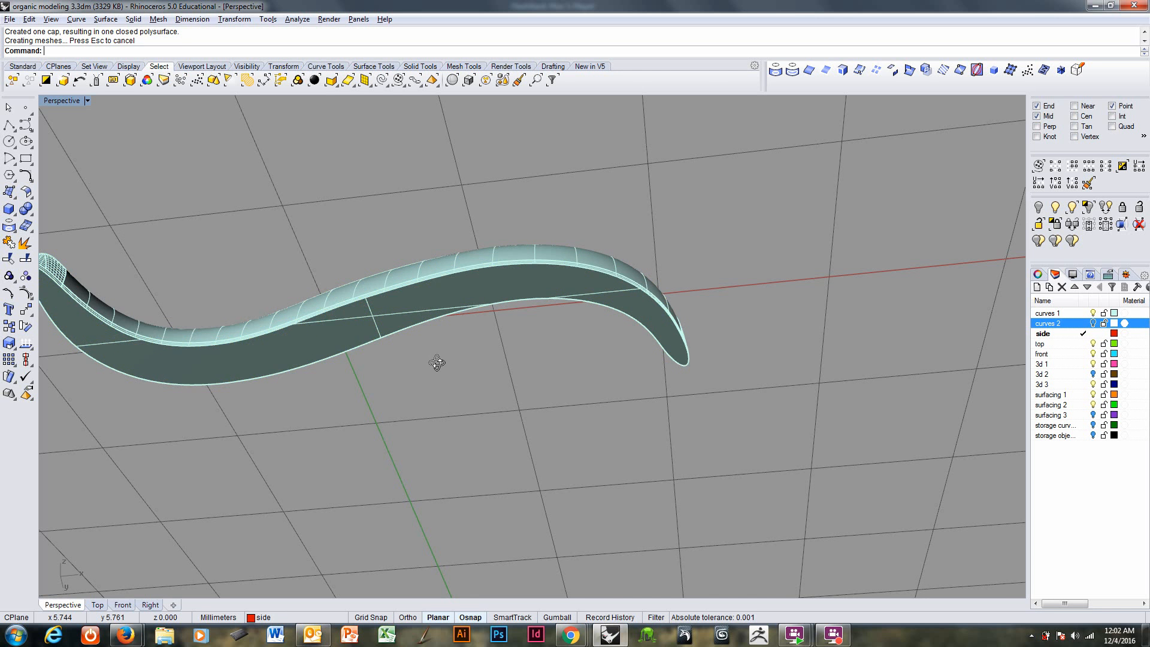
right_click_drag(437, 360, 517, 336)
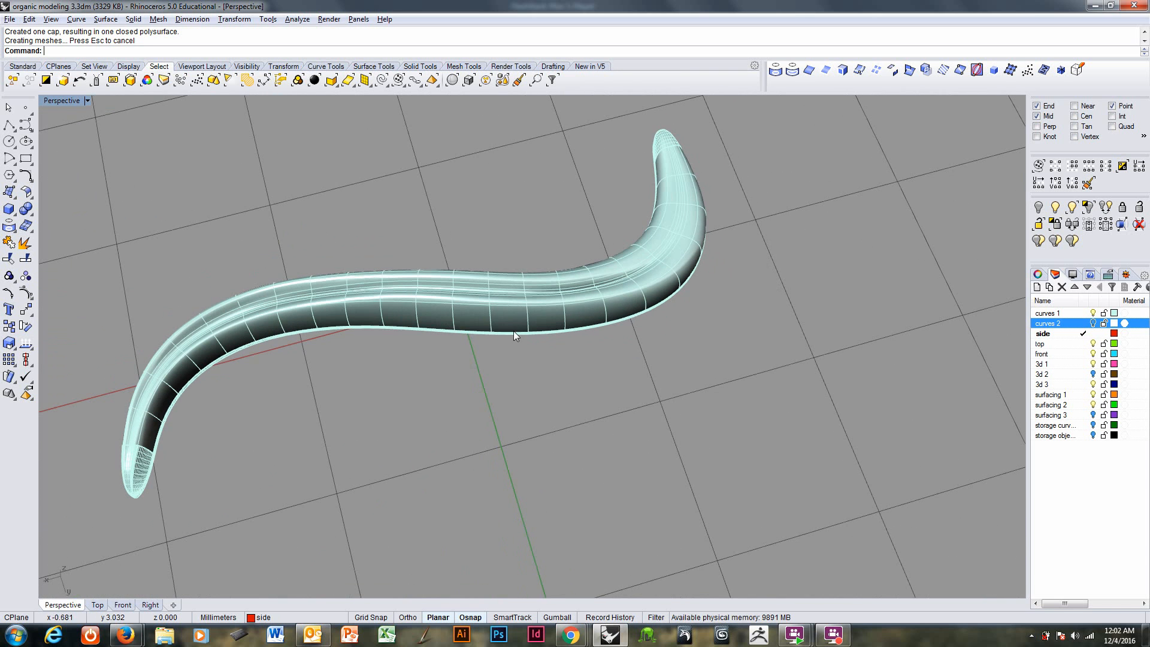
Step: Show the 3d 2 layer and assign the tall-section brown tube to the side layer
left_click(1093, 373)
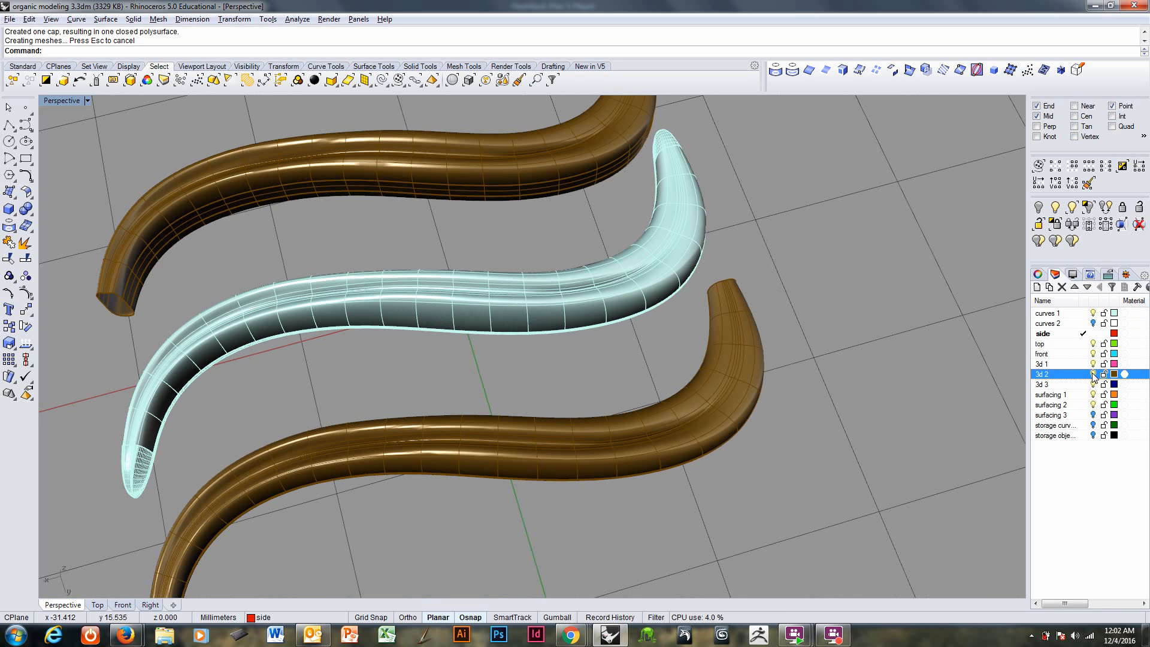
right_click_drag(236, 315, 260, 258)
left_click(258, 255)
key("F4")
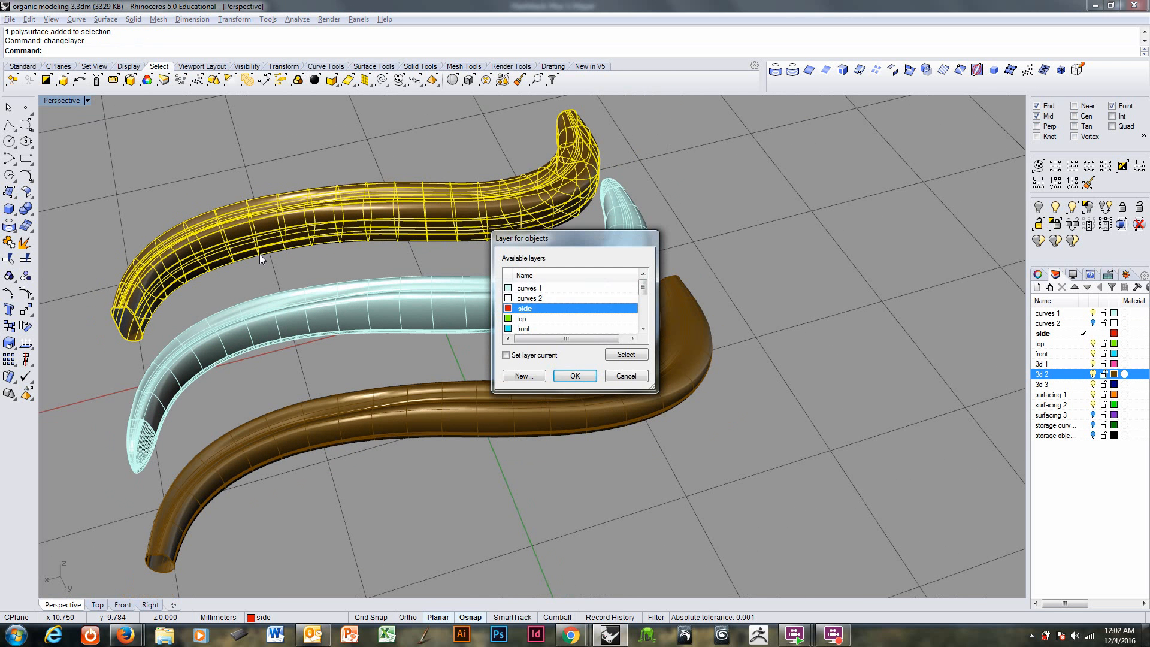
left_click(575, 376)
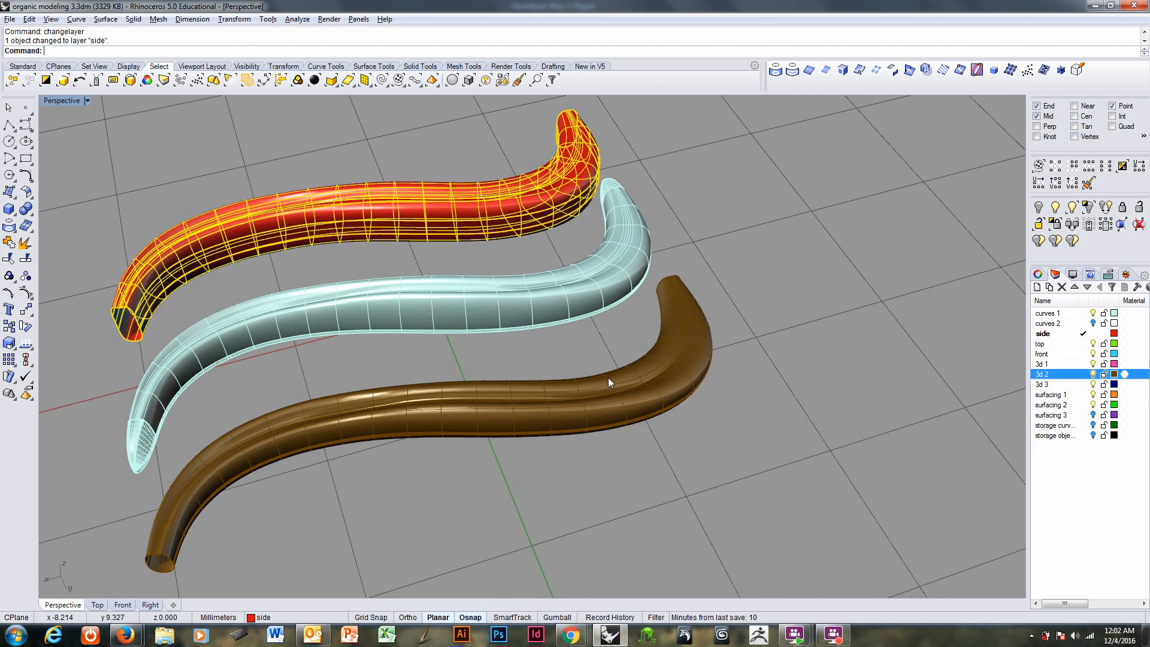
left_click(764, 382)
Step: Assign the capped tube to the 3d 2 layer and hide that layer
left_click(541, 311)
key("F4")
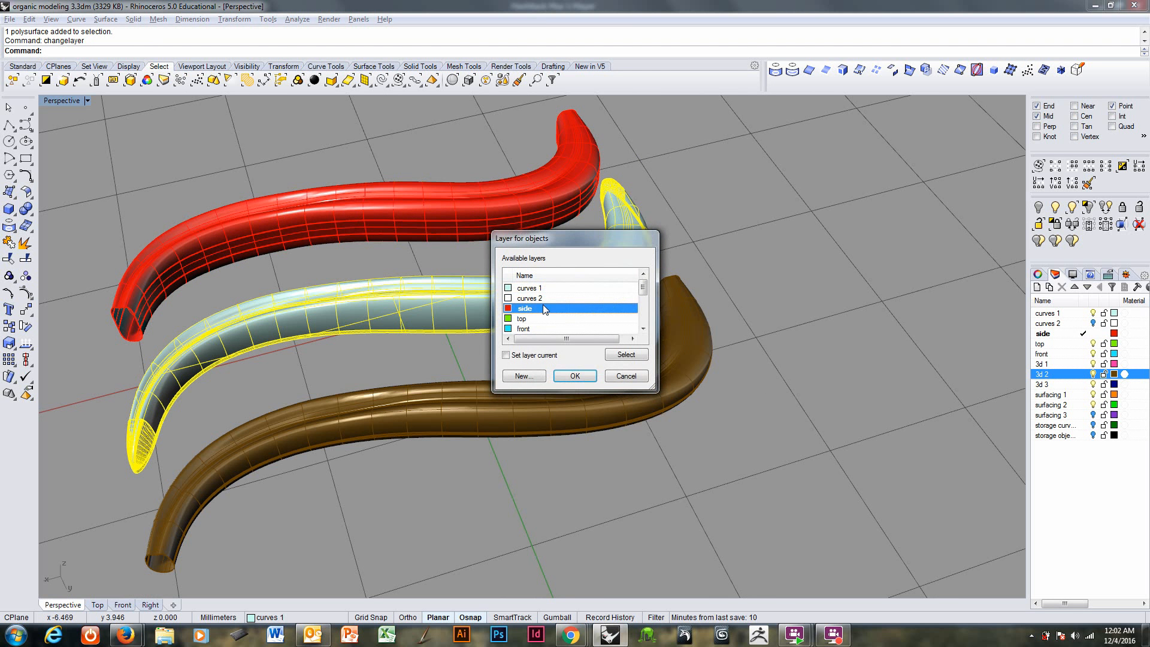
left_click_drag(642, 289, 645, 305)
left_click(570, 314)
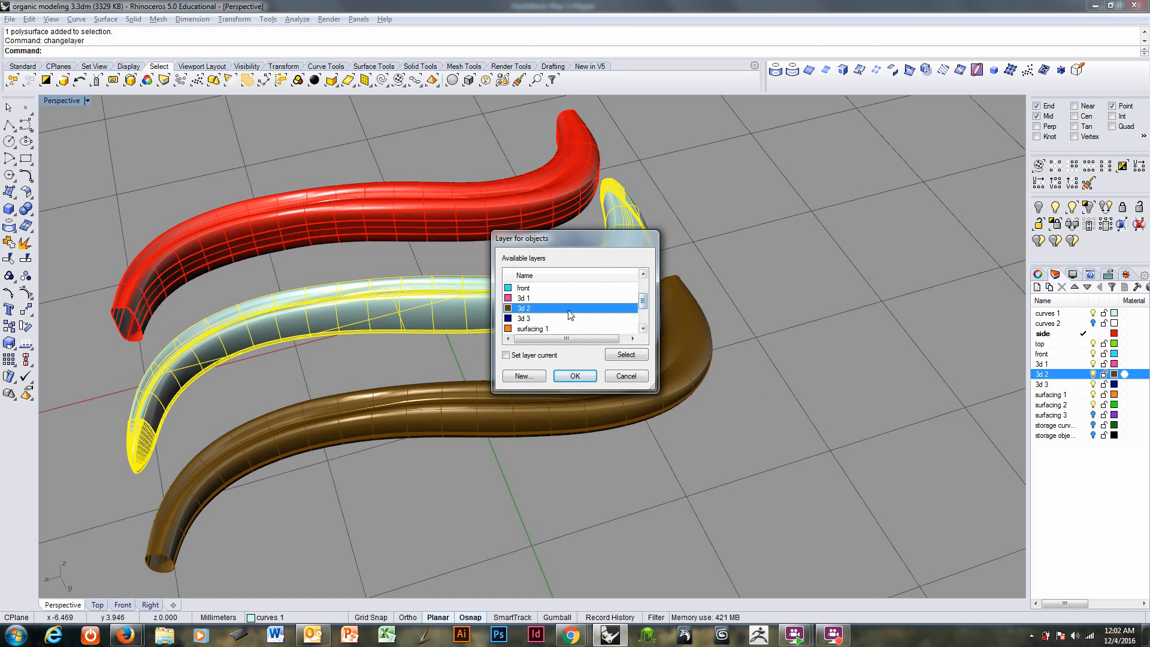
left_click(576, 376)
right_click_drag(572, 383, 501, 375)
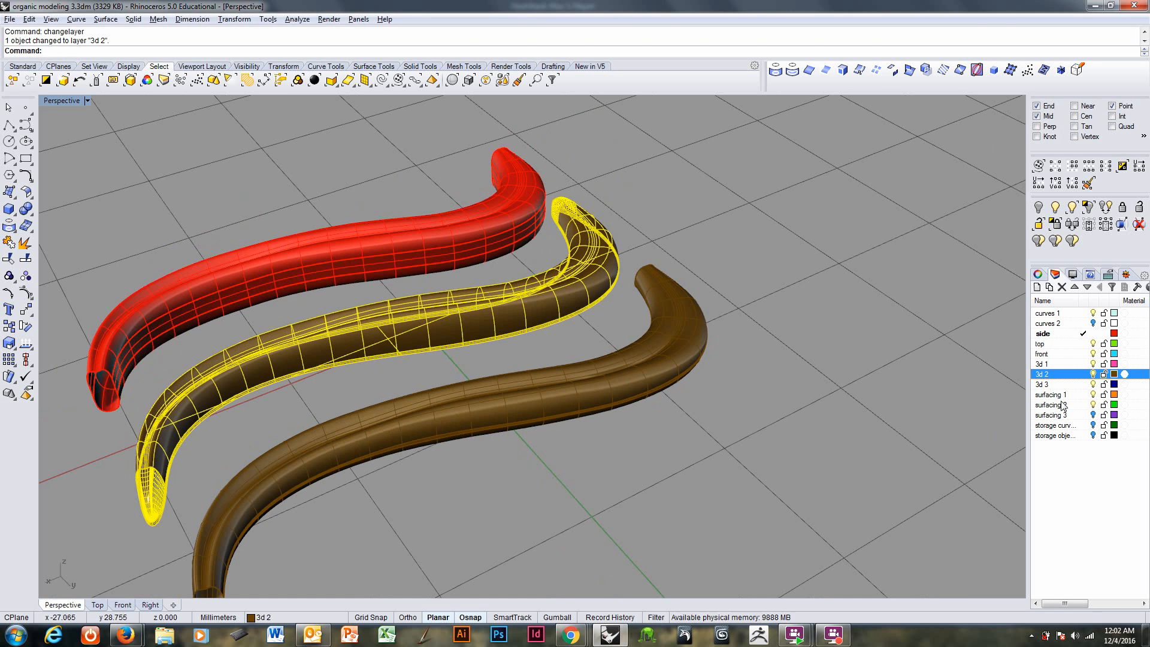
left_click(1094, 373)
Step: Show the curves 2 layer alongside the red tube
right_click_drag(597, 398, 478, 345)
scroll(479, 345, "up", 8)
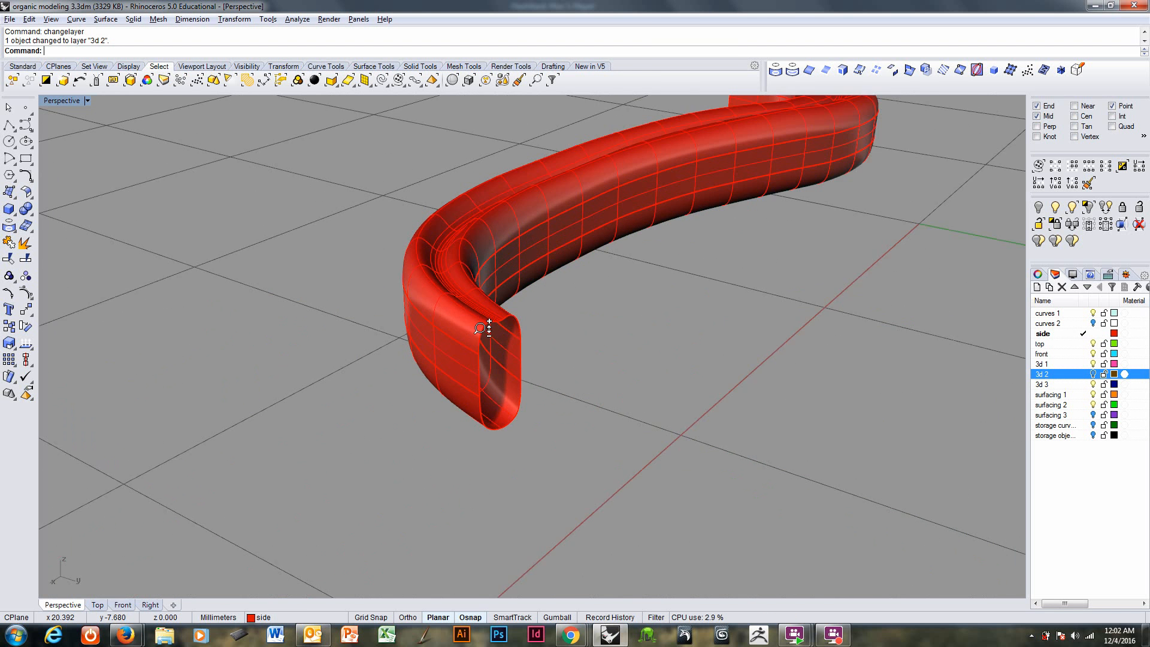
left_click(1094, 314)
left_click(1093, 323)
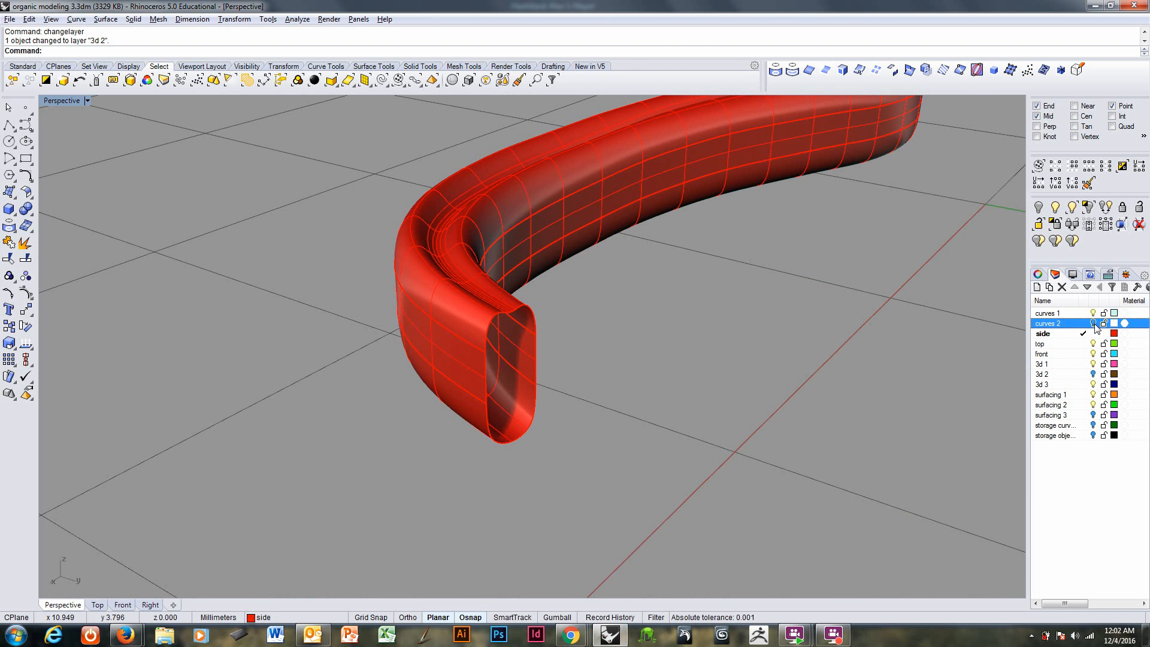
scroll(699, 487, "down", 5)
scroll(634, 460, "up", 3)
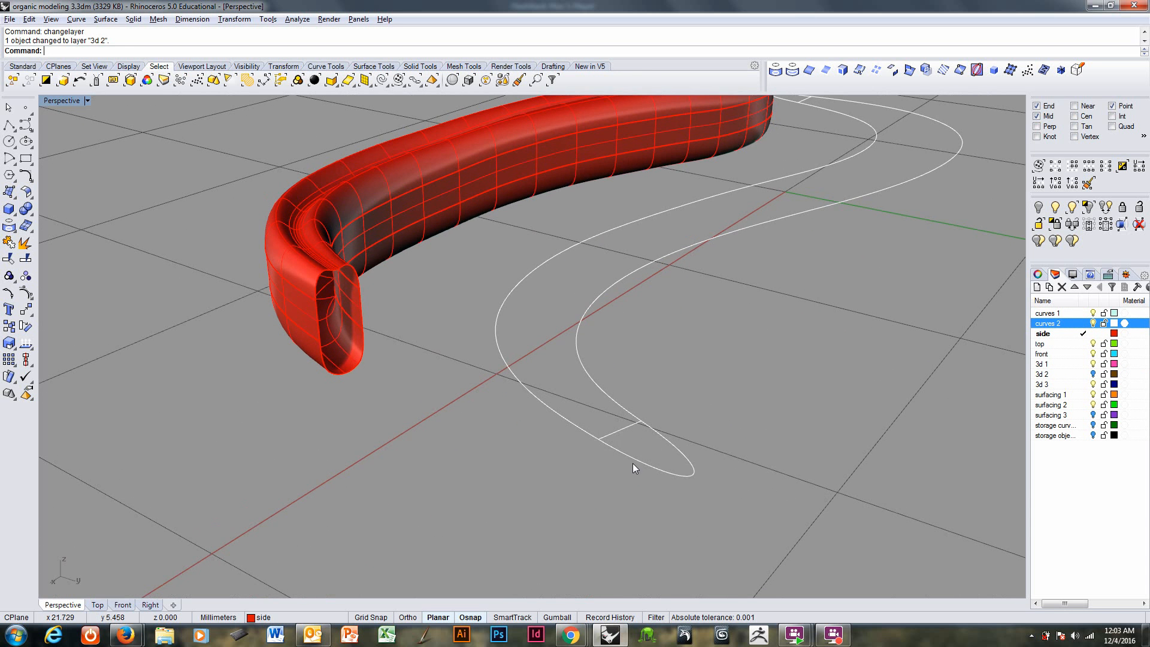
Step: Try to move the rounded end curve from its endpoint onto the edge of the tall-section tube's nearby opening
left_click(635, 467)
scroll(599, 446, "up", 3)
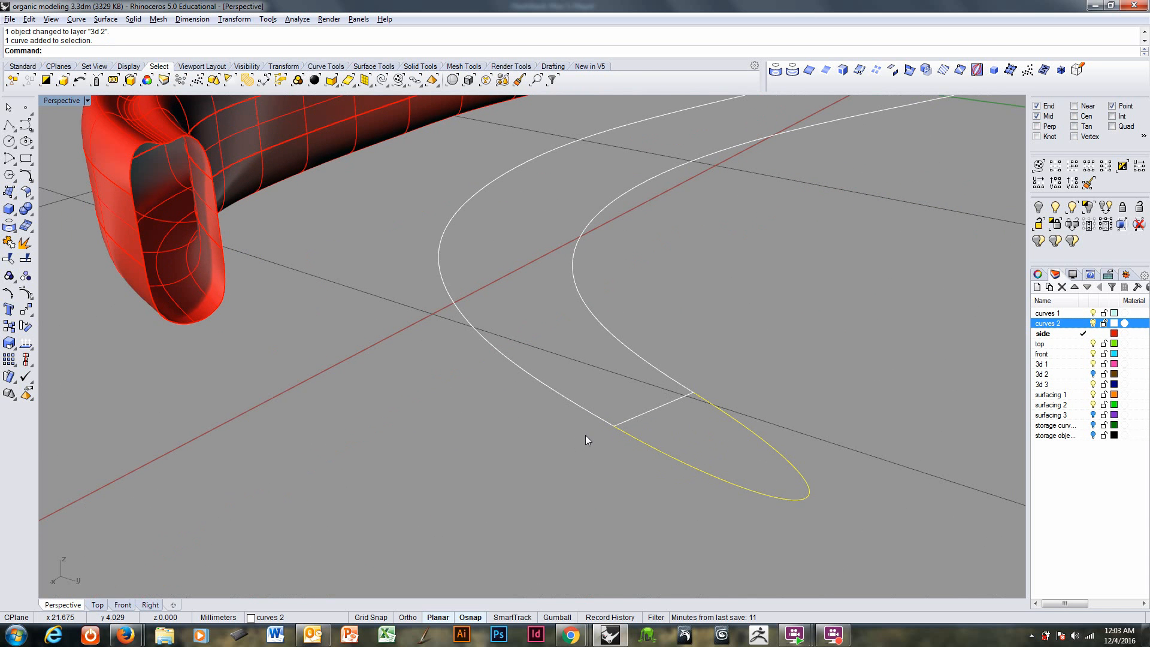
type("M")
key("Return")
left_click(614, 423)
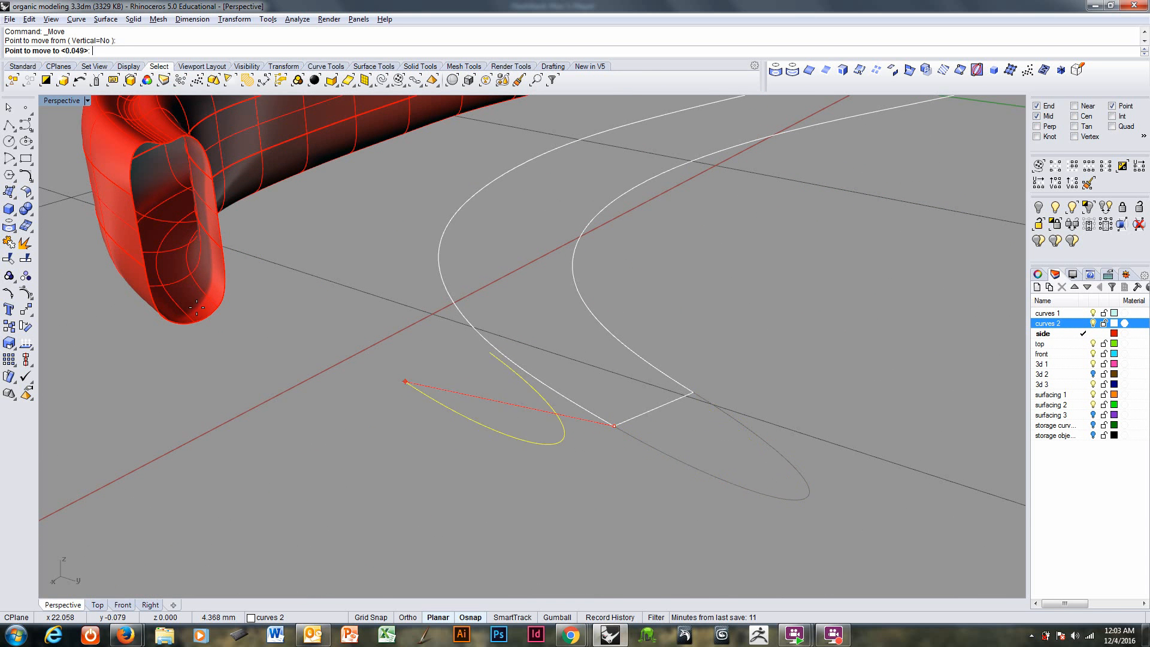
right_click_drag(193, 298, 211, 296)
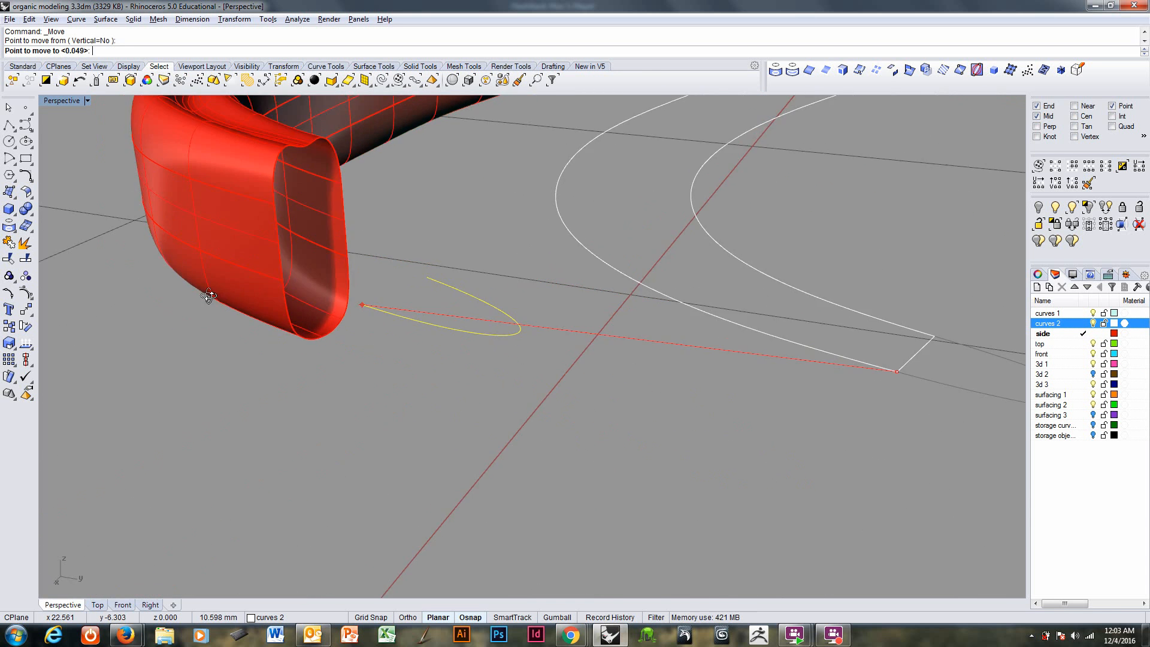
left_click(289, 279)
scroll(368, 323, "down", 3)
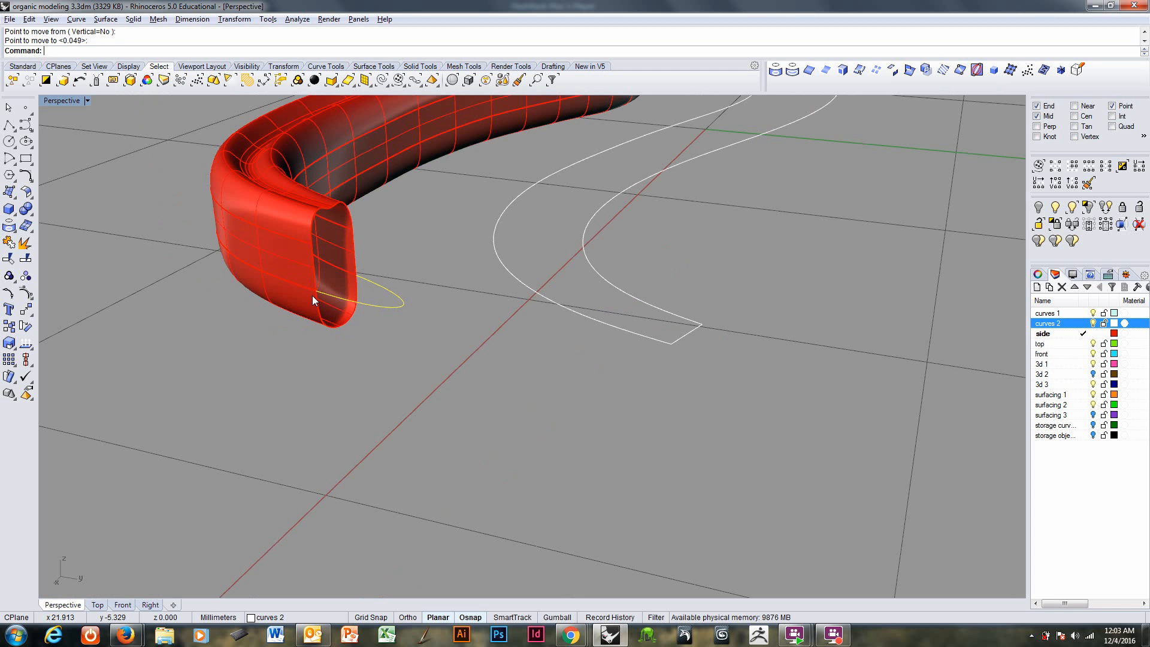
Step: Try to move the opposite rounded end curve from its endpoint onto the edge of the tall-section tube's other opening
right_click_drag(582, 371, 534, 315)
scroll(708, 340, "up", 3)
right_click_drag(555, 370, 371, 420, "shift")
left_click(365, 430)
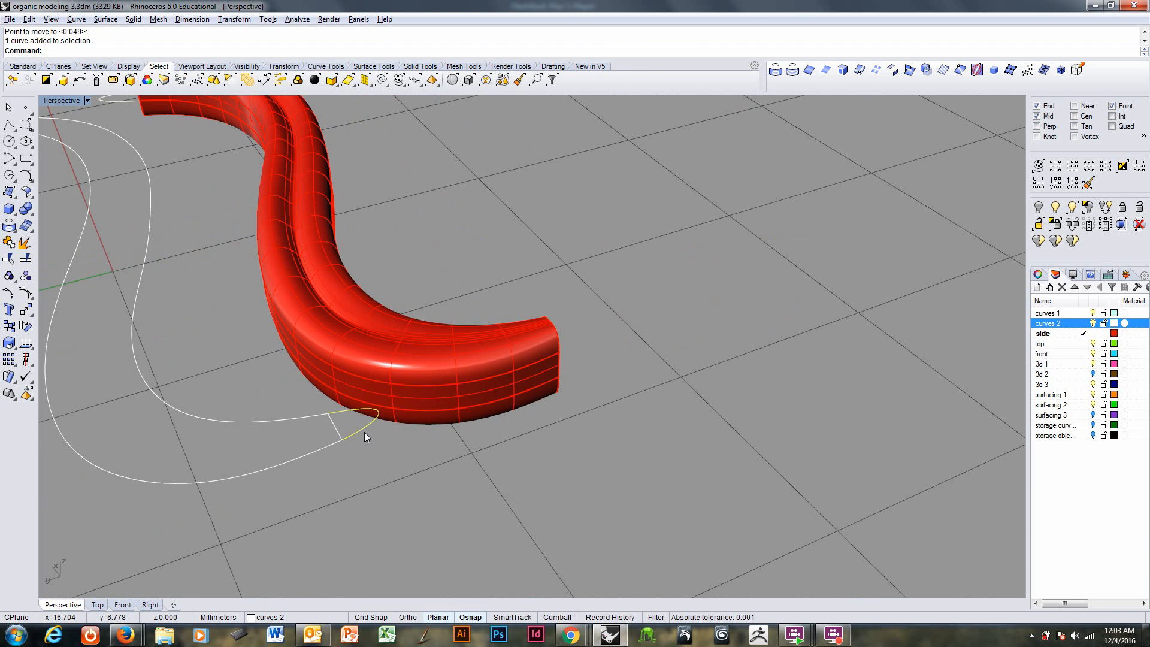
type("m")
key("Return")
left_click(342, 440)
right_click_drag(555, 415, 517, 368)
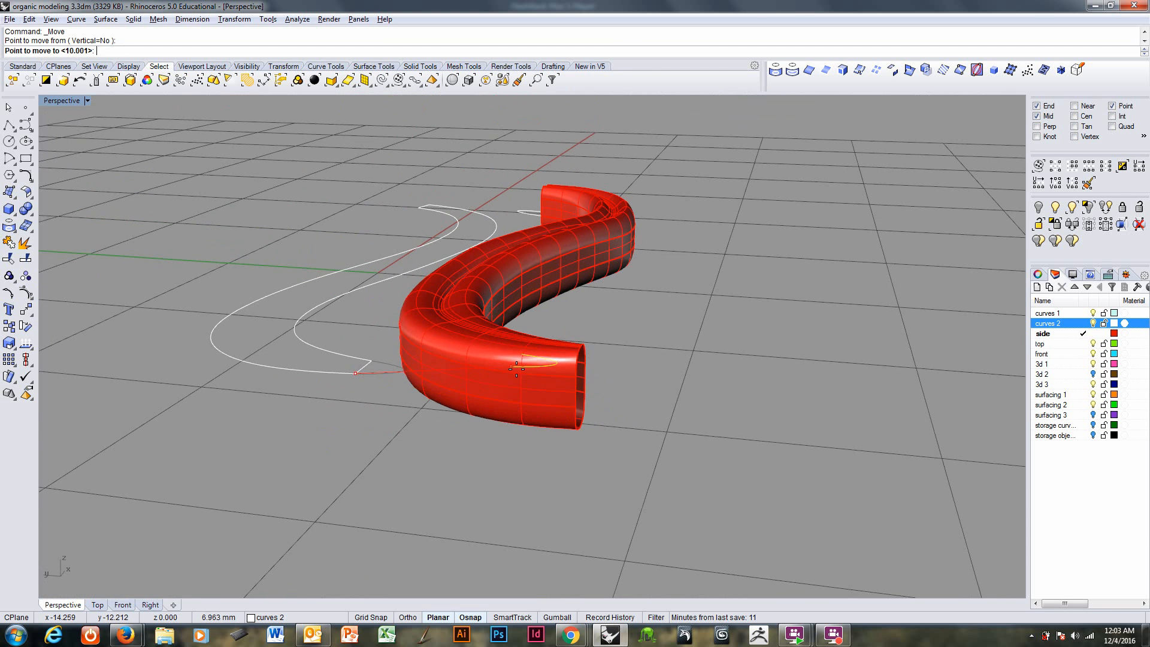
right_click_drag(591, 408, 451, 413)
left_click(580, 411)
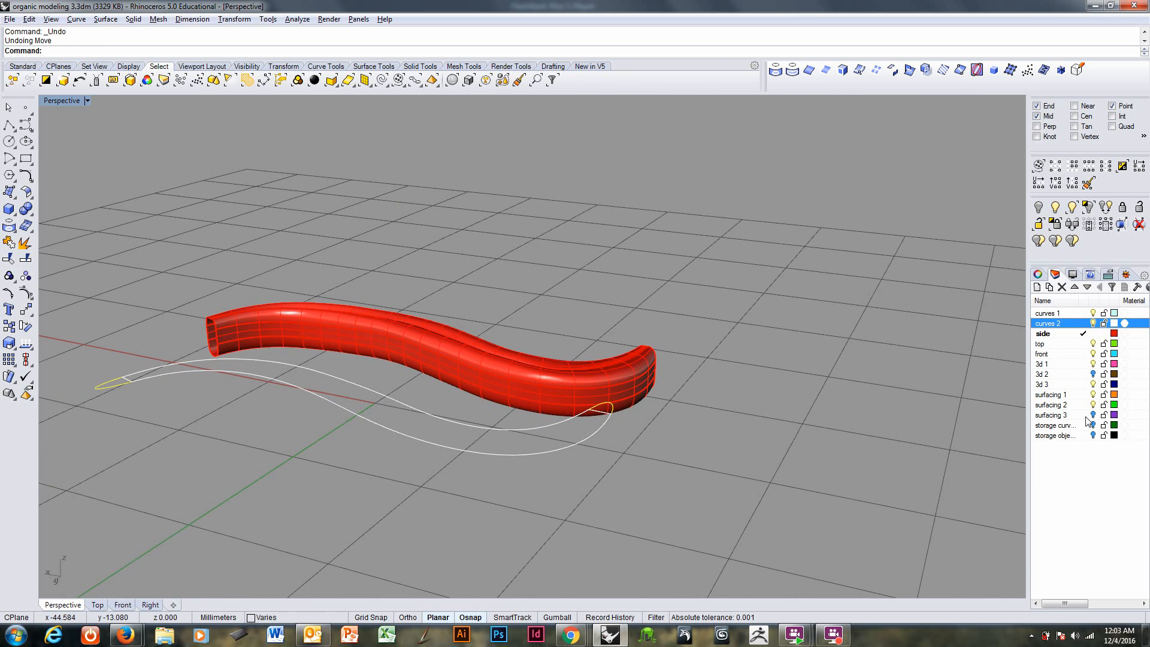
Step: Show the 3d 2 layer and assign the open-ended, rounder-section brown tube to the side layer
left_click(1094, 374)
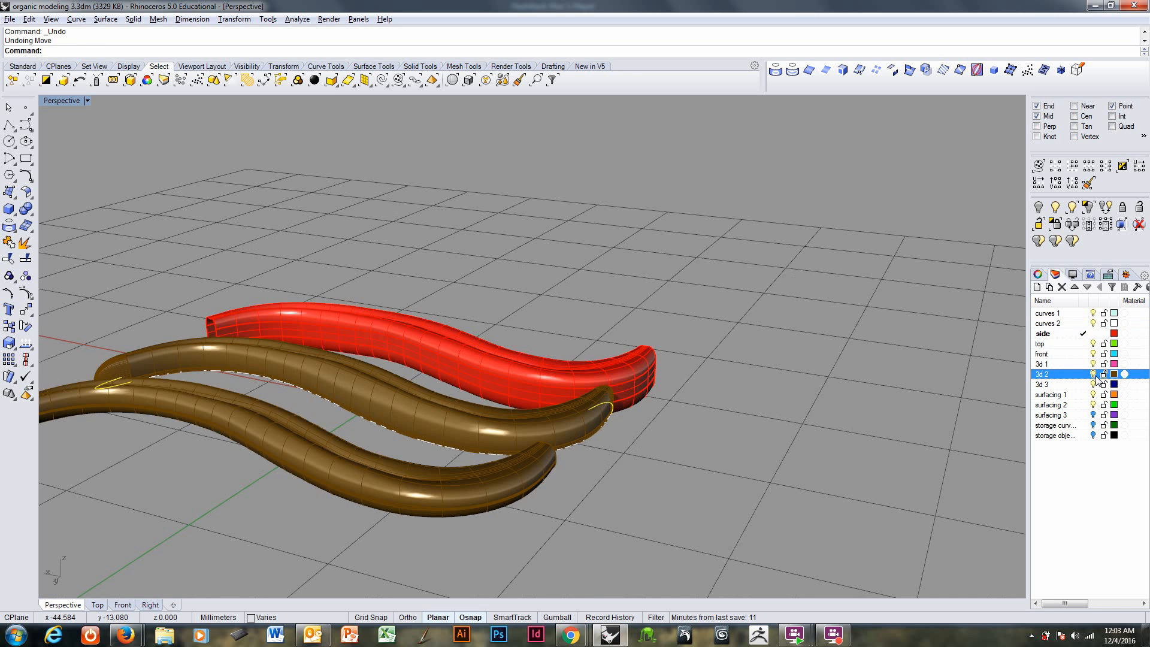
left_click(507, 473)
right_click_drag(576, 473, 487, 493)
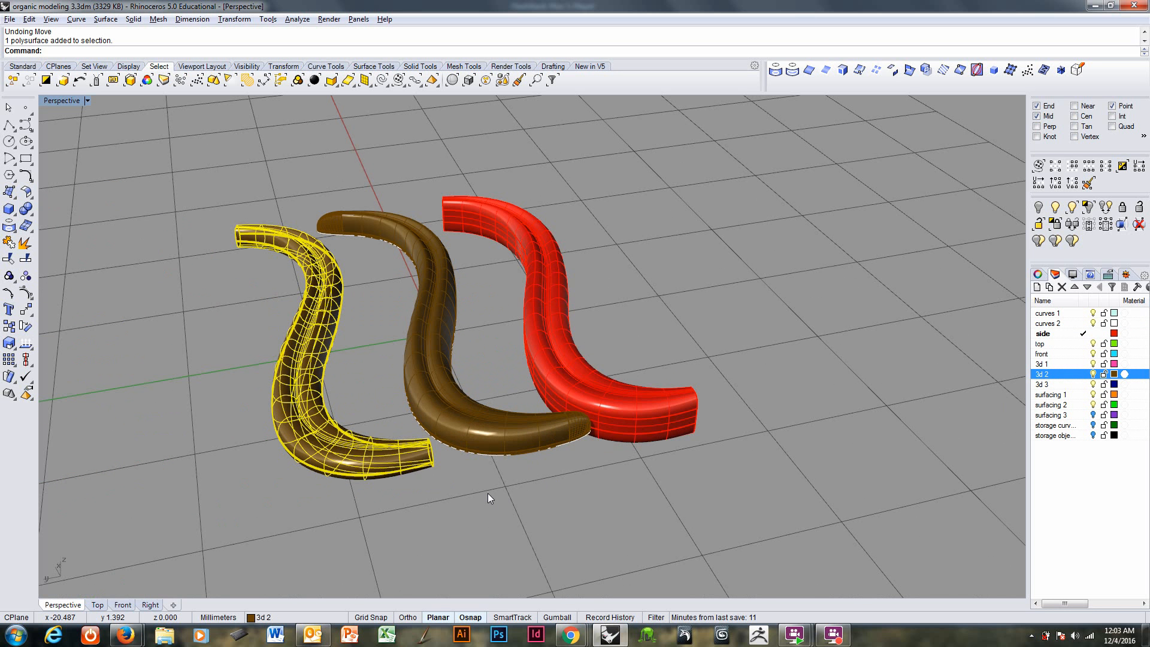
key("Return")
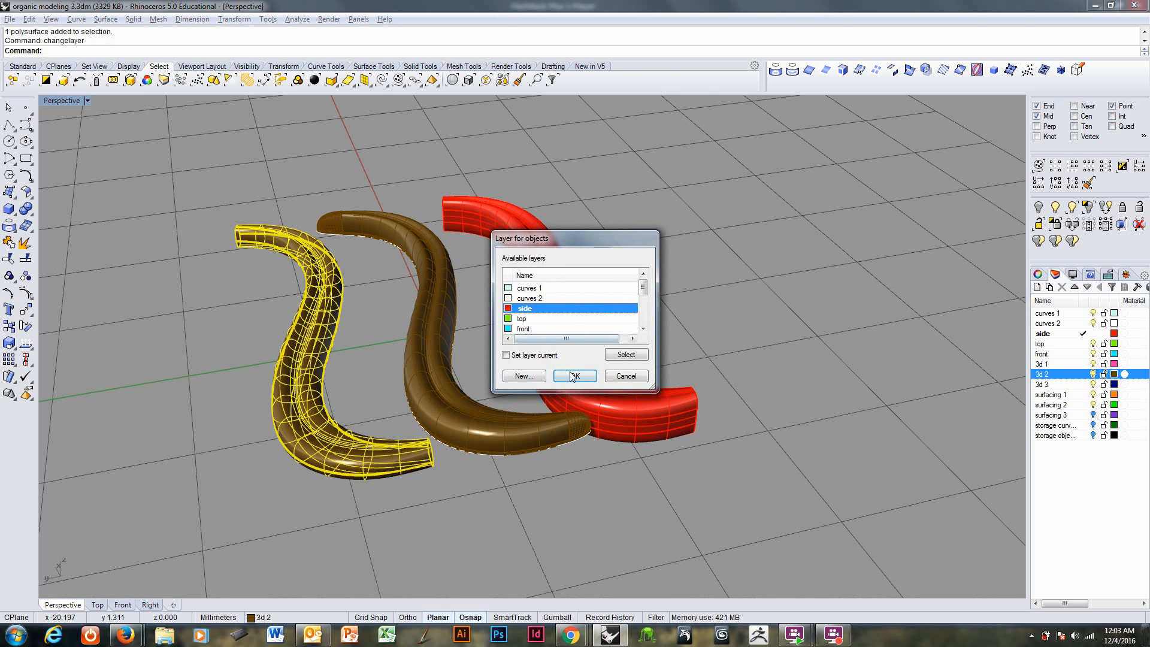
left_click(574, 376)
Step: Assign the tall-section red tube to the 3d 2 layer and hide that layer
left_click(617, 302)
key("Return")
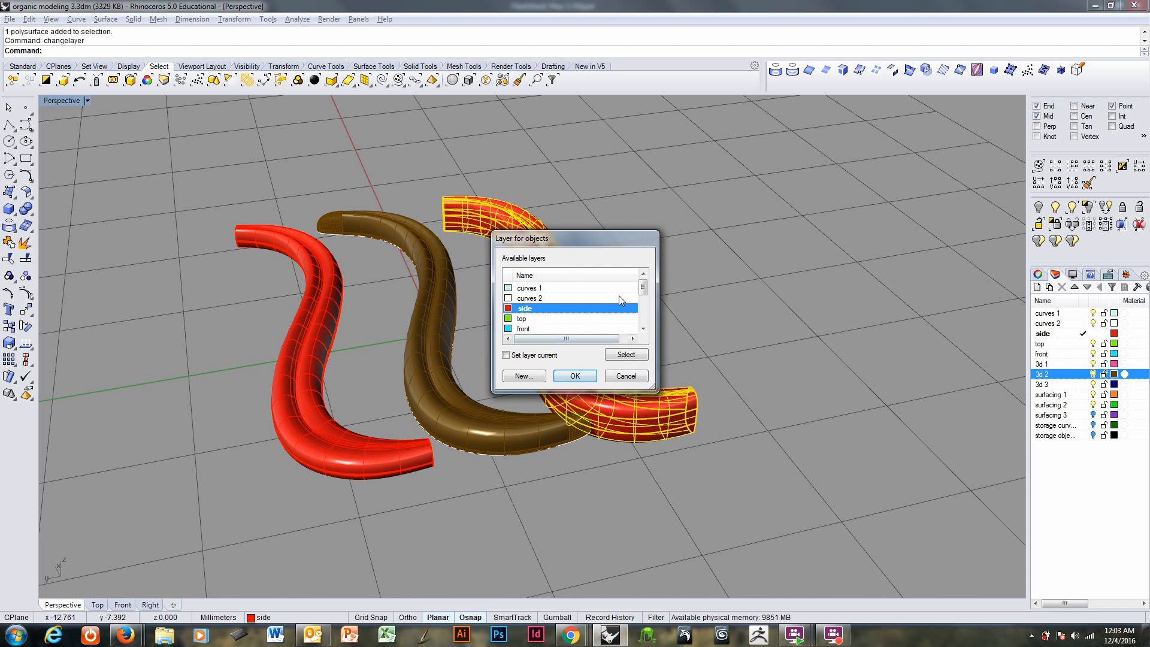
left_click_drag(646, 290, 643, 312)
left_click(557, 288)
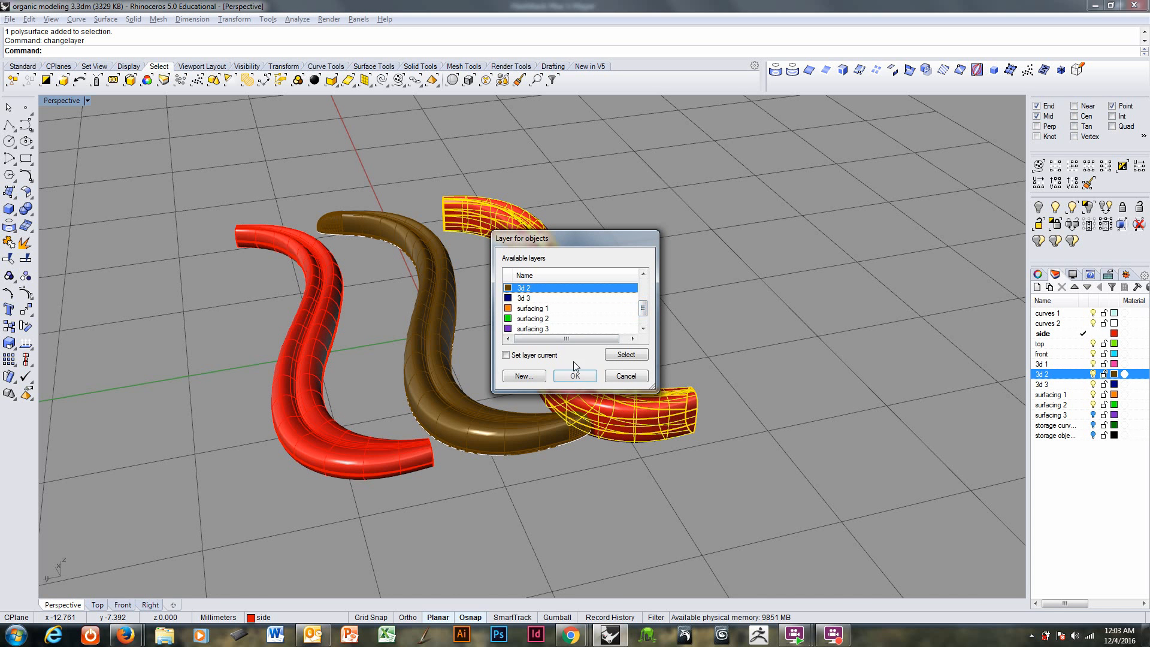
left_click(574, 375)
left_click(1094, 374)
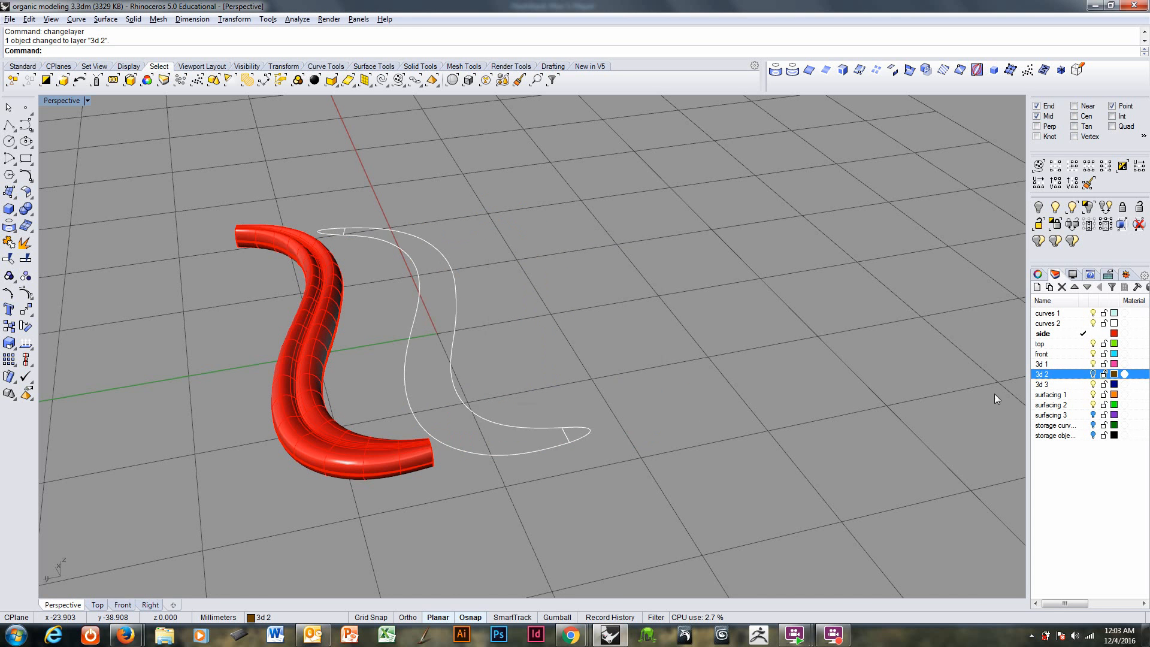
Step: Move the nearby rounded end curve from its endpoint onto the side seam at the rounder-section tube's opening edge
right_click_drag(996, 398, 711, 390)
scroll(471, 396, "up", 5)
scroll(470, 396, "up", 2)
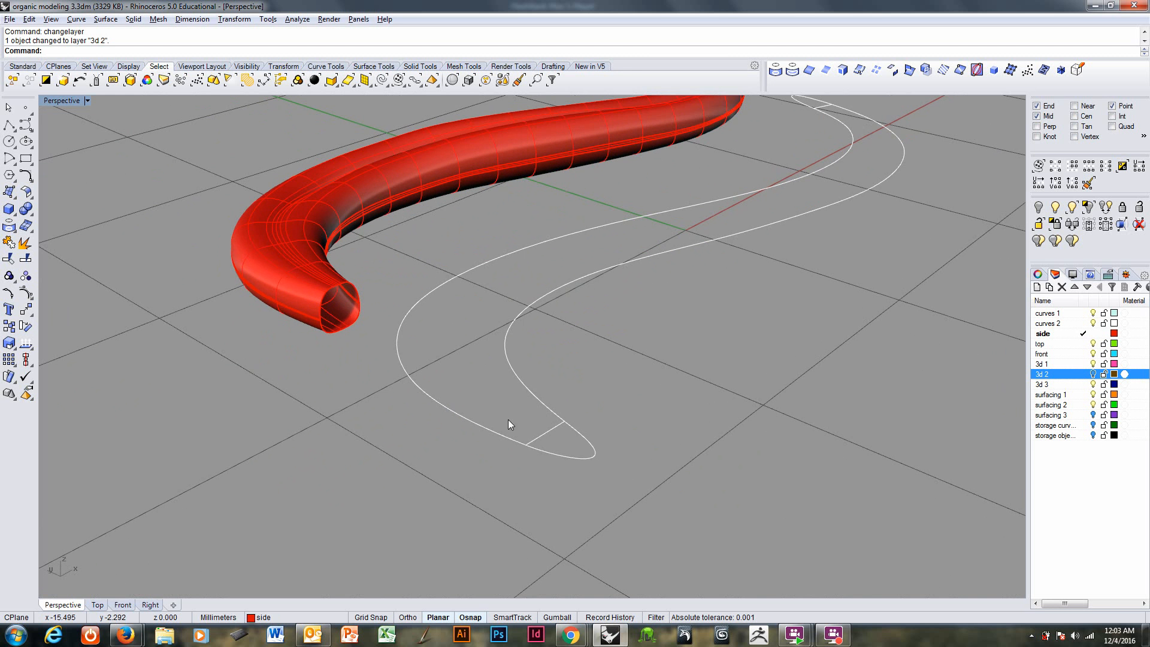
type("m")
key("Return")
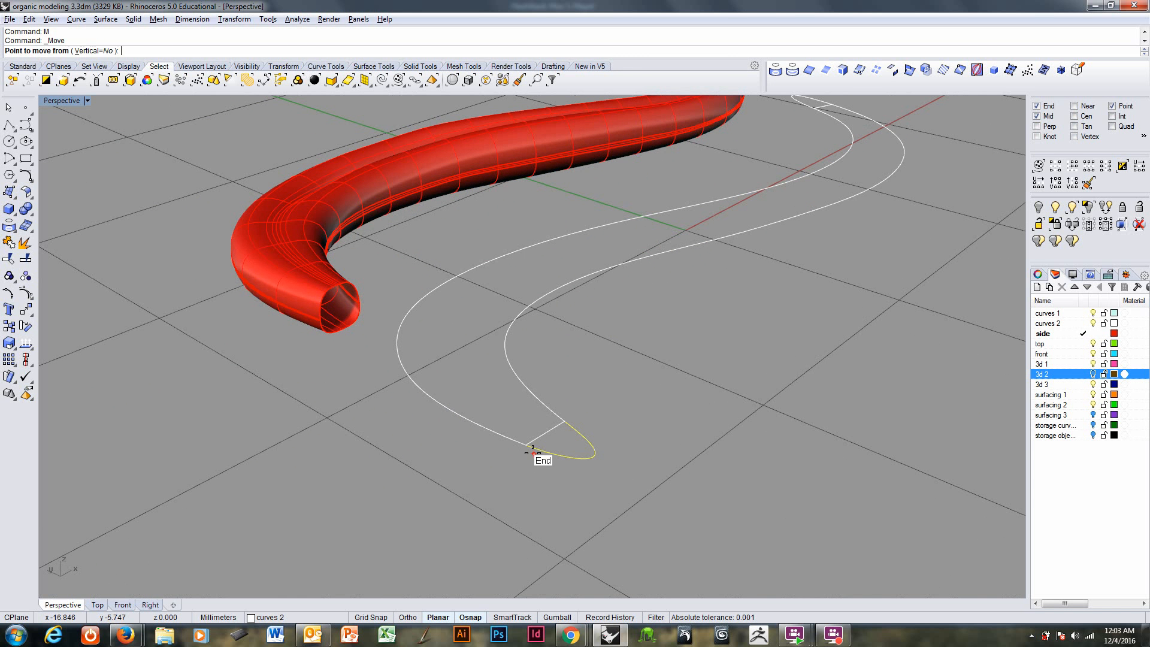
left_click(527, 445)
scroll(321, 347, "up", 4)
scroll(397, 279, "up", 3)
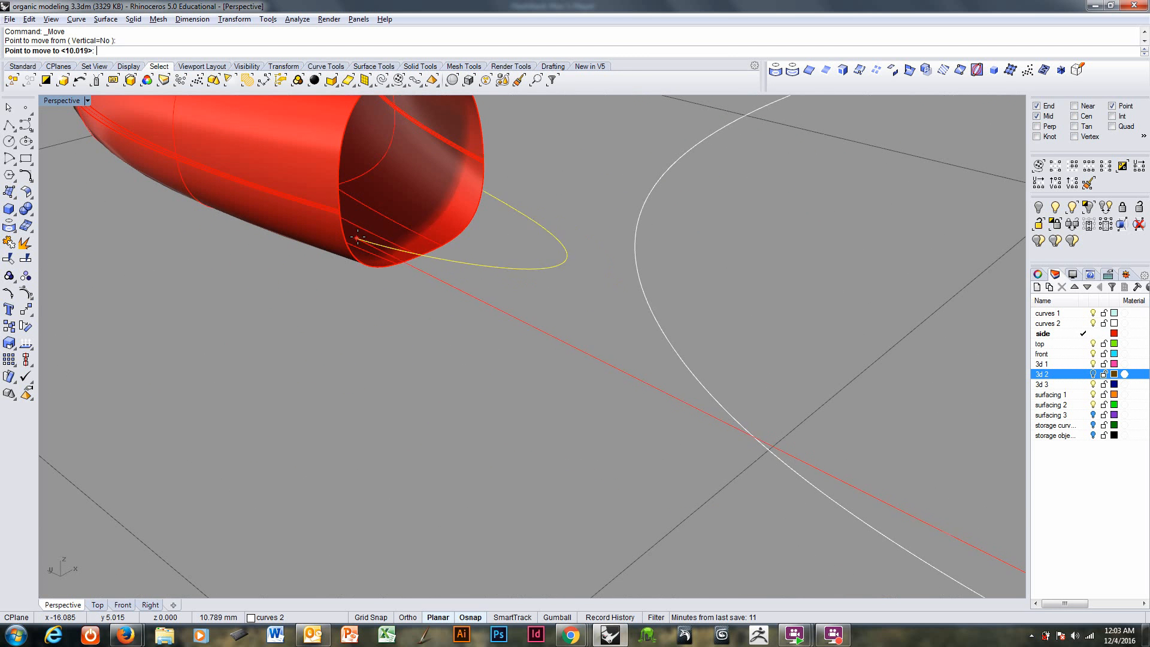
left_click(340, 214)
scroll(437, 269, "down", 5)
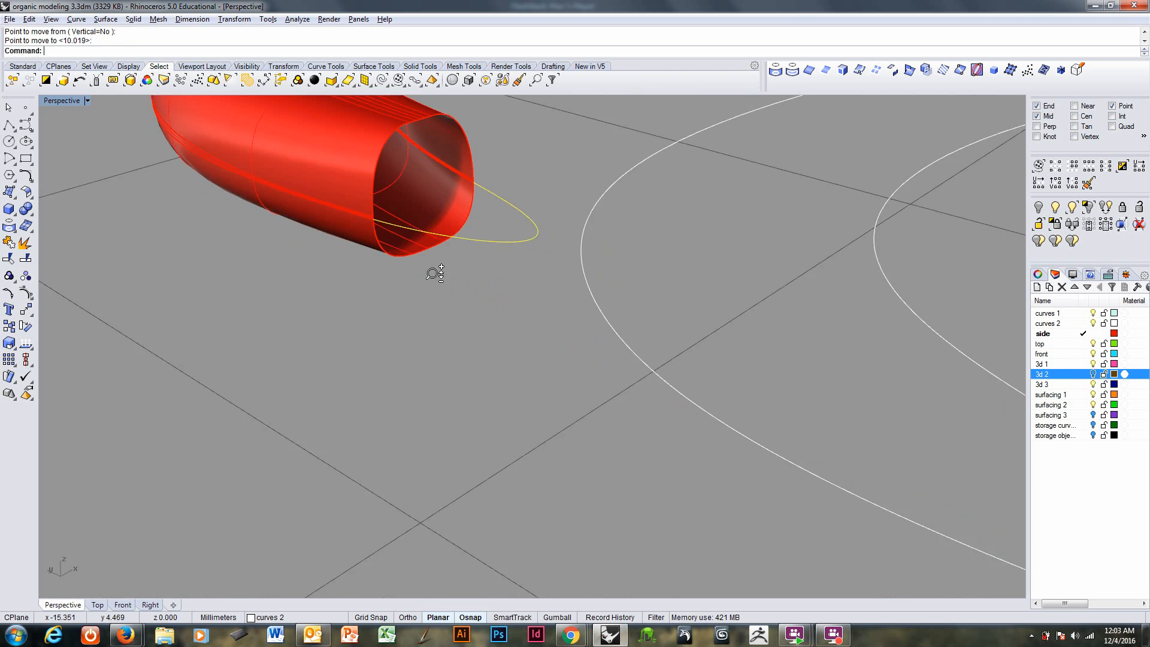
Step: Move the remaining rounded end curve from its endpoint onto the side seam at the rounder-section tube's other opening edge
scroll(777, 353, "down", 7)
right_click_drag(777, 354, 6, 413)
scroll(619, 415, "up", 8)
left_click(338, 367)
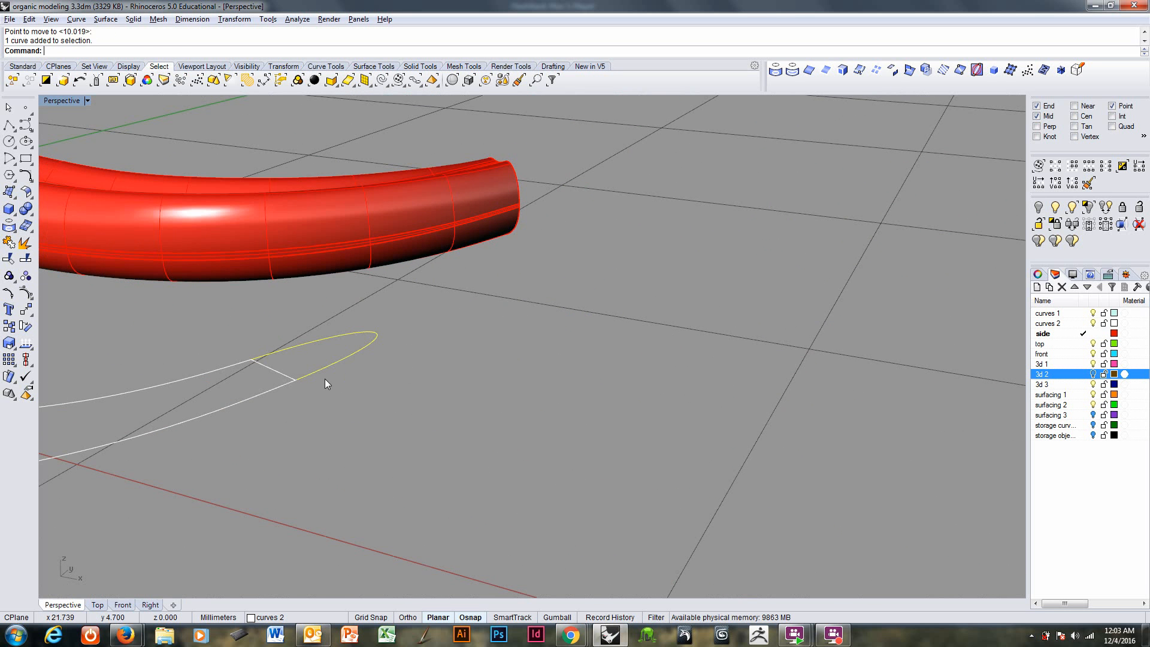
type("m")
key("Return")
left_click(295, 380)
right_click_drag(498, 282, 471, 257)
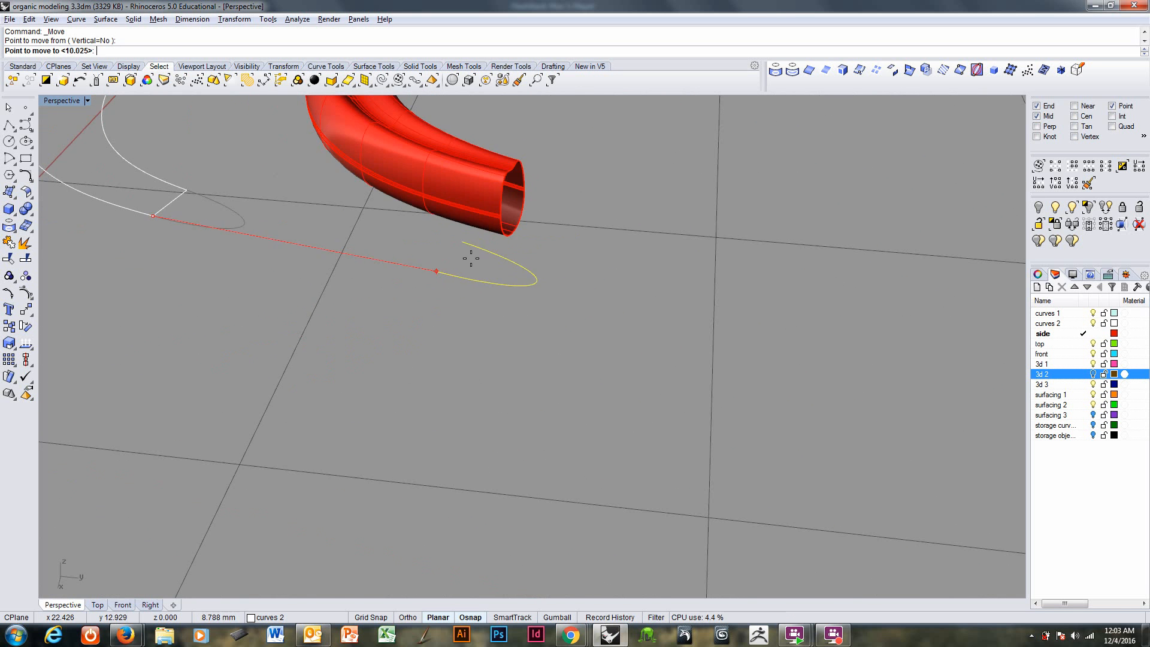
scroll(484, 251, "up", 7)
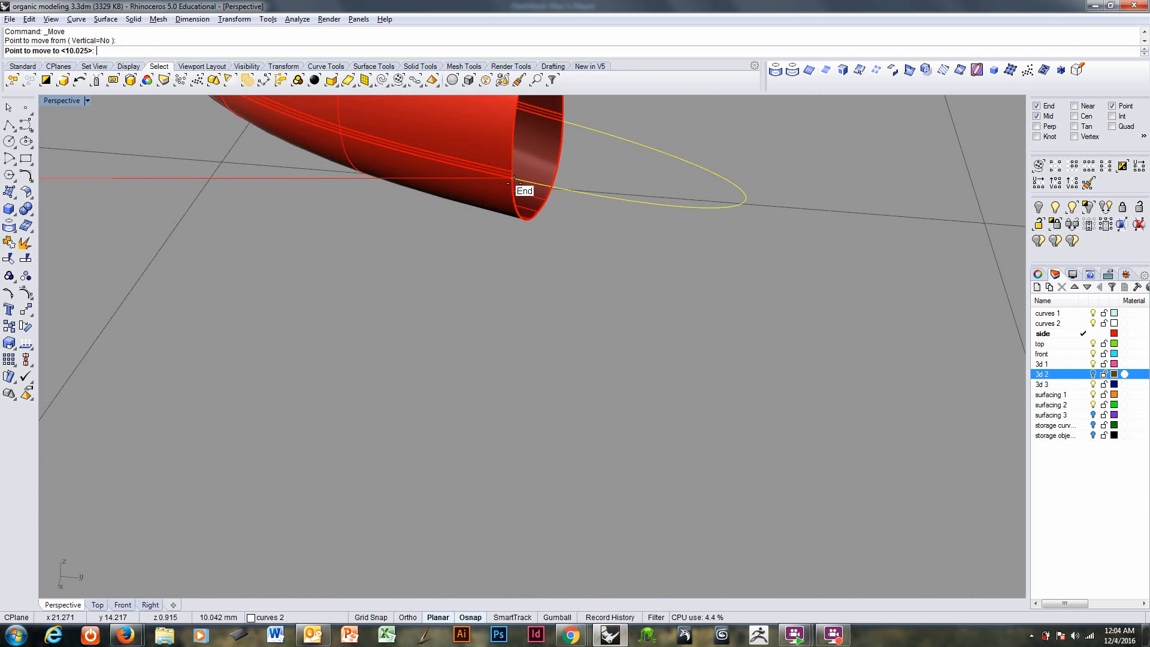
left_click(514, 180)
scroll(503, 269, "down", 8)
scroll(502, 344, "up", 5)
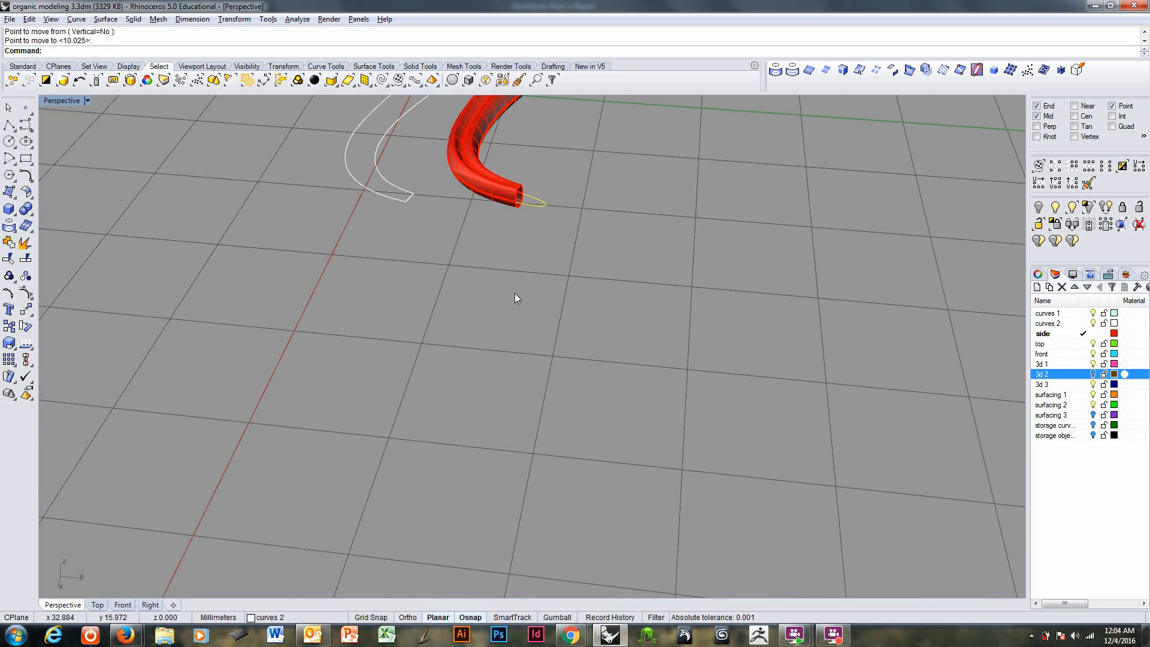
scroll(444, 274, "down", 5)
scroll(416, 429, "up", 4)
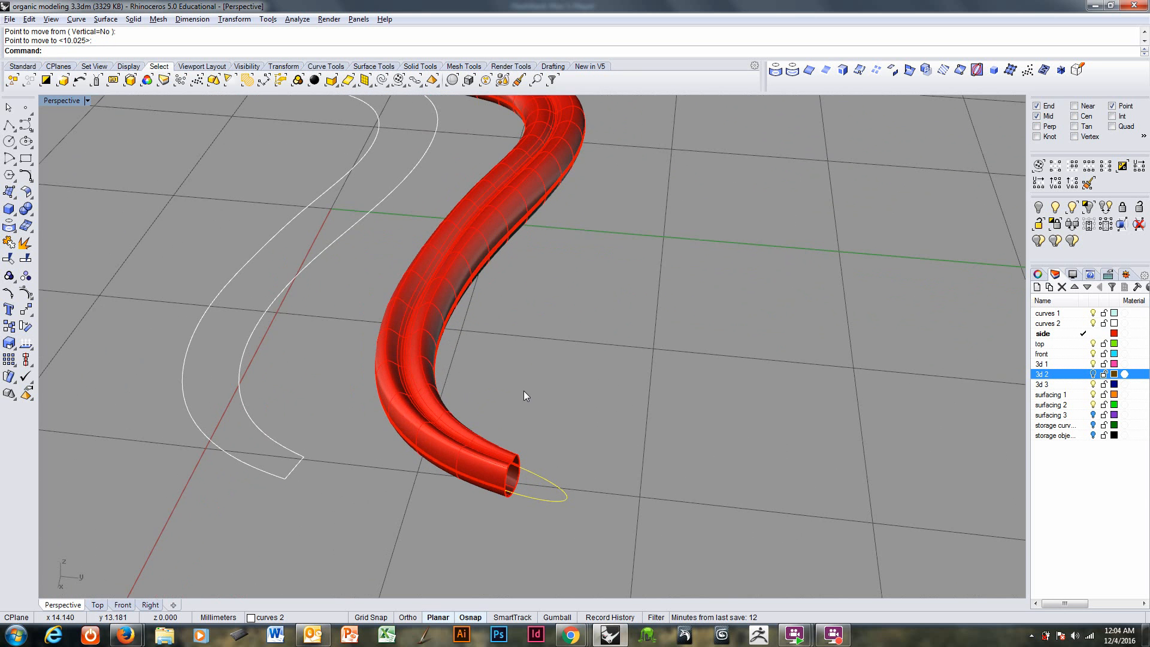
Step: Match both ends of the moved end curve to the tube's side seams with tangency continuity, preserving position at the other end
right_click(249, 52)
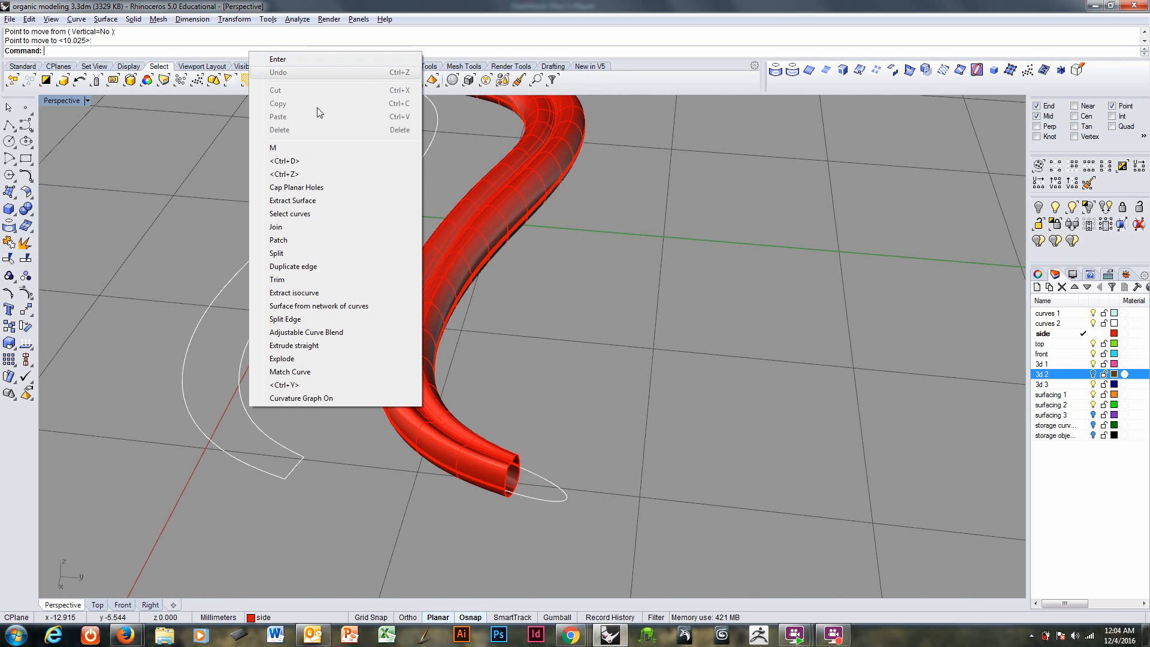
left_click(295, 373)
left_click(509, 495)
scroll(506, 485, "up", 4)
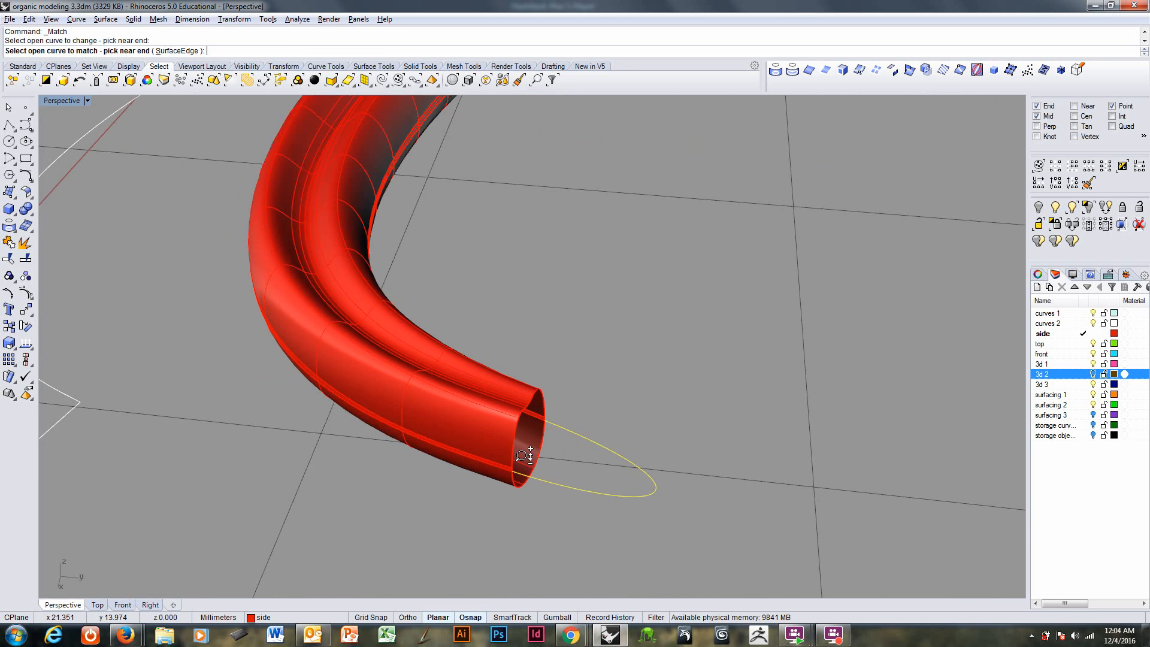
left_click(501, 459)
key("Return")
right_click_drag(501, 462, 427, 463)
key("Return")
left_click(450, 286)
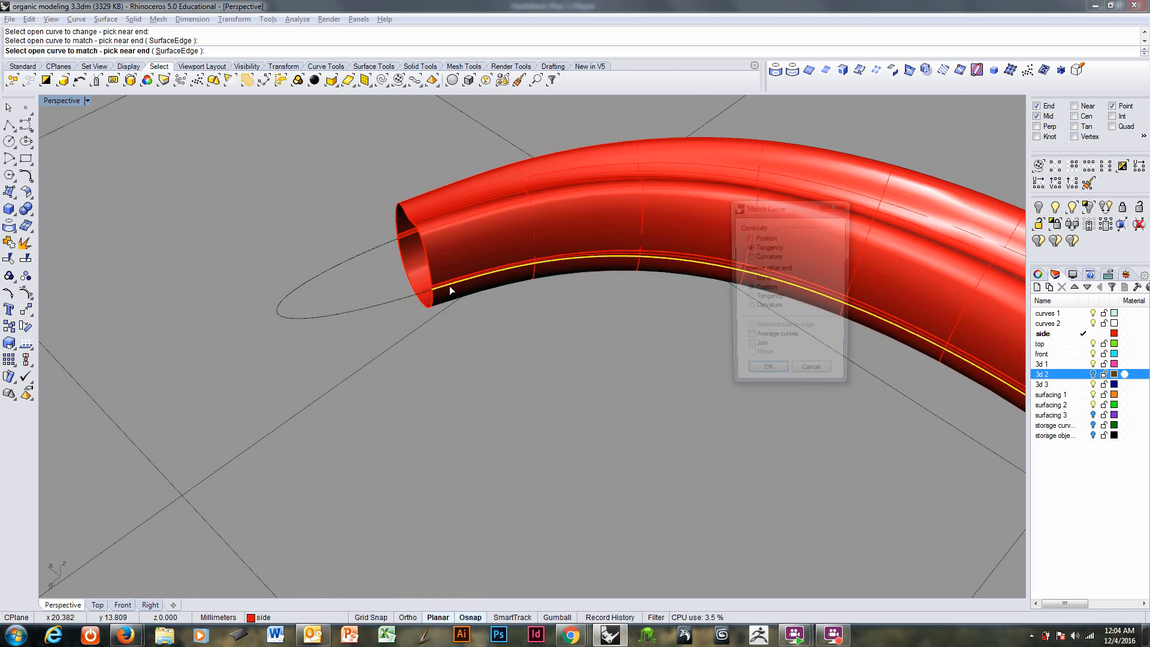
key("Return")
Step: At the tube's opposite opening, match the near end of the rounded end curve to the near side seam with tangency
scroll(542, 319, "down", 5)
right_click_drag(606, 360, 189, 72, "shift")
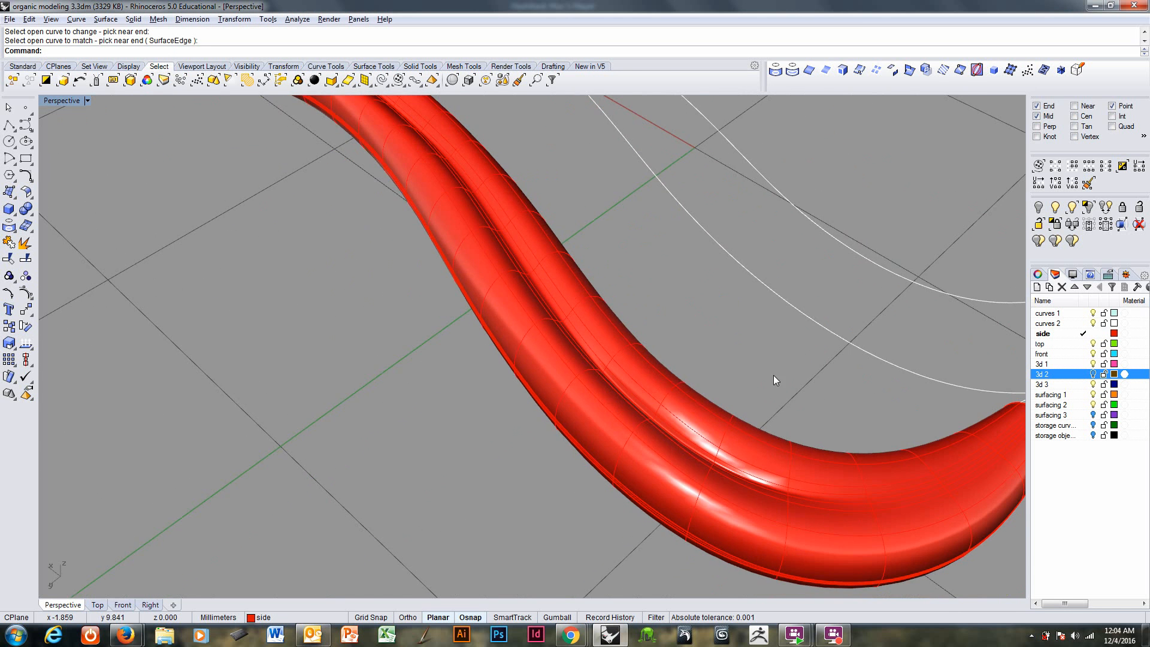
right_click_drag(774, 375, 156, 330, "shift")
right_click_drag(576, 420, 324, 310)
scroll(323, 314, "up", 5)
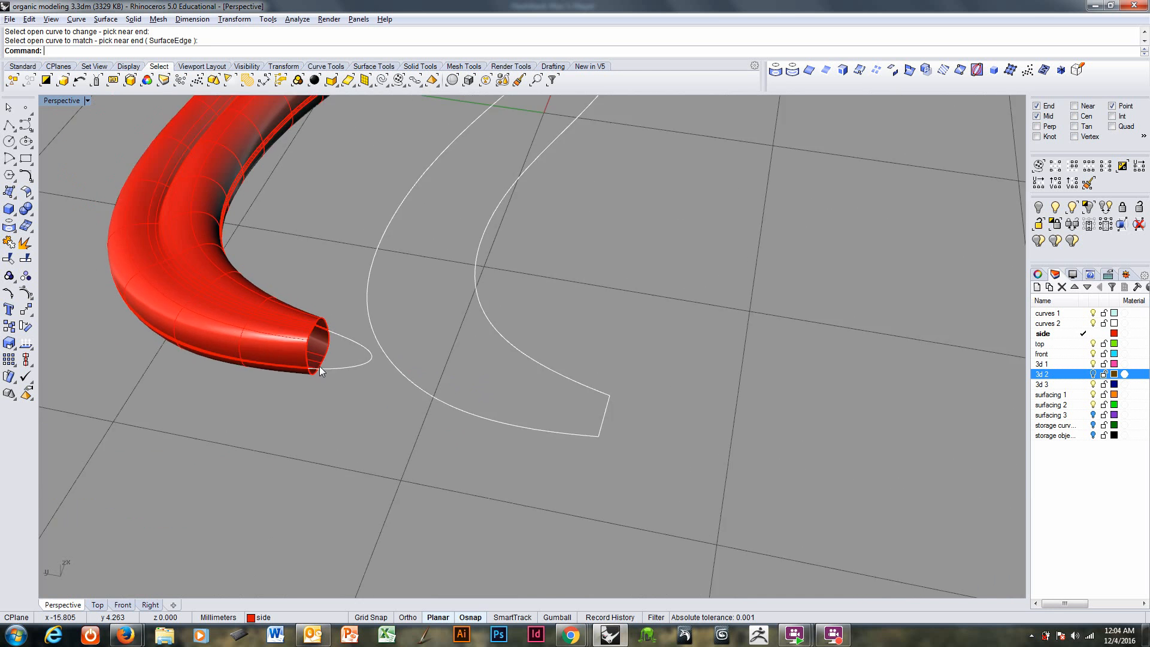
key("Return")
left_click(322, 377)
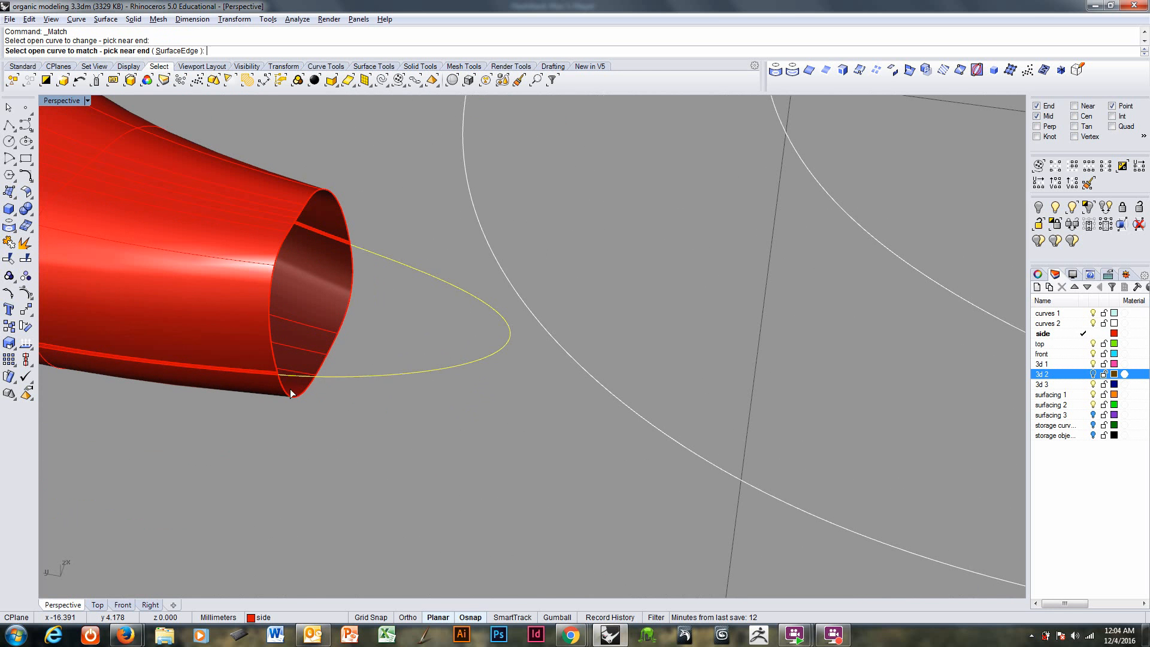
left_click(254, 376)
key("Return")
key("Return")
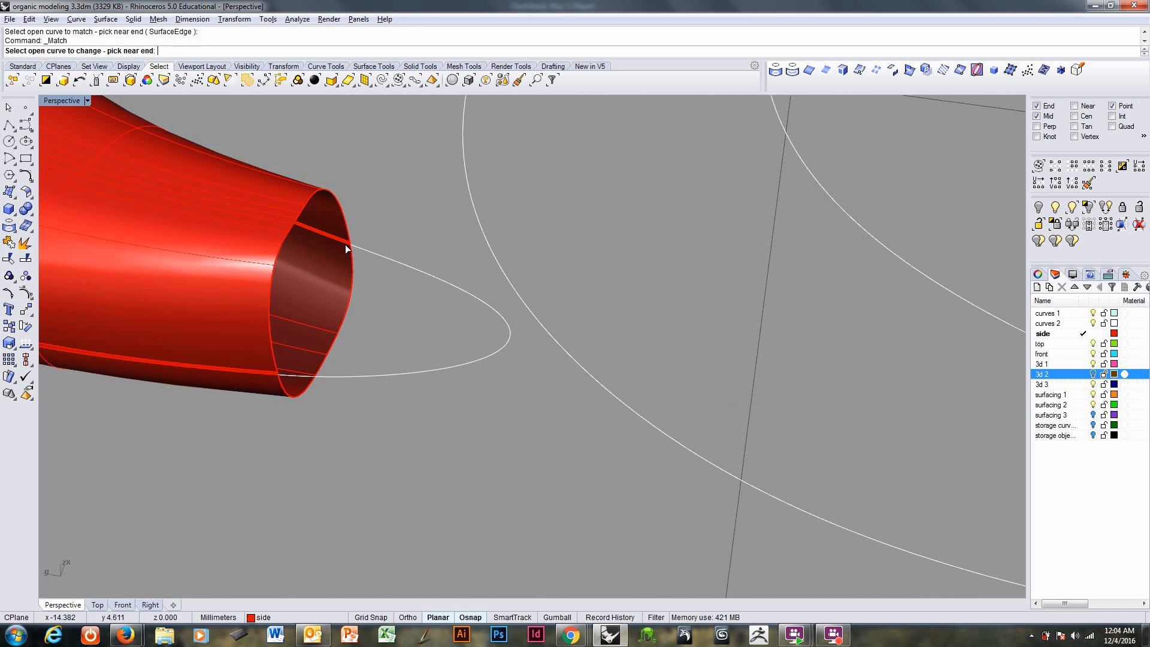
left_click(347, 245)
left_click(339, 244)
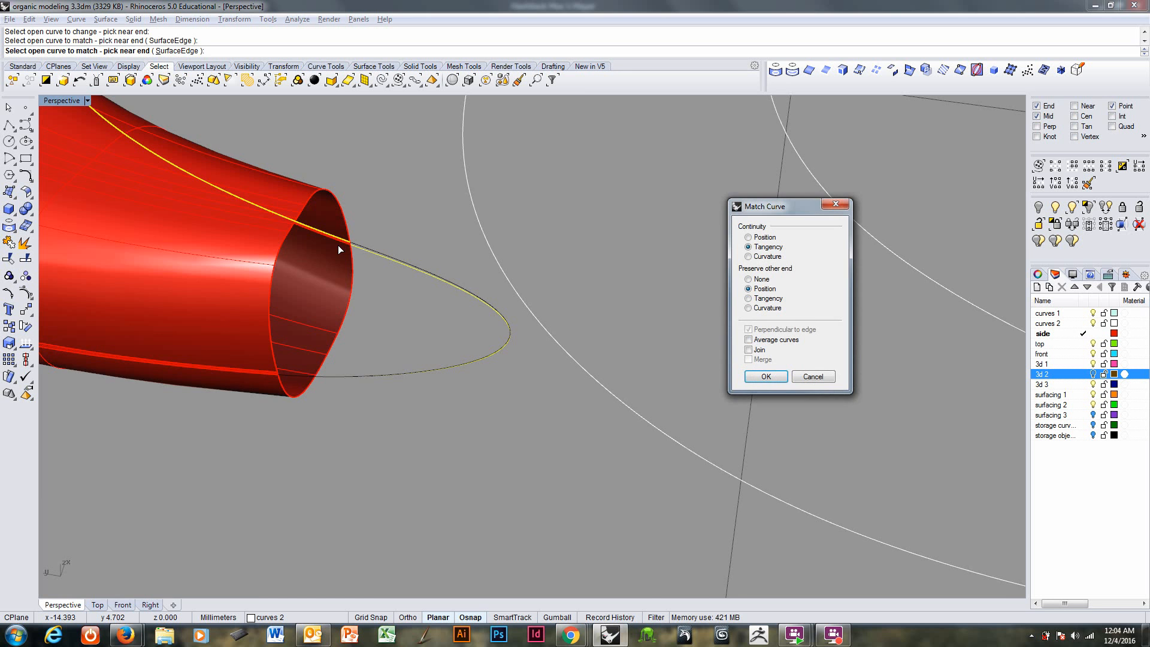
scroll(360, 221, "up", 5)
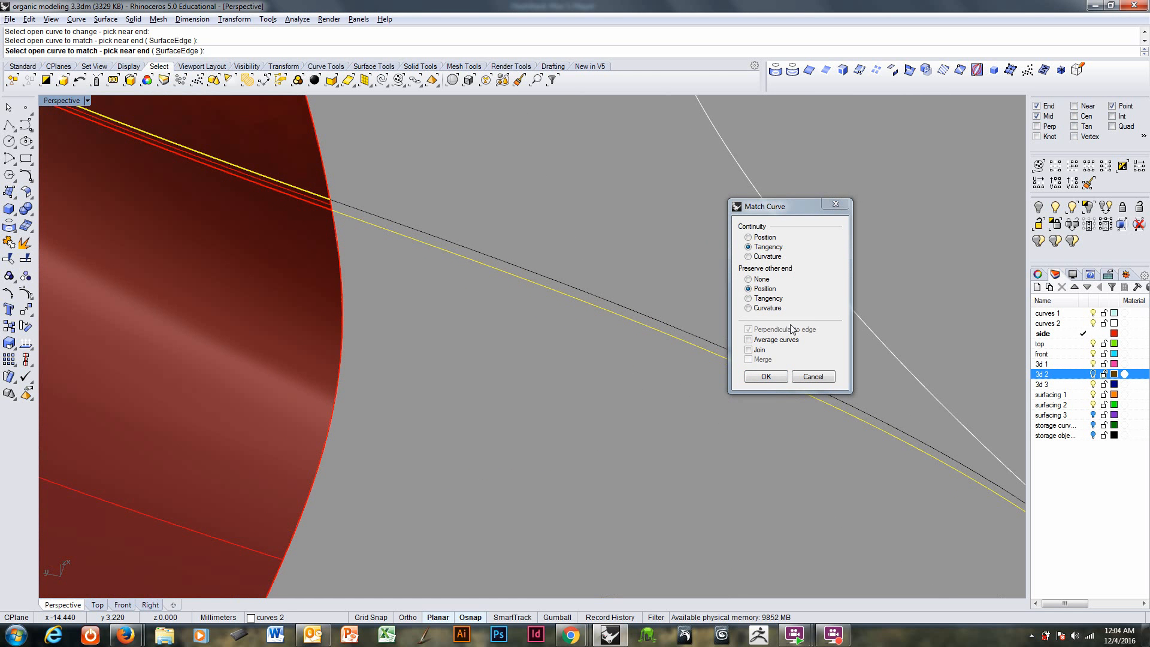
left_click(812, 377)
Step: Match the far end of the same end curve to the lowest line of the far side seam with tangency continuity
key("Return")
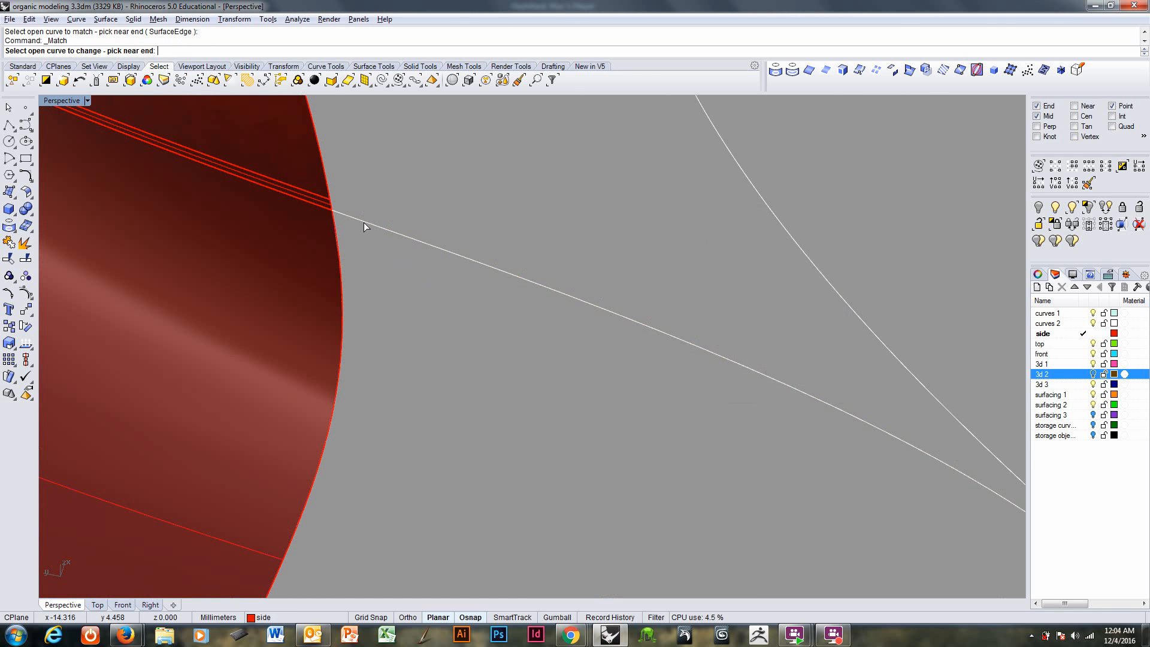
left_click(343, 222)
left_click(319, 209)
key("Return")
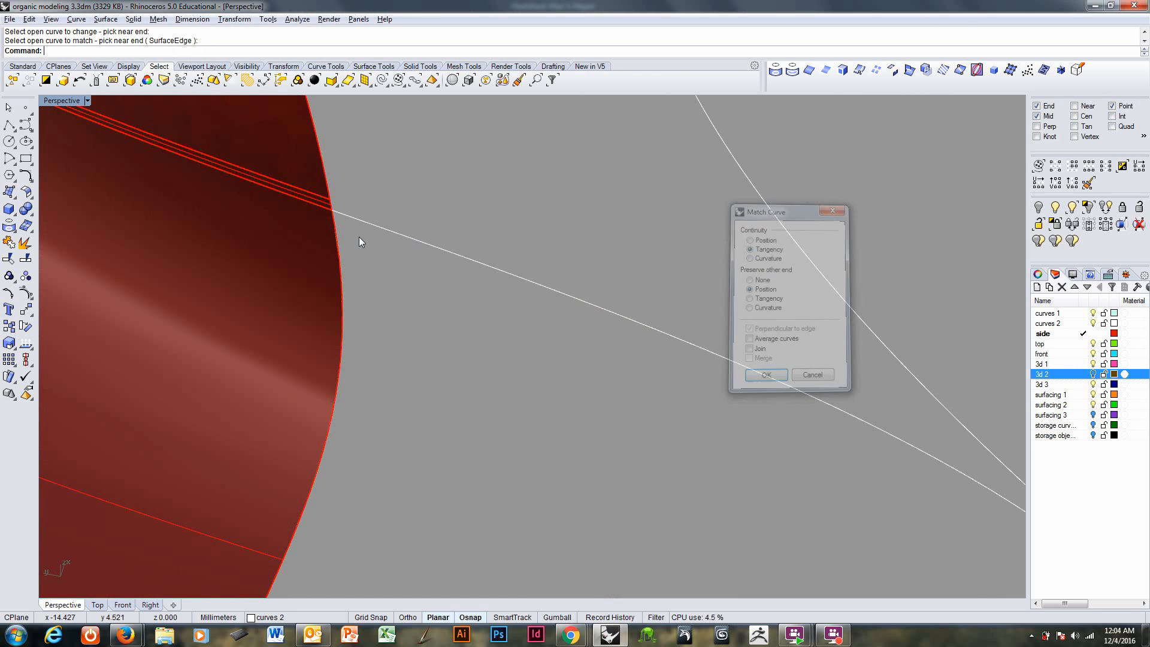
Step: Make 3d 3 the current layer and extrude this end curve into a narrow vertical surface strip about 0.035 mm tall
scroll(359, 252, "down", 5)
mouse_move(362, 279)
right_mouse_down()
mouse_move(345, 343)
mouse_move(358, 297)
right_mouse_up()
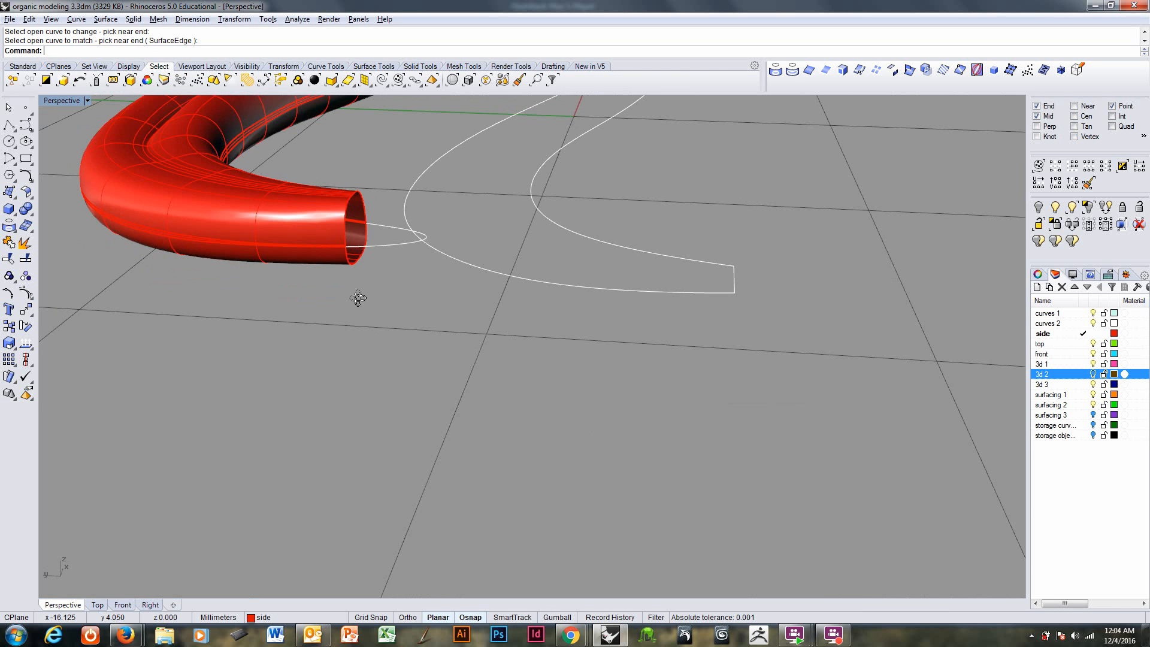
scroll(366, 235, "up", 4)
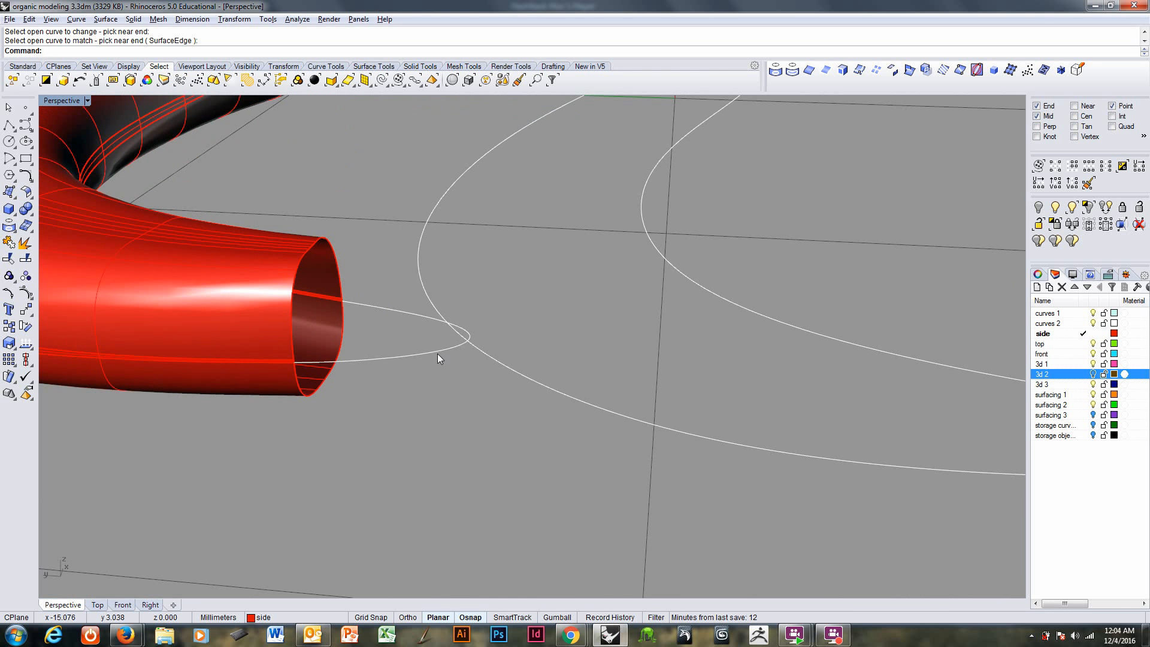
left_click(1082, 385)
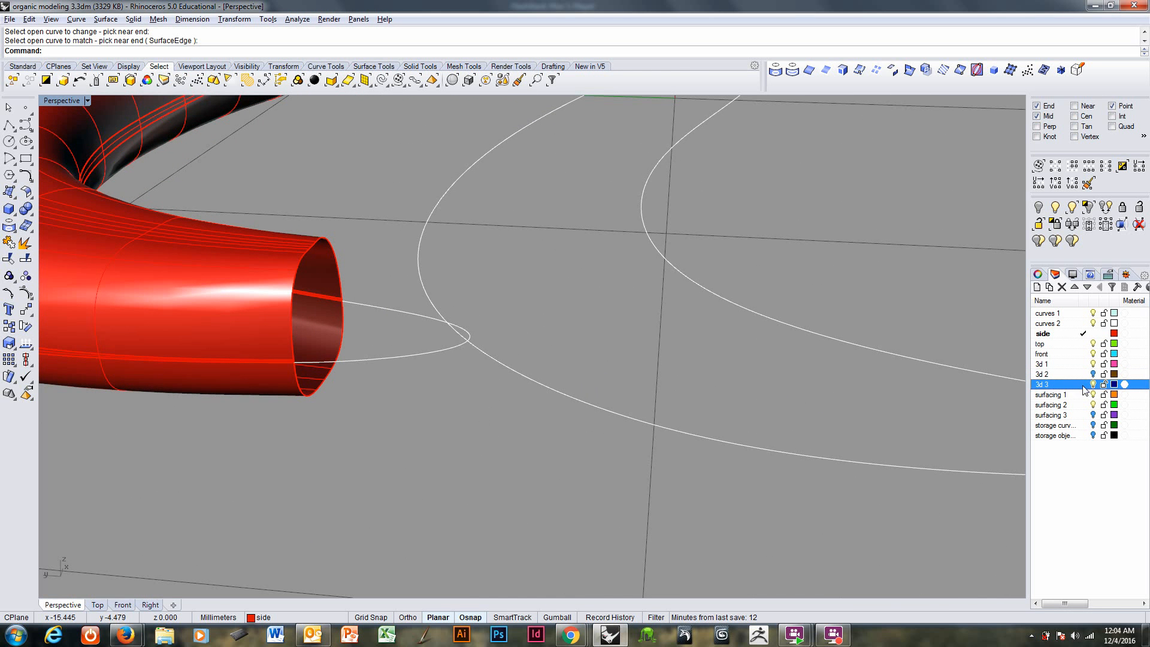
left_click(385, 359)
scroll(336, 328, "up", 2)
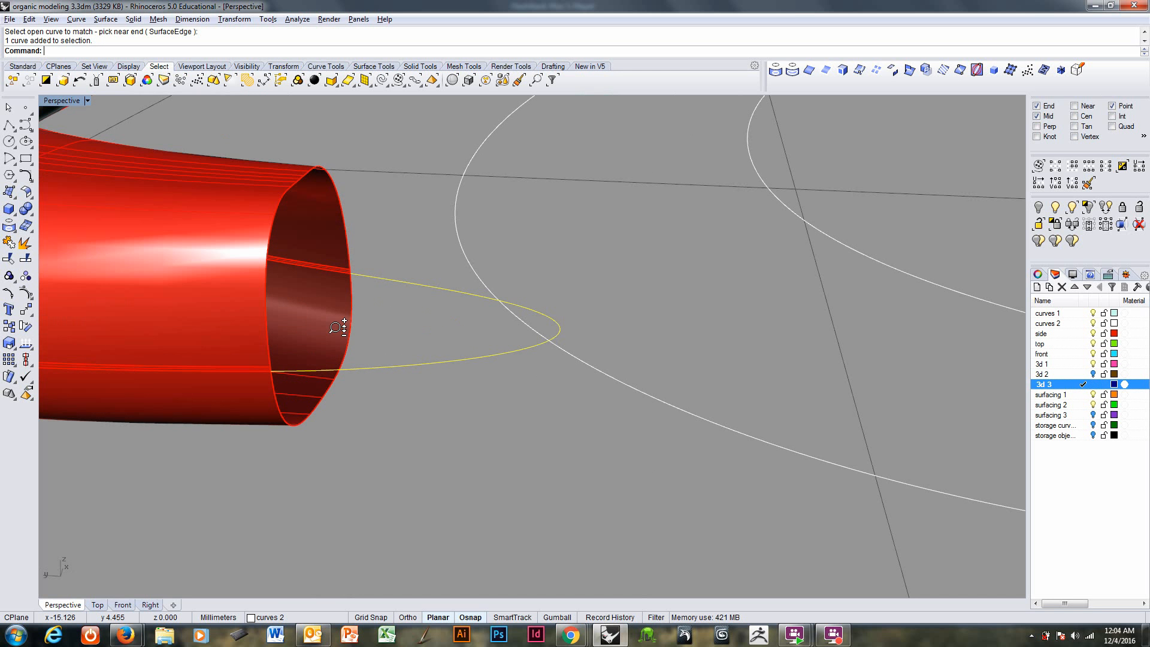
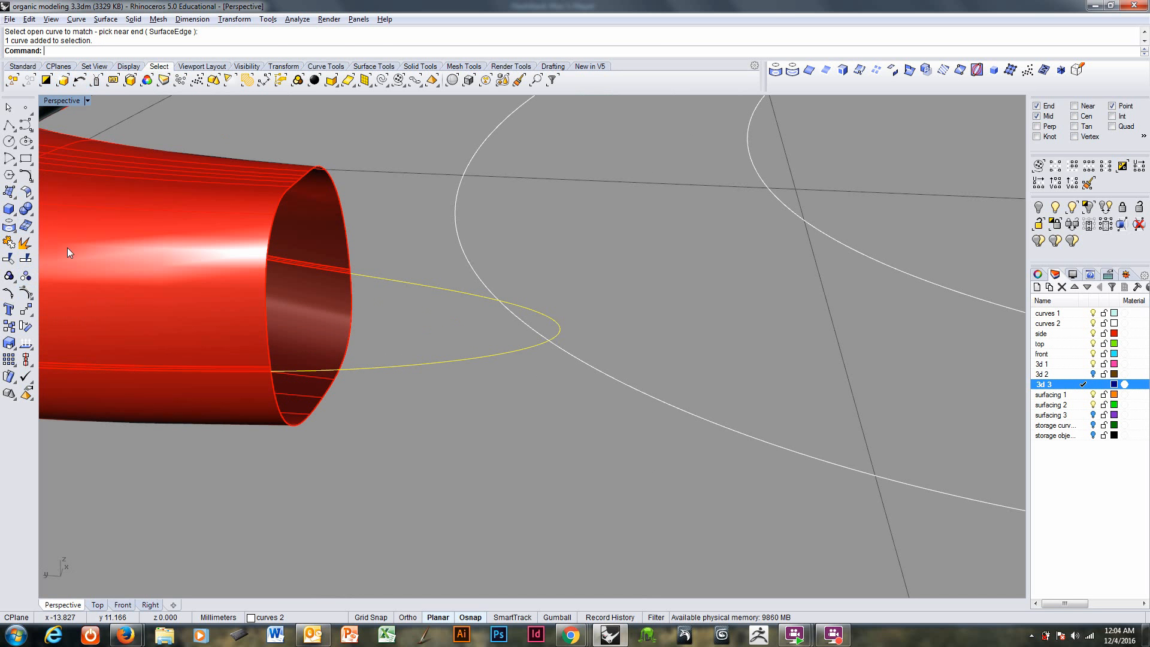
left_click(373, 67)
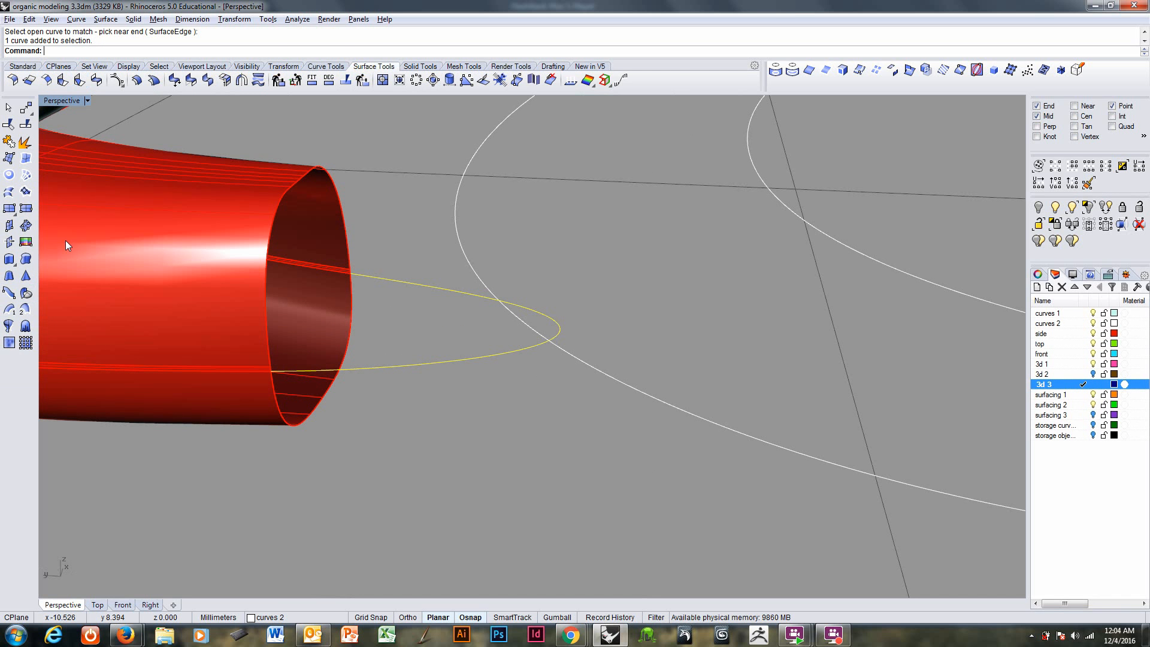
left_click(10, 260)
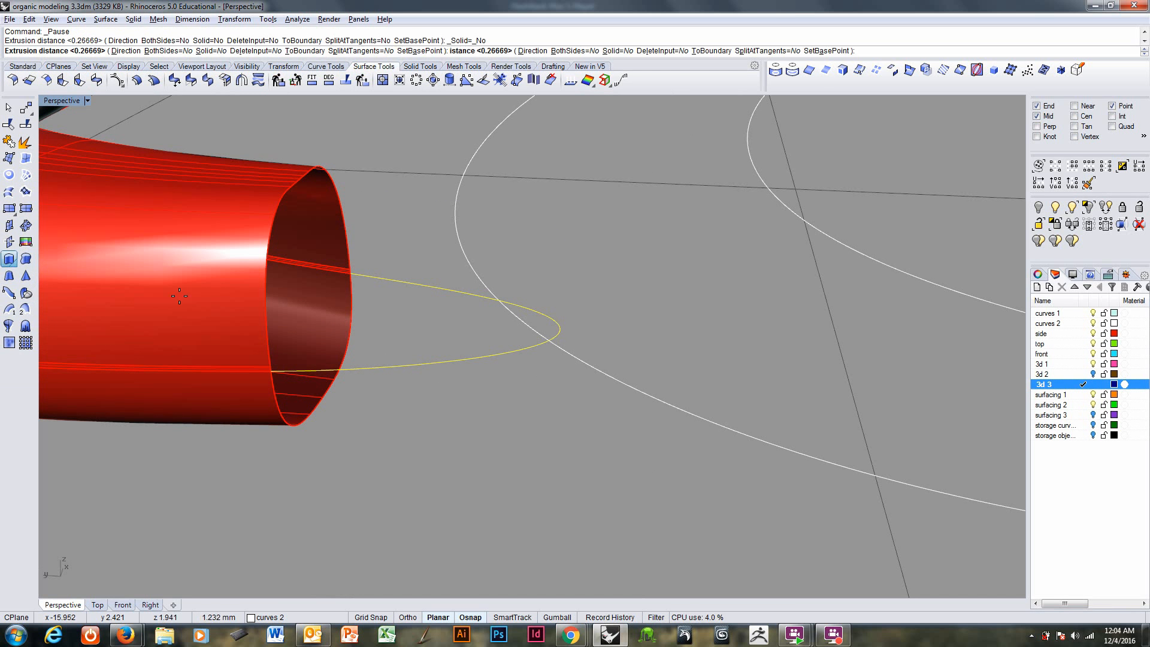
left_click(274, 362)
scroll(280, 365, "up", 2)
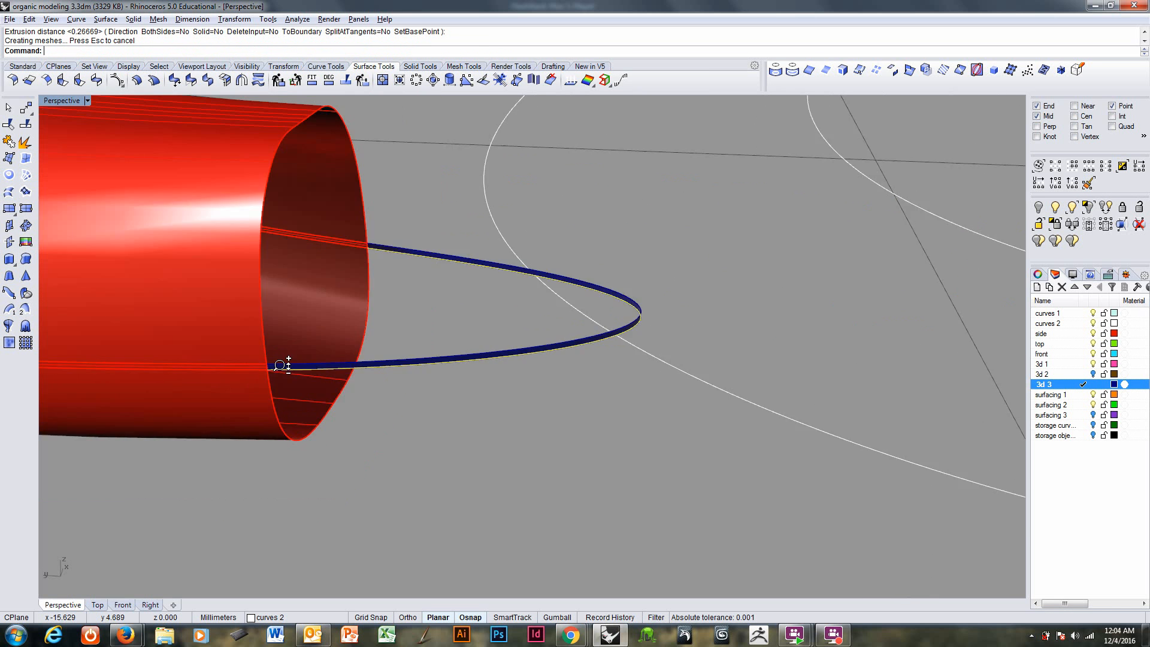
Step: Extrude the rounded end curve at the other opening into a narrow vertical strip reaching the adjacent seam line
scroll(280, 364, "down", 3)
right_click_drag(425, 331, 372, 393)
scroll(528, 408, "up", 6)
scroll(599, 329, "up", 5)
scroll(599, 329, "down", 5)
scroll(398, 436, "up", 4)
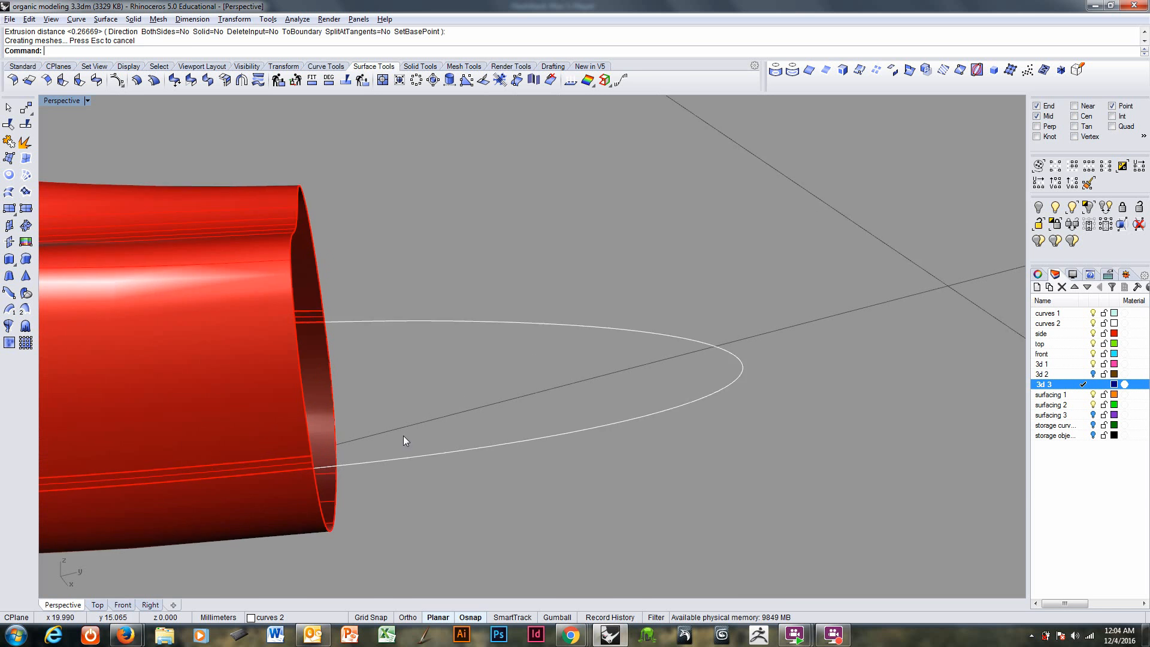
left_click(404, 460)
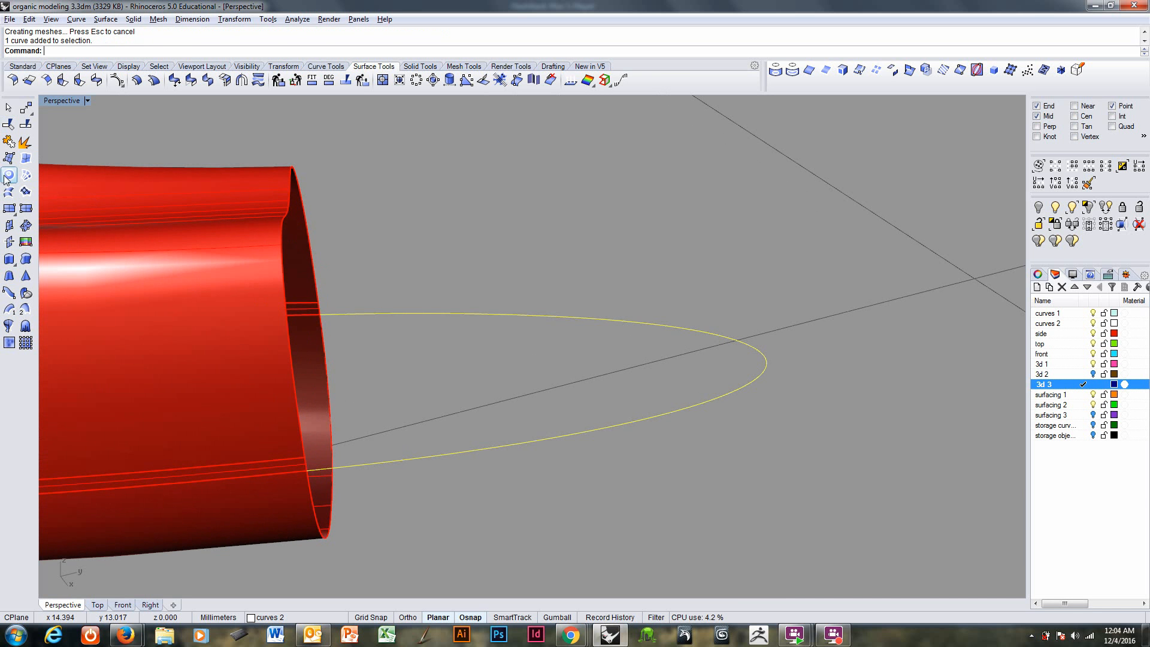
left_click(10, 260)
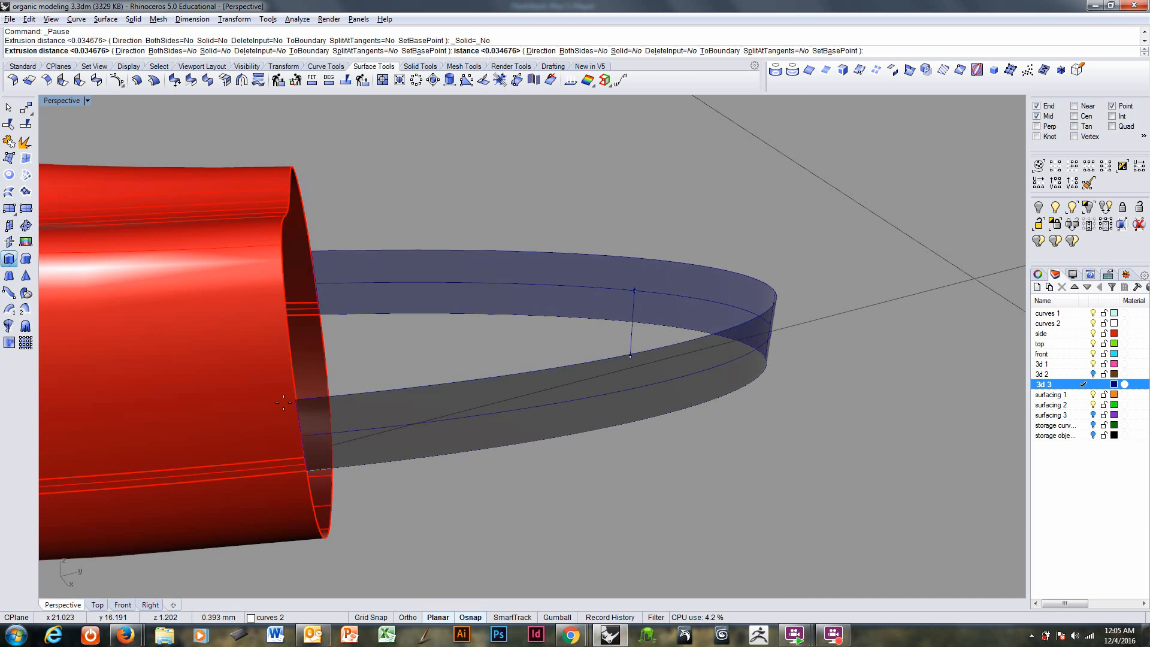
left_click(302, 456)
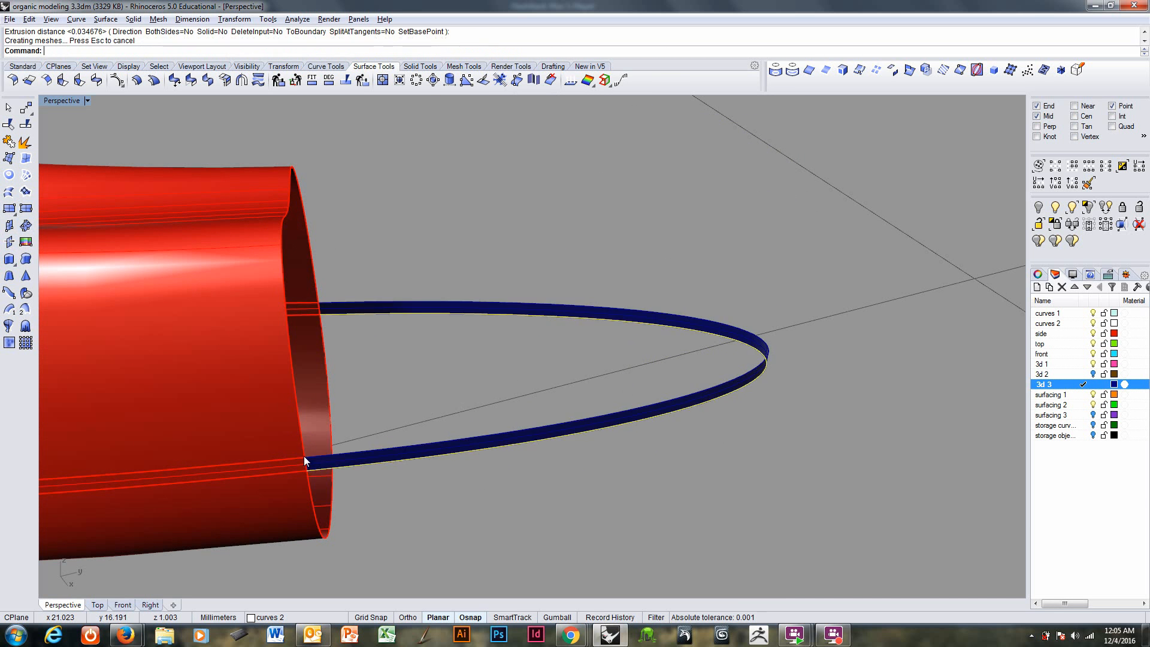
Step: Make curves 2 the current layer and extract a lengthwise U-direction isocurve along the tube's underside, ending at the opening edge
right_click_drag(354, 400, 354, 451, "ctrl")
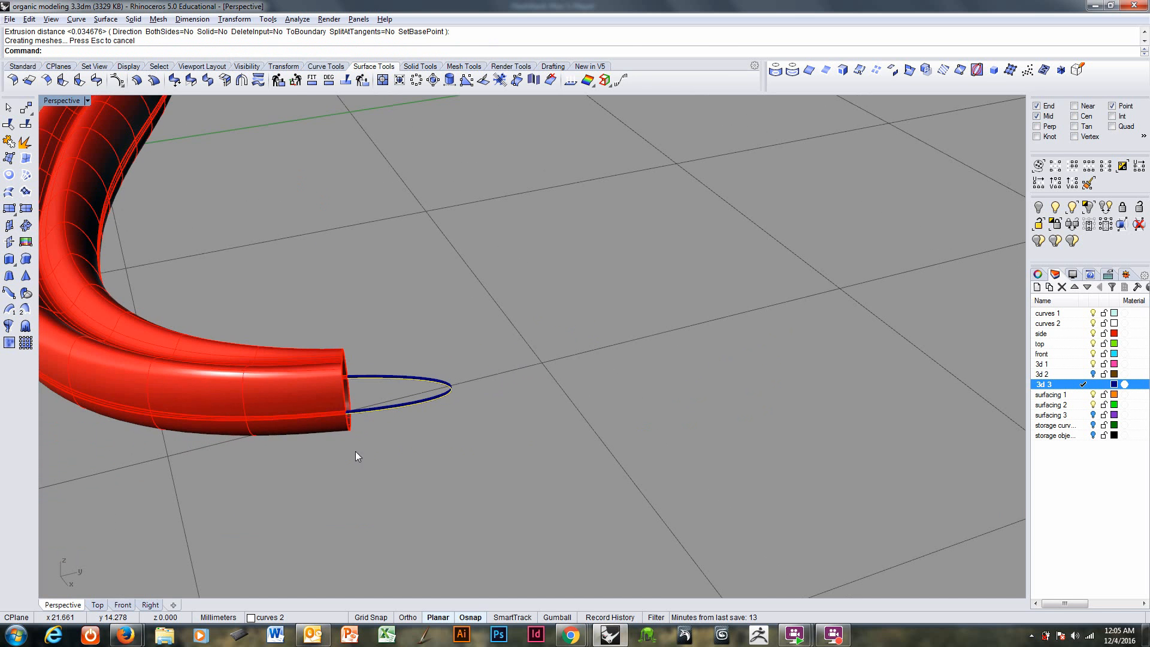
right_click_drag(253, 388, 671, 426, "shift")
right_click_drag(359, 288, 477, 306)
right_click_drag(178, 268, 310, 308)
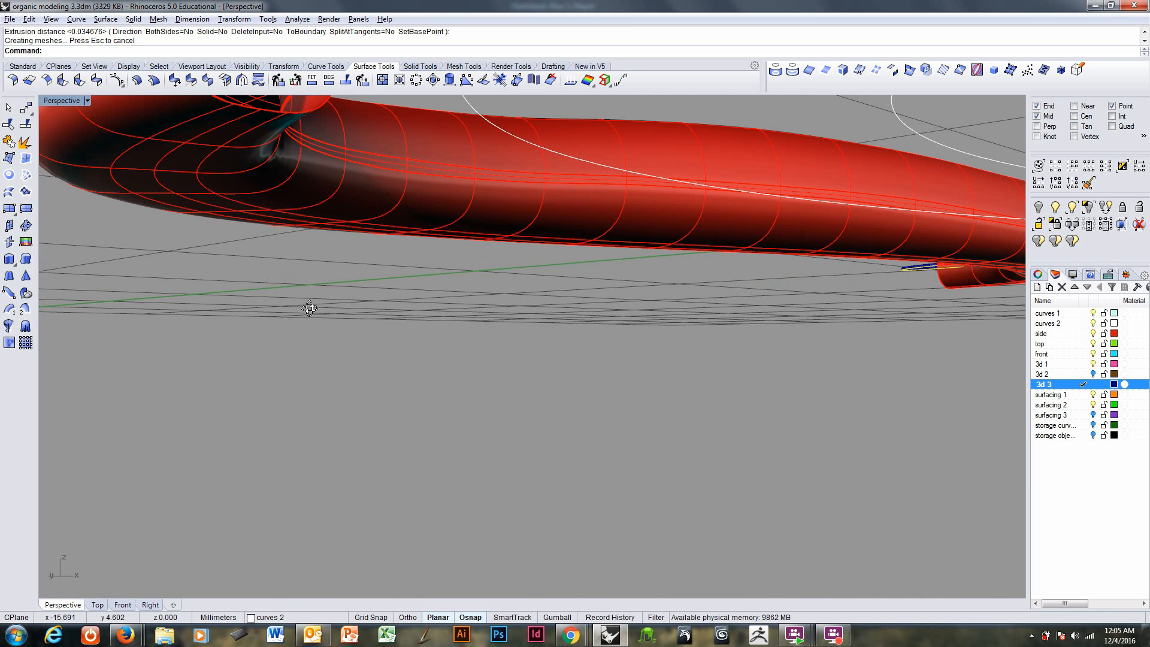
right_click_drag(288, 206, 301, 304)
left_click(1083, 324)
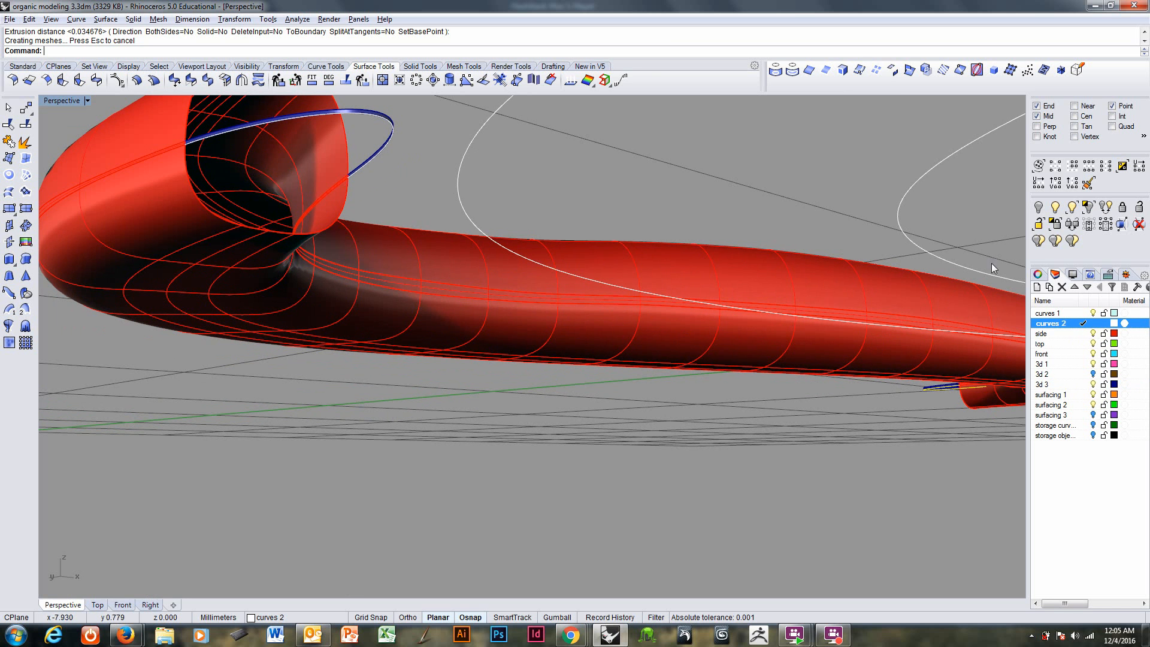
left_click(860, 71)
left_click(193, 285)
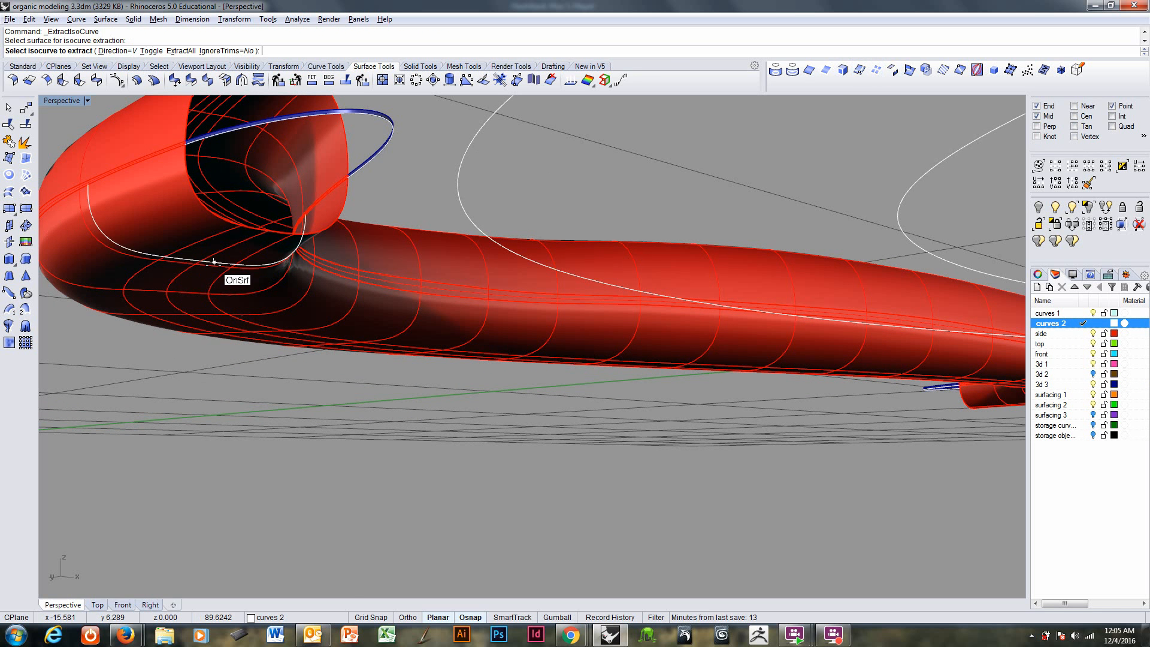
type("t")
key("Return")
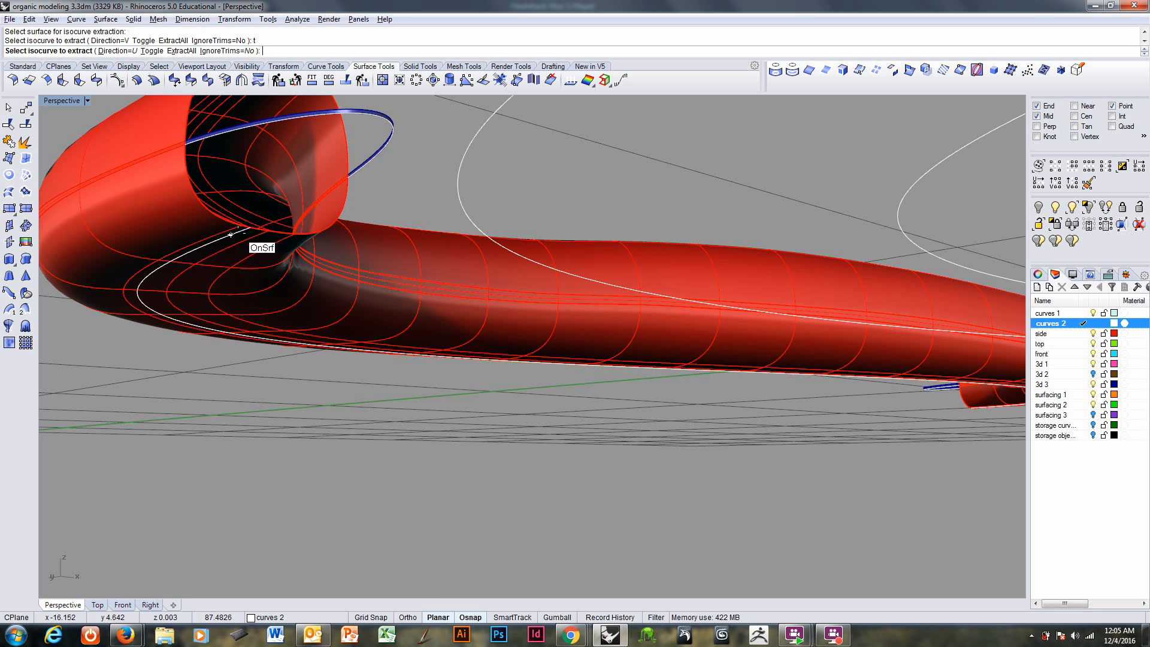
left_click(267, 228)
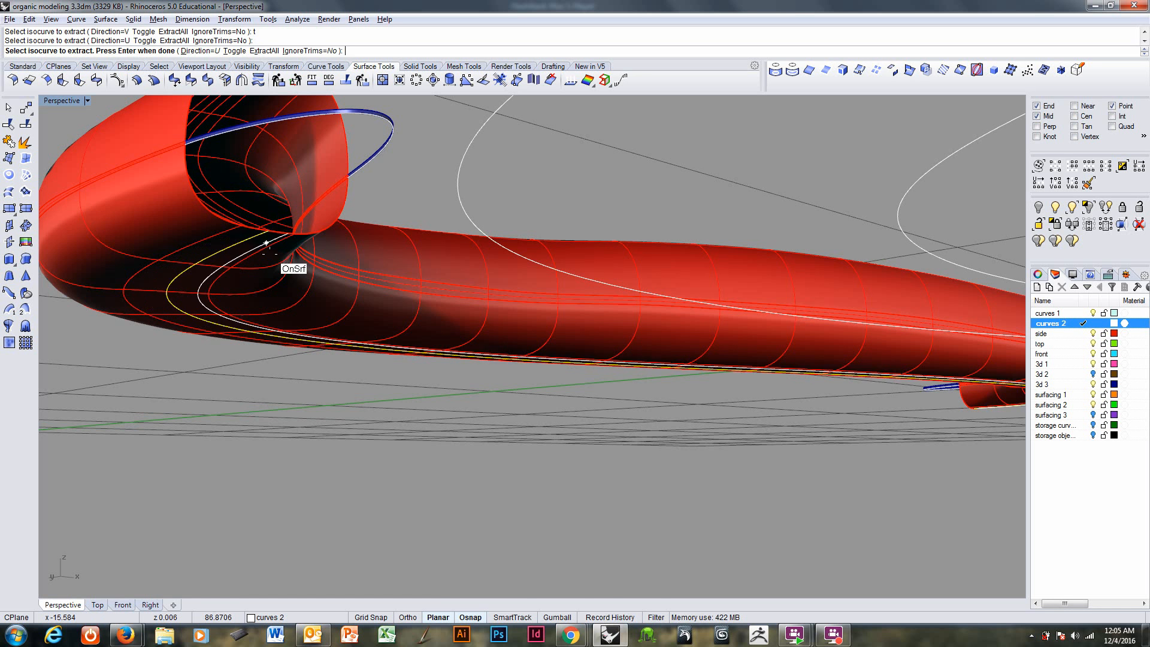
right_click(284, 242)
Step: Extract a lengthwise U-direction isocurve along the top of the tube, picked at the upper edge of the same opening
right_click_drag(288, 236, 310, 242)
right_click(273, 373)
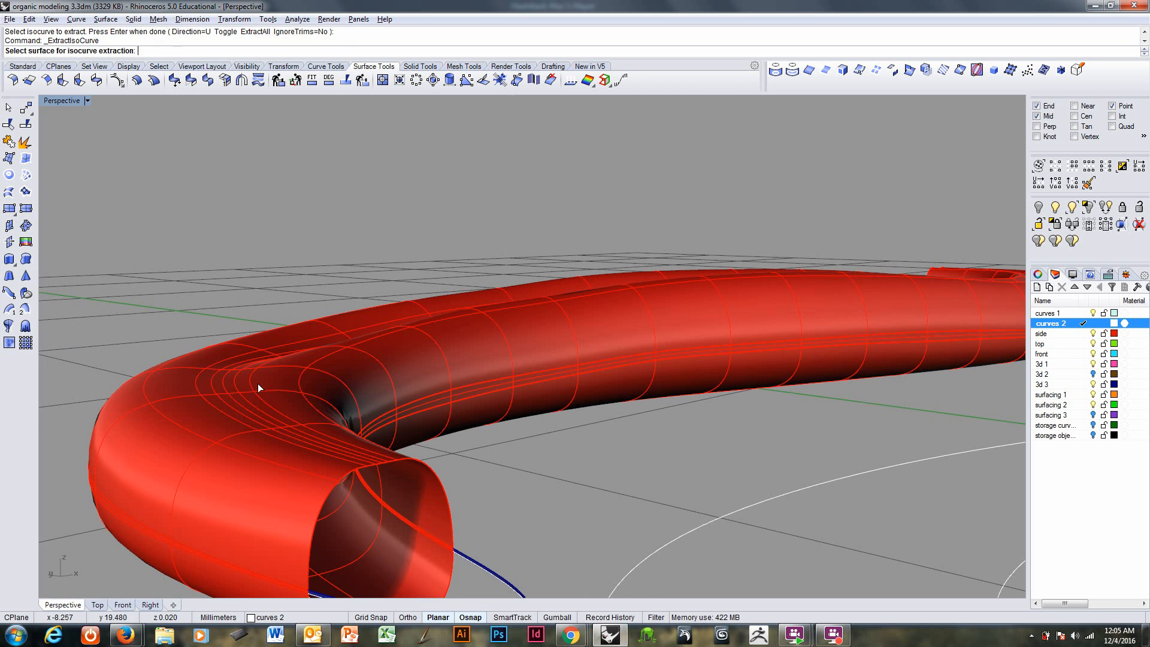
left_click(257, 385)
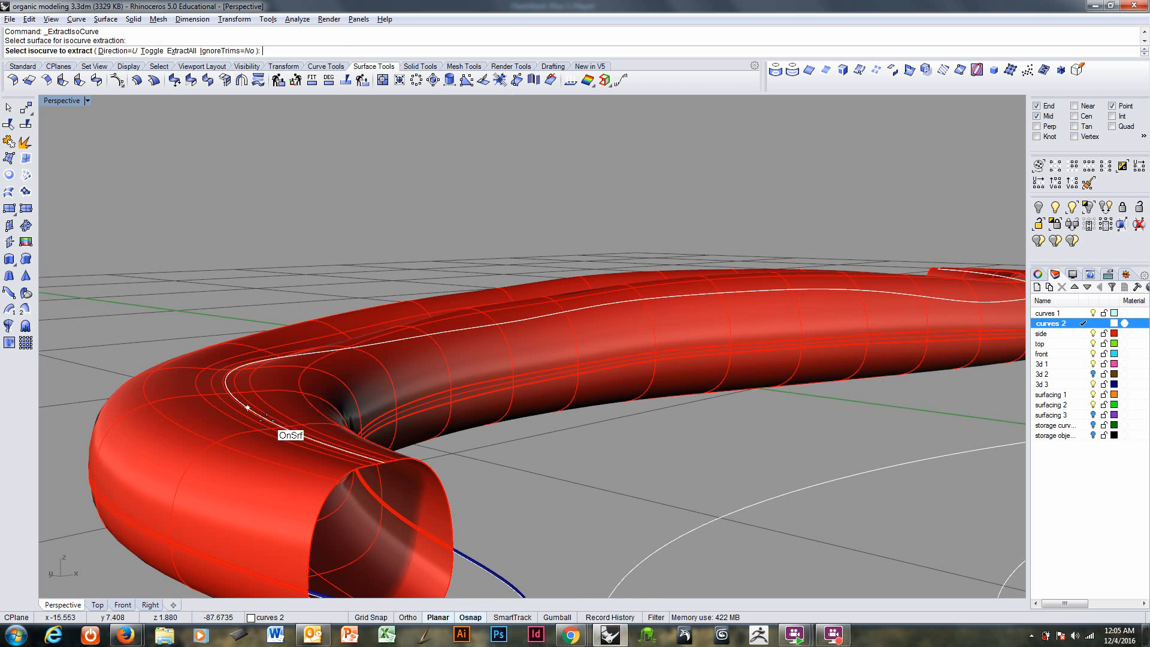
left_click(378, 465)
right_click(377, 465)
Step: Explode the narrow extruded strip at this opening into a plain surface
scroll(419, 432, "down", 4)
right_click_drag(390, 419, 325, 443, "shift")
scroll(355, 351, "up", 6)
left_click(336, 454)
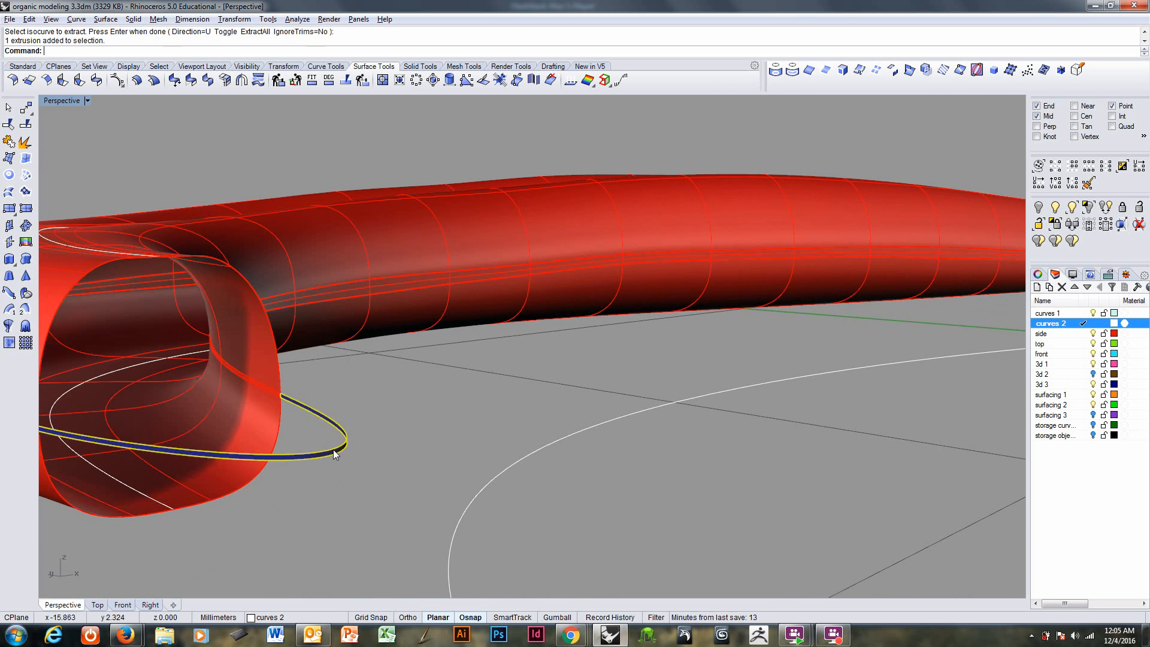
key("Return")
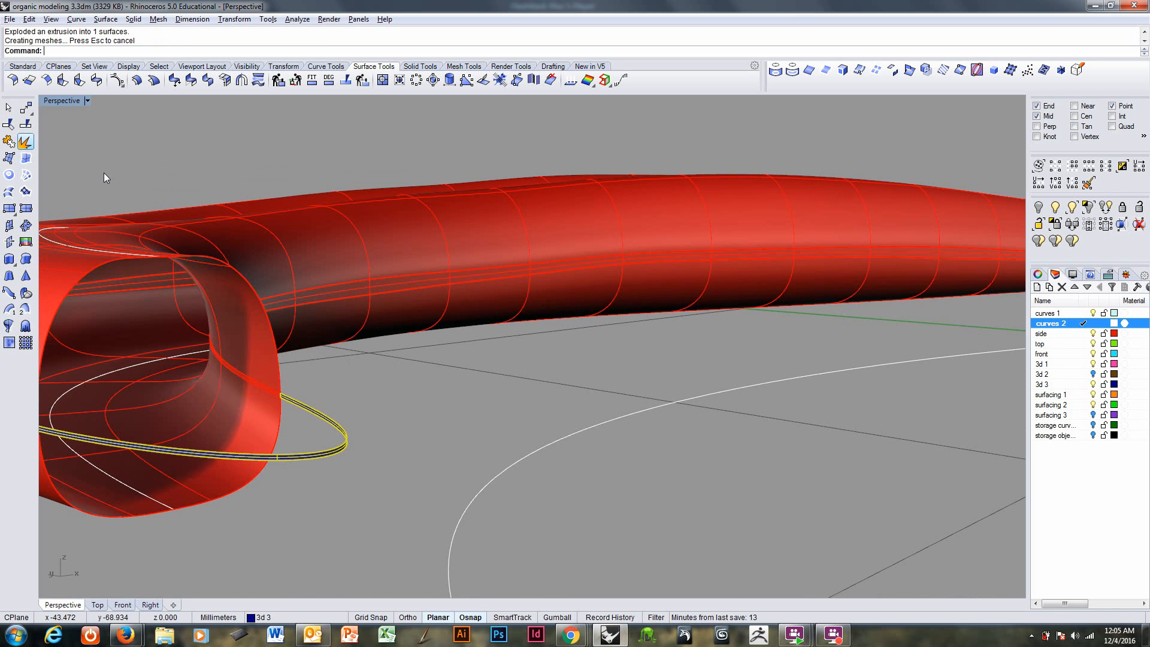
Step: Extract a short V-direction isocurve across the height of the strip, near its rounded tip
scroll(393, 426, "up", 2)
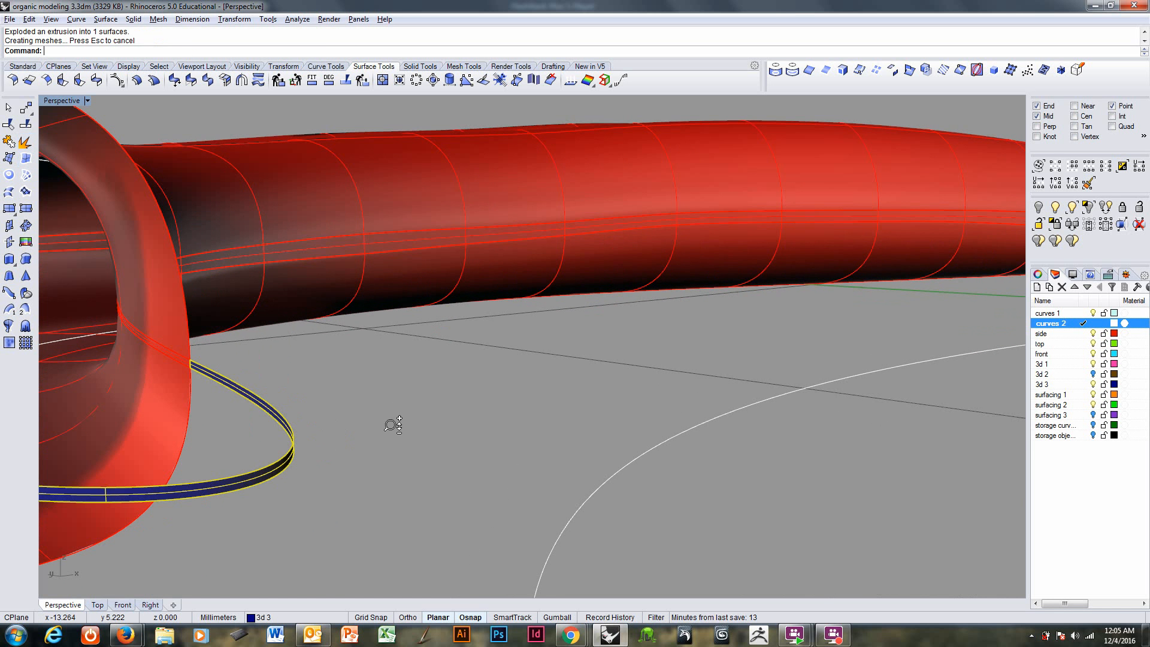
left_click(860, 71)
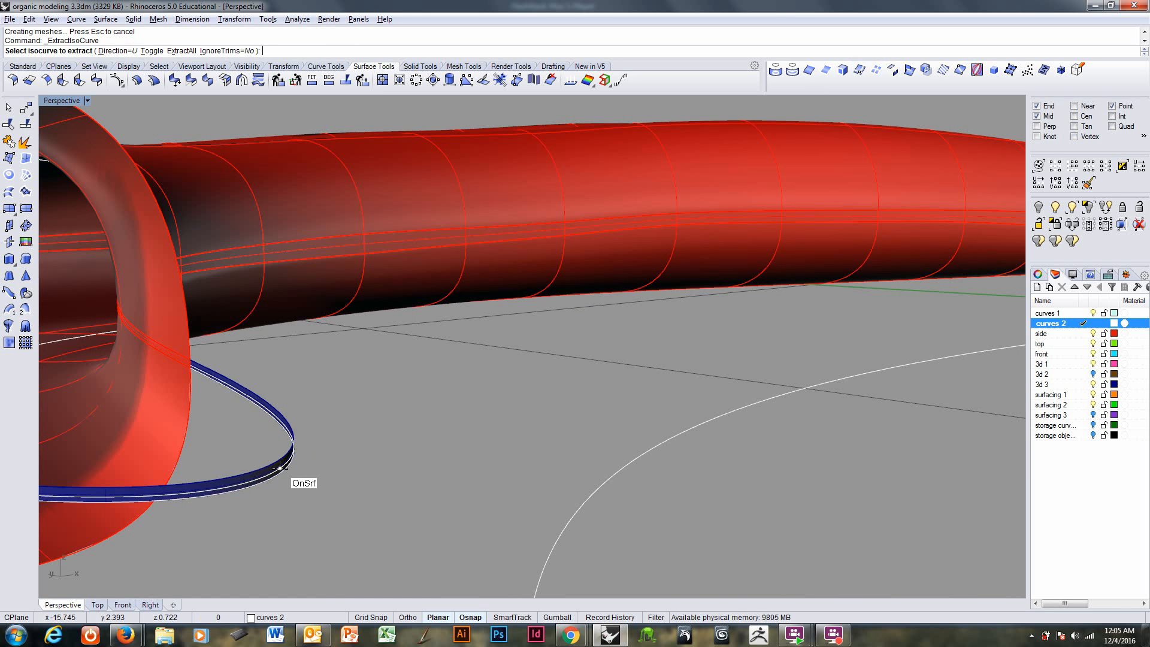
type("t")
key("Return")
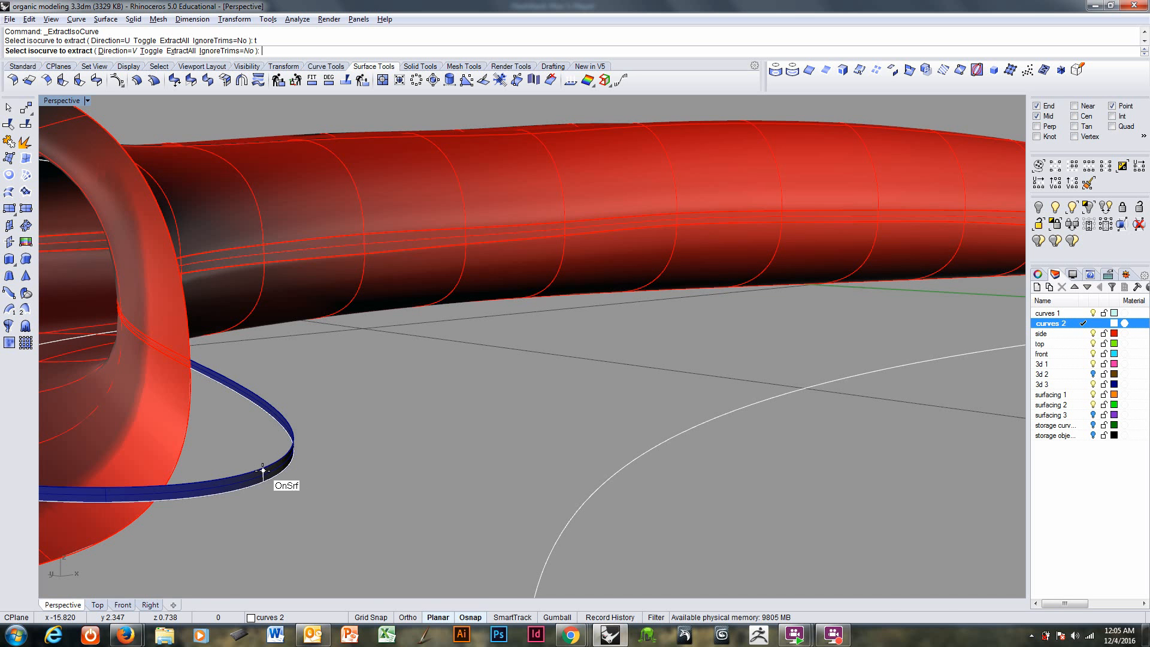
left_click(215, 481)
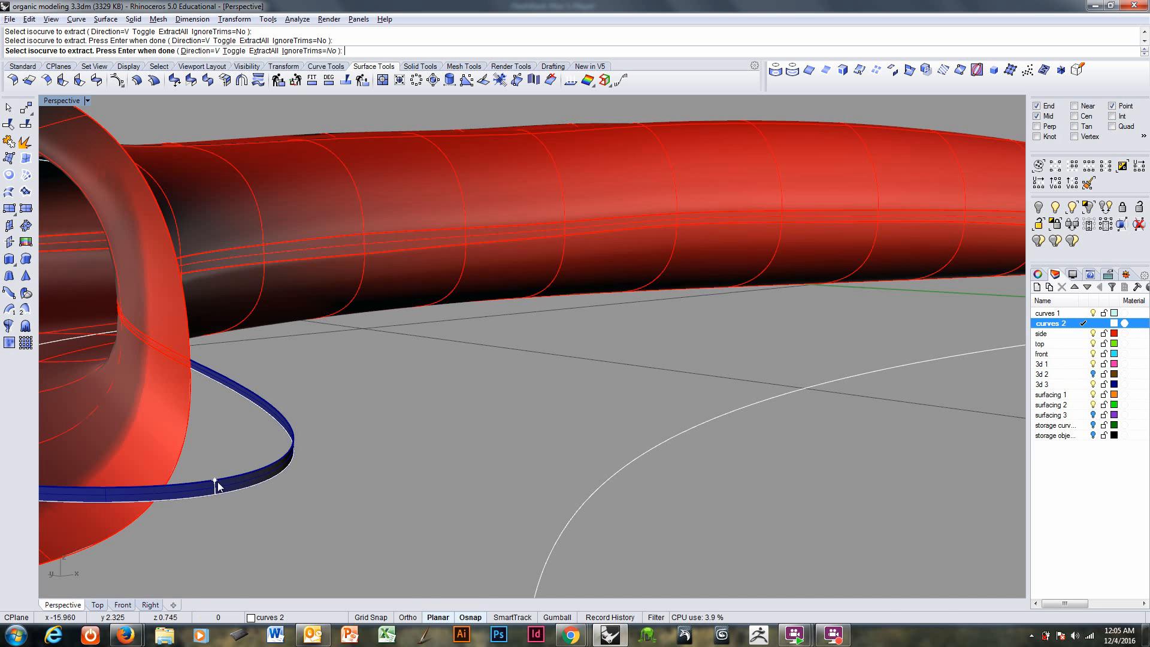
key("Return")
Step: Start an adjustable curve blend from the tube's top isocurve to the upper end of the strip's short cross isocurve, with curvature continuity
scroll(247, 430, "down", 5)
scroll(306, 396, "up", 2)
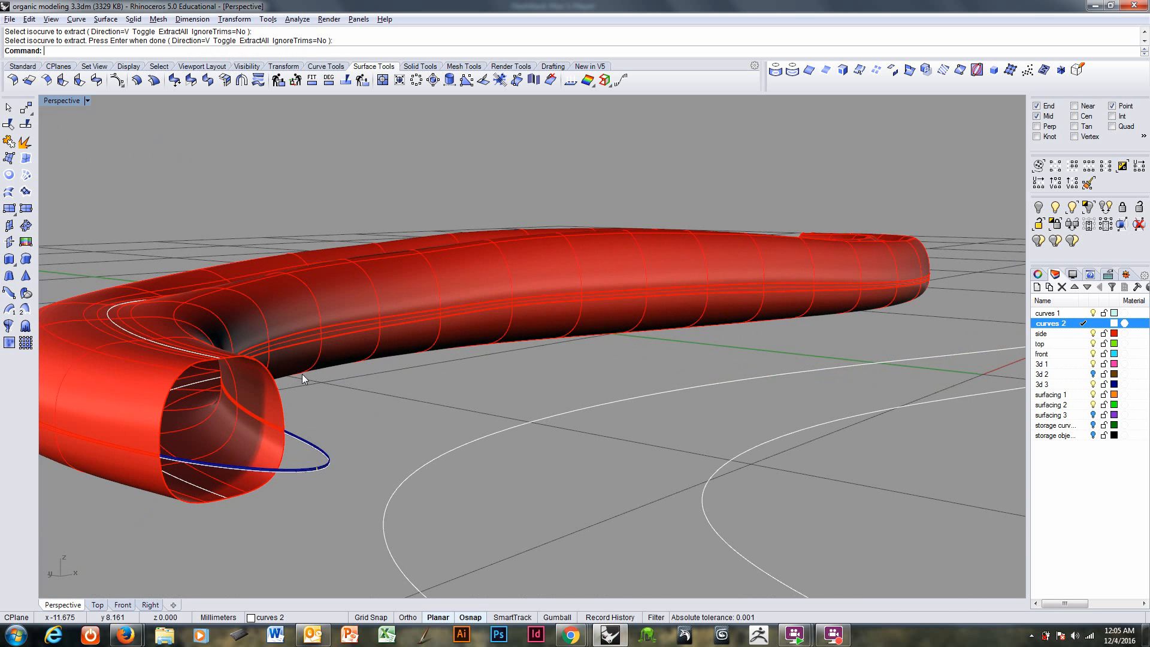
right_click(109, 52)
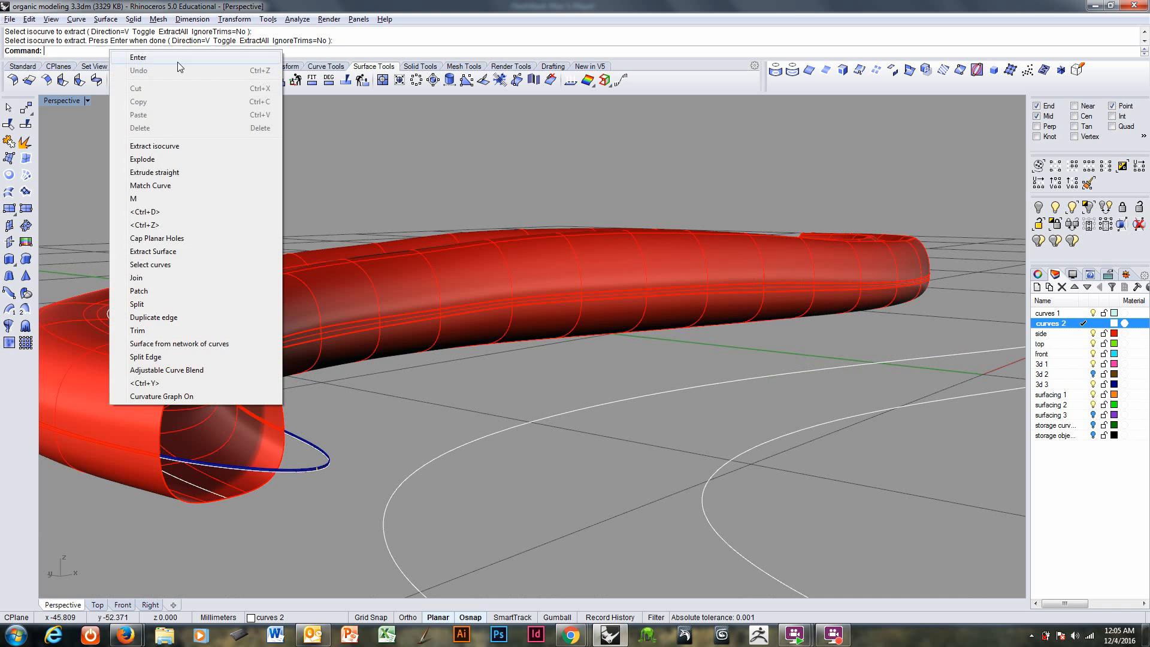
left_click(179, 370)
scroll(191, 359, "up", 2)
left_click(207, 350)
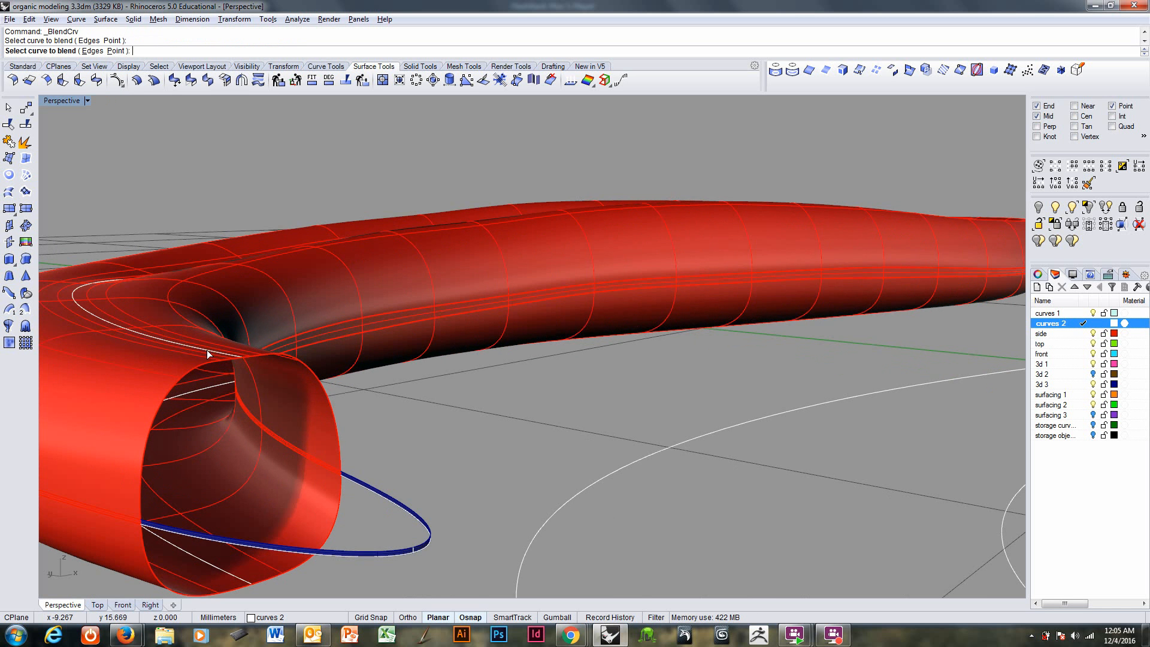
right_click_drag(383, 523, 317, 419)
scroll(347, 456, "up", 2)
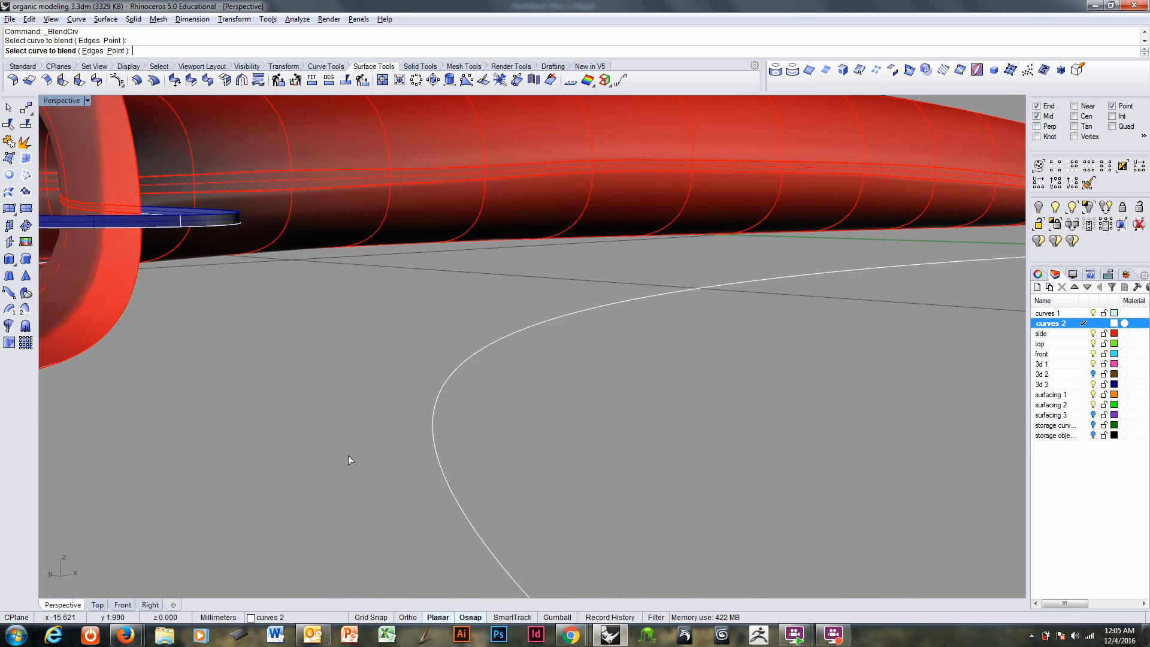
right_click_drag(273, 366, 217, 312, "ctrl")
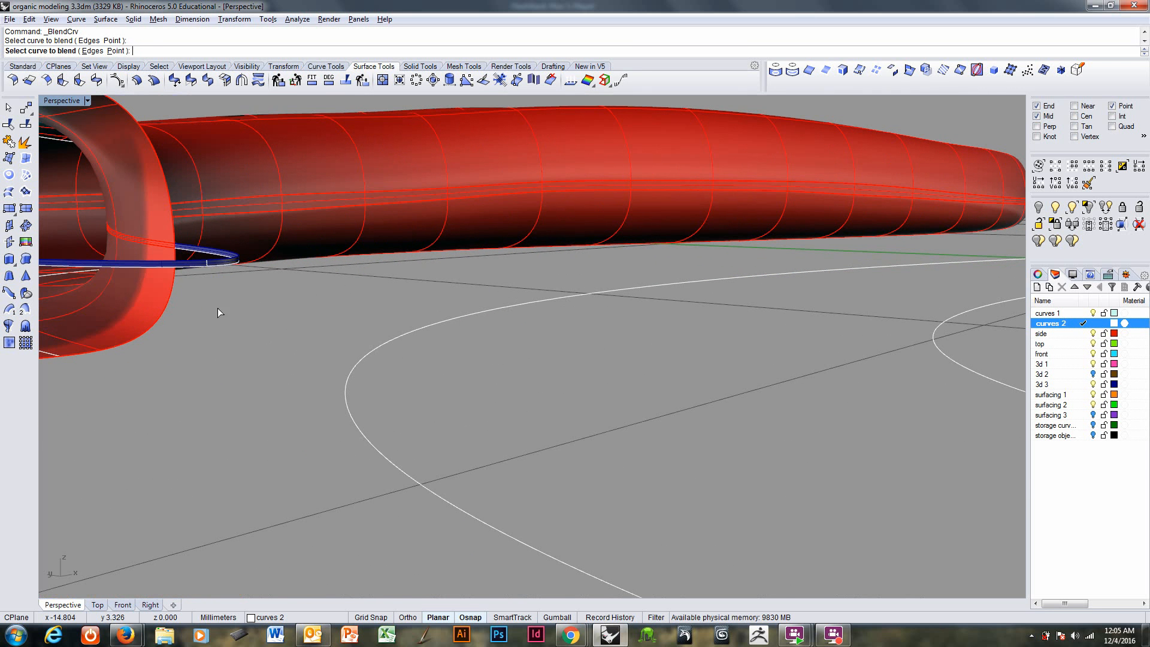
left_click(207, 265)
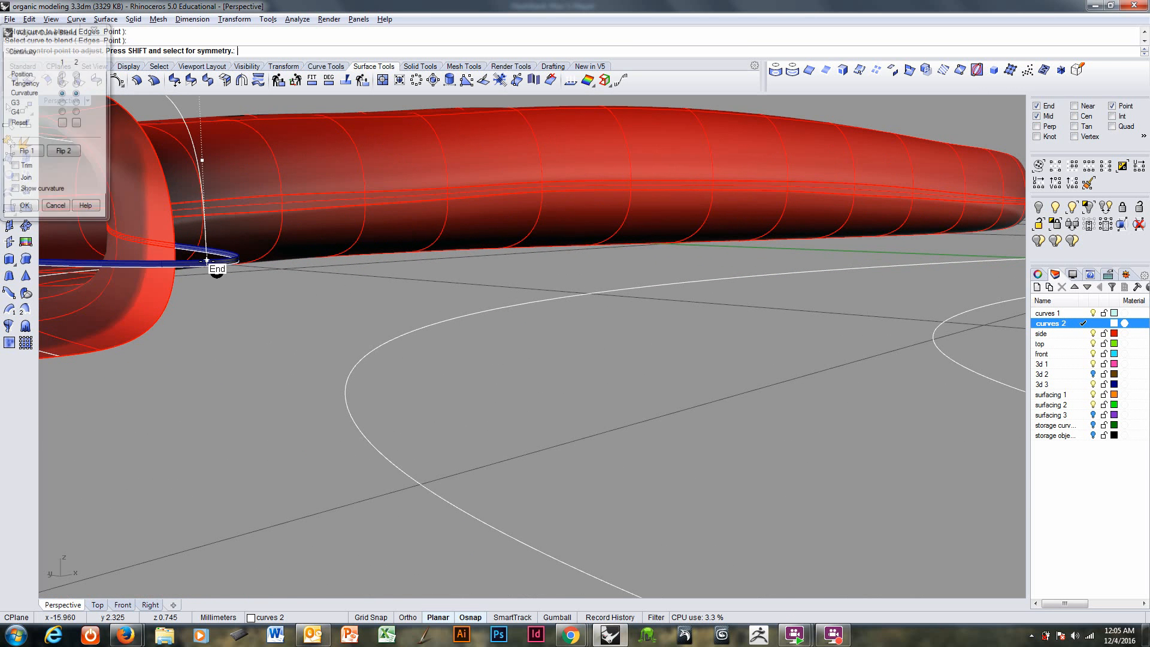
Step: Shorten the blend's handles at the strip end so it forms an even rounded arc, and accept the curve
right_click_drag(335, 285, 447, 242, "ctrl")
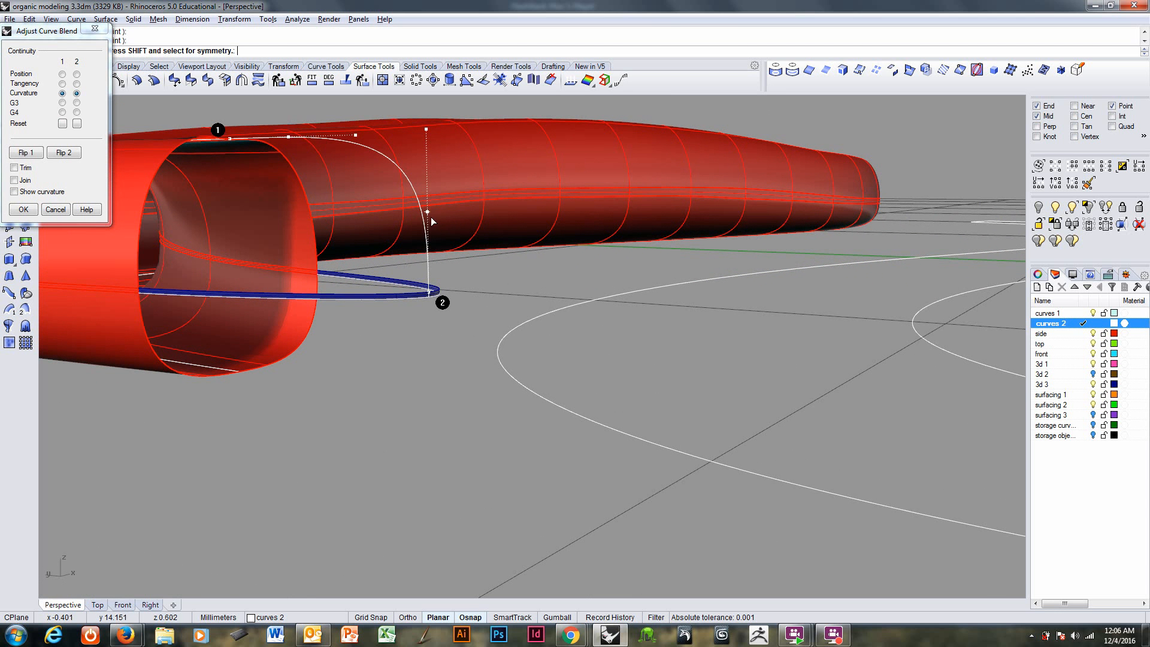
mouse_move(431, 217)
left_mouse_down()
mouse_move(429, 257)
mouse_move(429, 217)
left_mouse_up()
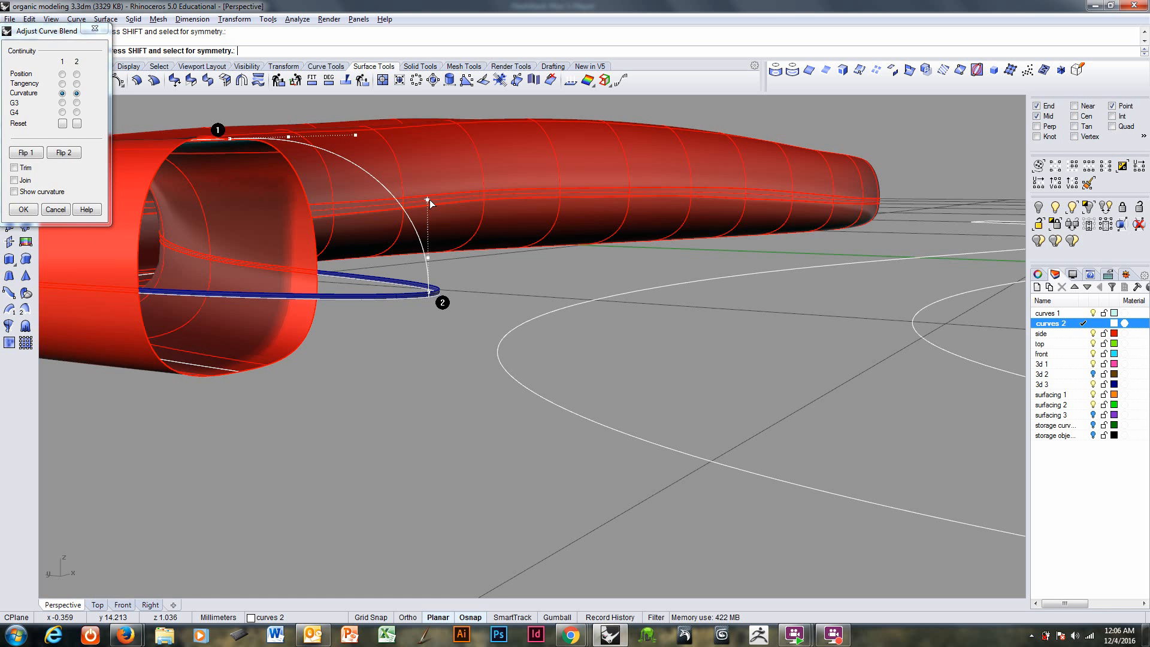
key("Return")
Step: Zoom to the end strip and examine the upper blend curve and the opening from several sides and from underneath
right_click_drag(427, 250, 430, 264)
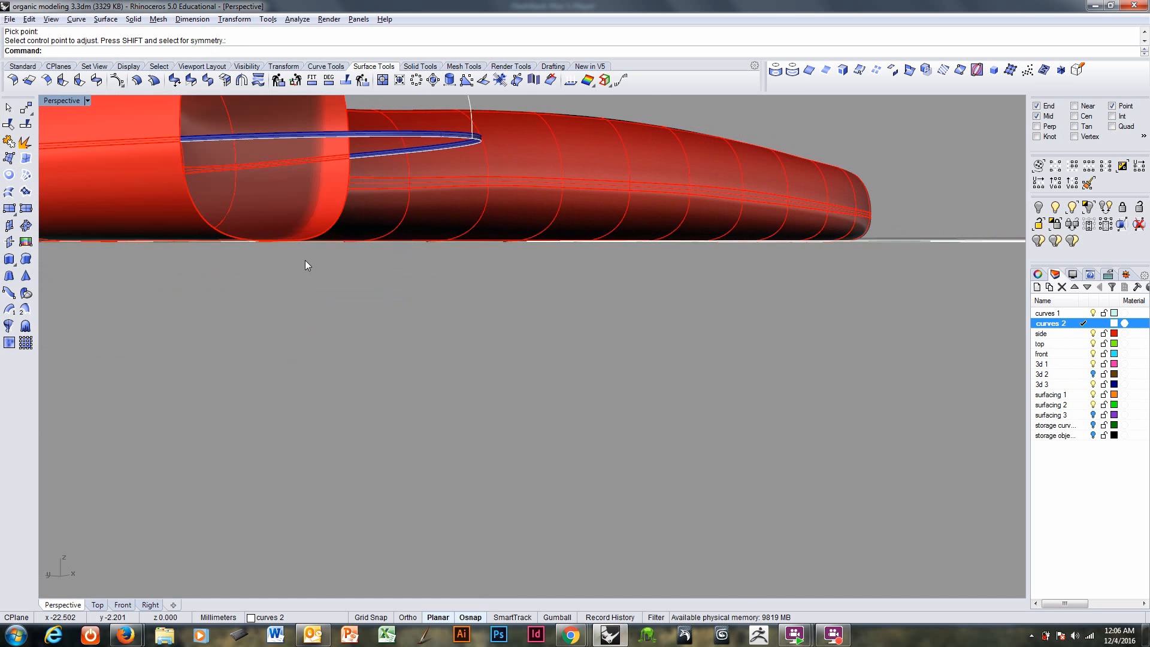
mouse_move(305, 263)
right_mouse_down()
mouse_move(311, 247)
mouse_move(310, 297)
mouse_move(314, 281)
right_mouse_up()
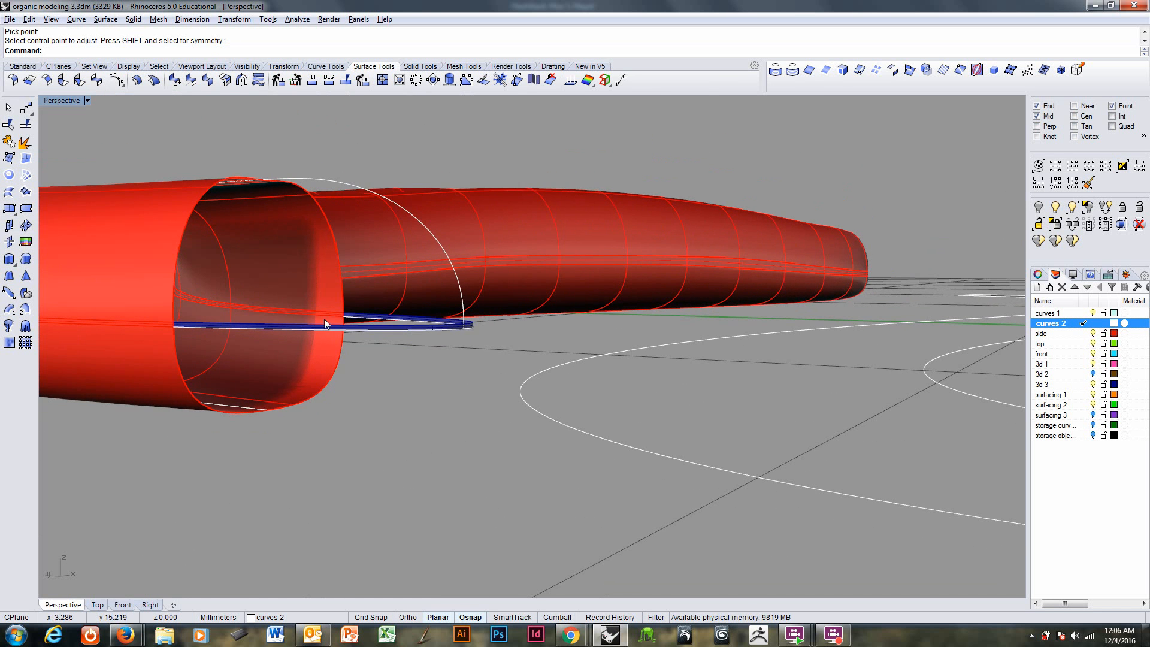
left_click(353, 326)
left_click(386, 357)
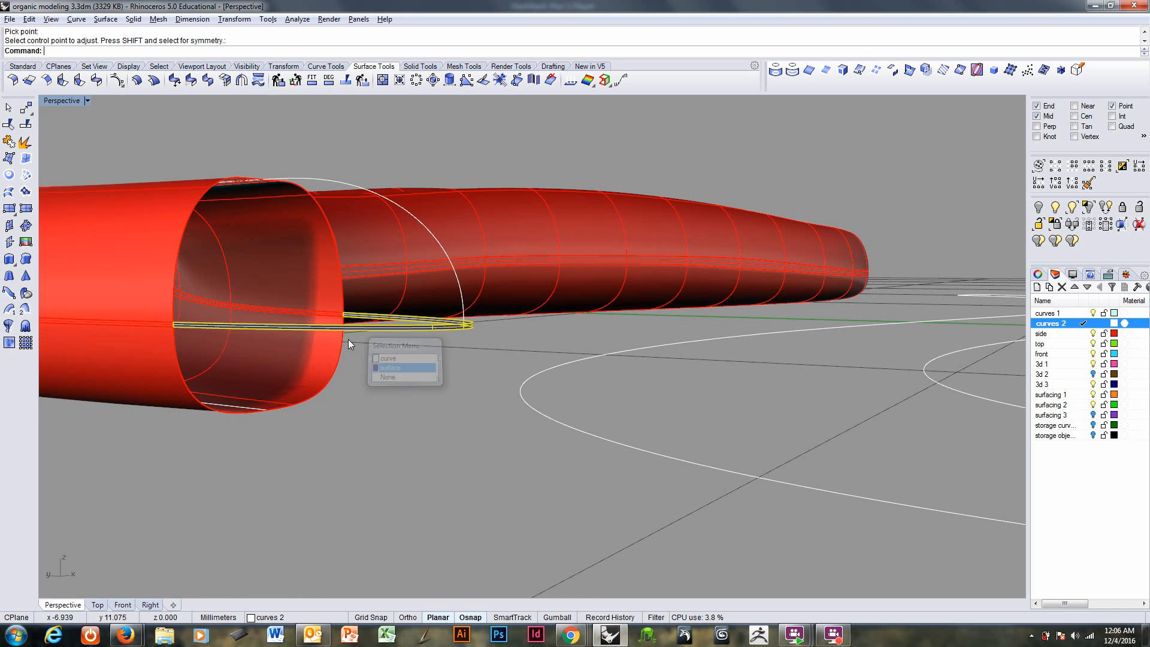
left_click(95, 66)
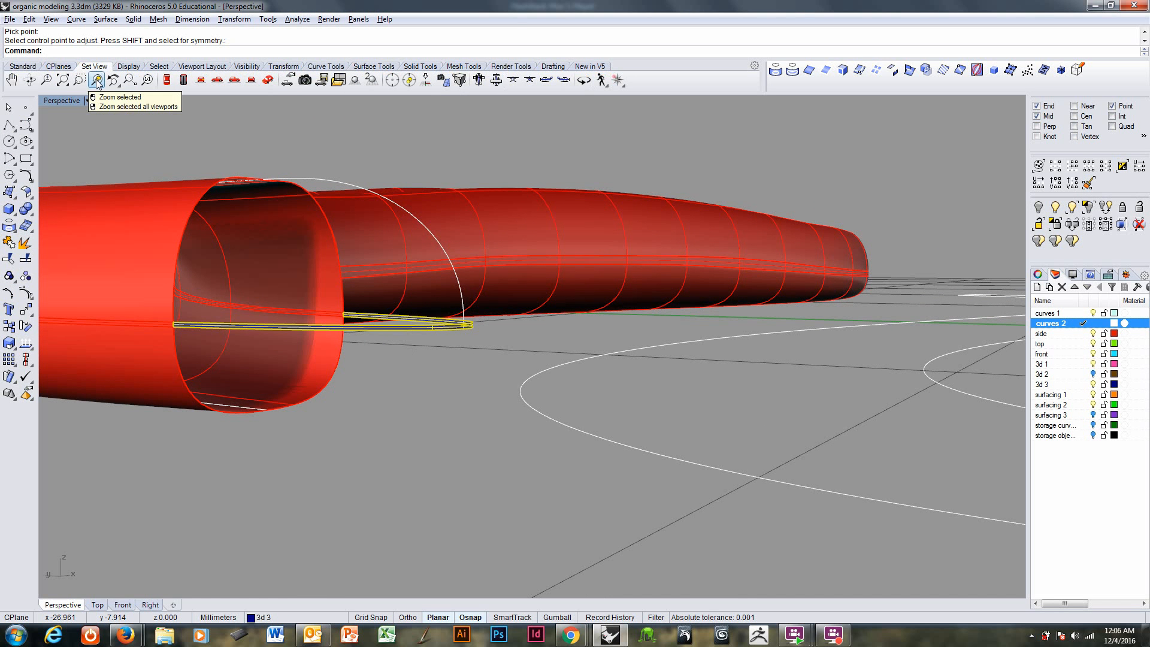
left_click(97, 80)
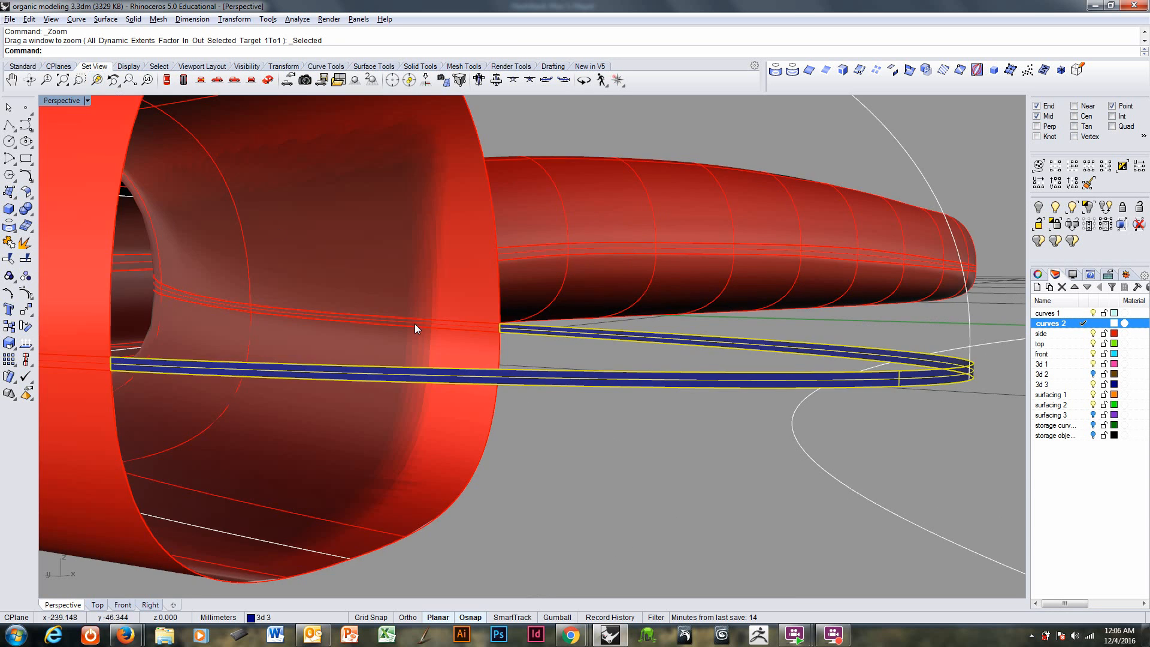
right_click_drag(414, 328, 405, 364)
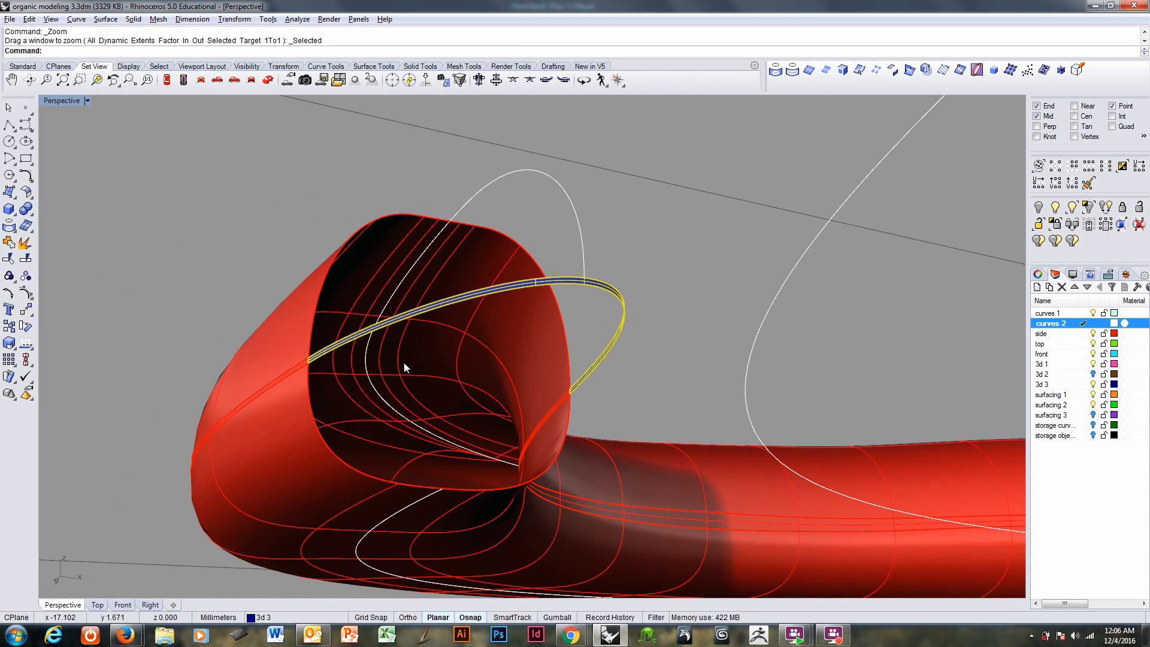
left_click(639, 382)
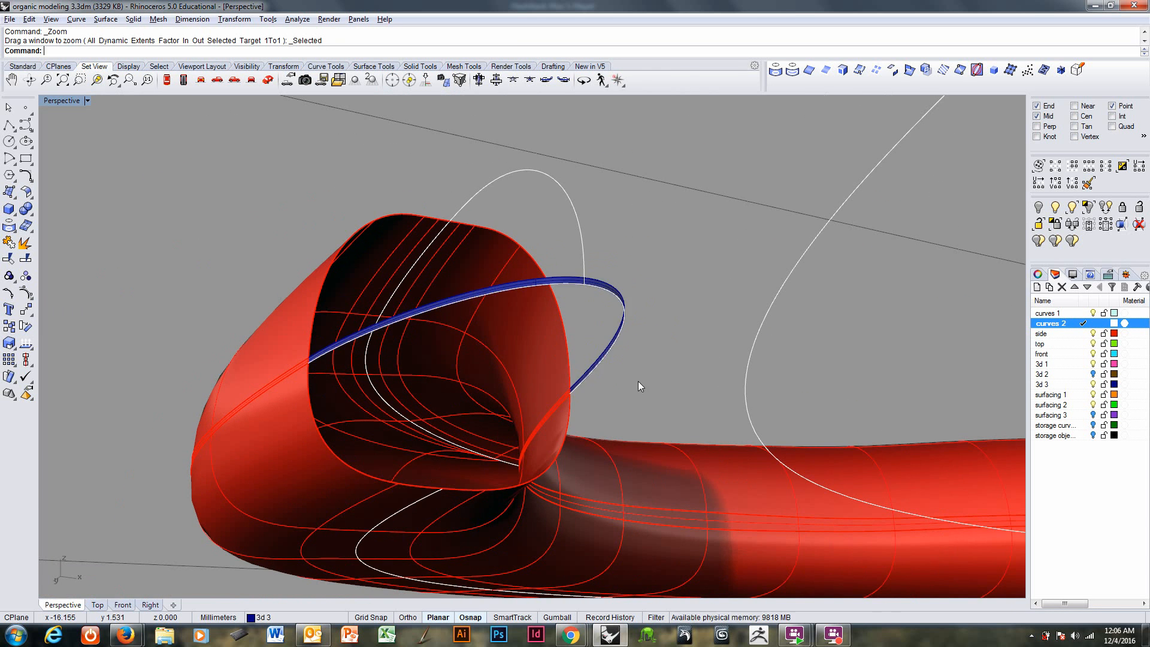
Step: Start an adjustable curve blend from the tube's underside isocurve to the lower end of the strip's short cross isocurve, with curvature continuity
middle_click(244, 55)
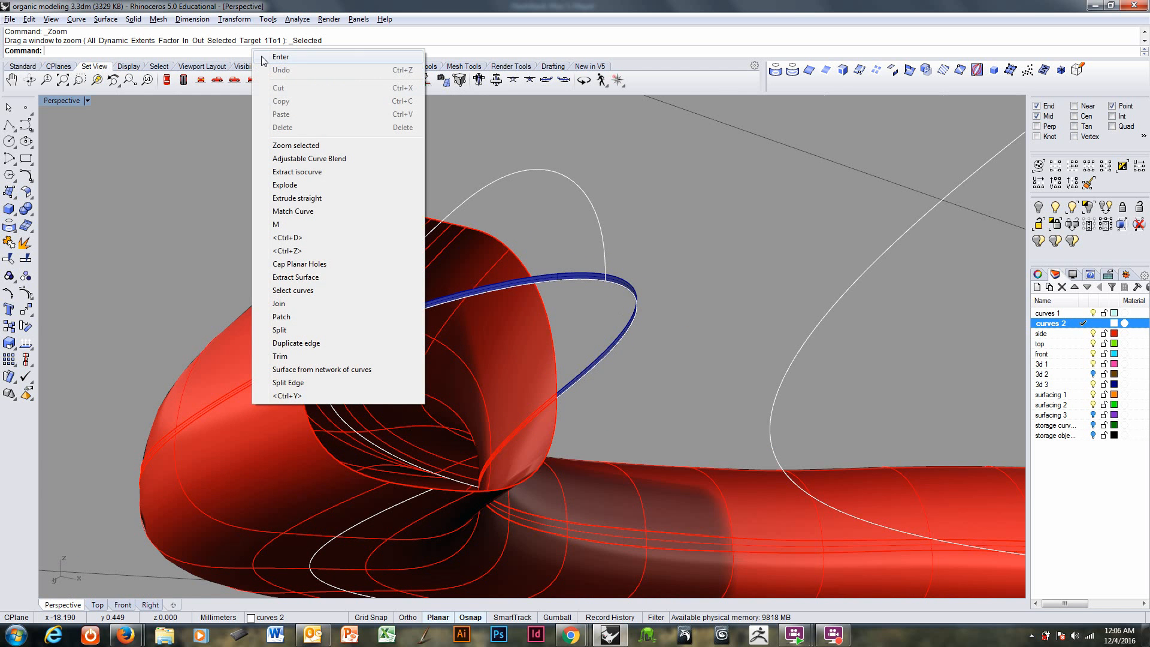
left_click(317, 159)
left_click(412, 498)
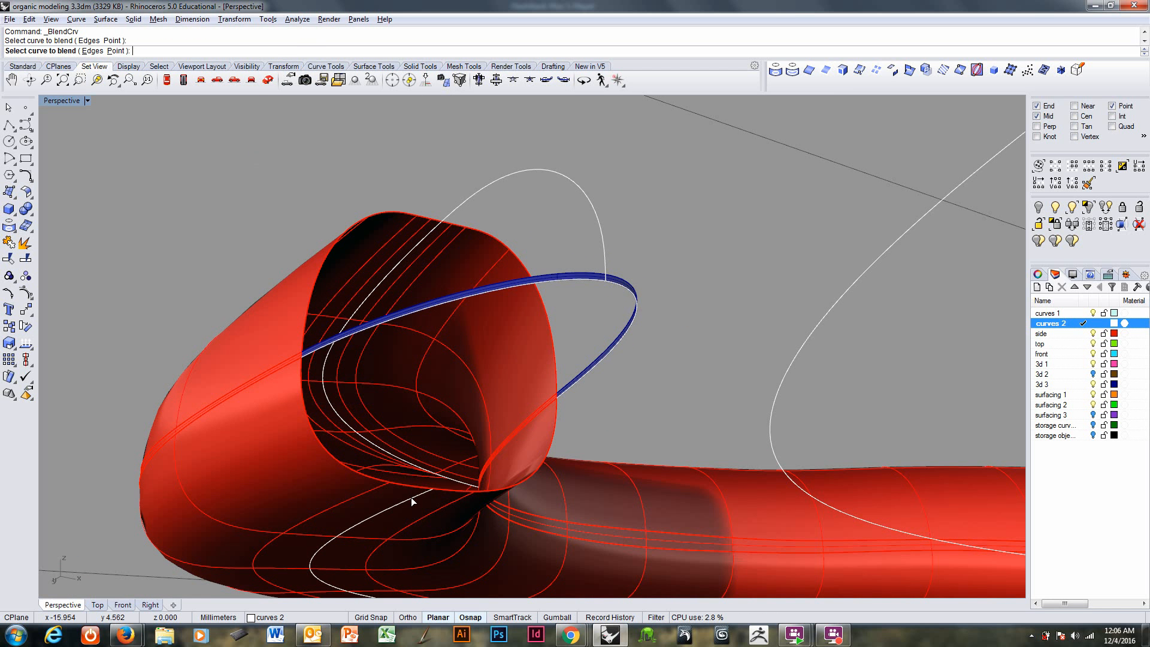
left_click(606, 278)
scroll(606, 278, "down", 1)
left_click(606, 278)
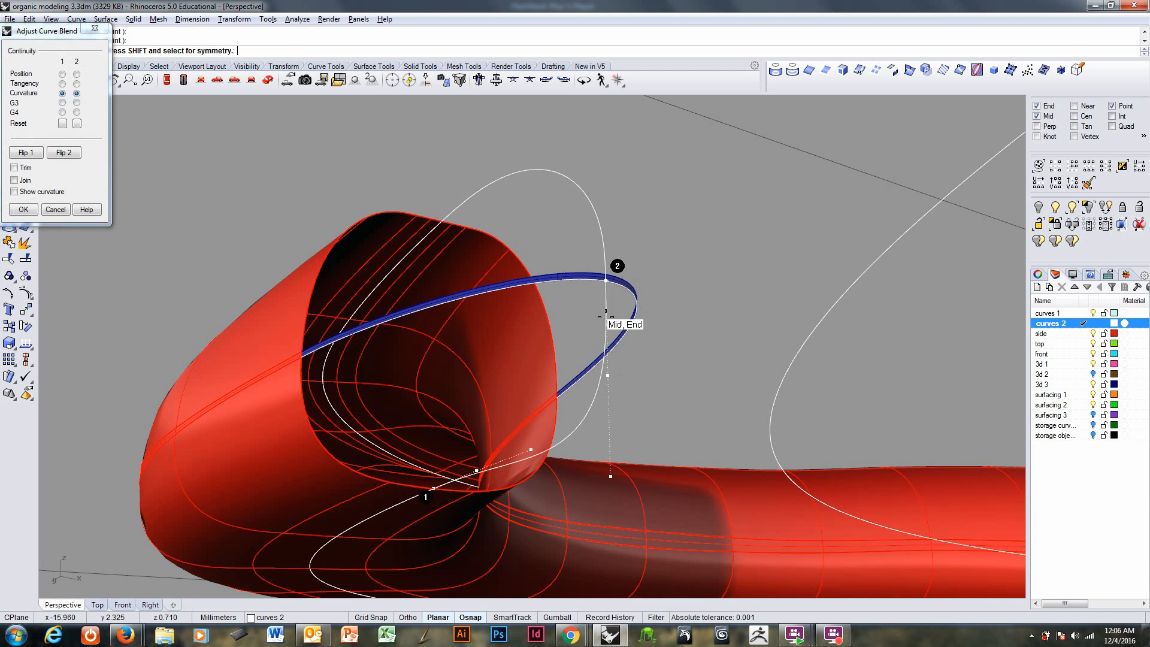
Step: Adjust the lower blend's handles at both ends until it rounds smoothly like the upper one, and accept the curve
right_click_drag(609, 314, 724, 438)
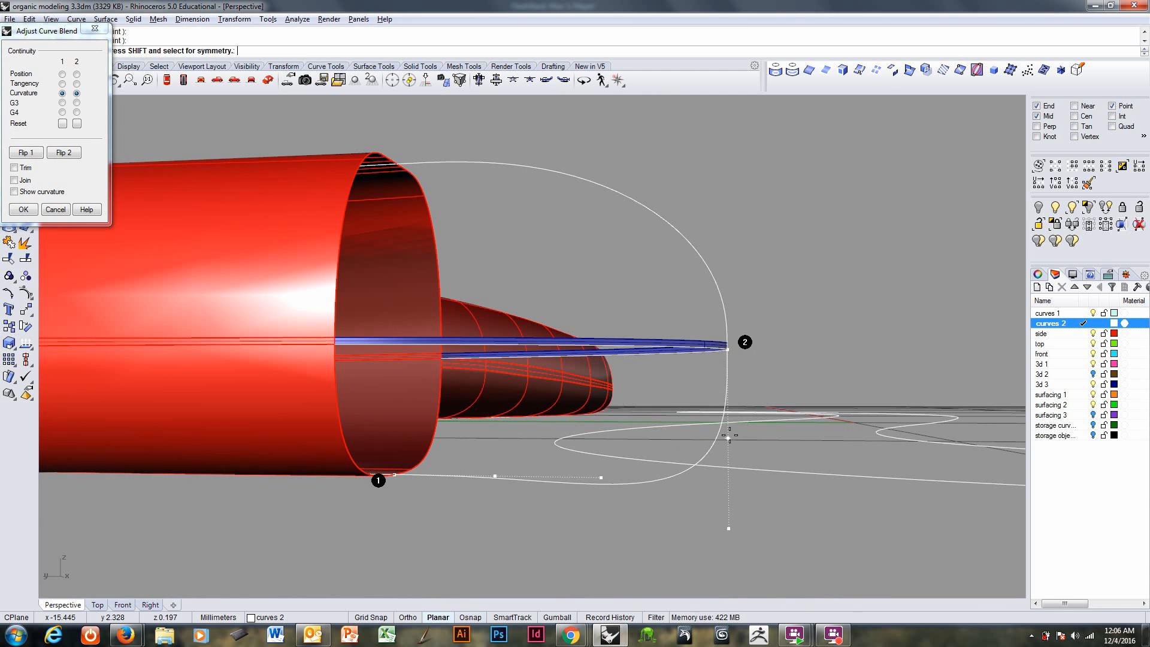
mouse_move(729, 440)
left_mouse_down()
mouse_move(731, 389)
mouse_move(727, 452)
left_mouse_up()
right_click_drag(722, 456, 732, 435)
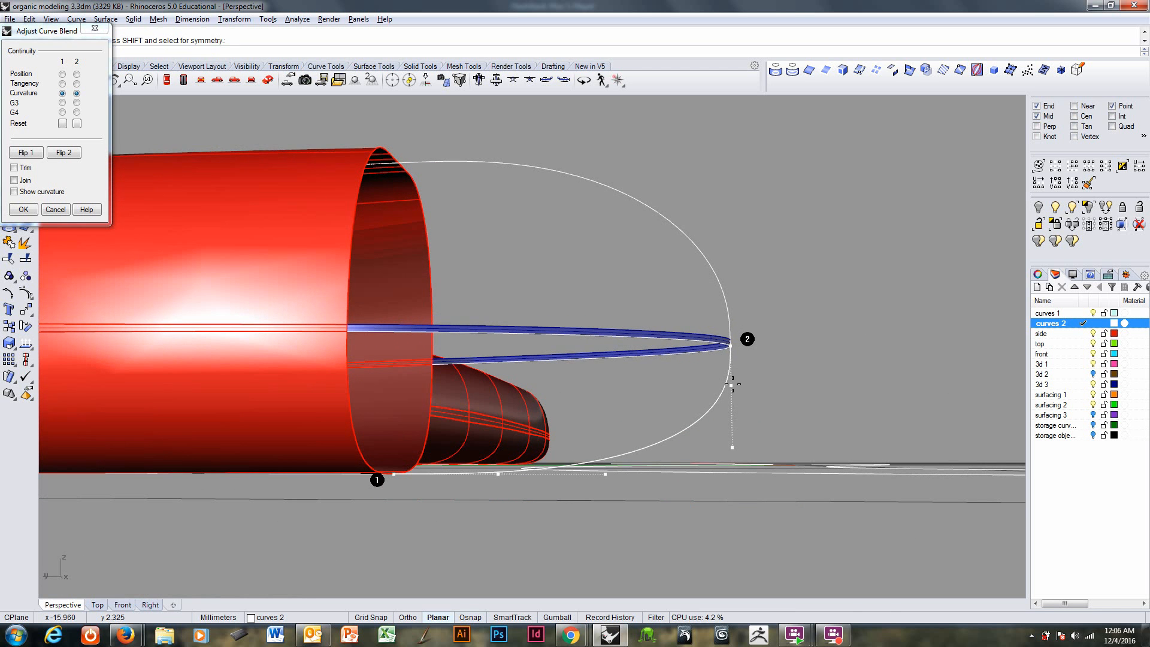
left_click_drag(733, 385, 732, 382)
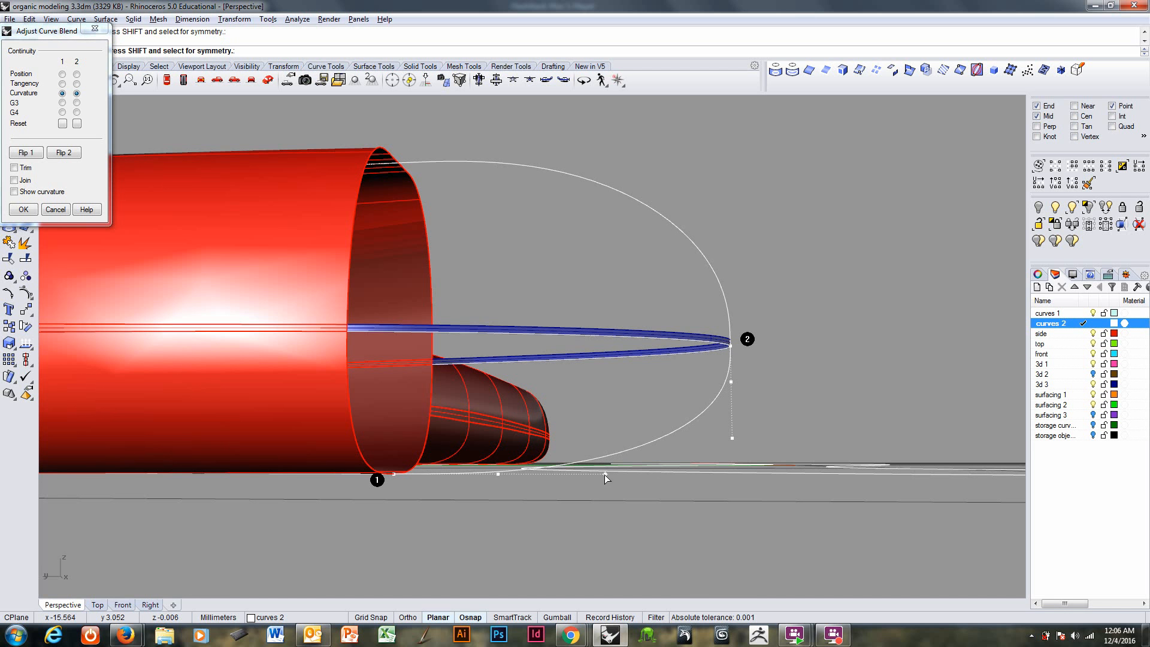
left_click_drag(606, 474, 640, 474)
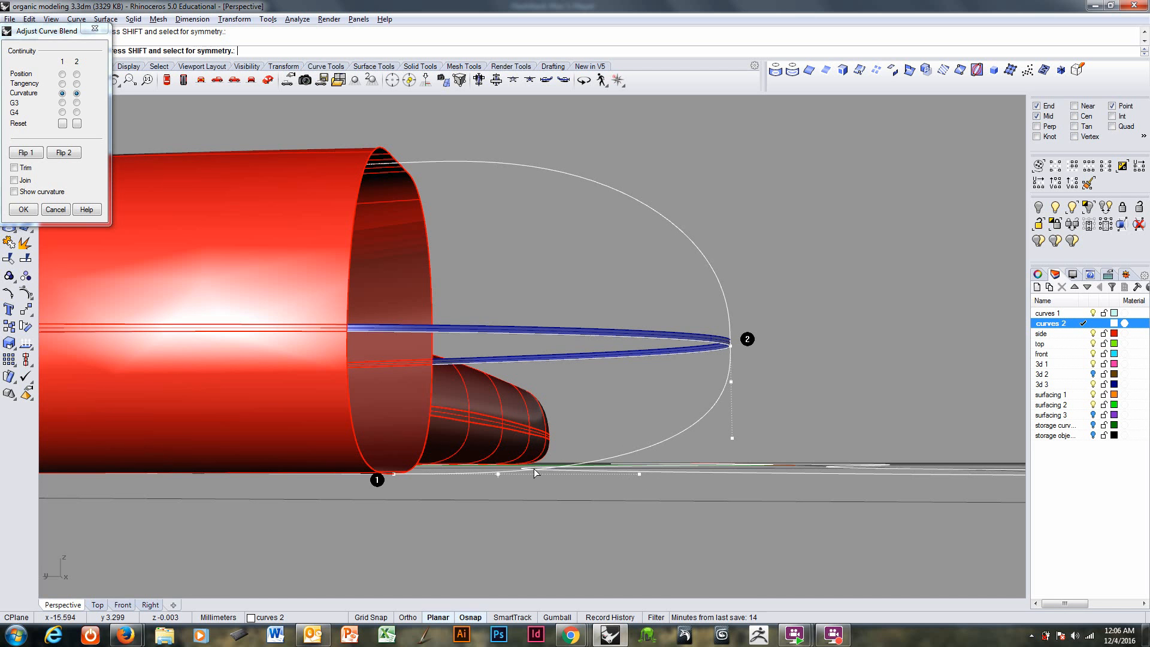
left_click_drag(497, 474, 488, 475)
left_click_drag(732, 438, 733, 454)
left_click_drag(731, 382, 732, 376)
left_click_drag(730, 436, 729, 453)
right_click_drag(730, 453, 652, 408)
right_click(661, 483)
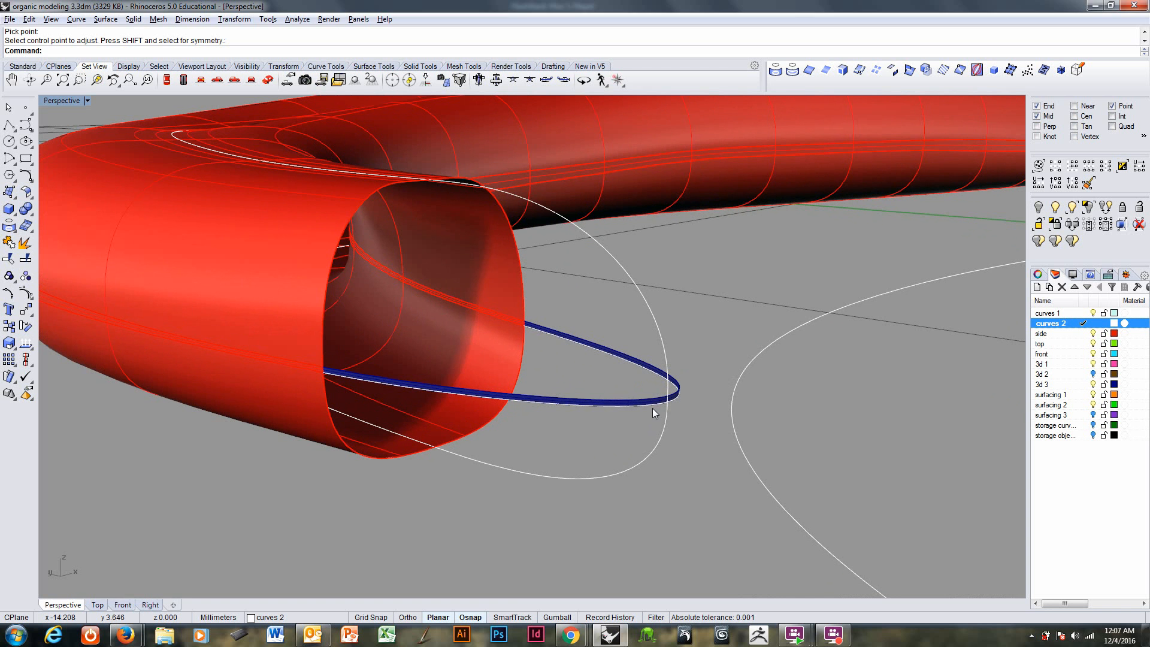
Step: Delete the original rounded end curve lying along the strip's edge
left_click(653, 408)
key("Delete")
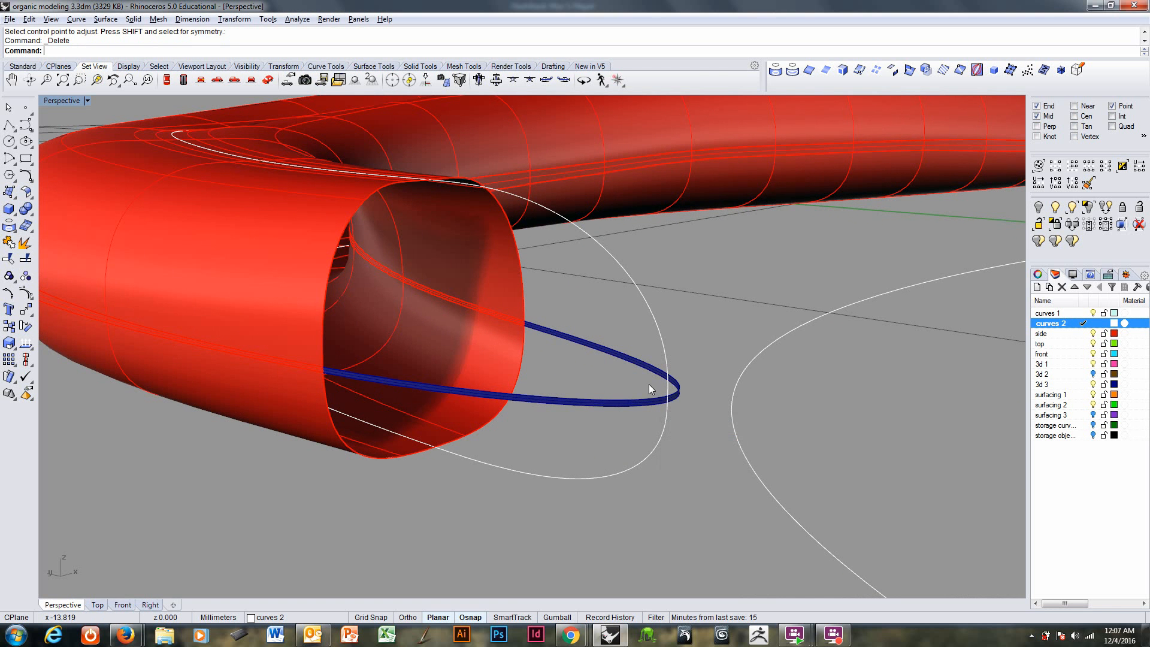
left_click_drag(700, 420, 699, 420)
Step: Split the end strip's upper and lower edges at the points where the upper and lower profile blend curves meet them
right_click_drag(663, 416, 584, 419)
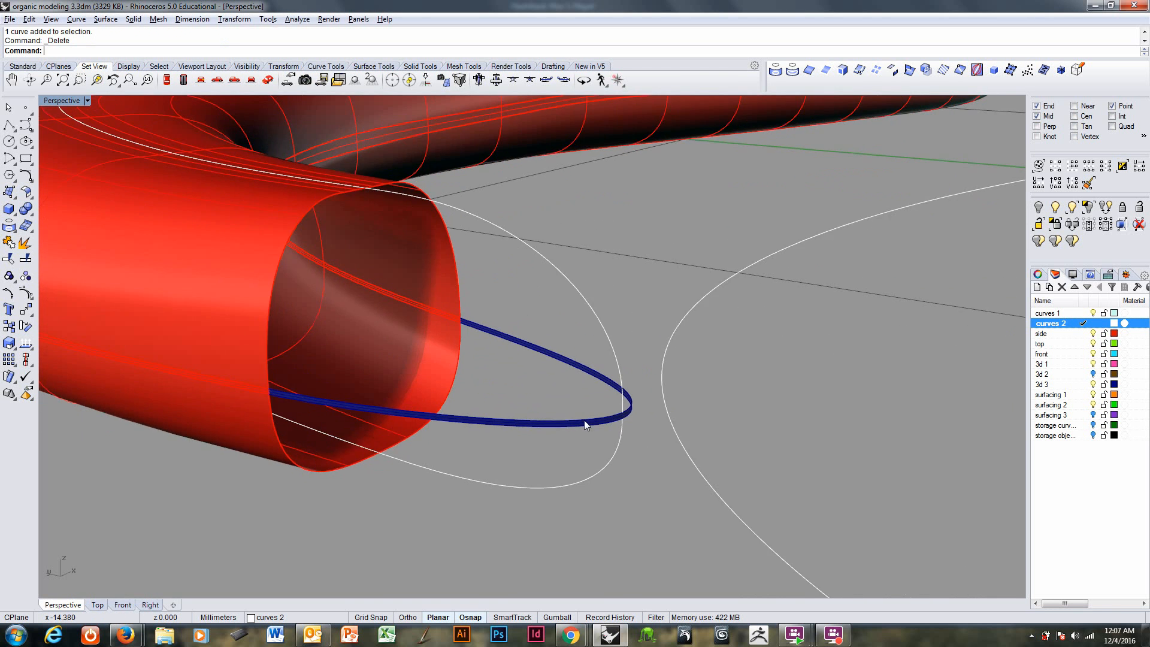
left_click(297, 20)
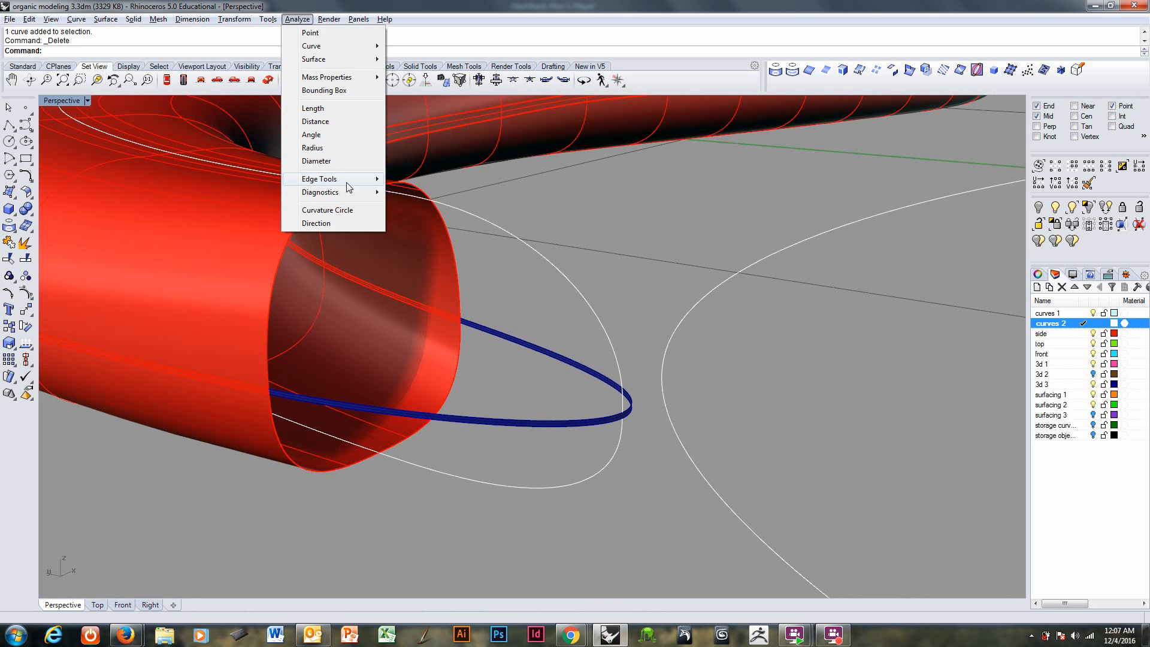
mouse_move(349, 181)
left_click(422, 199)
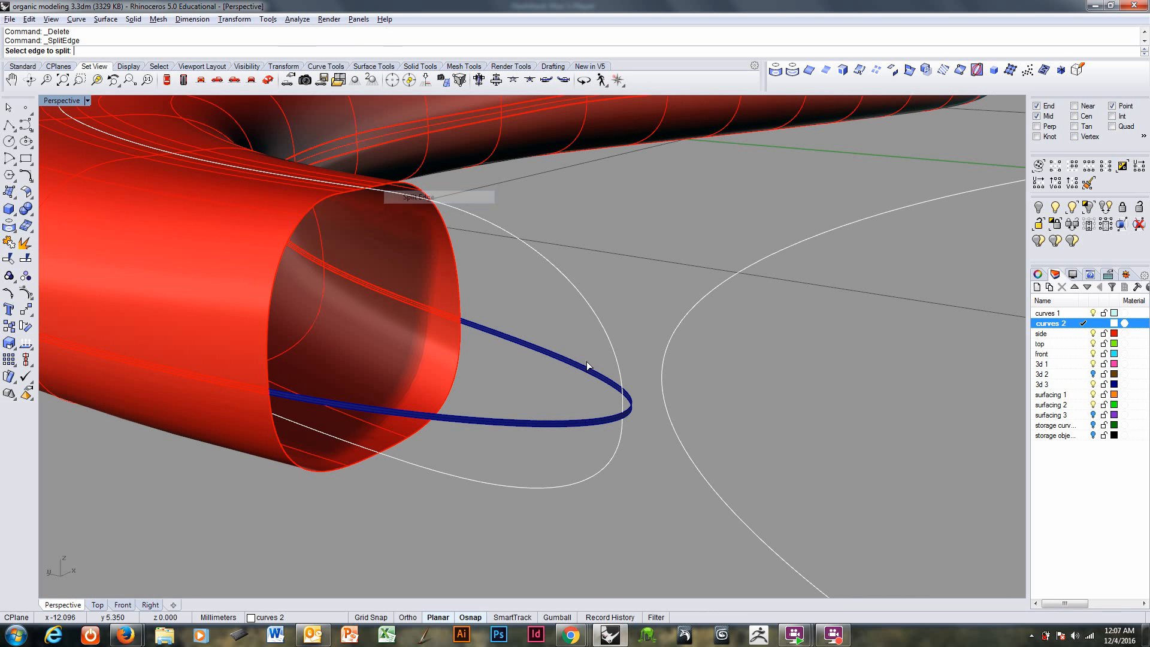
left_click(608, 418)
left_click(623, 414)
key("Return")
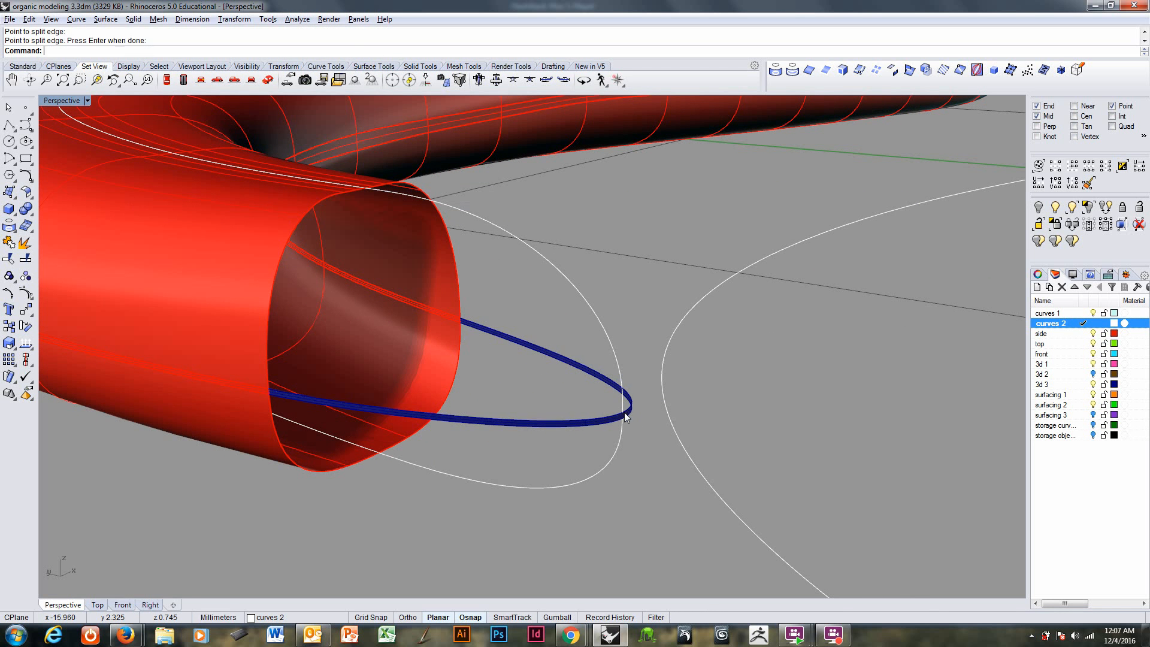
right_click_drag(623, 413, 599, 413)
key("Return")
left_click(603, 425)
key("Return")
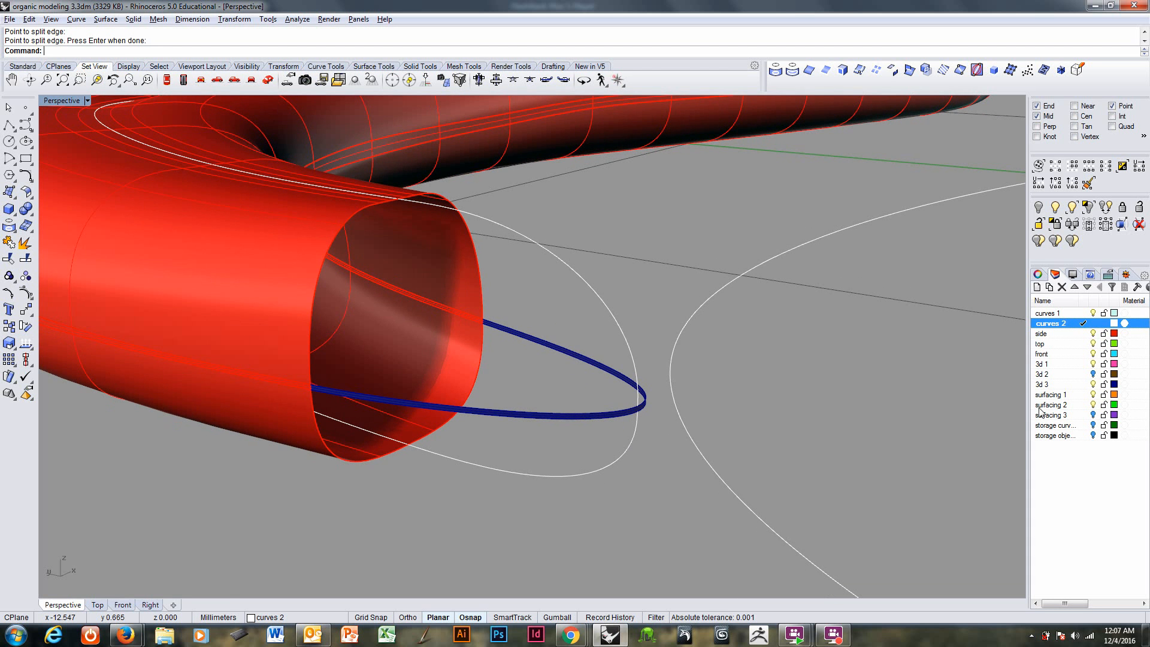
Step: Make layer 3d 1 current and build the upper end cap as a network surface from the upper blend, split strip edge and tube opening edge
left_click(1083, 364)
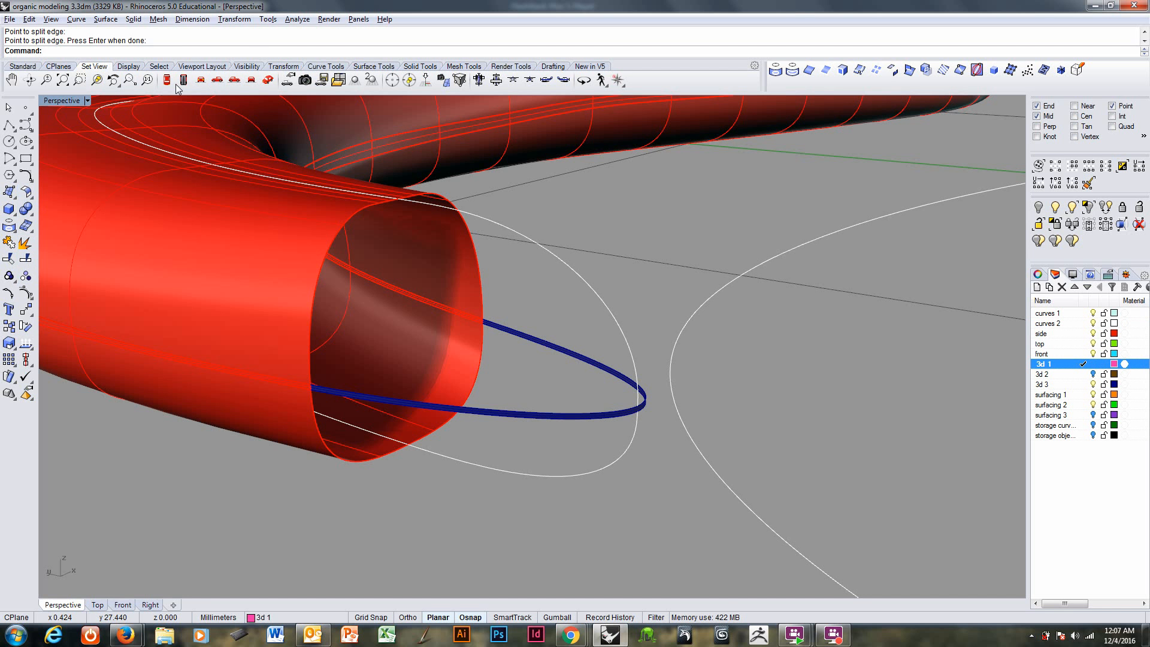
left_click(371, 67)
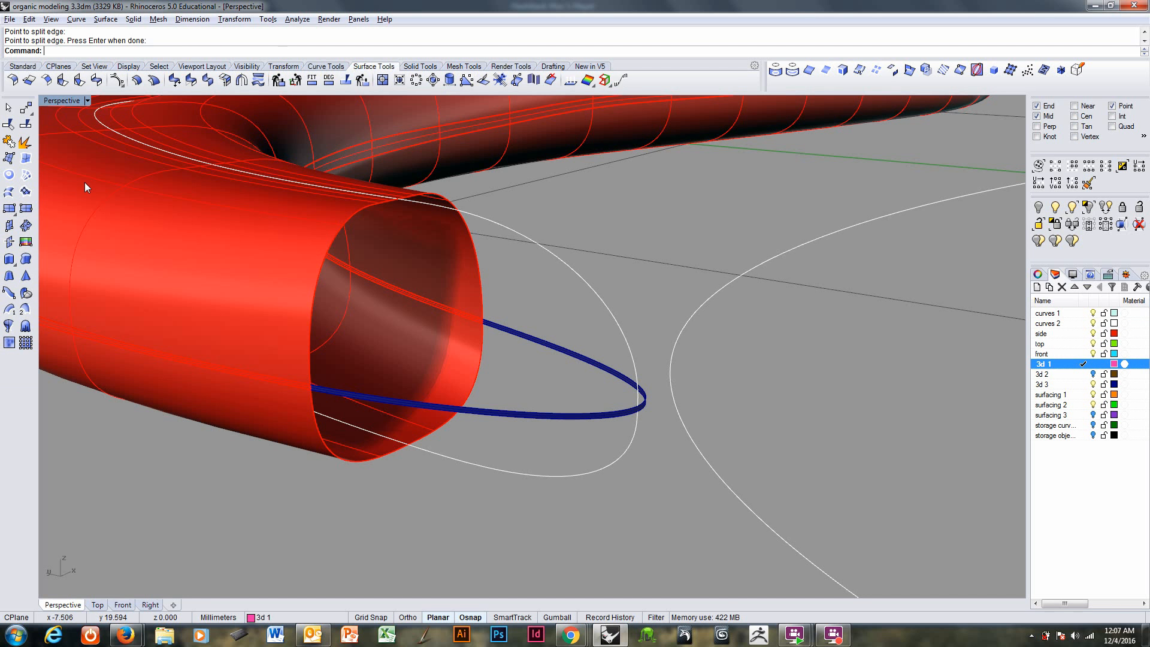
left_click(27, 174)
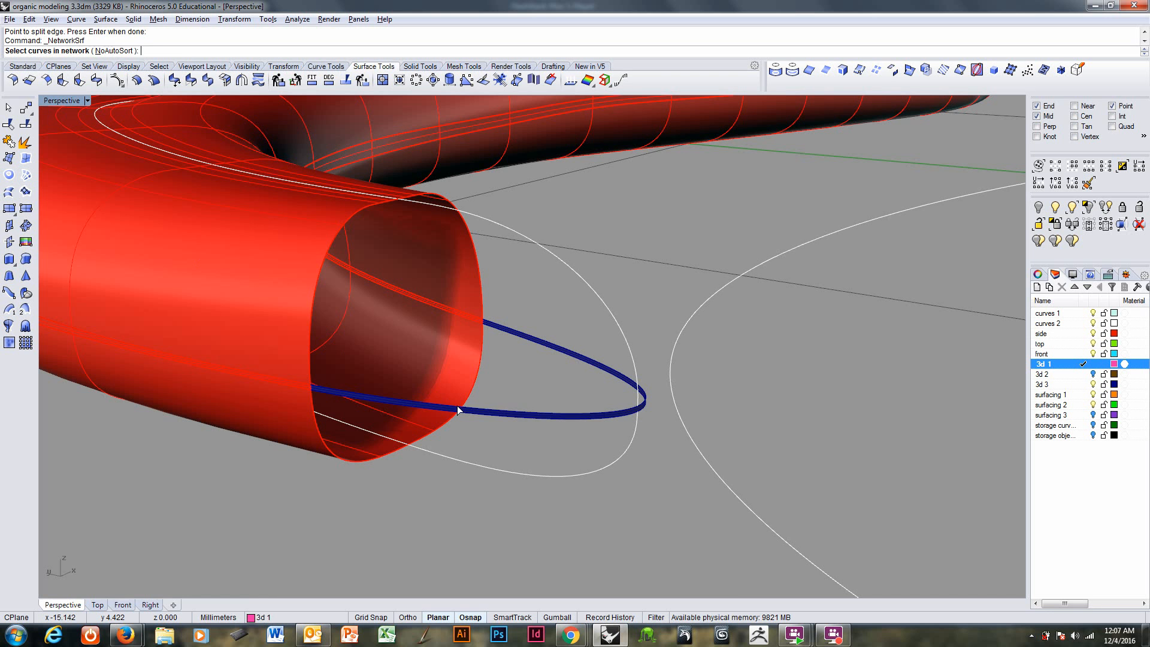
left_click(458, 405)
left_click(623, 329)
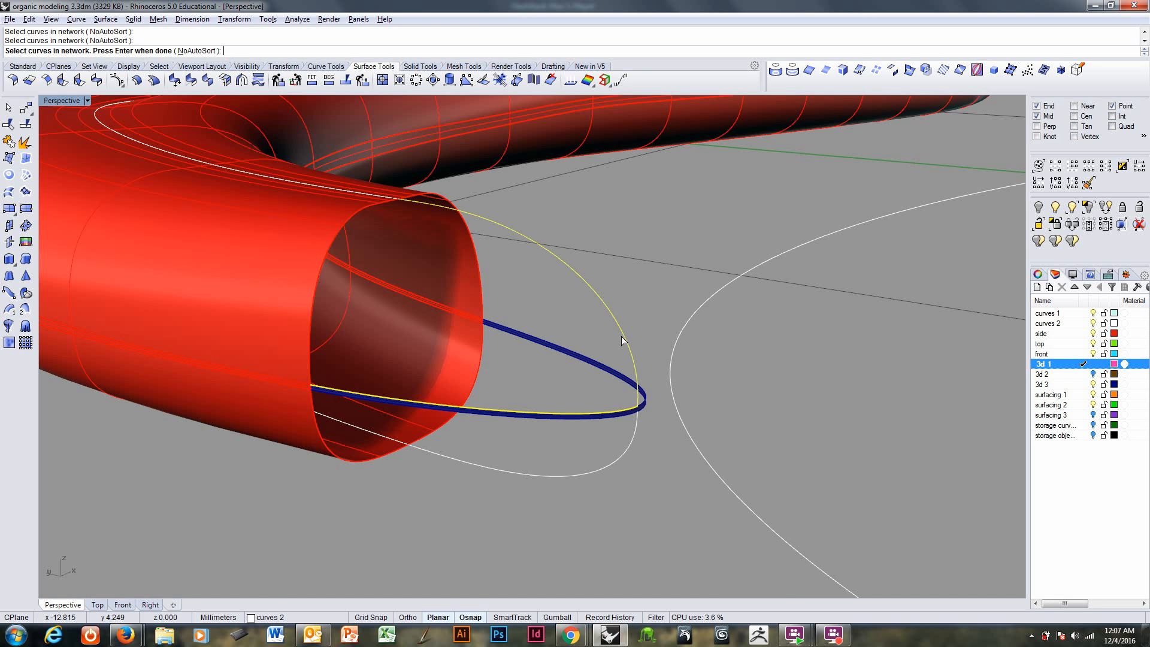
left_click(614, 372)
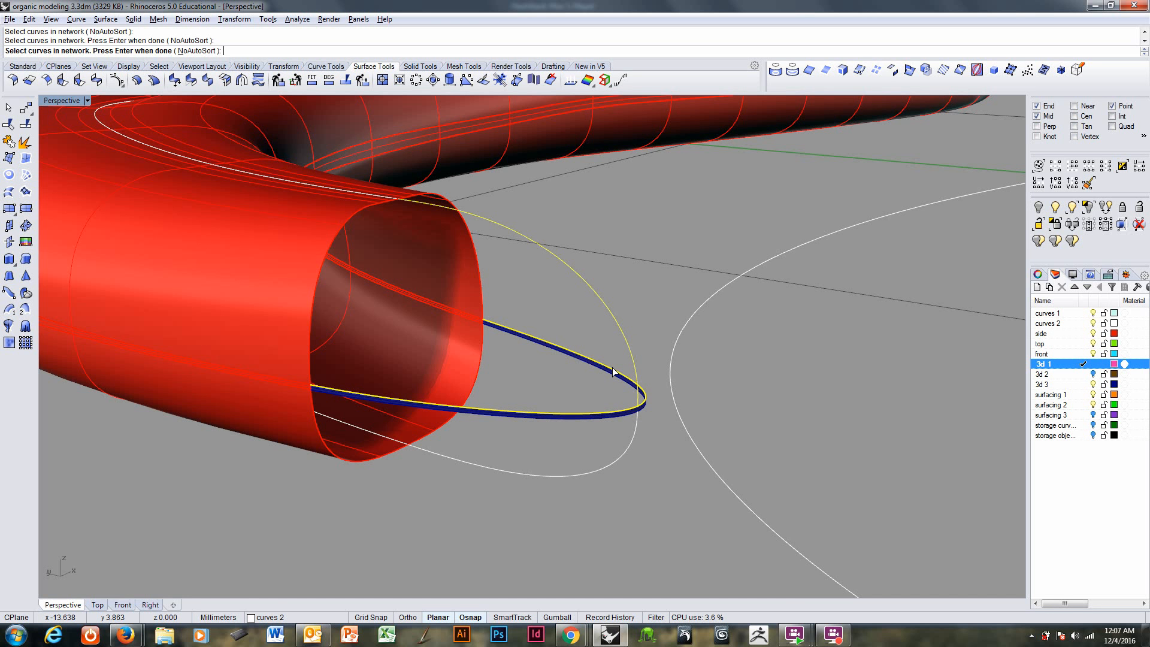
left_click(310, 373)
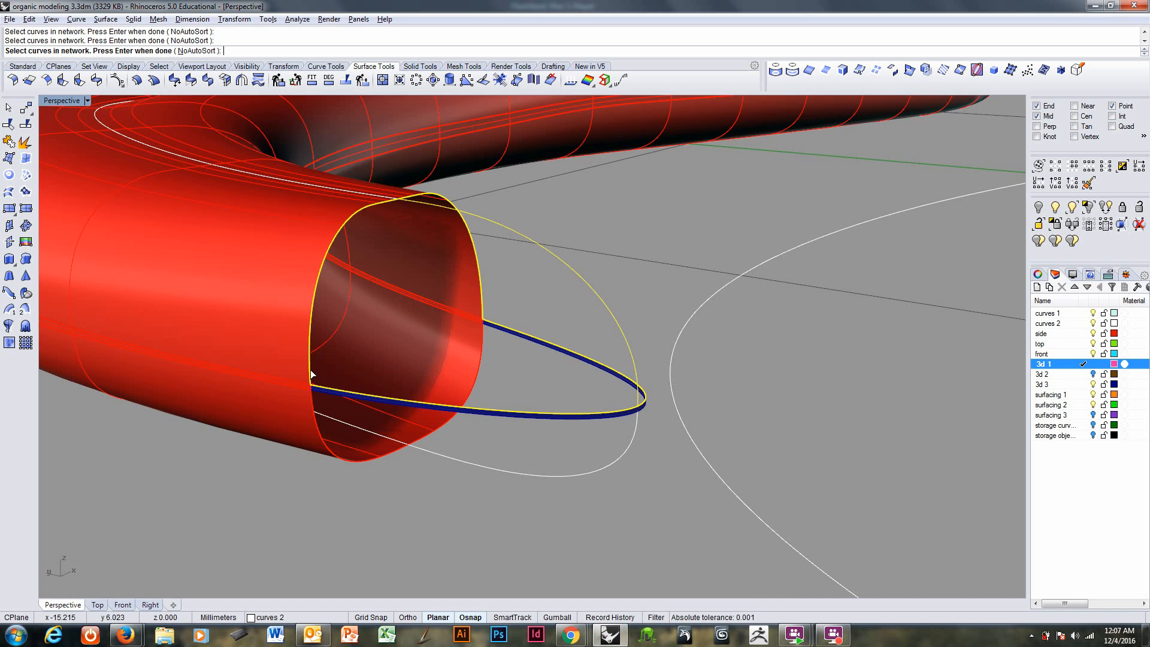
key("Return")
left_click(707, 419)
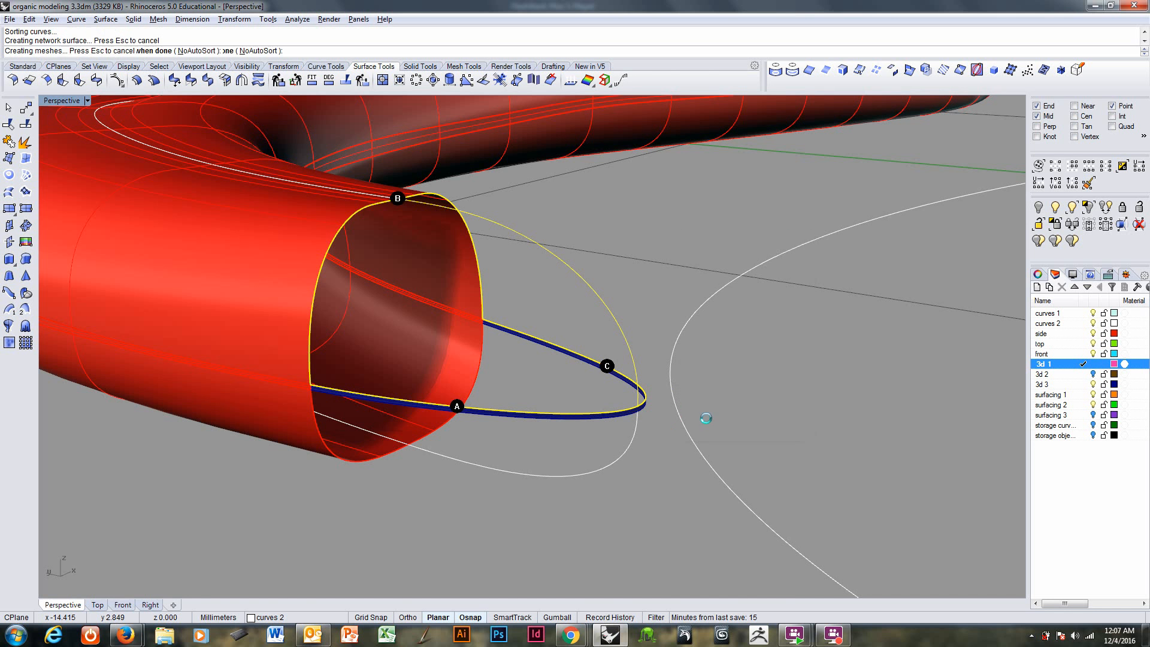
Step: Build the lower end cap as a network surface from the strip's lower edge halves, the lower blend curve and the tube's lower opening edge
right_click_drag(706, 419, 587, 315)
right_click(610, 326)
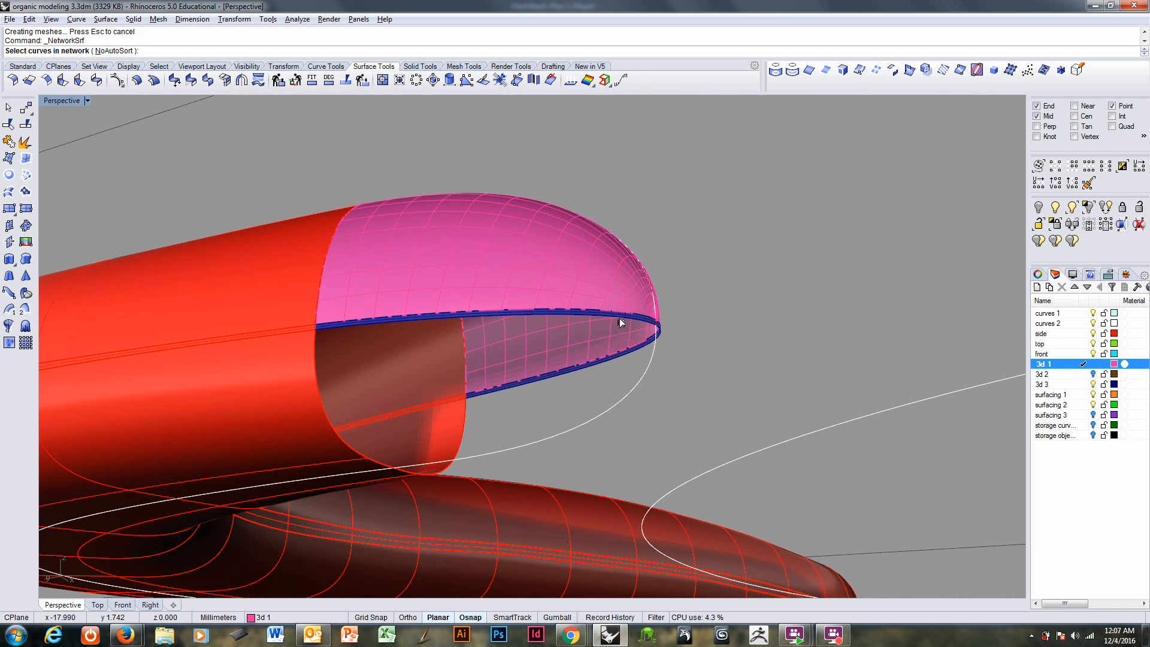
left_click(621, 323)
left_click(647, 367)
left_click(645, 351)
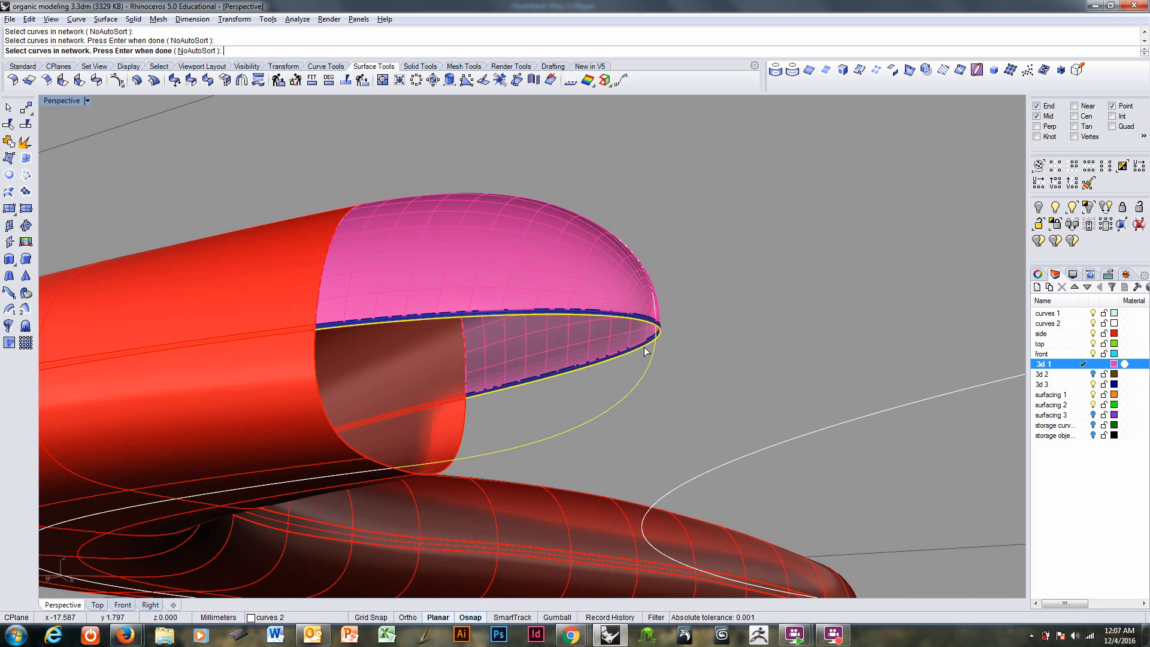
left_click(352, 446)
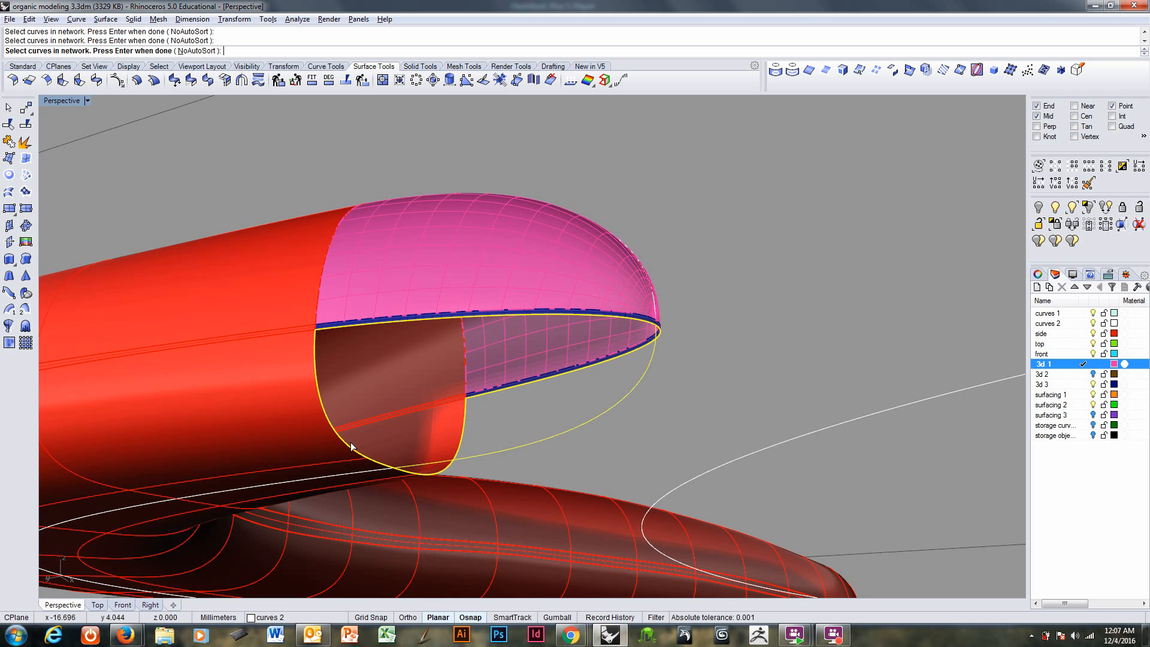
key("Return")
key("Return")
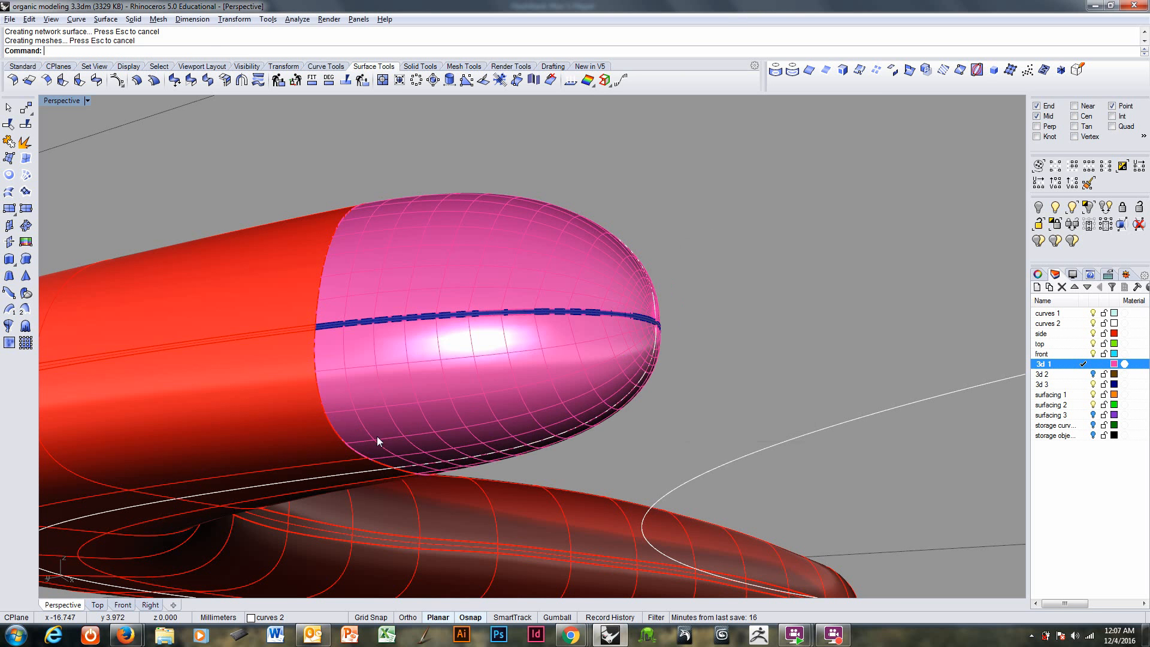
Step: Join the upper and lower end cap surfaces with the strip between them
right_click_drag(378, 442, 344, 508)
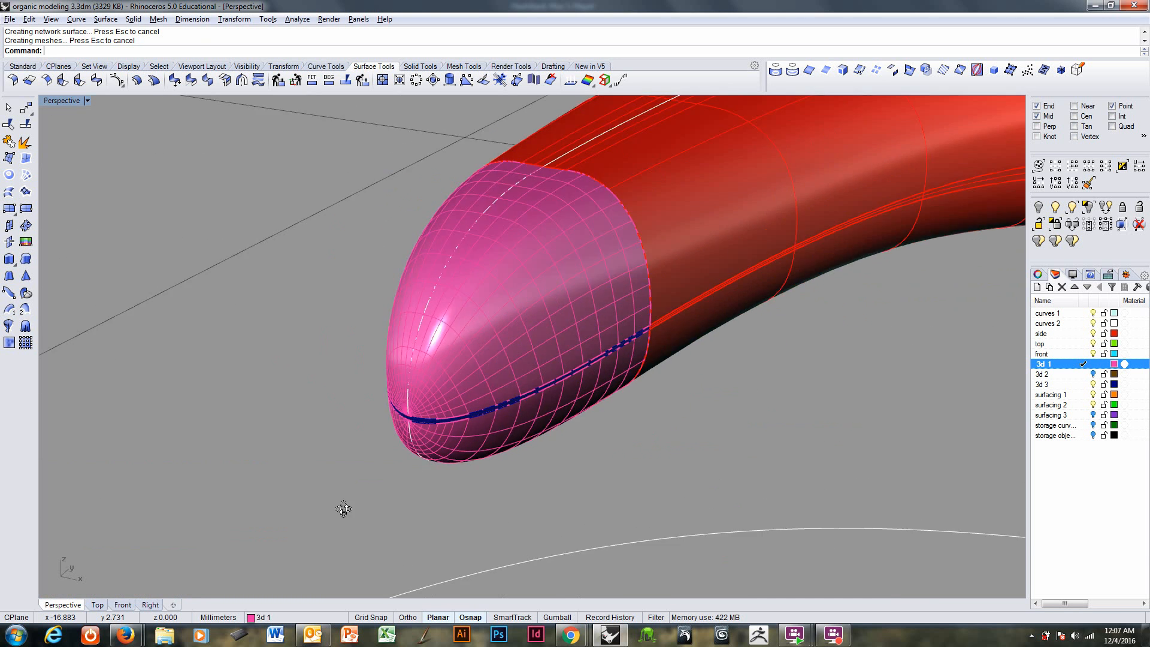
scroll(411, 433, "down", 3)
right_click_drag(411, 437, 288, 456, "shift")
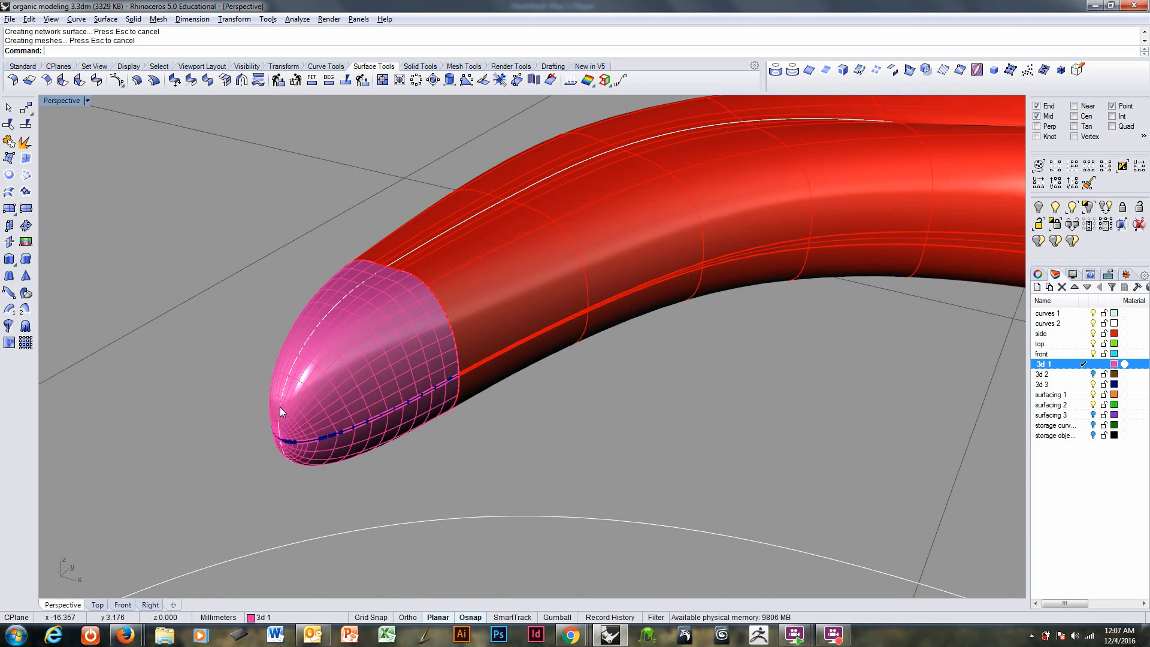
left_click(8, 144)
left_click(433, 354)
left_click(424, 397)
key("Return")
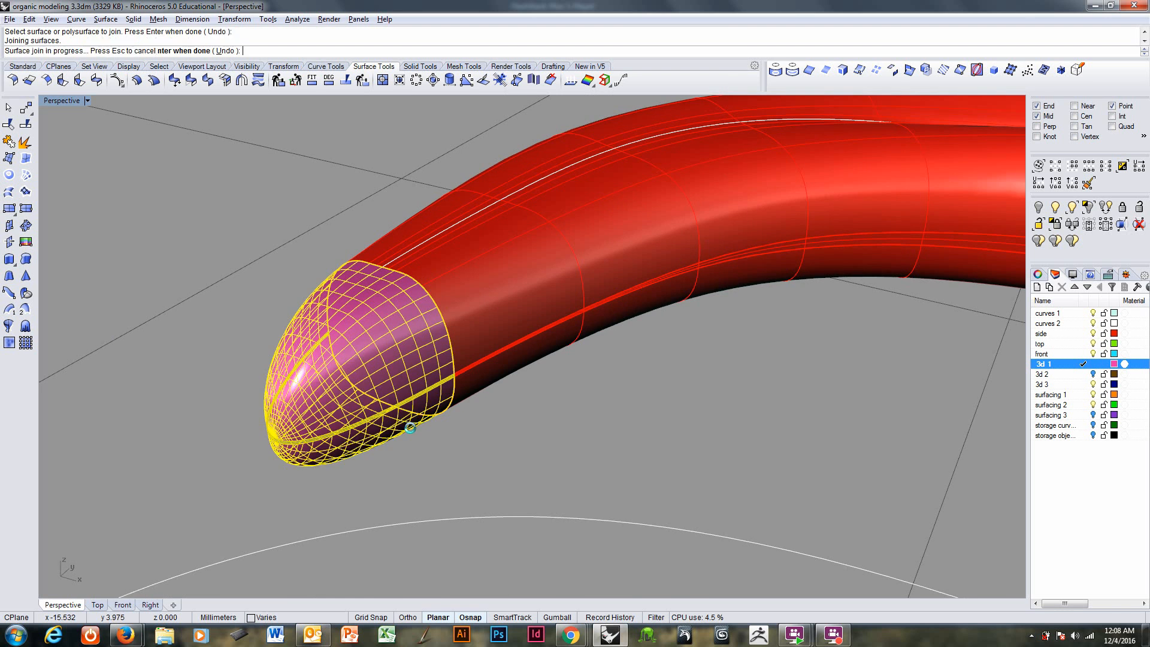
Step: Try to explode the end strip at the tube's other, still open end
scroll(429, 422, "down", 5)
right_click_drag(684, 406, 438, 392, "shift")
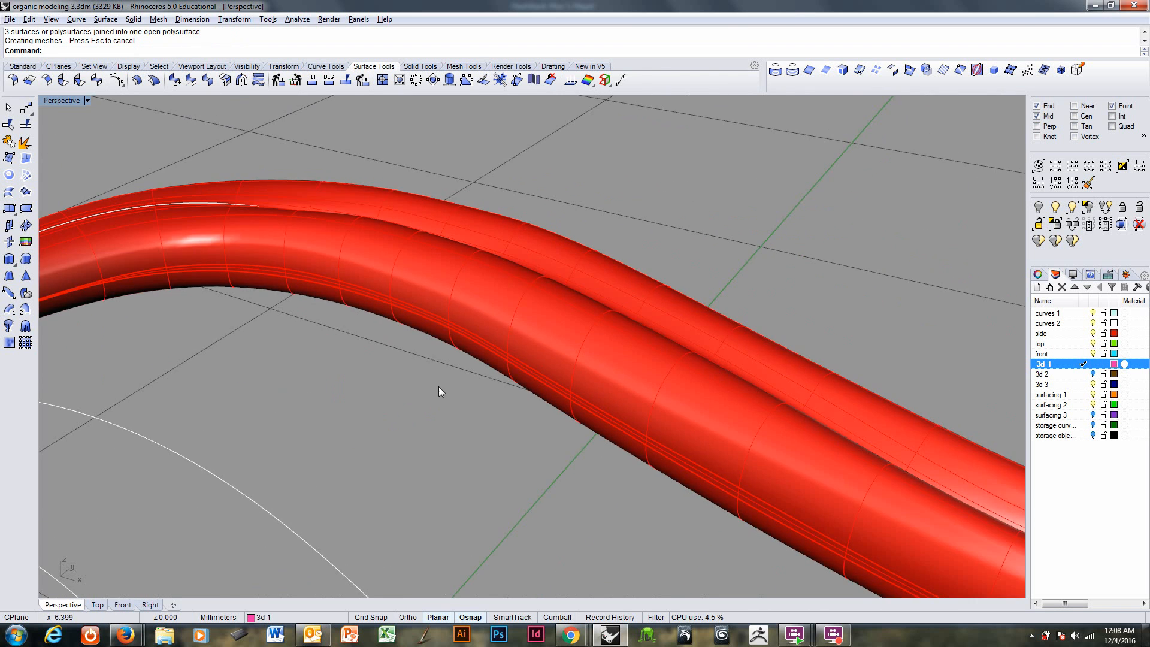
scroll(439, 392, "down", 8)
right_click_drag(509, 442, 421, 510)
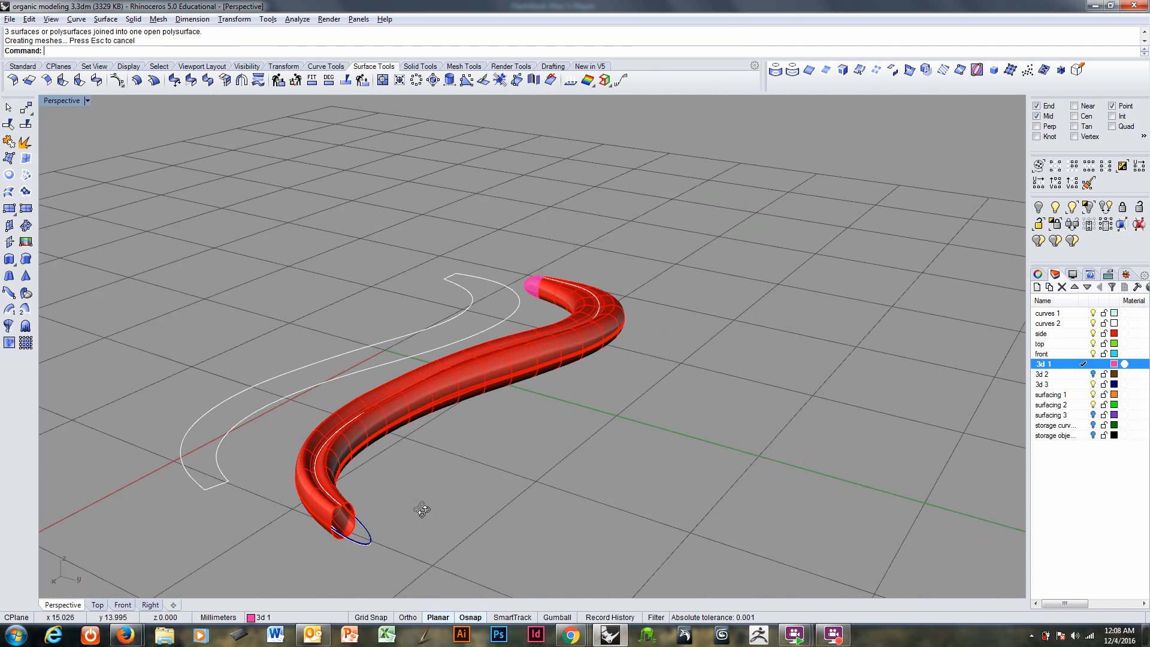
scroll(365, 516, "up", 6)
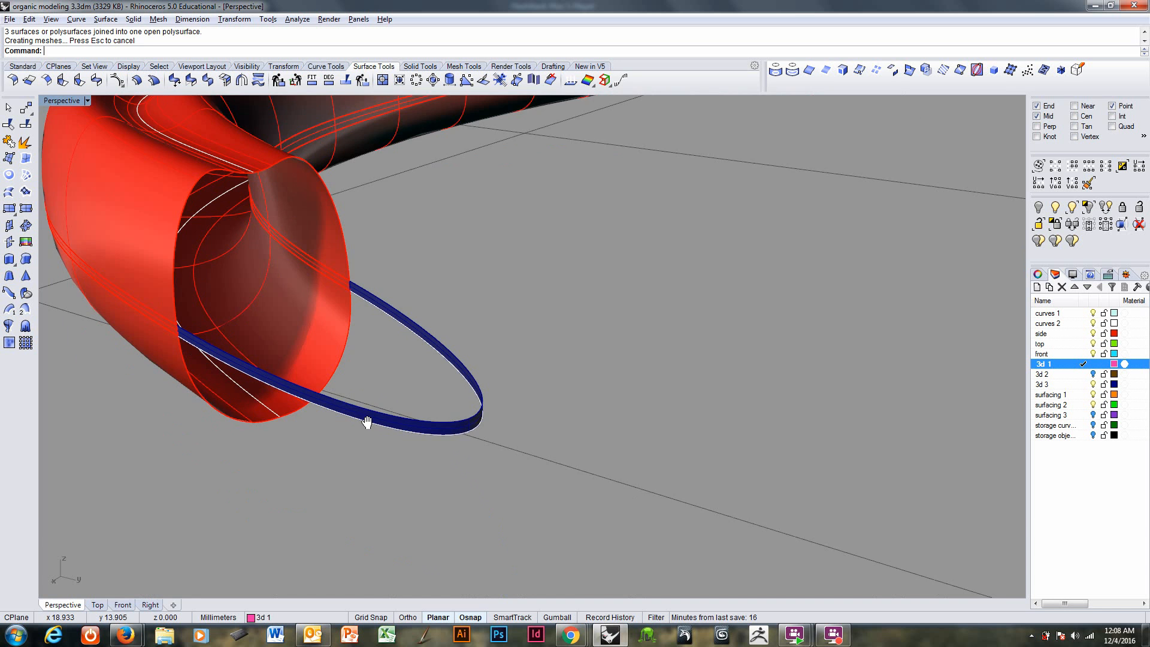
scroll(370, 418, "up", 3)
left_click(375, 408)
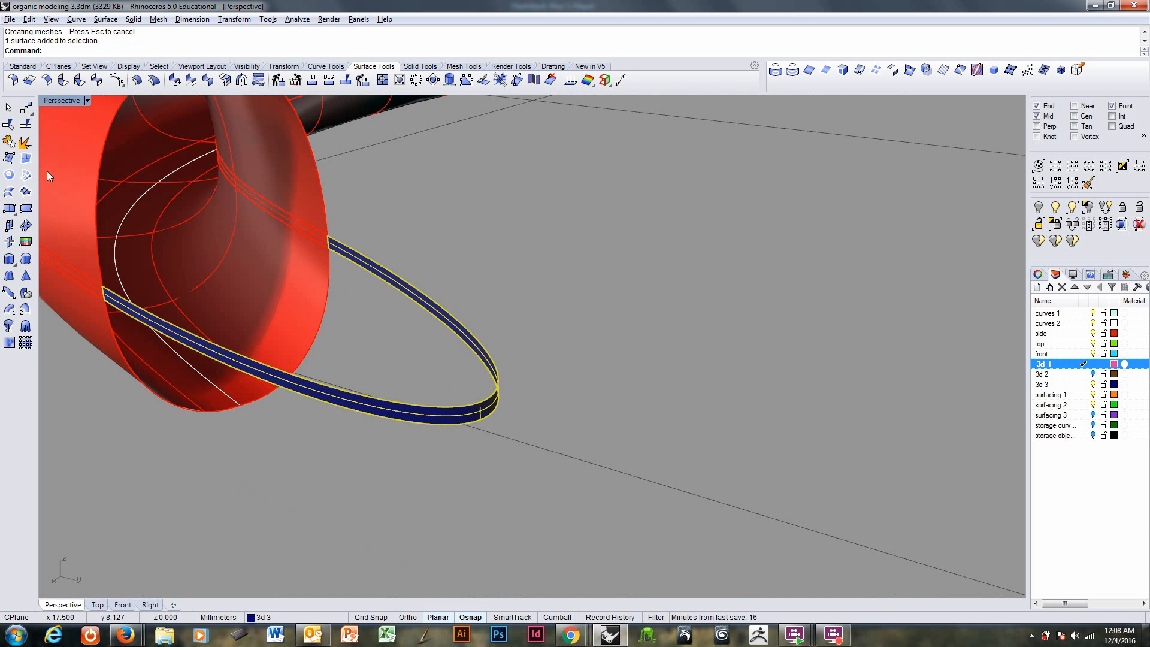
left_click(25, 142)
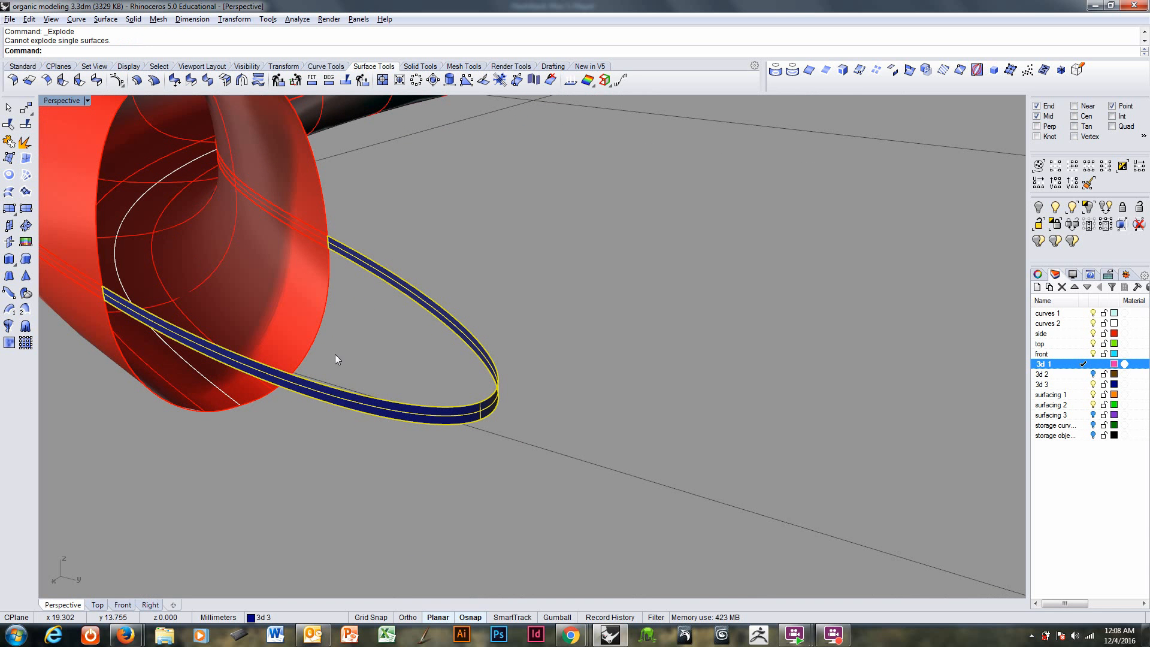
Step: Extract the short cross isocurve at the tip of this strip onto layer curves 2
left_click(859, 70)
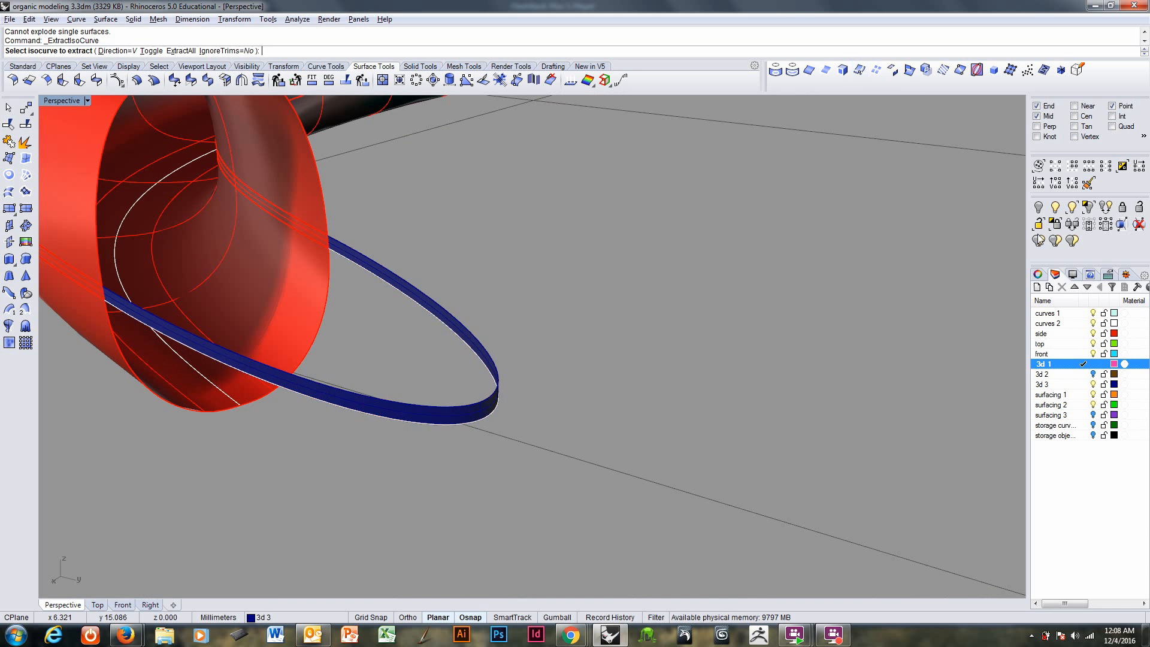
left_click(1085, 324)
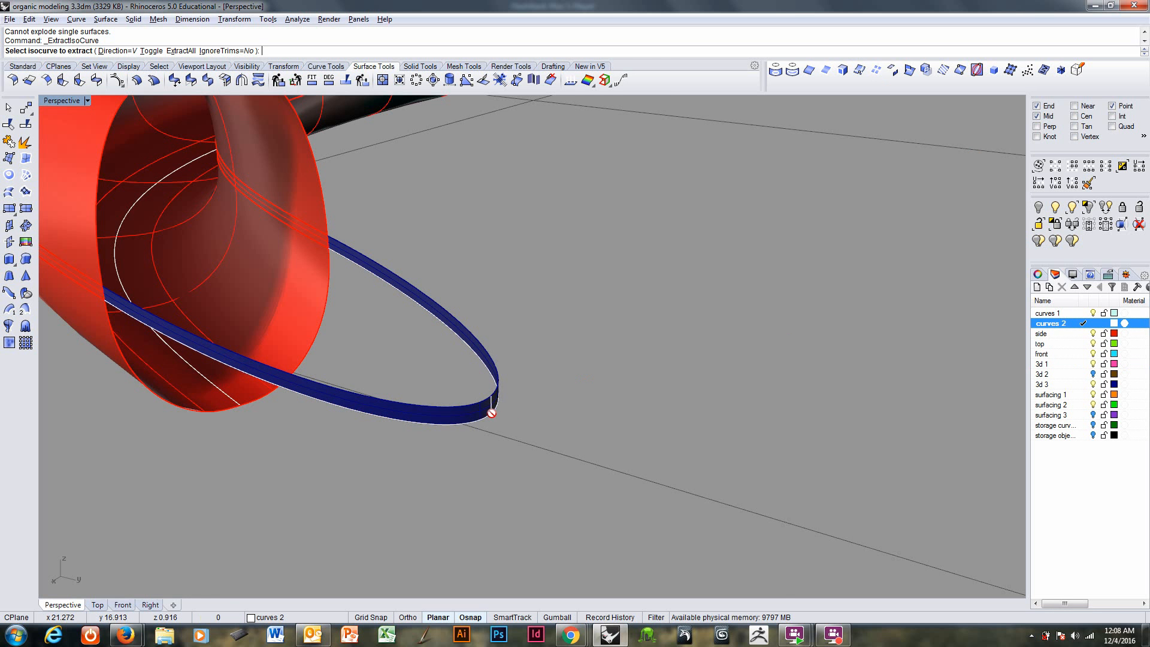
left_click(483, 400)
key("Return")
Step: Delete the rounded curve lying along the strip's lower edge at this open end
right_click_drag(443, 415, 415, 380)
left_click(437, 367)
key("Return")
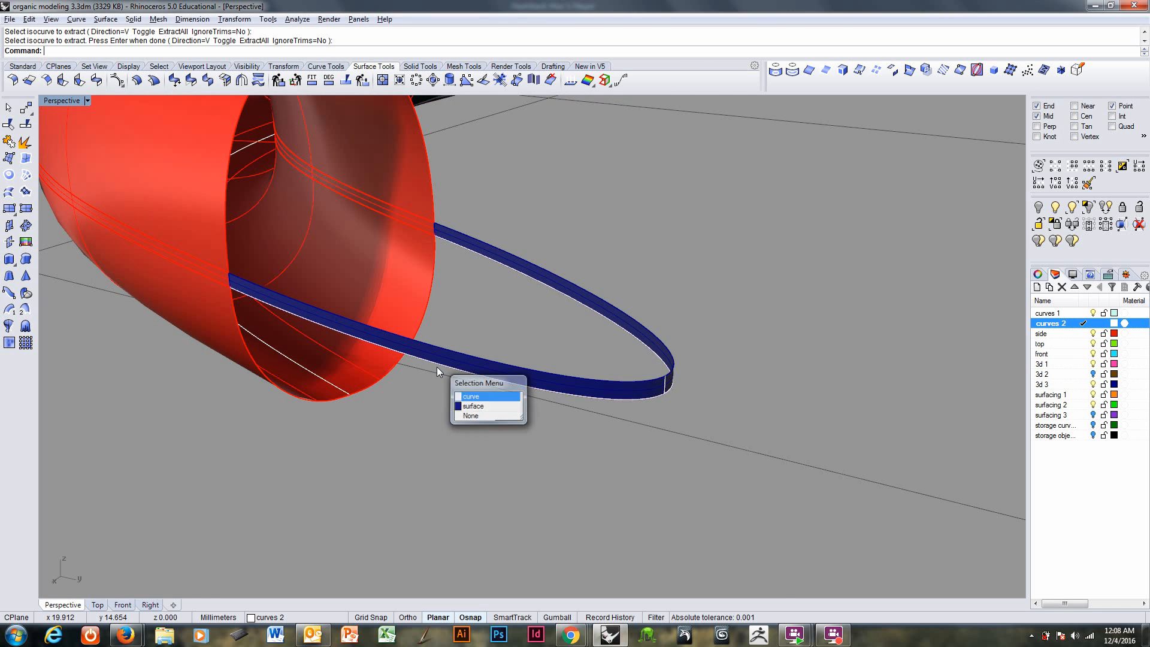
key("Delete")
Step: Start an adjustable curve blend from the tube's top isocurve to the upper end of the strip's short cross isocurve, with curvature continuity
right_click_drag(437, 367, 430, 279)
left_click(521, 349)
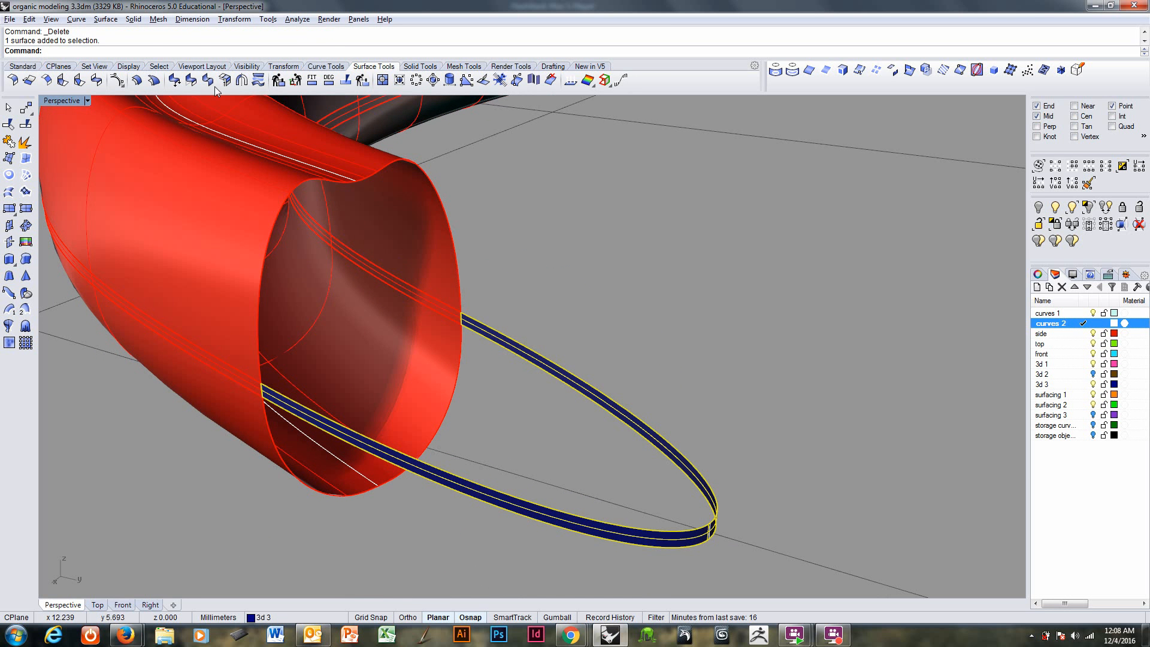
left_click(93, 67)
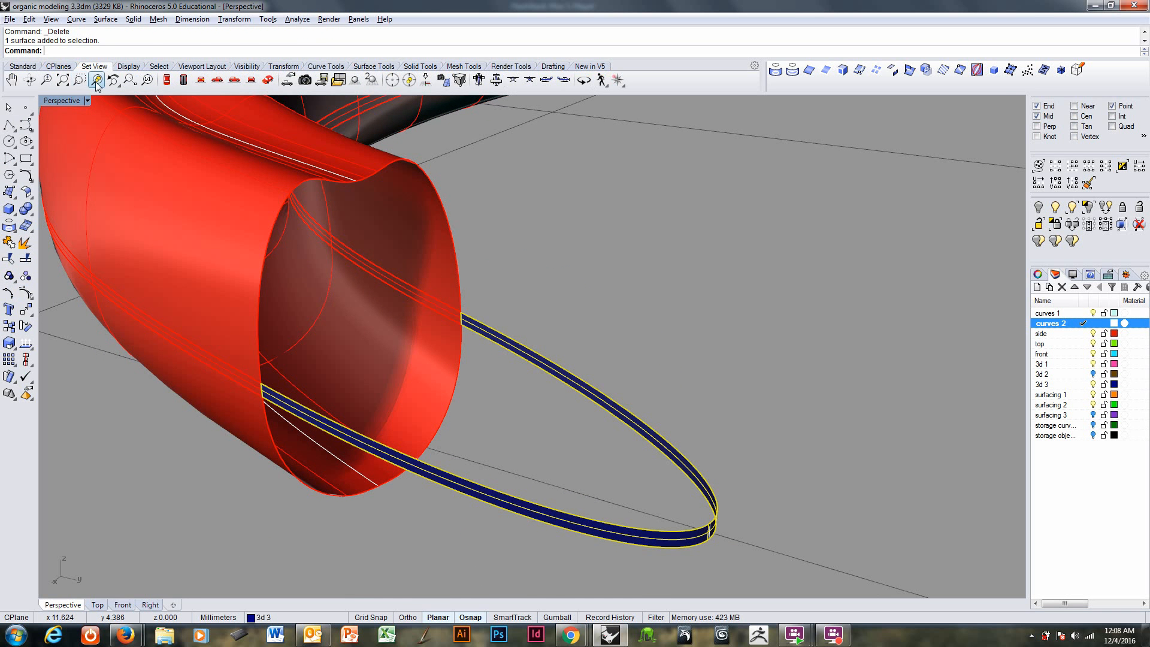
left_click(97, 81)
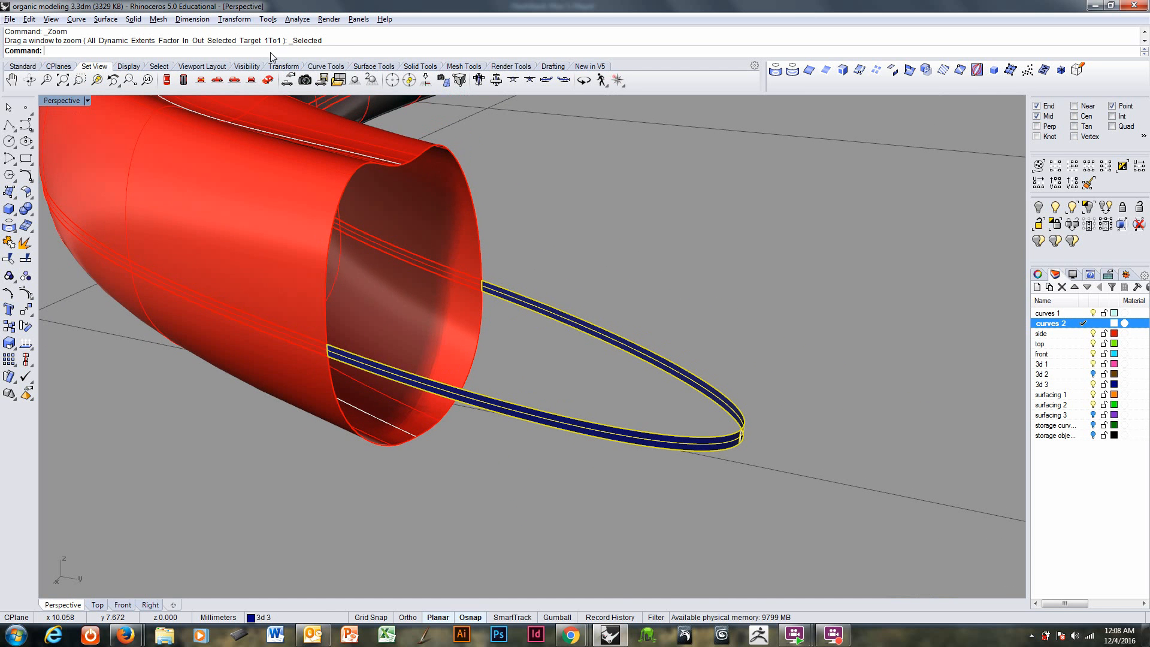
right_click(271, 52)
left_click(357, 229)
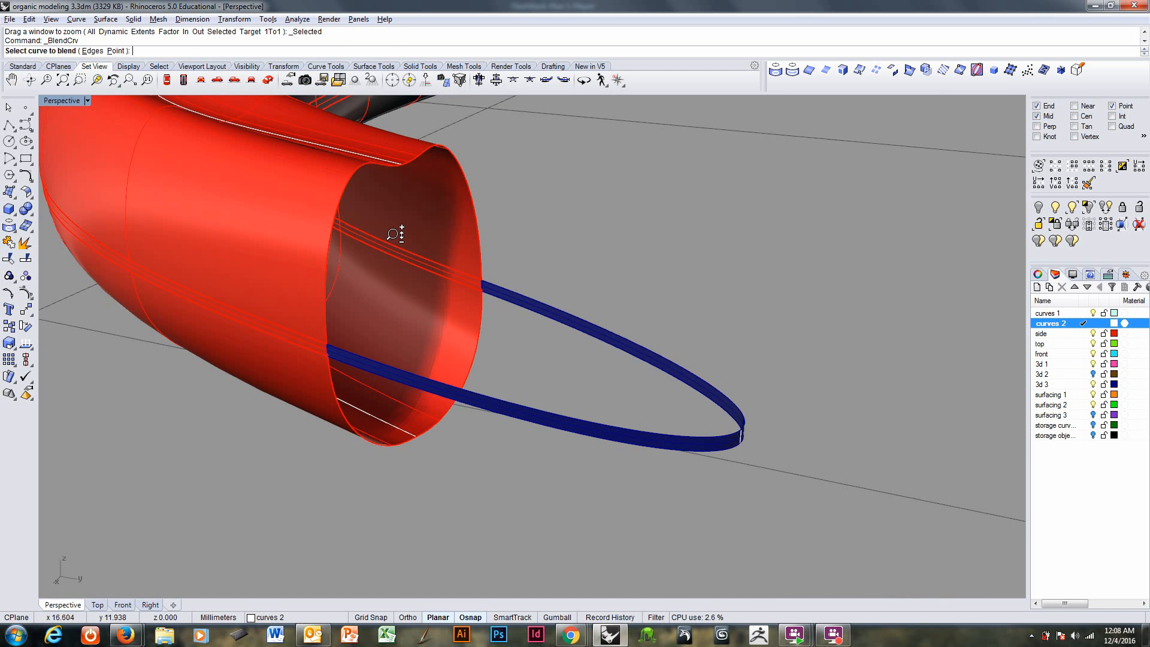
scroll(395, 232, "up", 1)
left_click(393, 161)
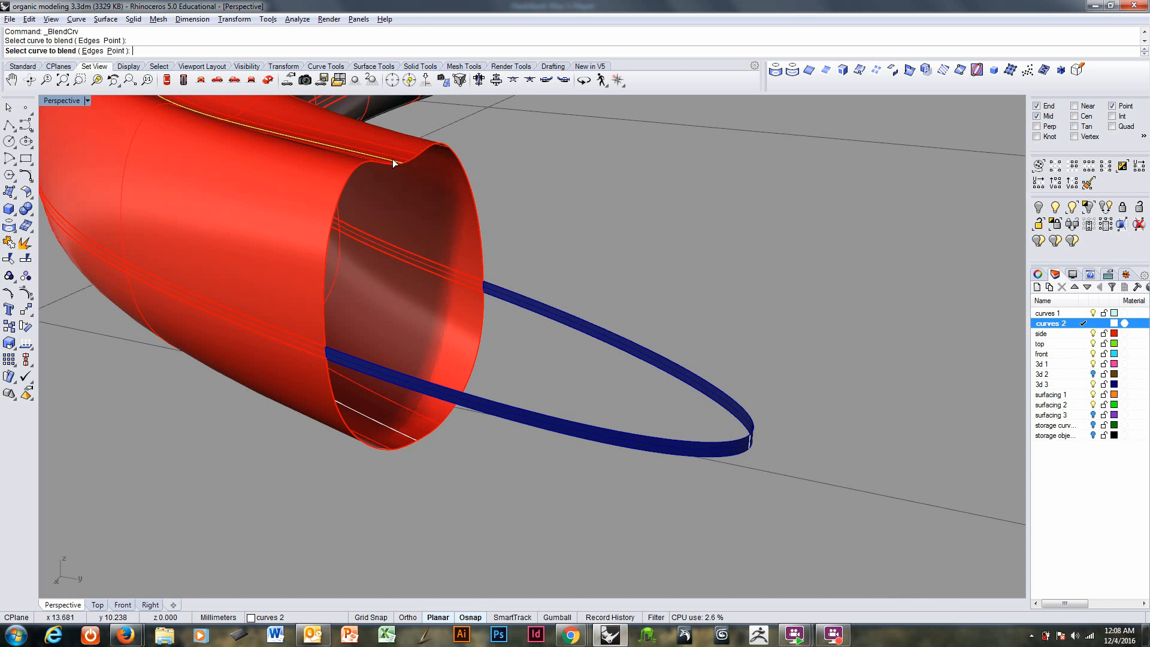
scroll(722, 443, "up", 2)
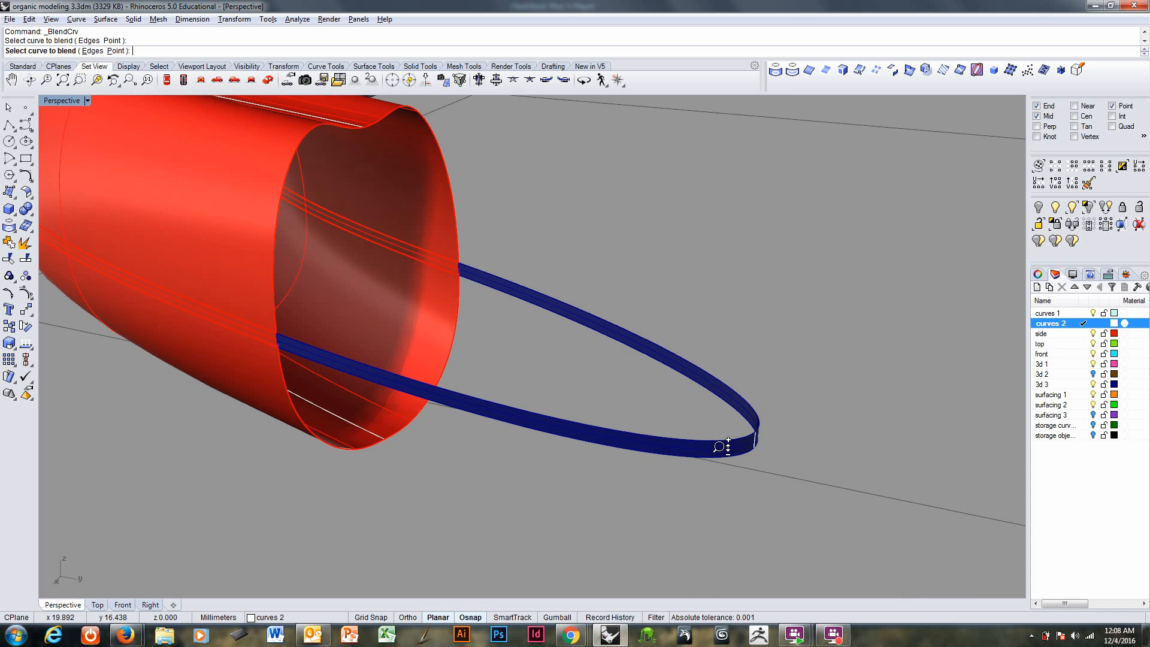
left_click(760, 436)
Step: Shape the blend from the tube's top isocurve to the strip tip into a rounded profile and accept it
right_click_drag(789, 379, 805, 360)
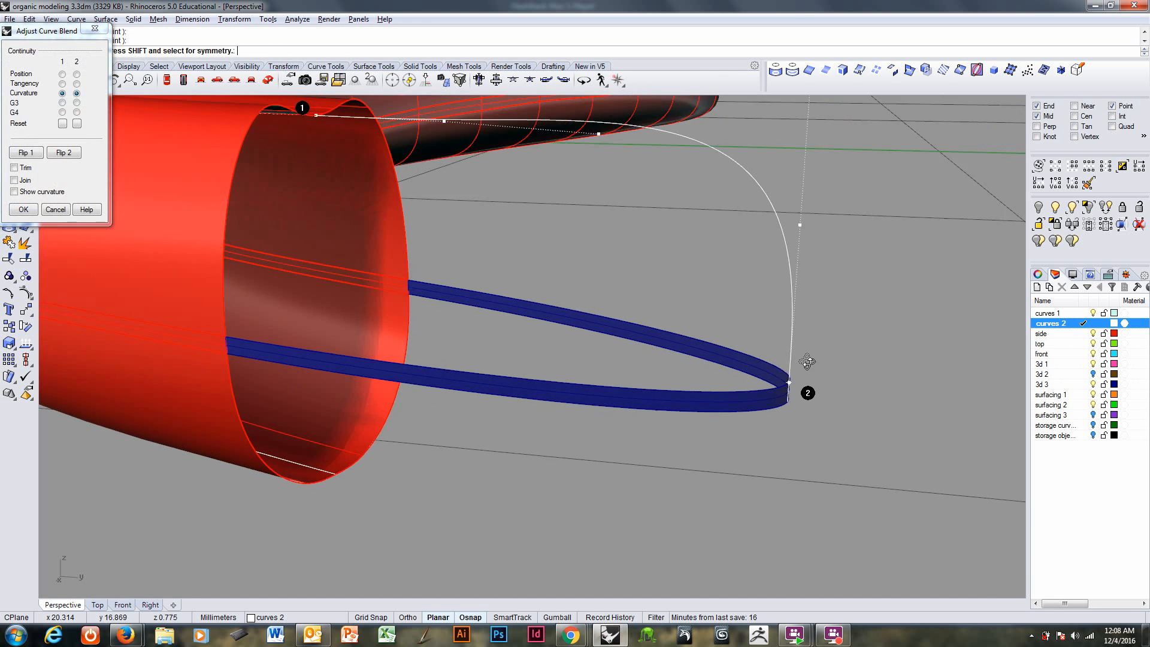
scroll(809, 264, "up", 2)
scroll(809, 263, "down", 1)
left_click_drag(803, 234, 794, 290)
left_click_drag(804, 238, 804, 229)
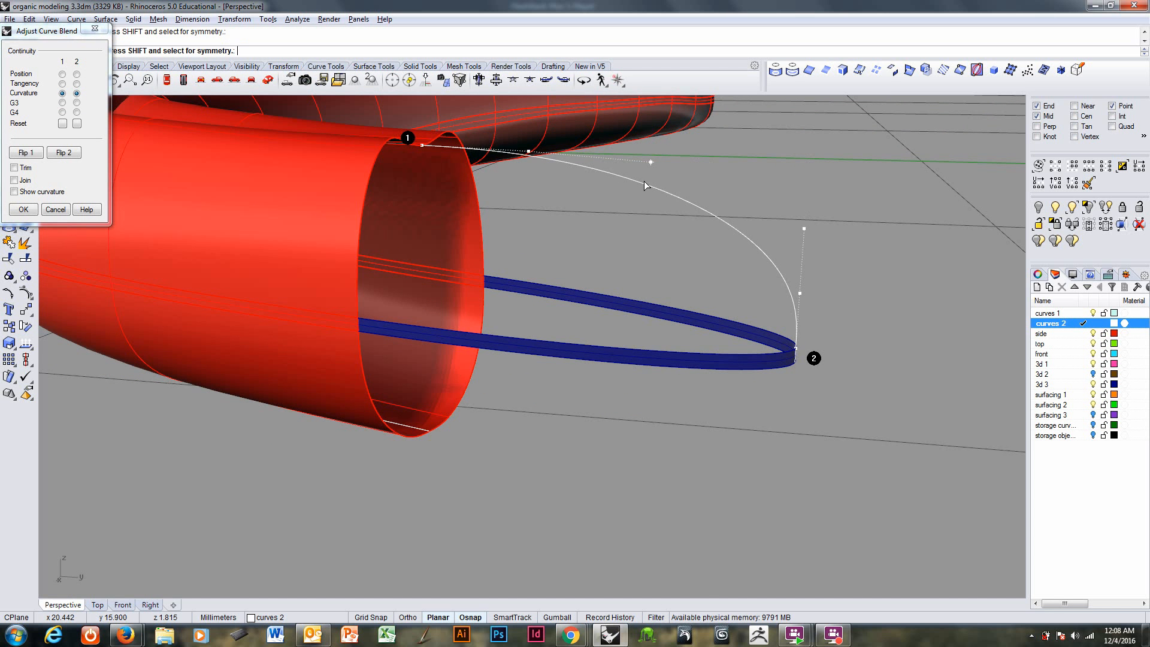
right_click_drag(645, 181, 709, 170)
key("Return")
Step: Create a curvature-continuous adjustable blend from the tube's underside isocurve to the lower end of the strip's cross isocurve, tuning its tip handles
right_click_drag(784, 315, 605, 349)
right_click(606, 349)
left_click(477, 511)
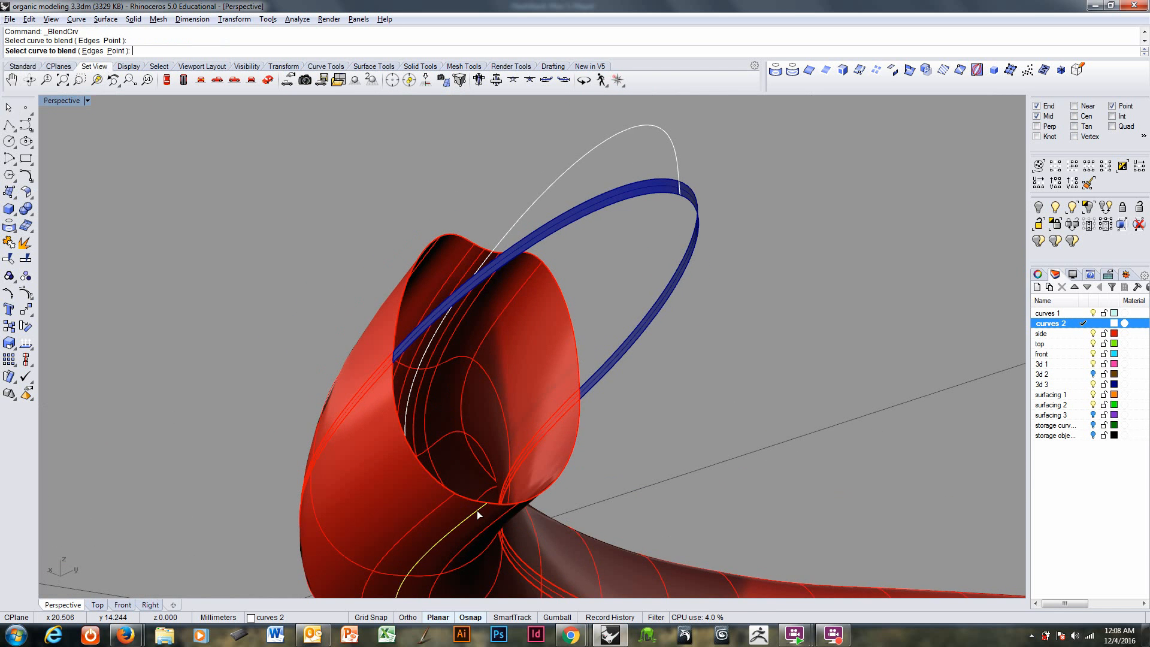
right_click_drag(663, 293, 714, 417)
scroll(679, 248, "up", 2)
left_click(681, 241)
left_click_drag(714, 418, 728, 372)
right_click_drag(728, 371, 827, 401)
left_click_drag(727, 394, 727, 404)
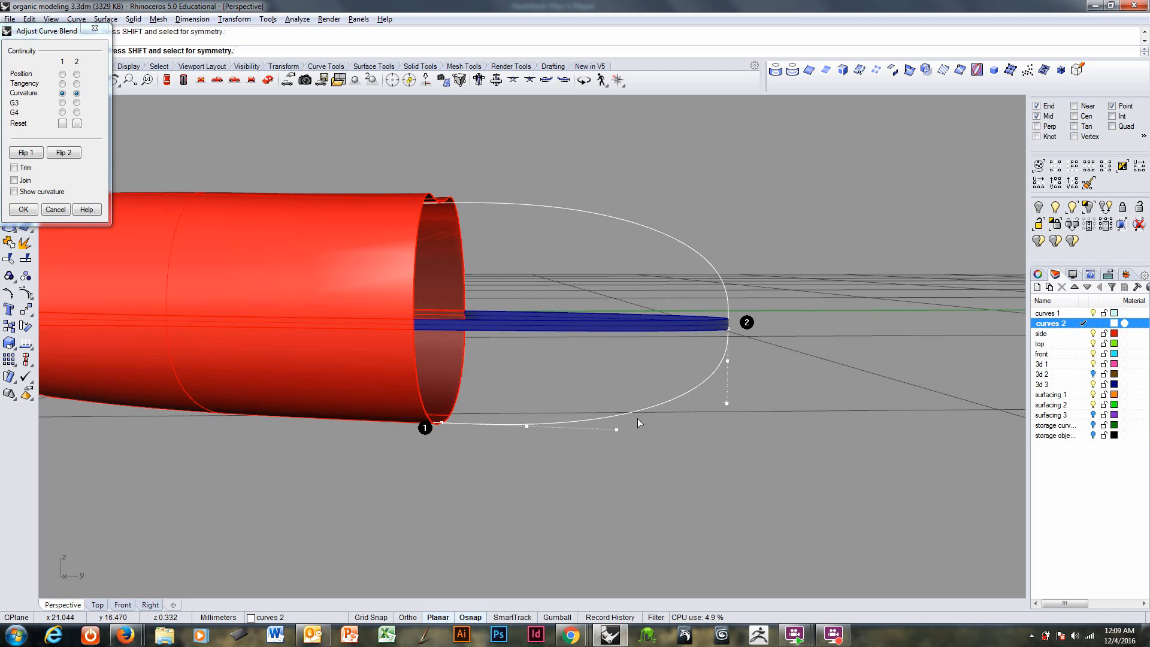
key("Return")
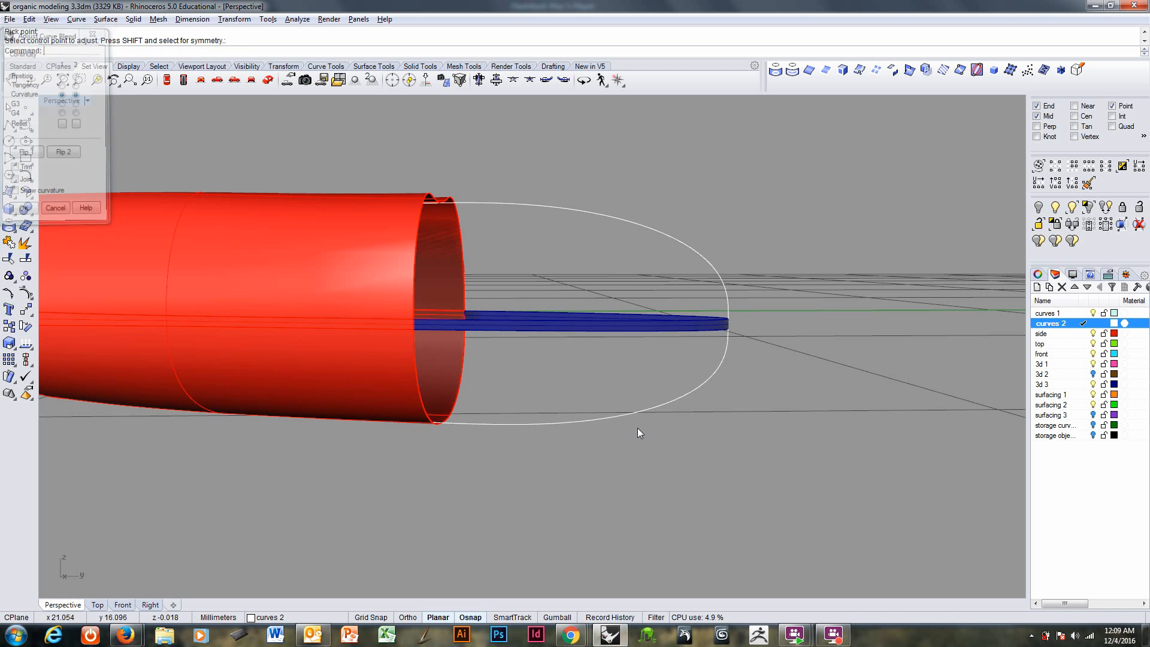
Step: Split the end strip's upper edge at the tip, where the upper profile blend meets it
right_click_drag(637, 428, 614, 400)
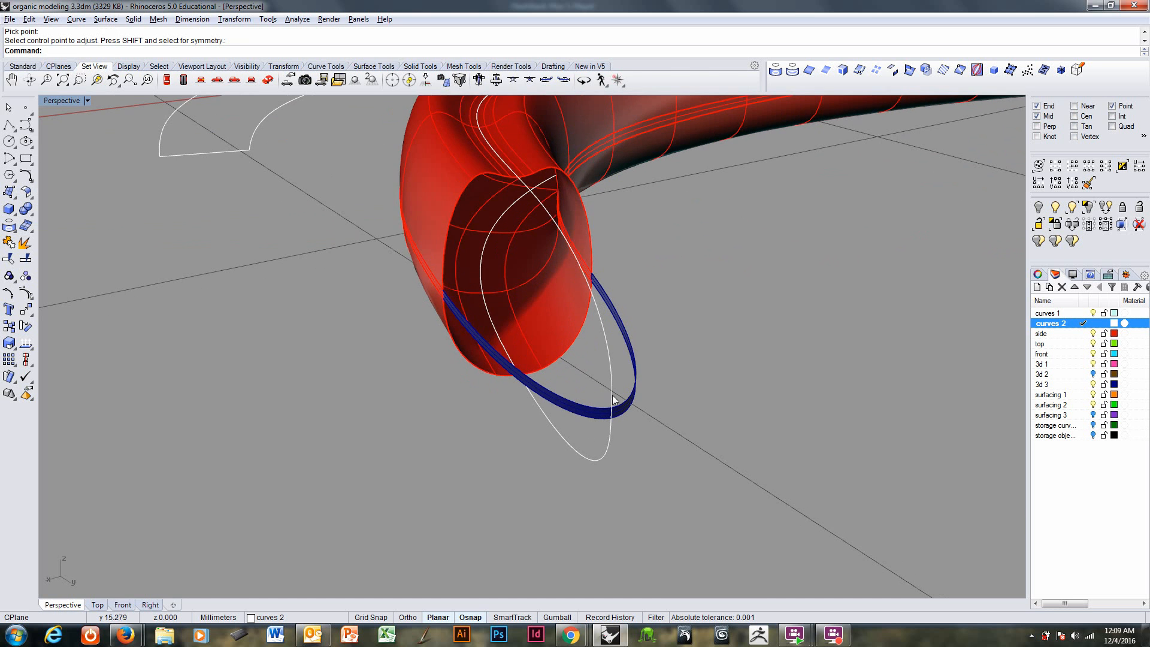
middle_click(367, 52)
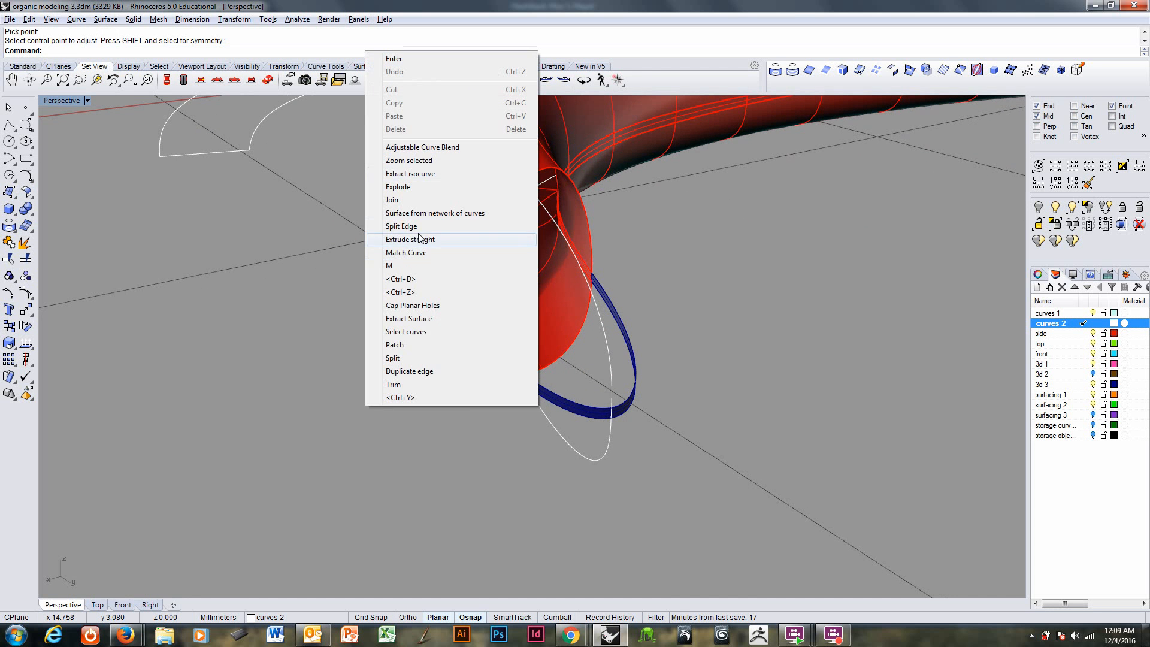
left_click(444, 227)
scroll(594, 396, "up", 3)
left_click(598, 408)
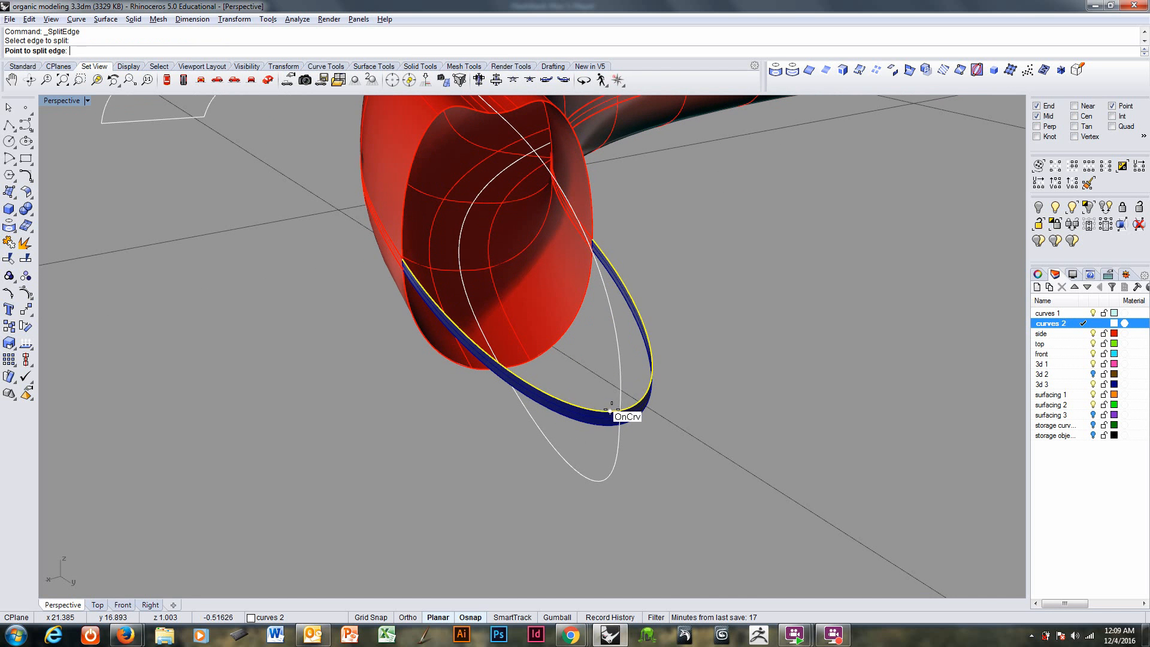
left_click(619, 406)
key("Return")
Step: Split the end strip's lower edge at the tip, where the lower profile blend meets it
key("Return")
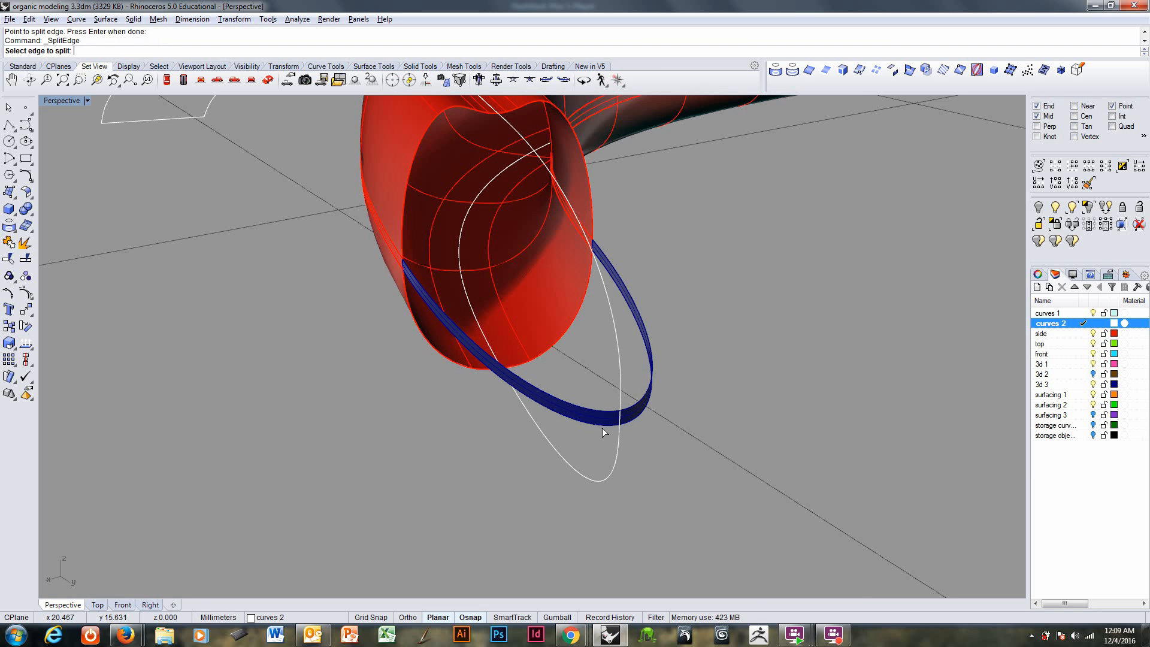
left_click(602, 428)
left_click(619, 425)
key("Return")
scroll(644, 420, "down", 3)
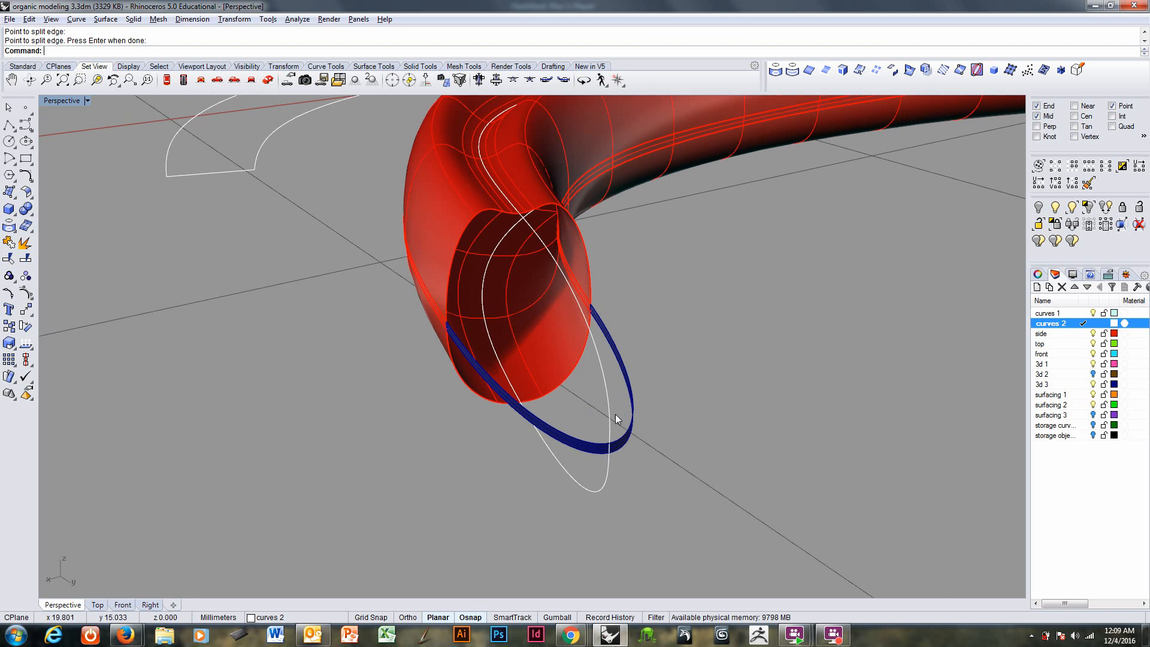
Step: On layer 3d 1, build a tangent network surface from the split upper strip edges, the top profile blend and the opening's upper edge
left_click(1085, 364)
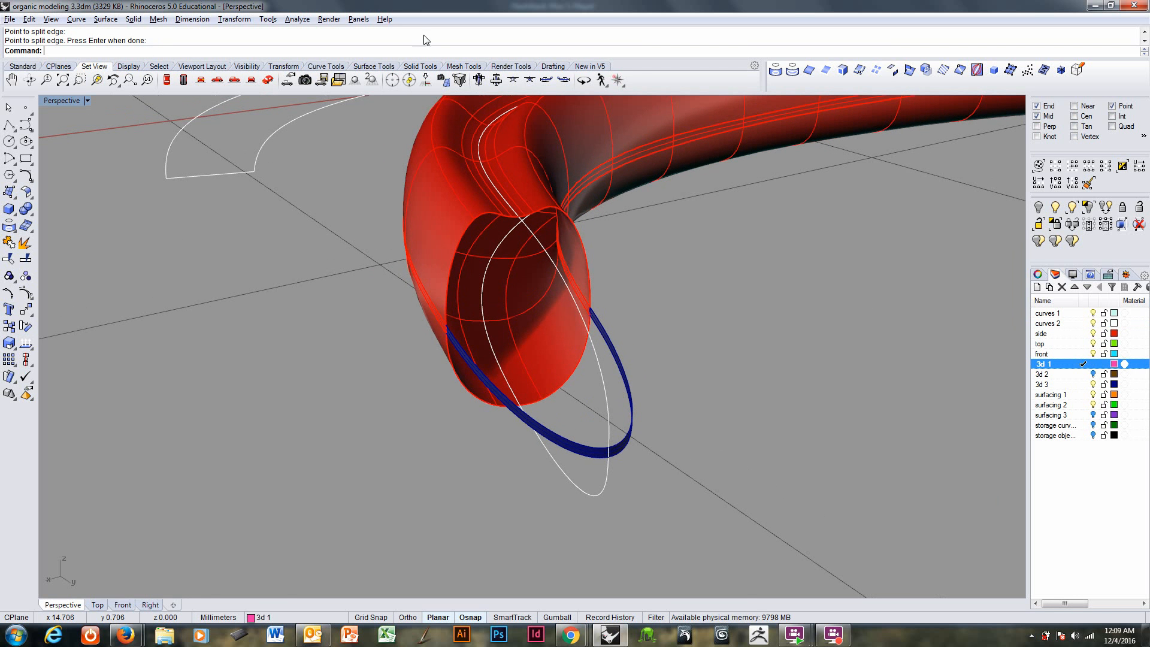
middle_click(421, 57)
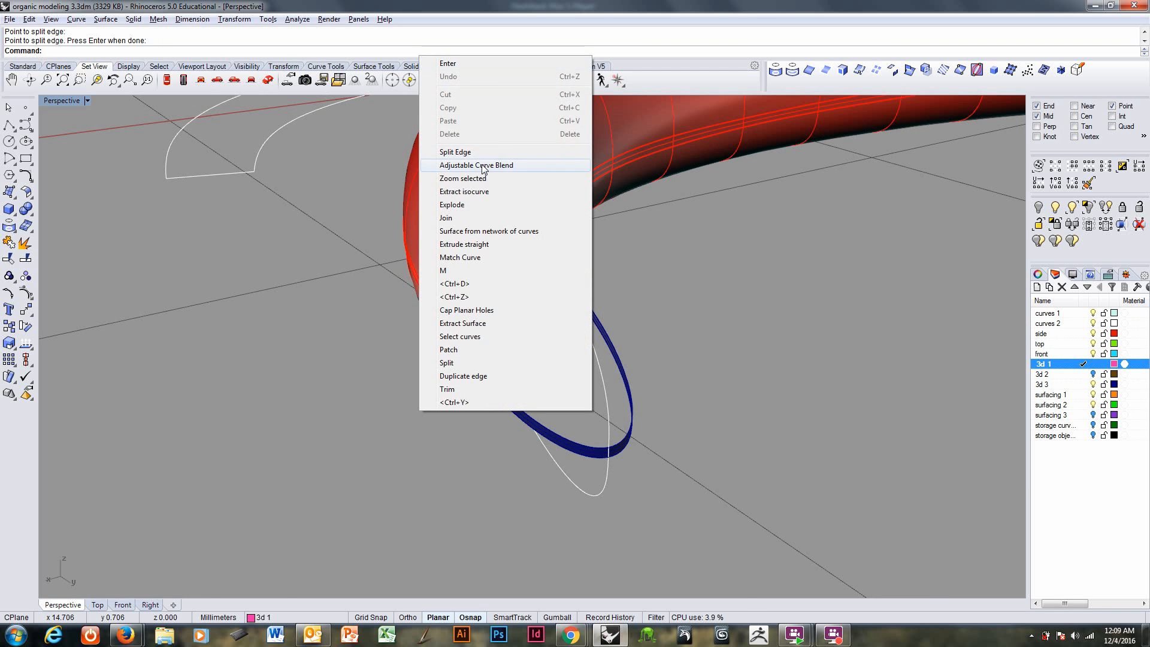
left_click(479, 231)
left_click(571, 442)
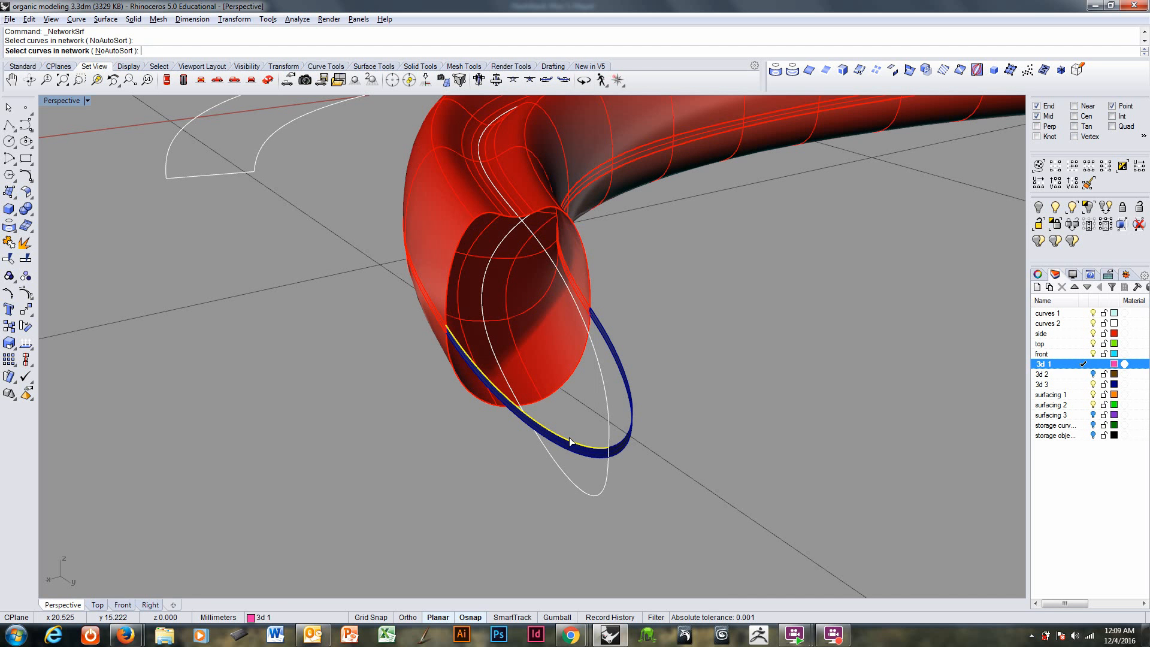
left_click(610, 423)
left_click(623, 441)
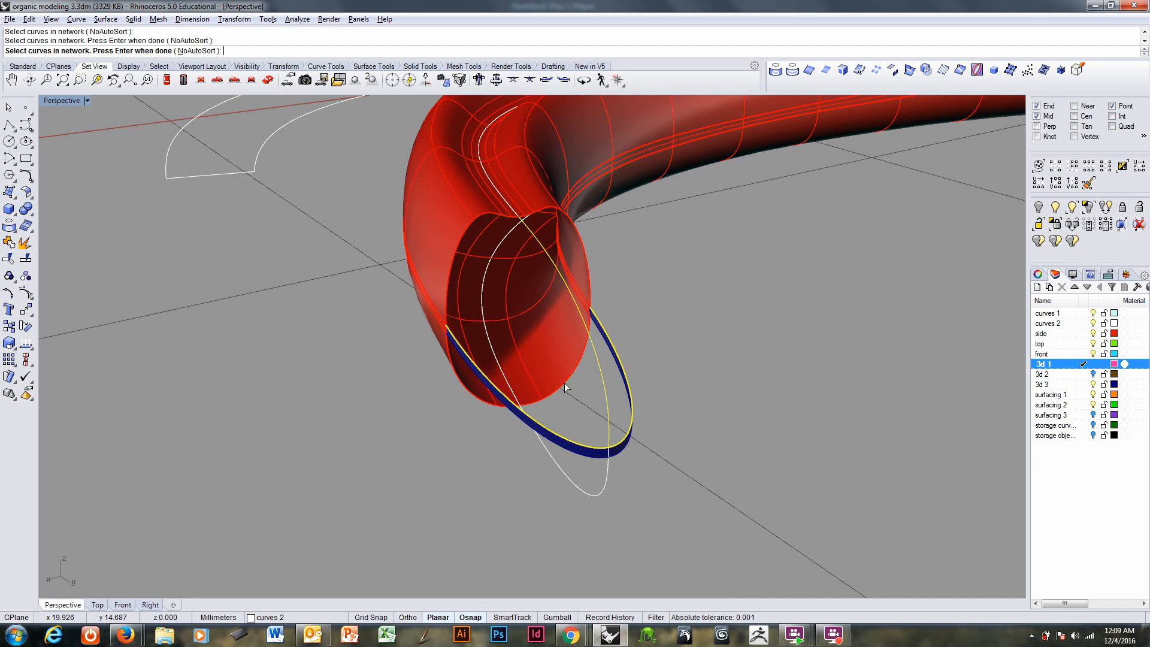
left_click(448, 297)
key("Return")
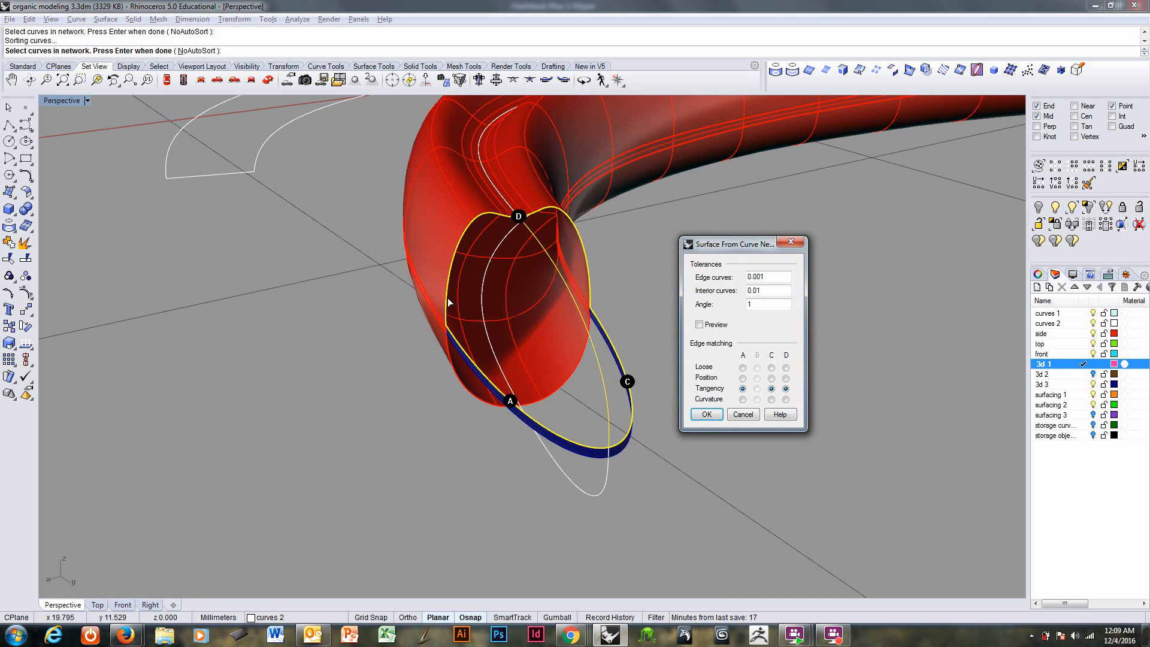
key("Return")
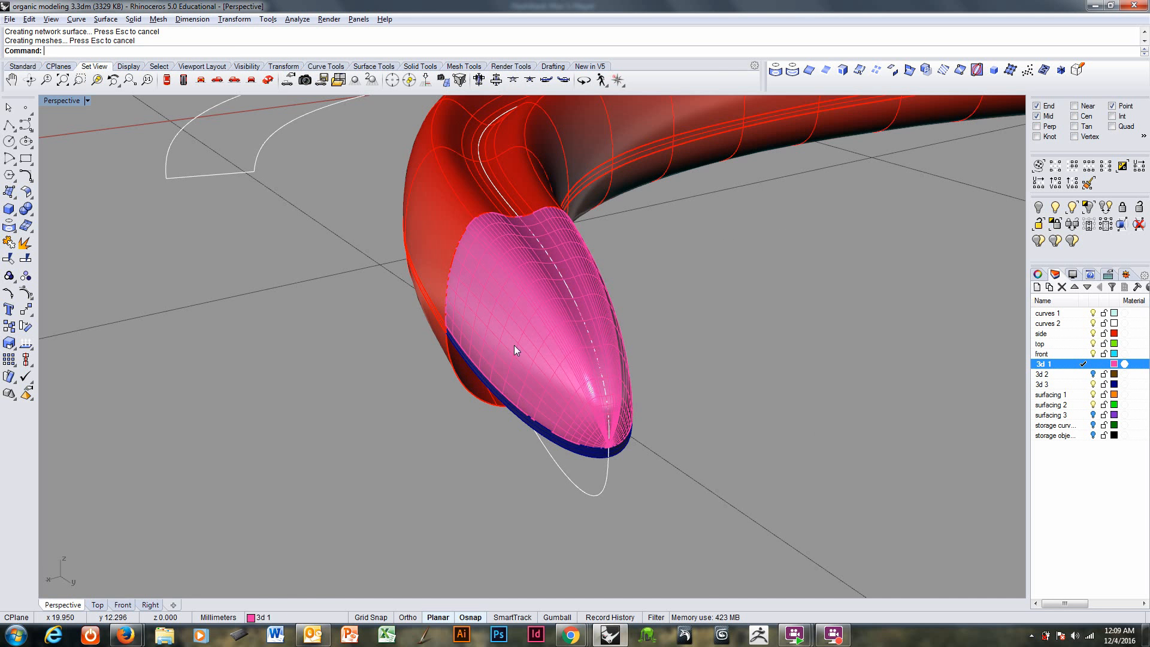
Step: Build a tangent network surface from the split lower strip edges, the lower profile blend and the opening's lower edge
right_click_drag(607, 389, 624, 267)
key("Return")
left_click(622, 272)
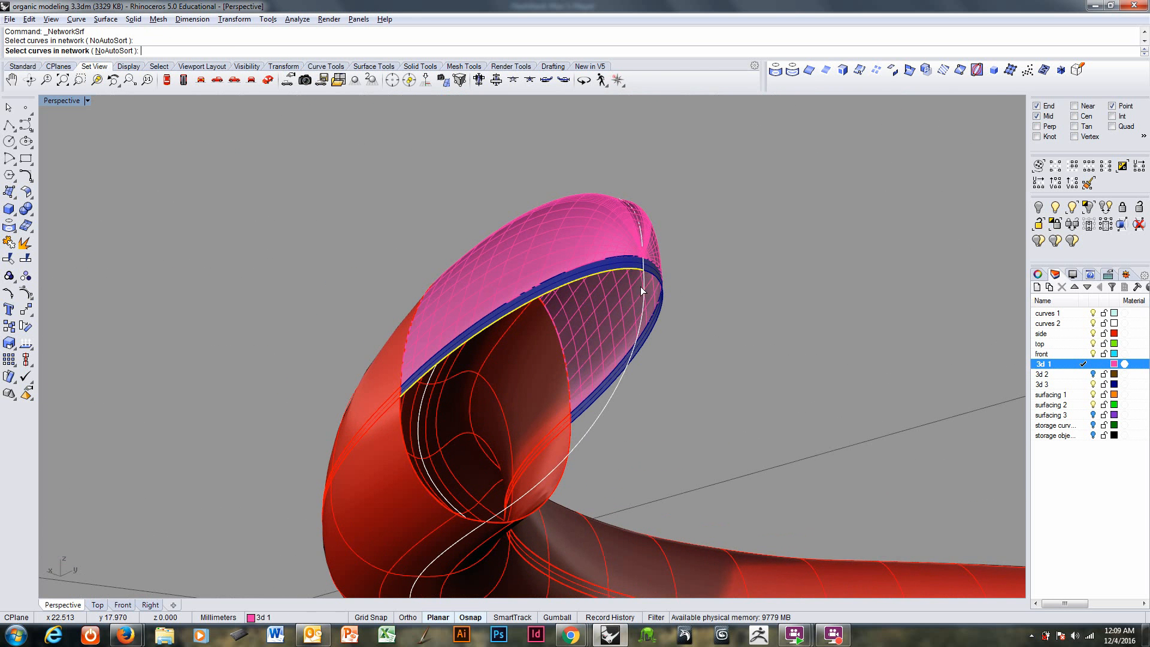
left_click(644, 290)
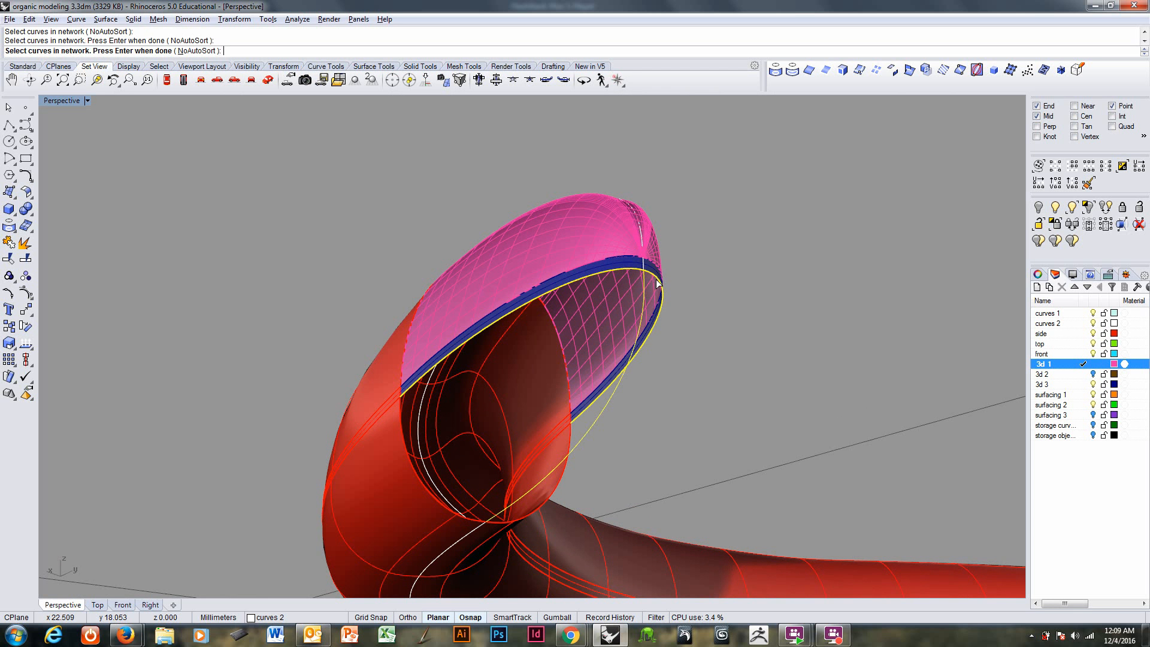
left_click(430, 496)
key("Return")
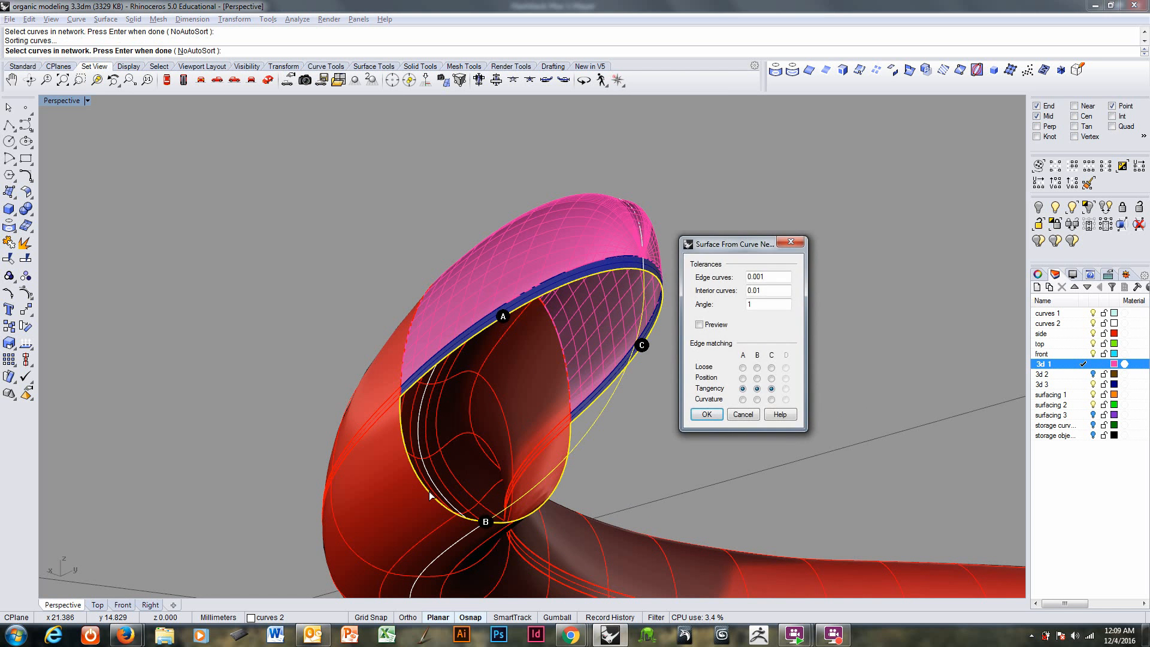
key("Return")
Step: Join the lower cap surface, the end strip and the upper cap surface into one end cap
right_click_drag(567, 437, 235, 368)
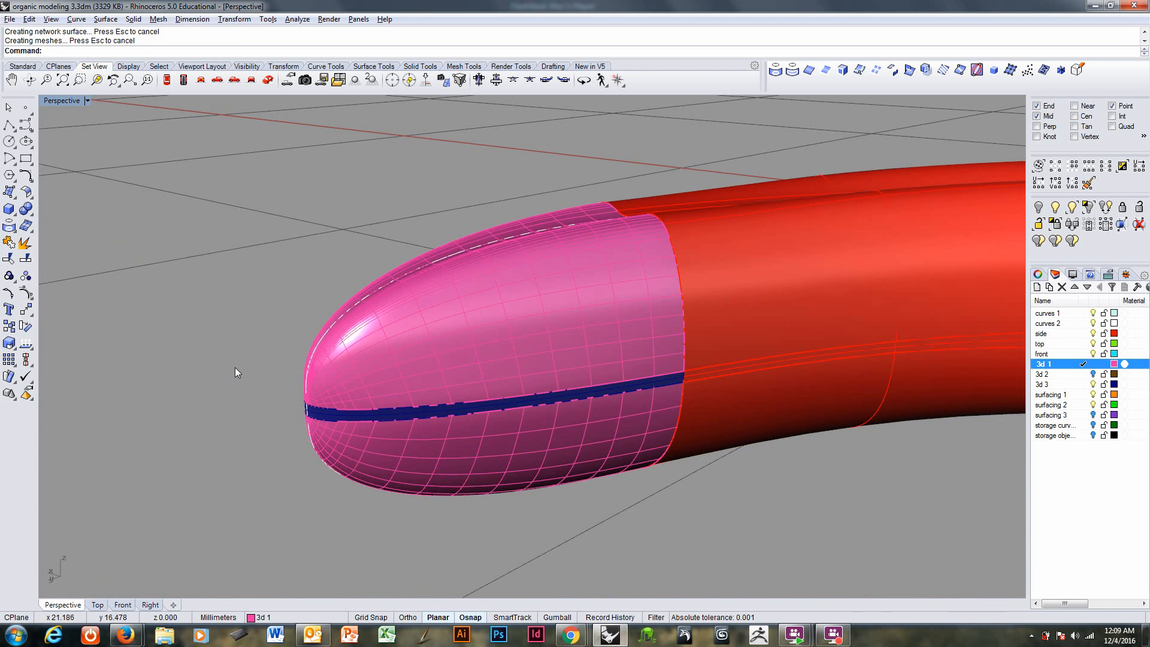
left_click(9, 242)
left_click(552, 419)
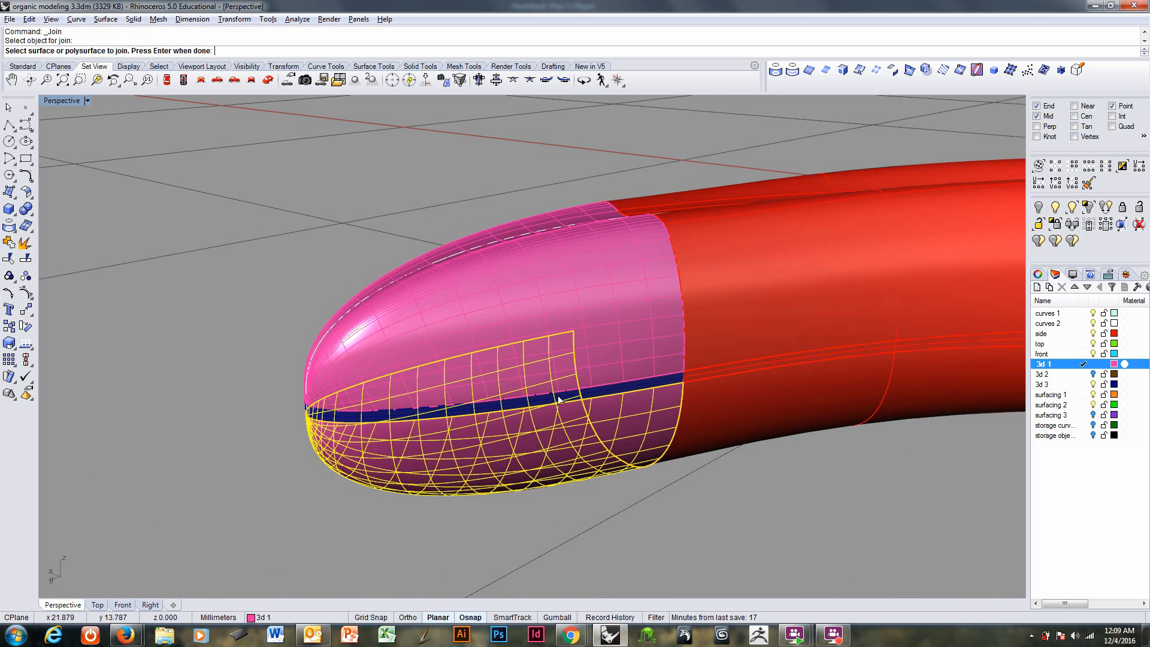
left_click(562, 398)
left_click(574, 380)
key("Return")
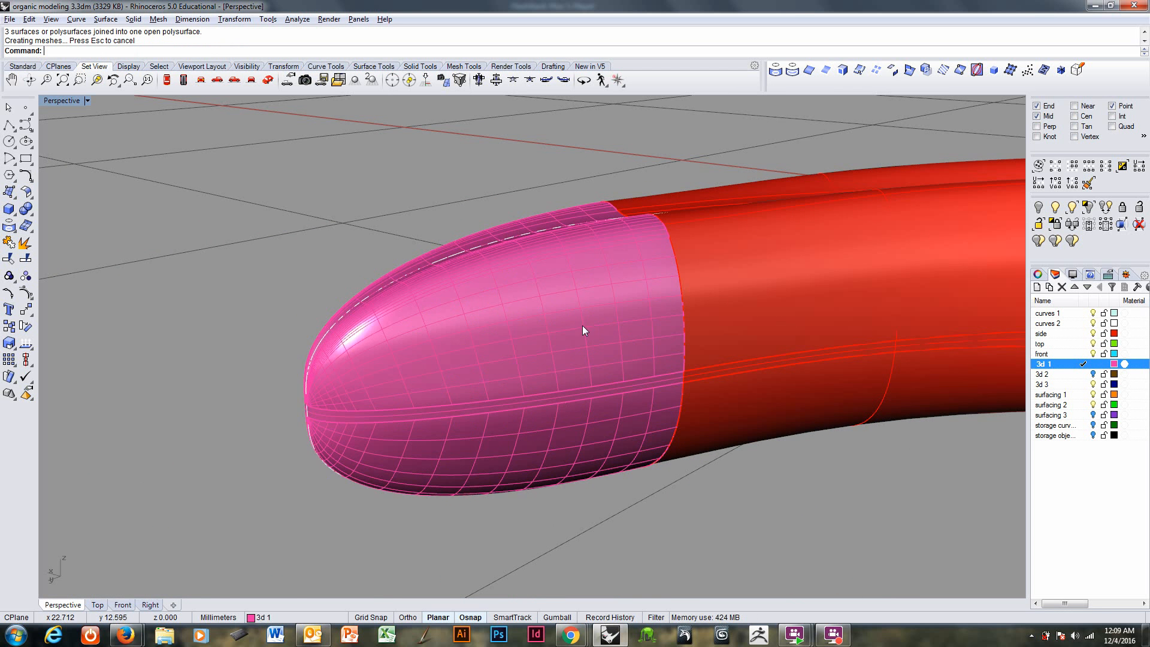
Step: Join the red tube body with the end caps at both of its ends
scroll(582, 330, "down", 6)
right_click_drag(566, 361, 464, 354, "shift")
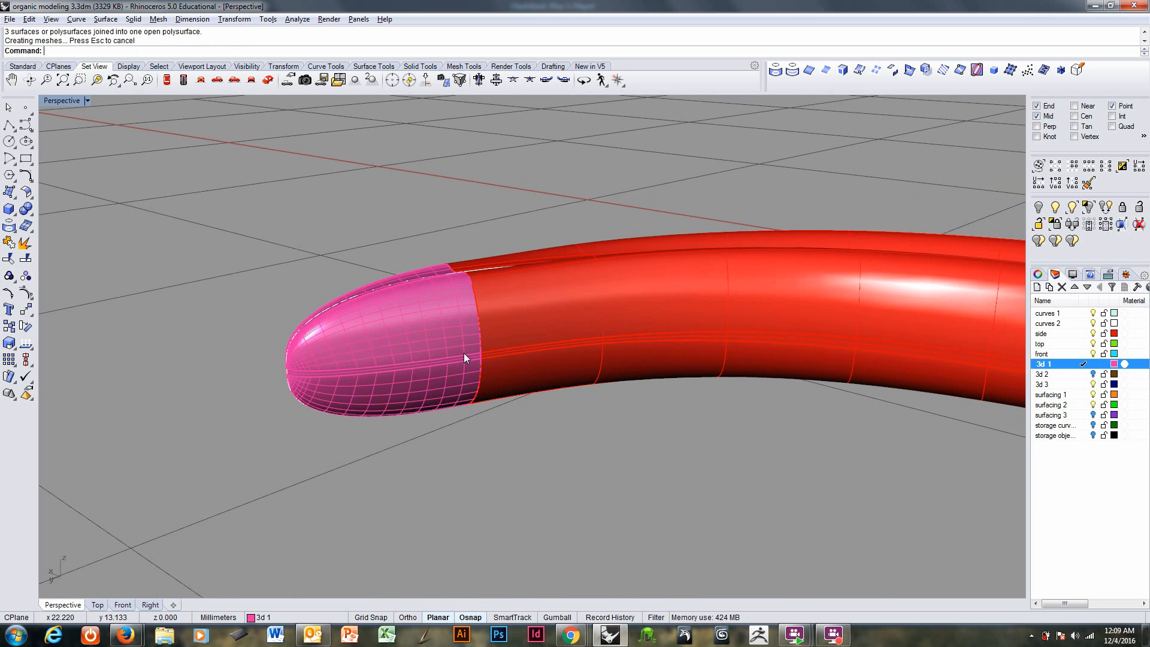
left_click(553, 347)
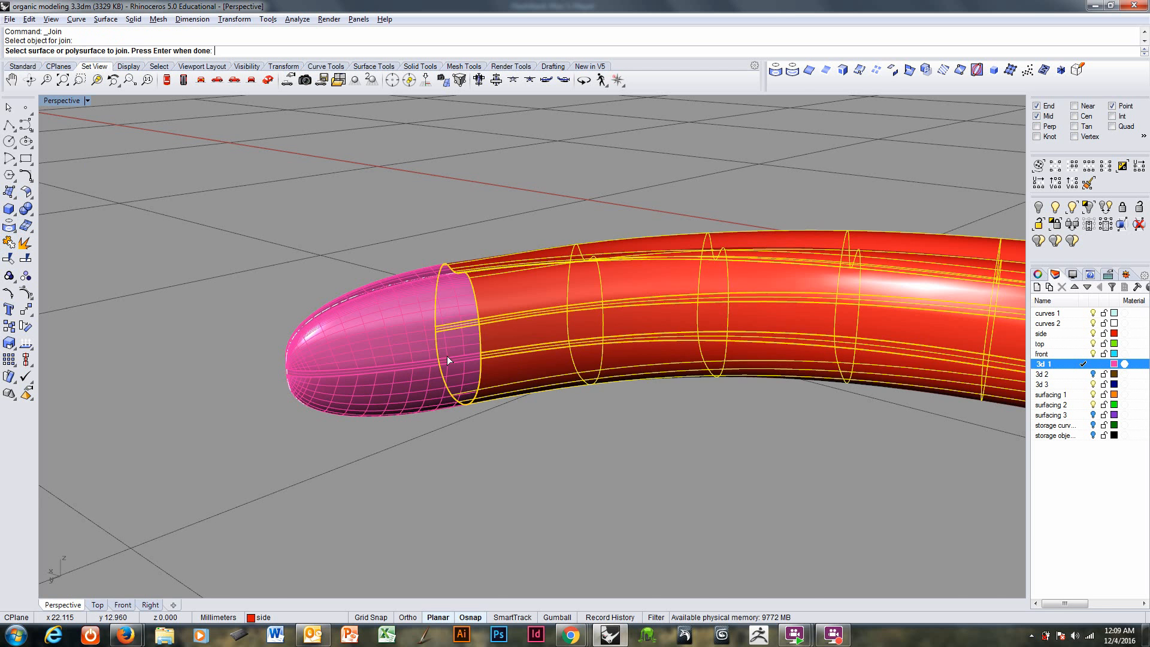
left_click(447, 356)
right_click_drag(557, 375, 192, 300)
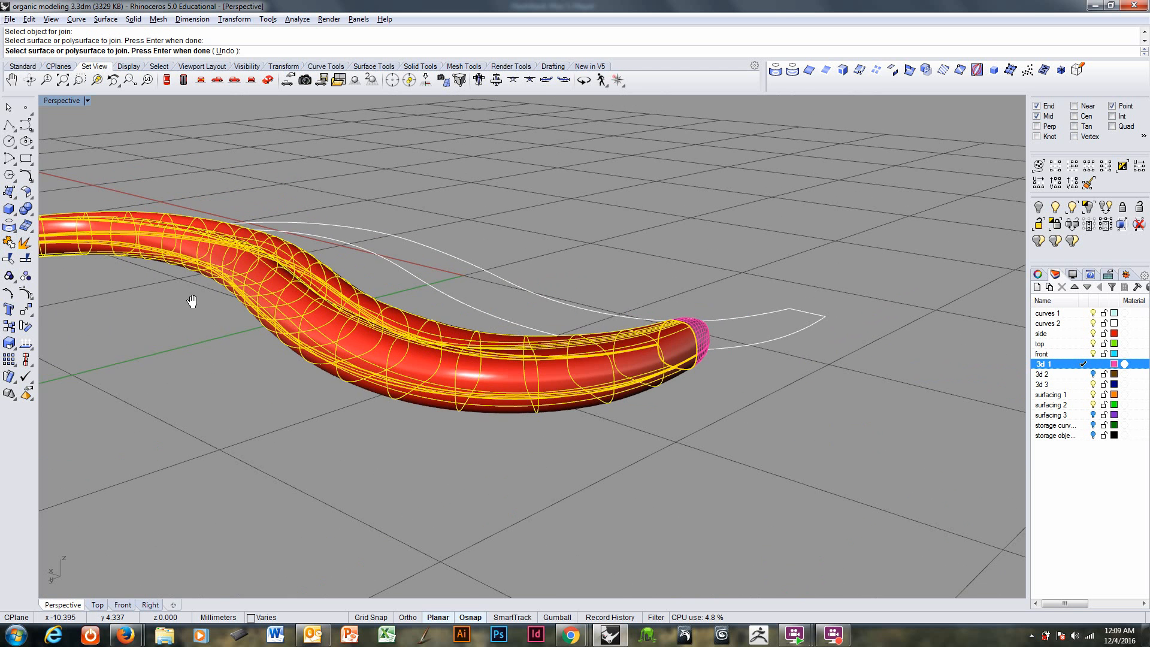
right_click_drag(653, 360, 352, 385)
left_click(353, 386)
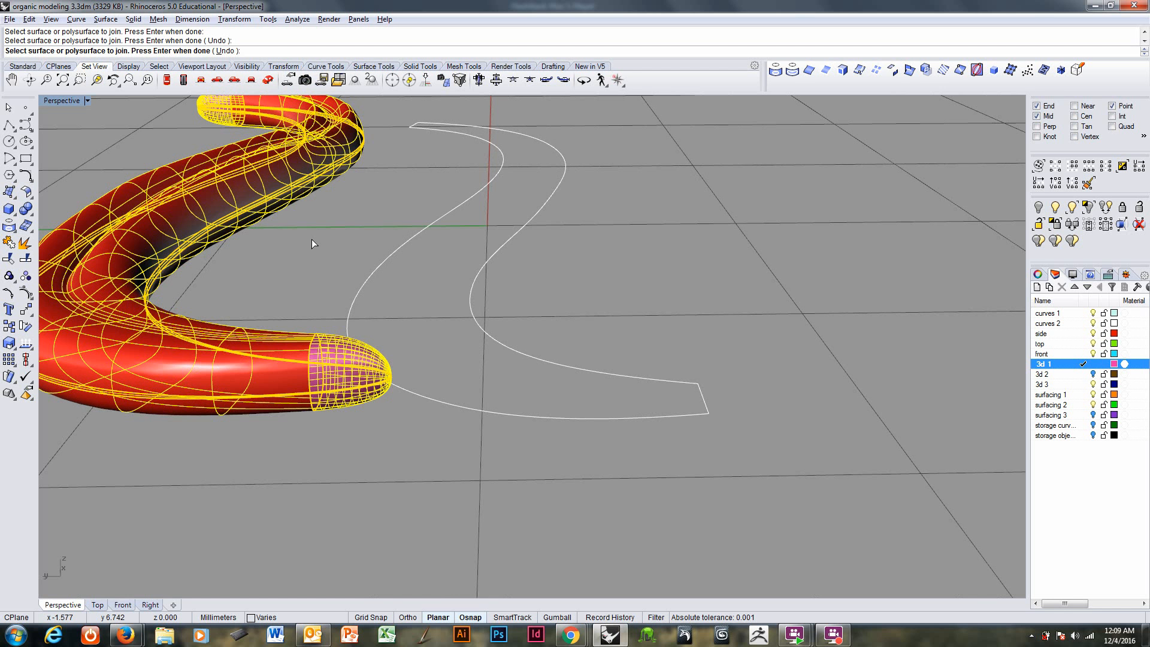
key("Return")
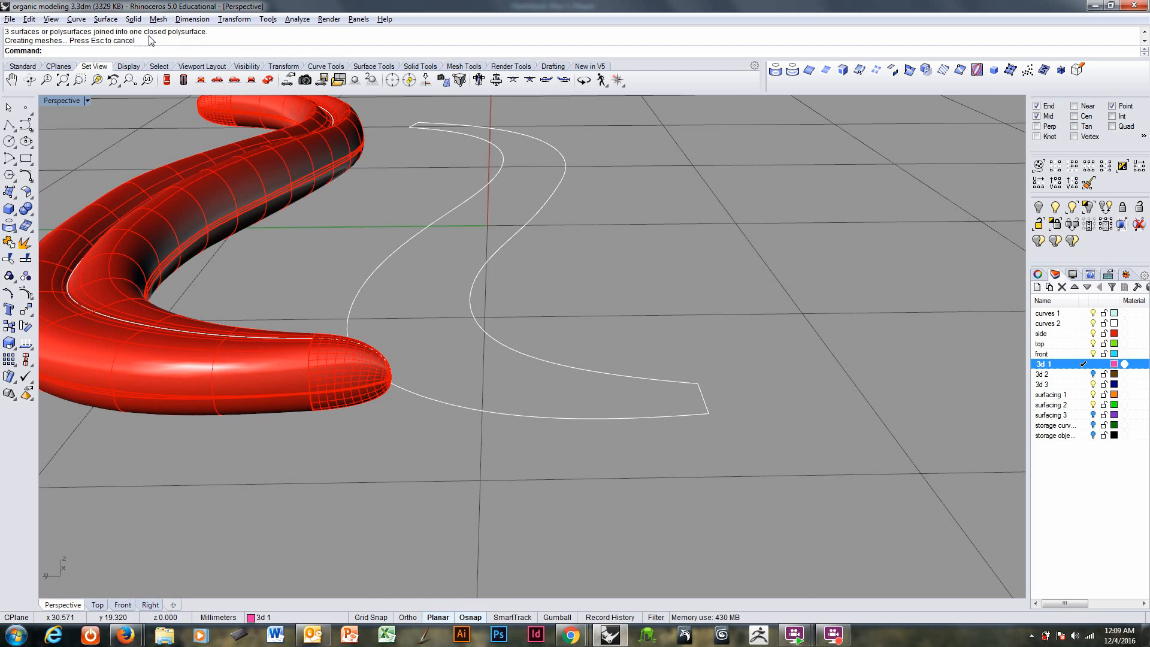
Step: Hide layer curves 2 so only the joined tube remains in view
right_click_drag(211, 228, 509, 375)
right_click_drag(737, 351, 711, 376)
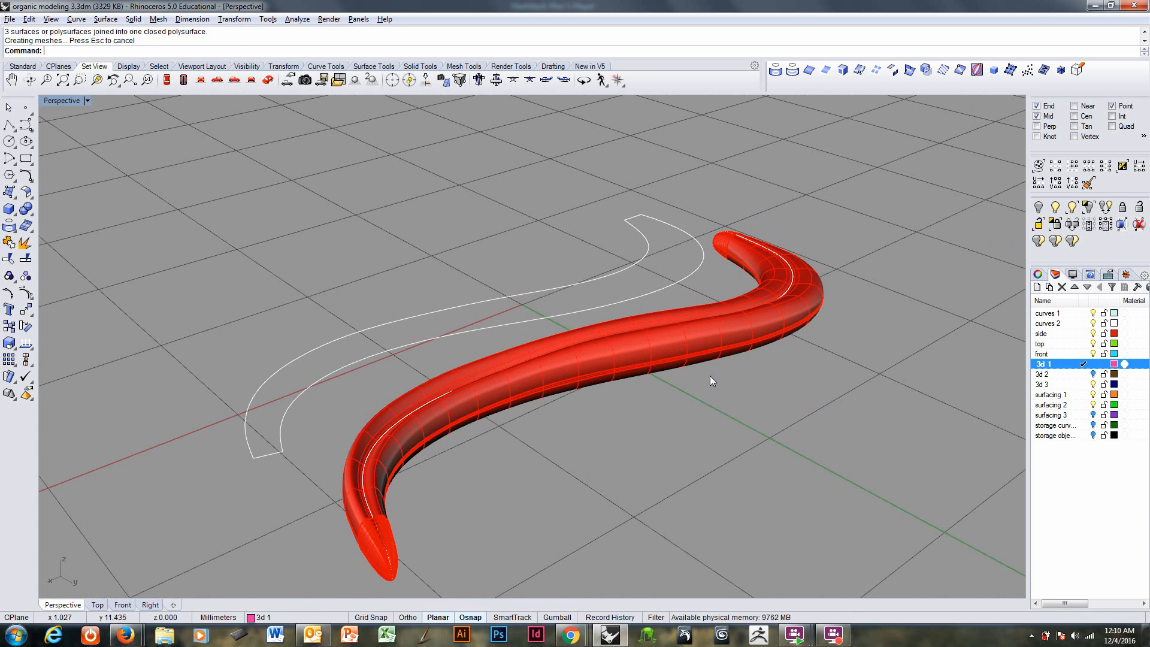
left_click(1094, 323)
Step: Show layer 3d 2, change its middle, closed-ended tube to layer 3d 1, and hide layer 3d 2 again
right_click_drag(690, 335, 455, 389)
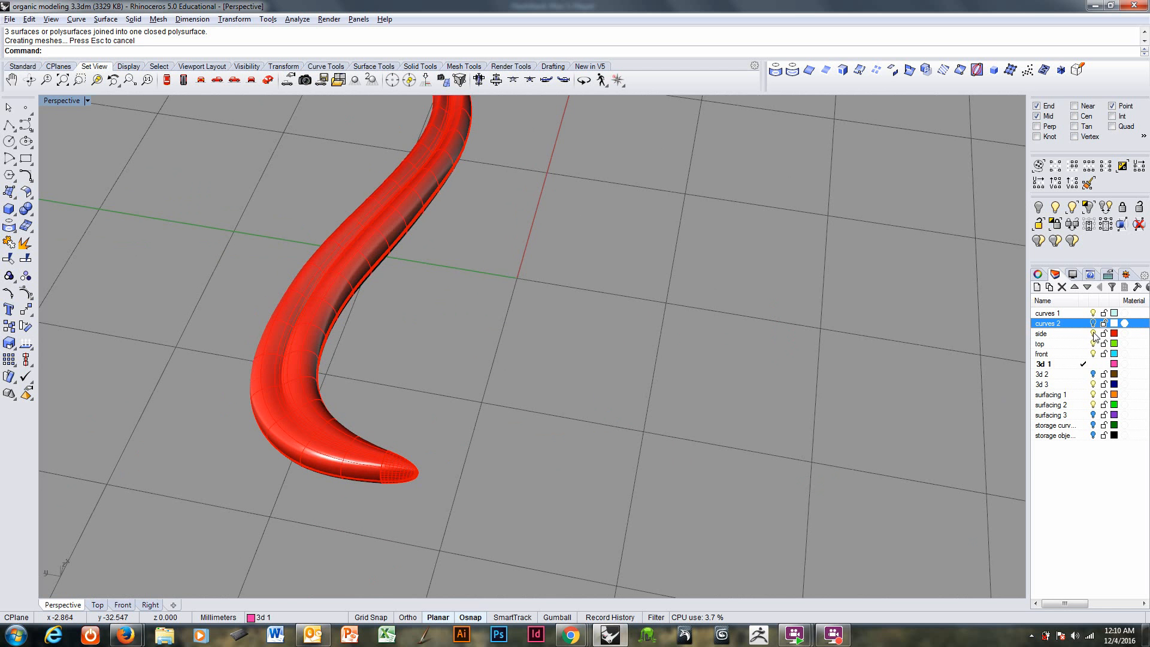
left_click(1093, 374)
left_click(458, 372)
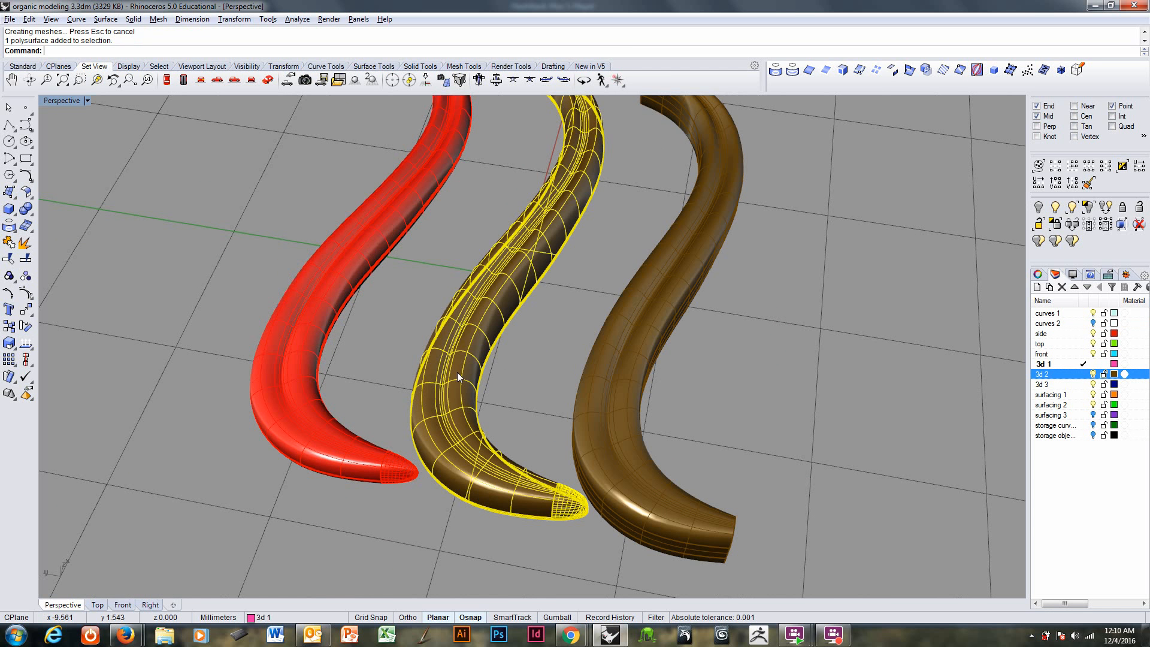
key("ctrl+shift+l")
key("Return")
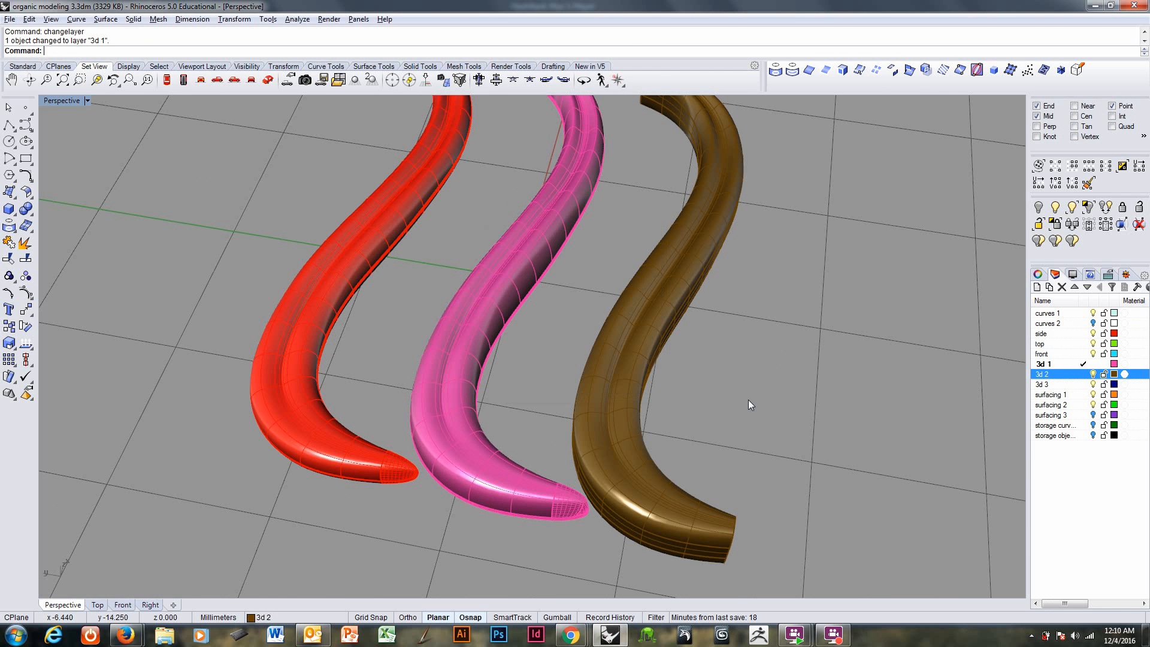
left_click(1094, 375)
Step: Move the pink tube farther away from the red tube, using grid snap
right_click_drag(605, 384, 681, 360)
left_click(491, 356)
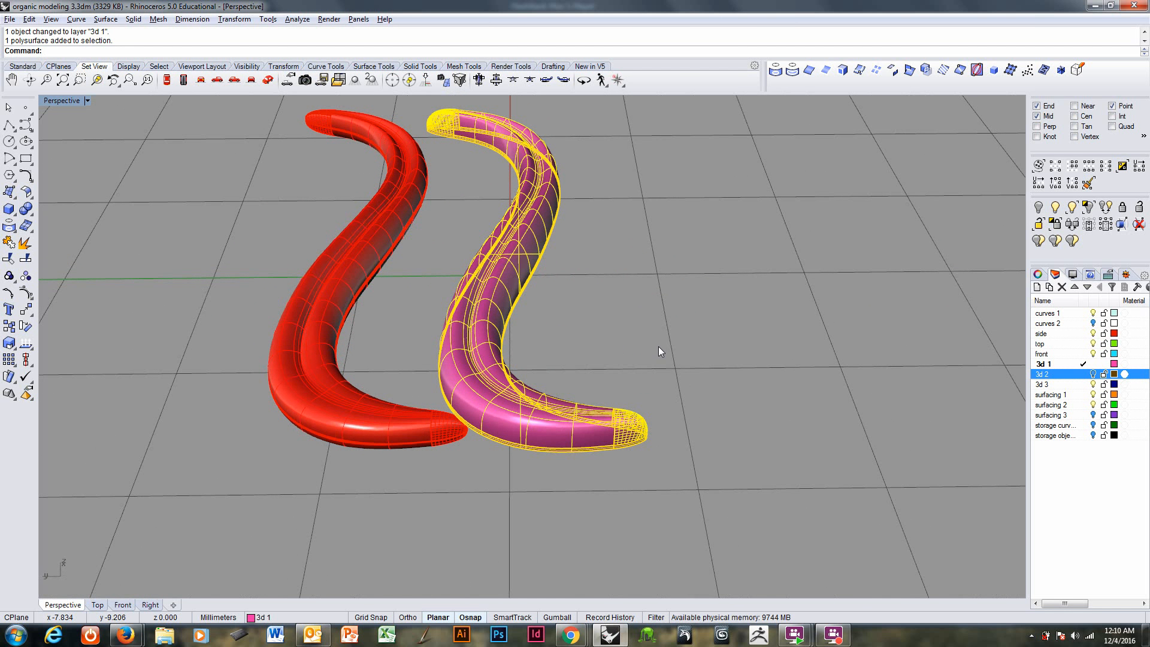
type("M")
key("Return")
left_click(672, 371)
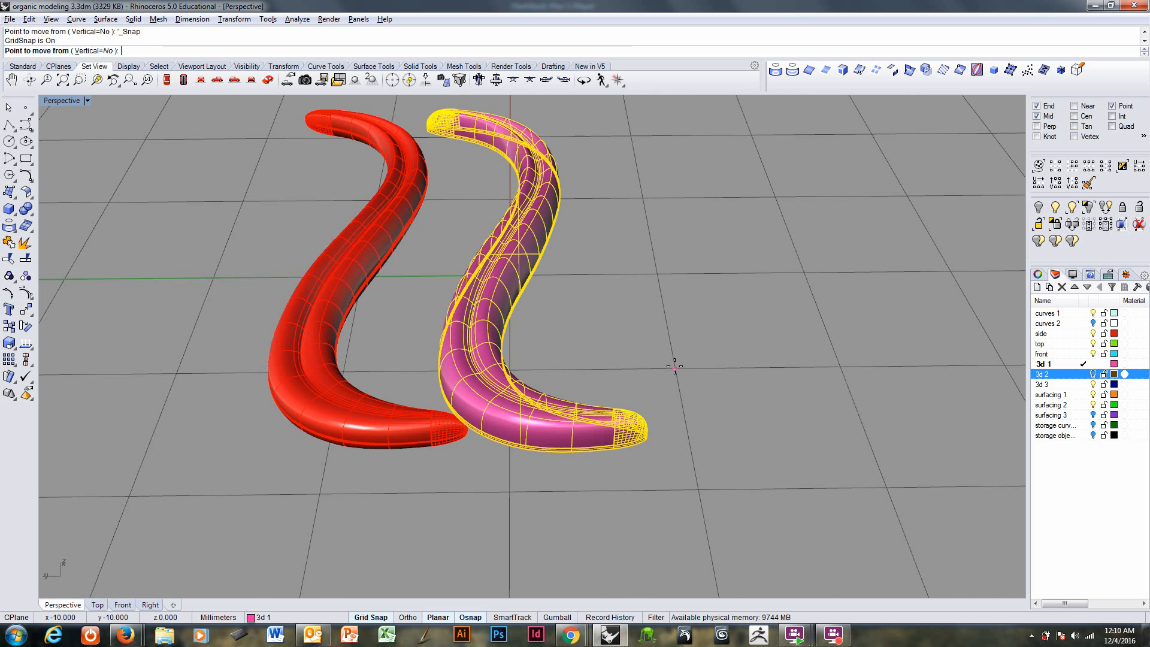
left_click(785, 373)
Step: Apply the space needle environment map to both the red and pink tubes and compare the reflections across their end caps
right_click_drag(745, 375, 326, 347)
left_click(309, 352)
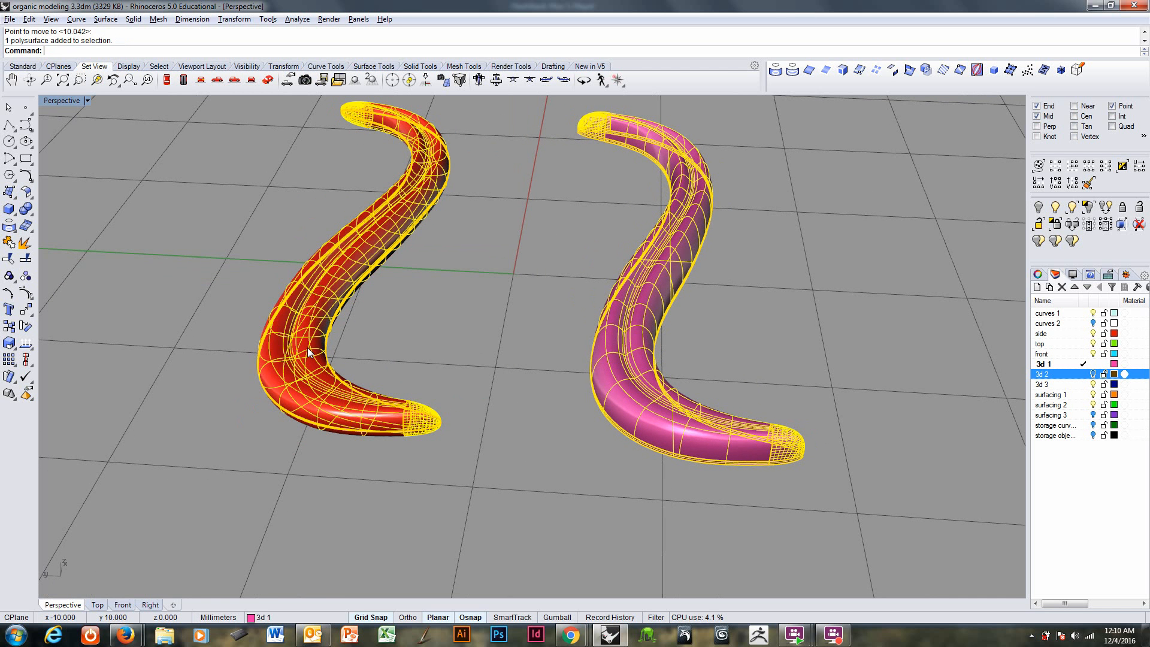
key("Return")
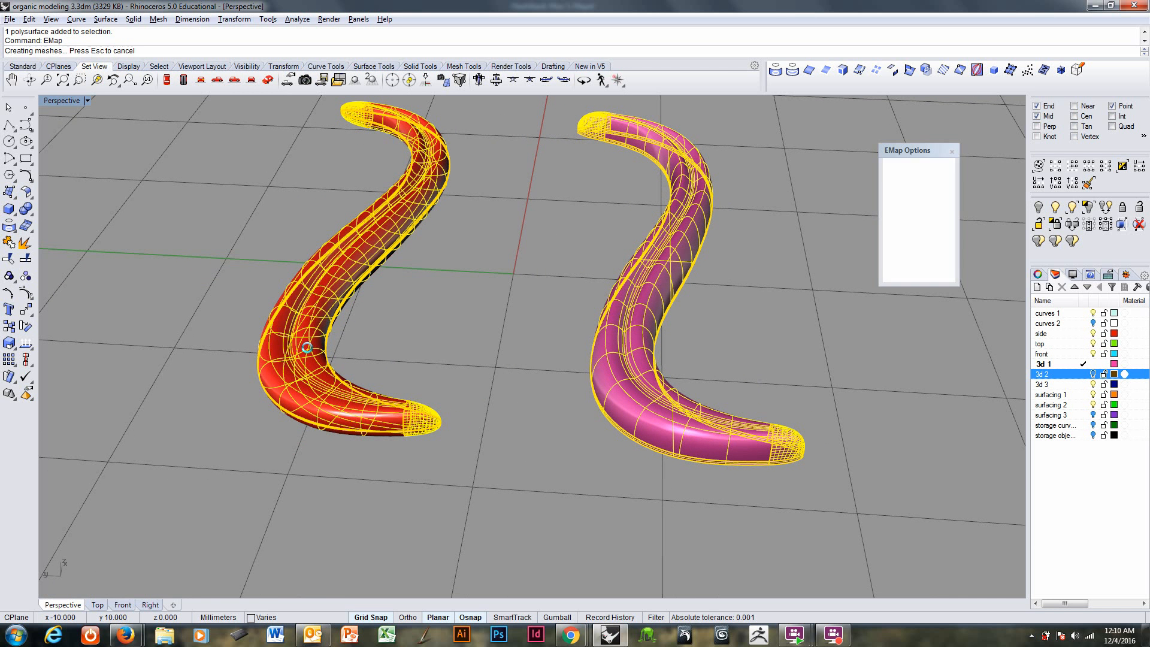
right_click_drag(423, 360, 295, 239)
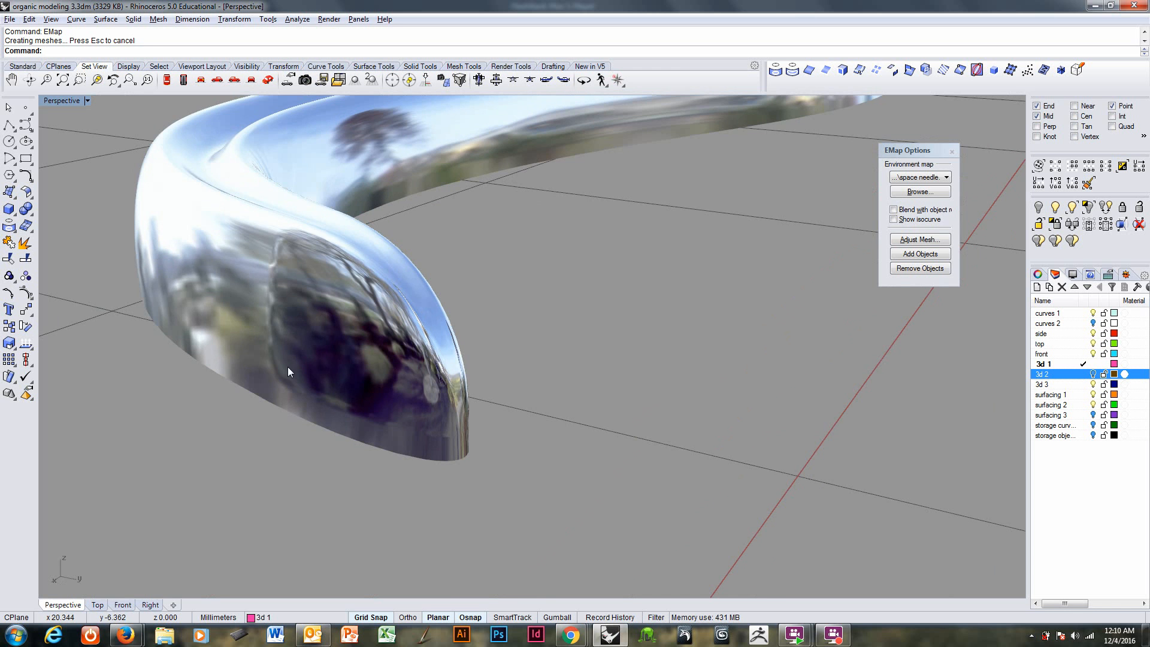
right_click_drag(288, 372, 287, 319)
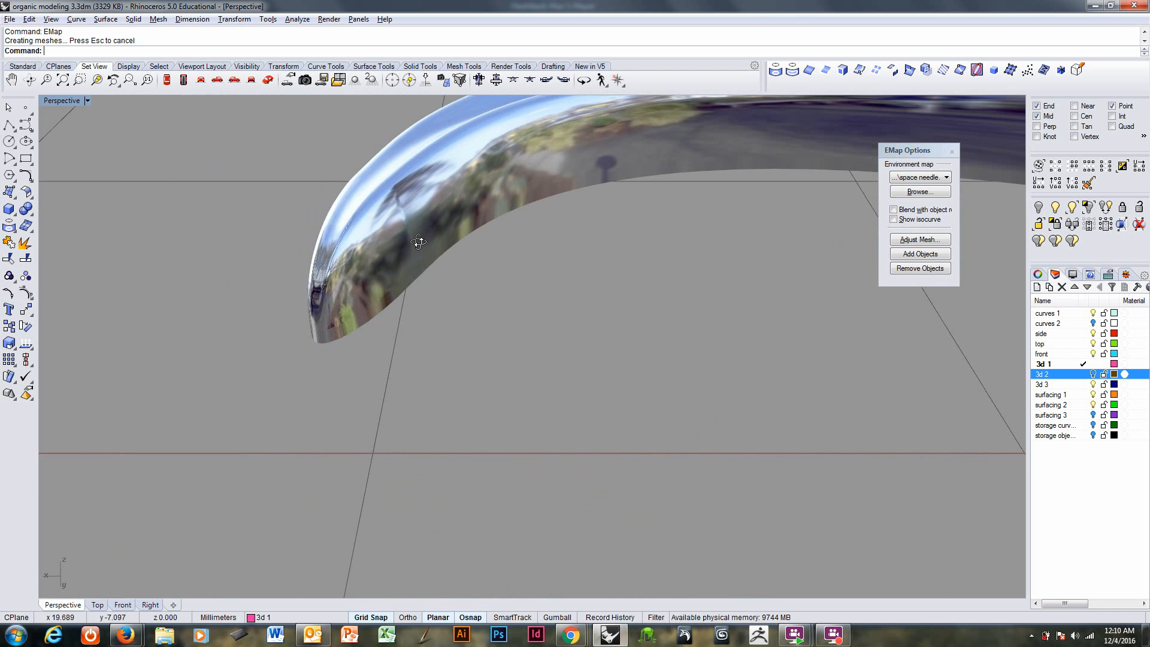
right_click_drag(420, 242, 268, 276)
scroll(488, 336, "down", 7)
right_click_drag(368, 187, 771, 292)
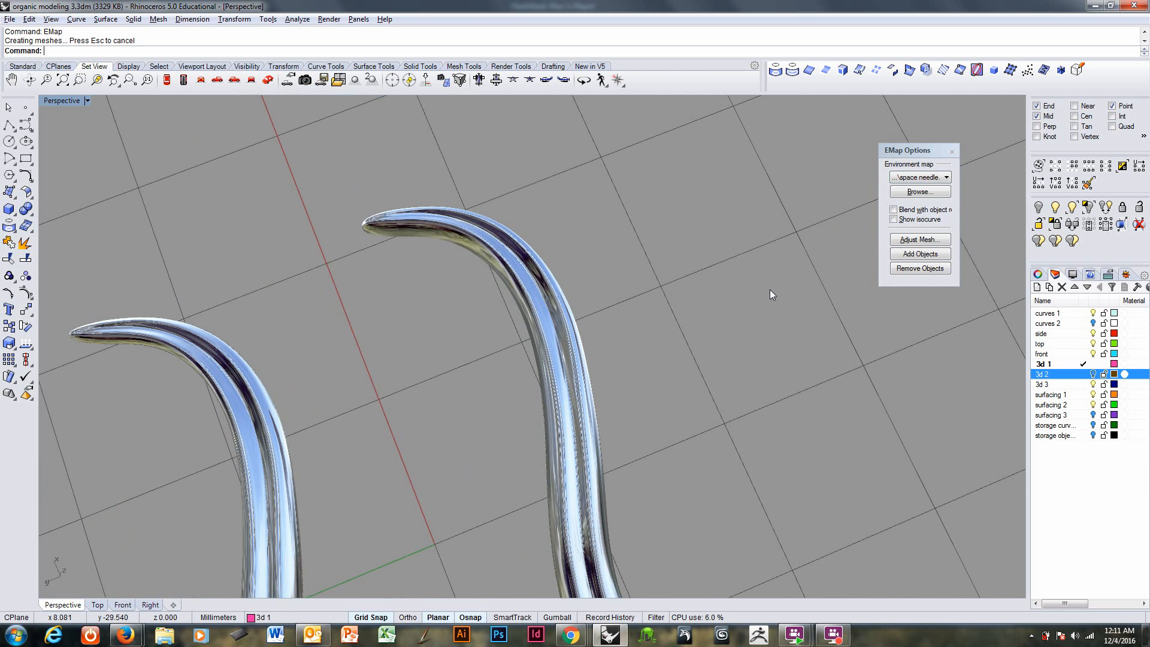
left_click(952, 151)
Step: Select the pink tube and examine the seam between its end cap and body in several views
mouse_move(377, 249)
right_mouse_down()
mouse_move(401, 226)
mouse_move(368, 257)
mouse_move(396, 205)
right_mouse_up()
left_click(415, 263)
right_click_drag(415, 264, 411, 284)
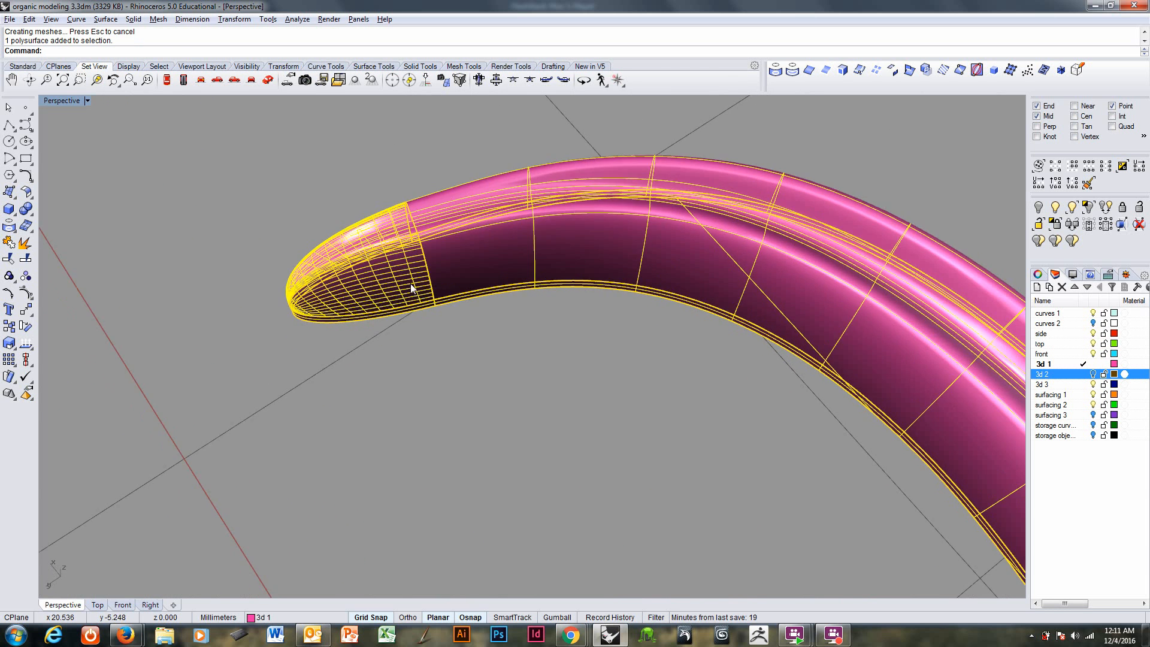
key("ctrl+F1")
scroll(408, 389, "down", 5)
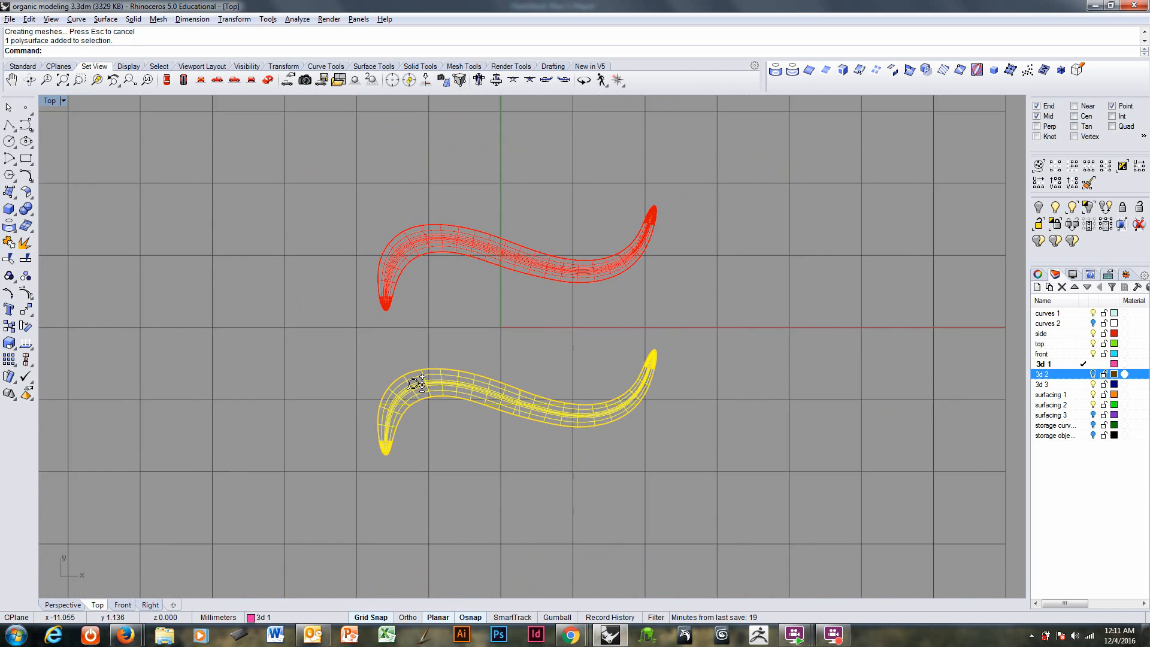
key("ctrl+F3")
key("ctrl+F4")
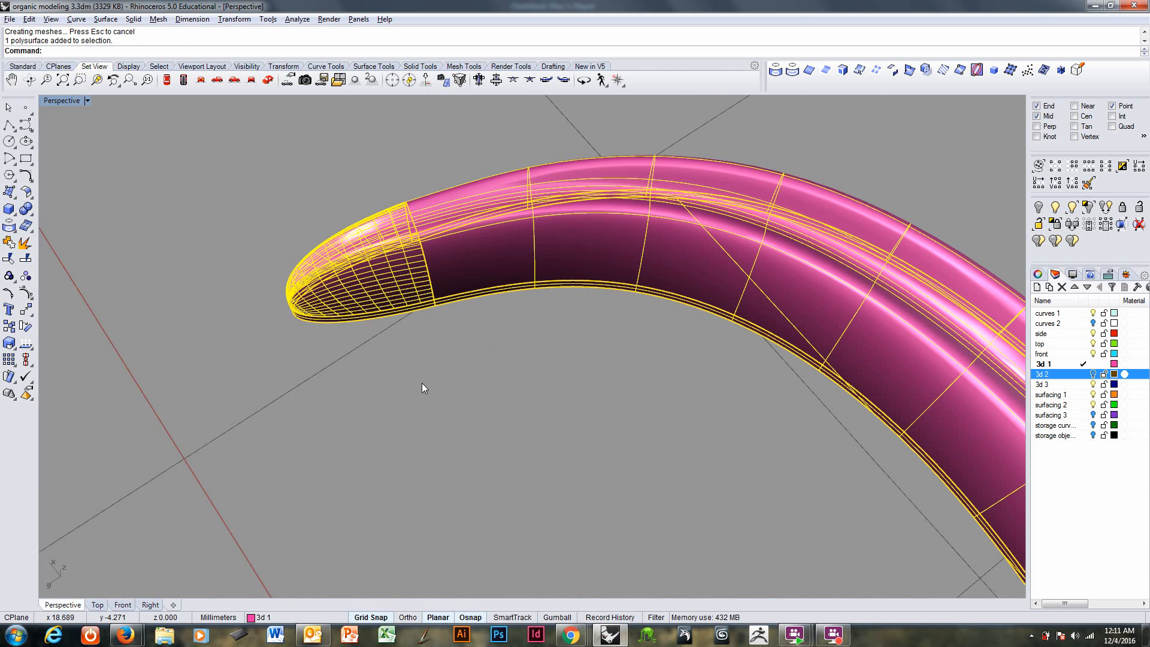
left_click(422, 383)
left_click(434, 306)
scroll(444, 311, "down", 5)
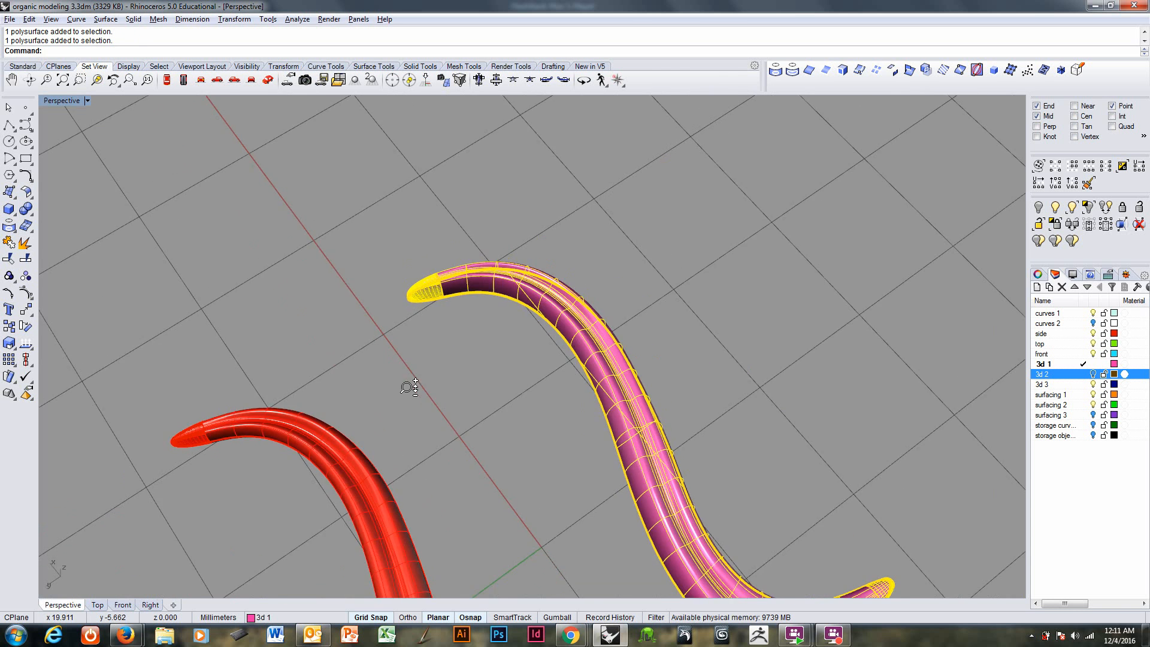
scroll(409, 388, "down", 4)
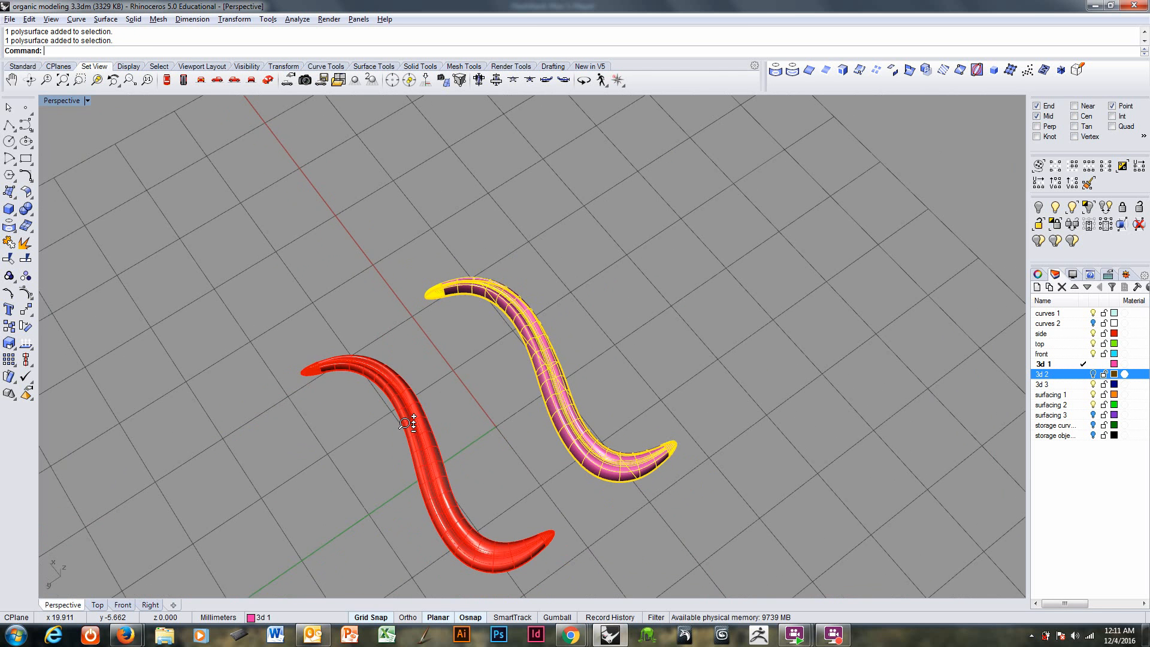
Step: Create a cutting plane through the pink tube along the seam between its upper end cap and body in the Top view
key("ctrl+F1")
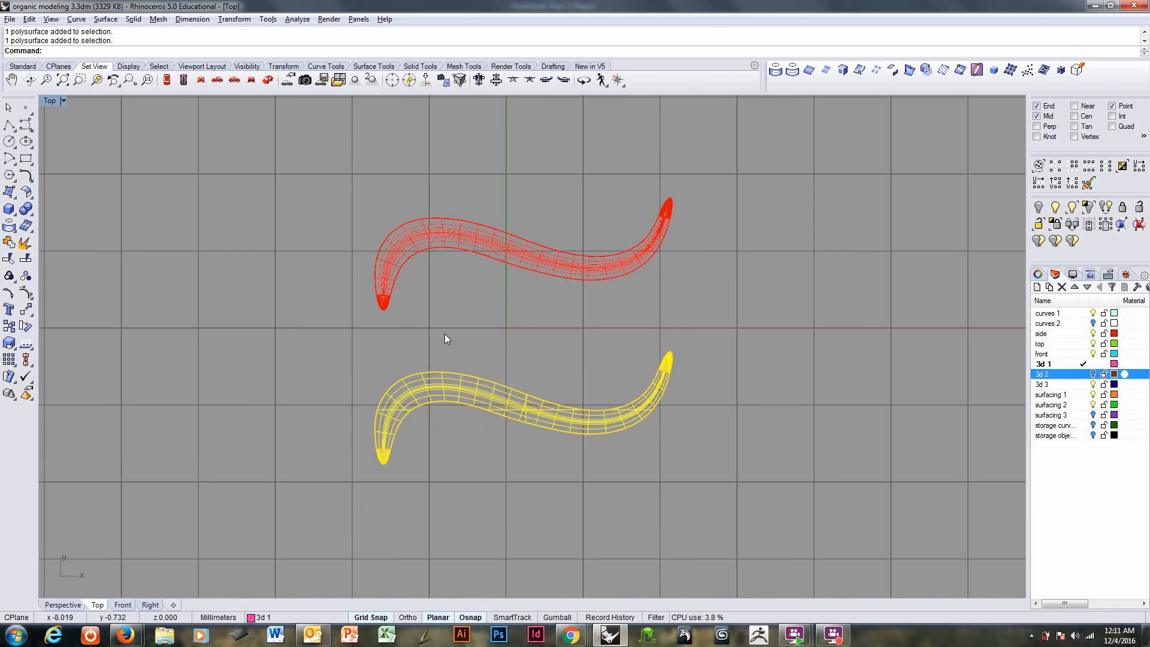
right_click_drag(654, 375, 429, 291, "ctrl")
left_click(591, 332)
right_click_drag(509, 360, 528, 328, "ctrl")
left_click(529, 327)
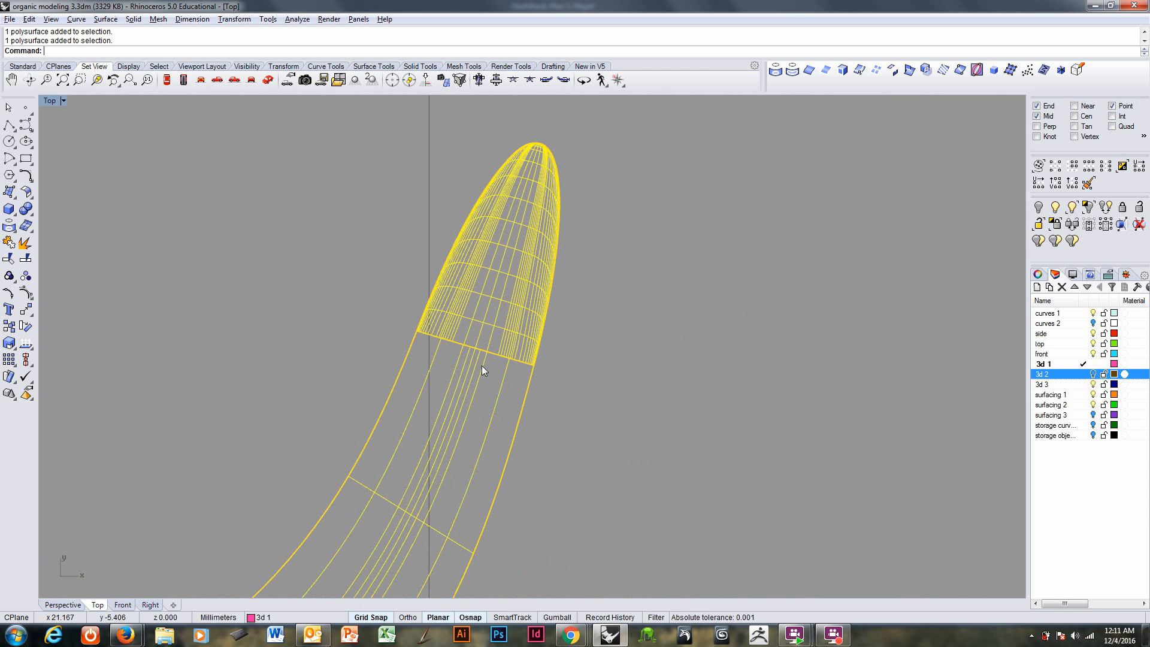
left_click(374, 66)
left_click(10, 242)
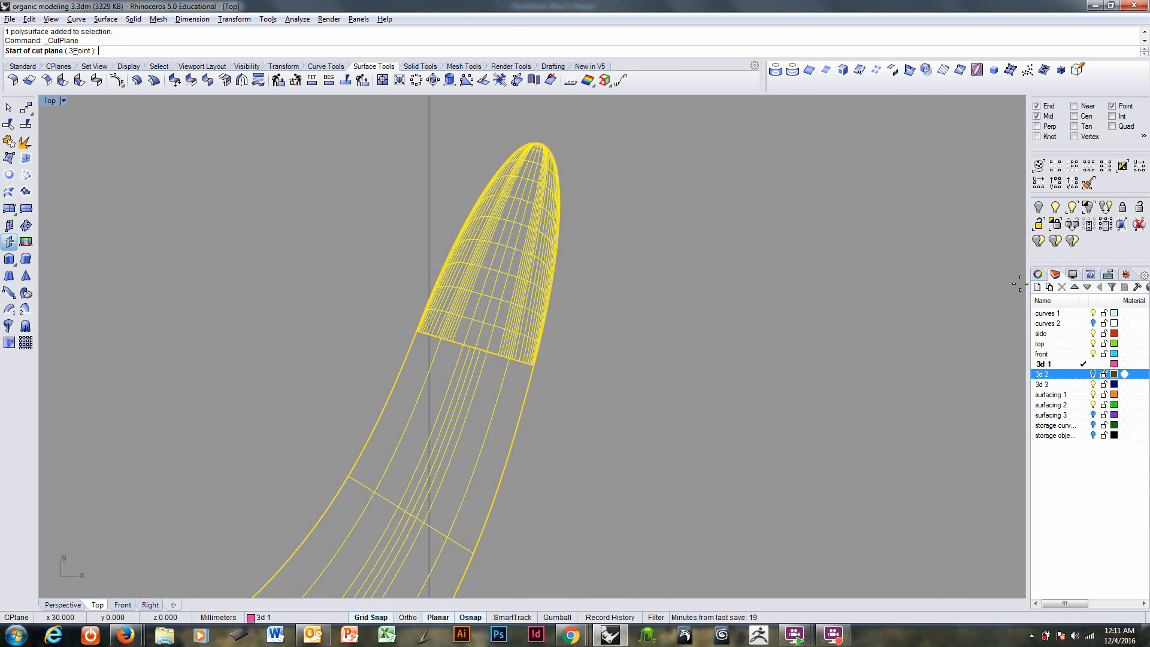
left_click(539, 352)
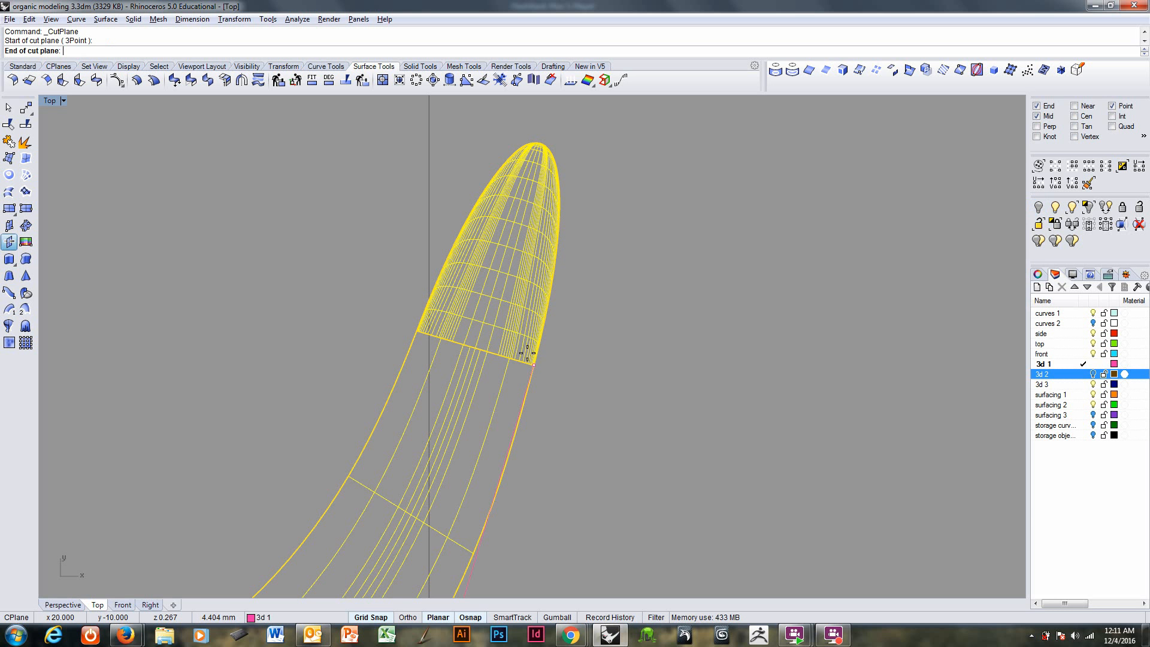
left_click(417, 331)
key("Escape")
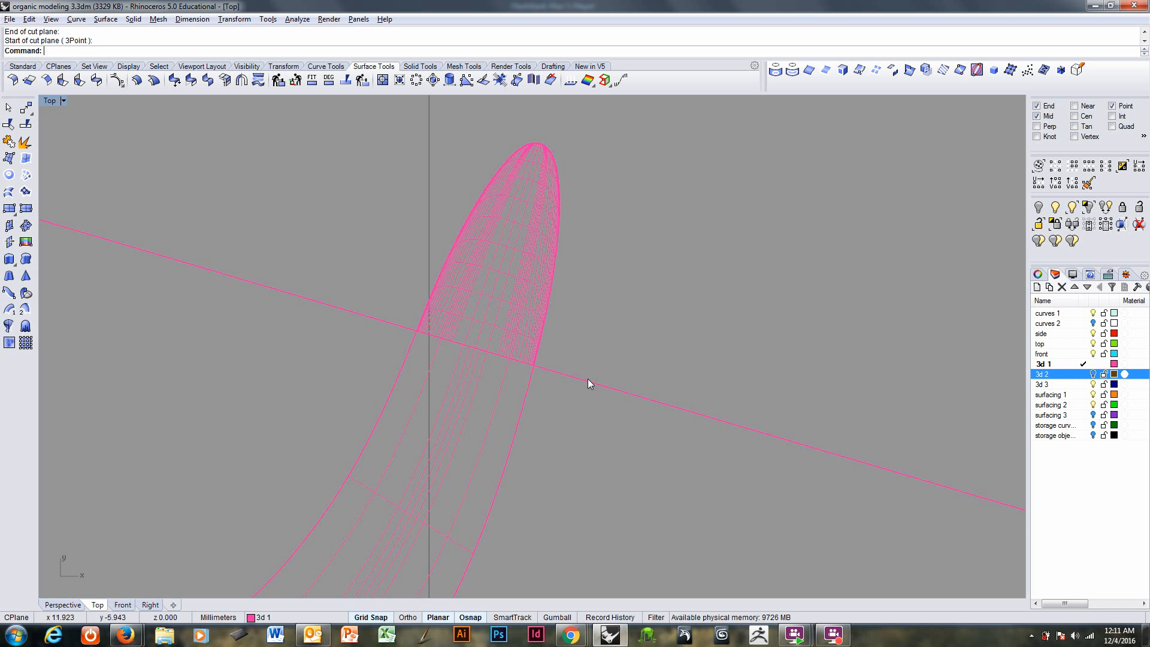
Step: Offset the cutting plane 0.5 mm to both sides and delete the original plane
left_click(588, 379)
scroll(504, 469, "down", 5)
scroll(522, 437, "up", 5)
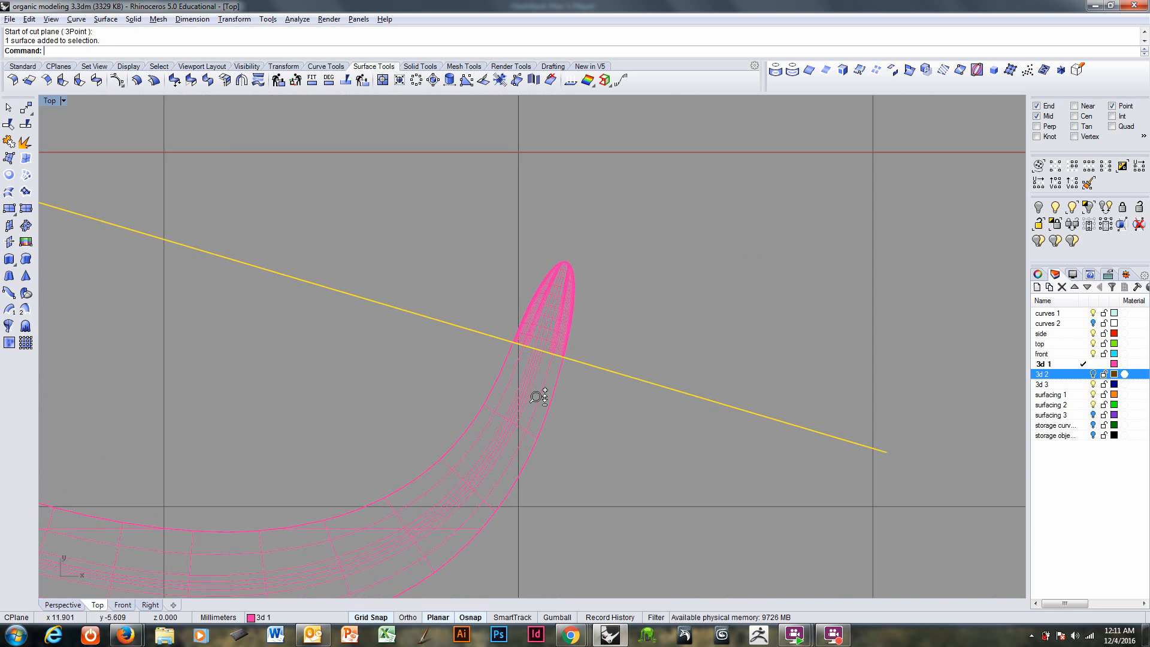
scroll(539, 397, "up", 1)
left_click(106, 19)
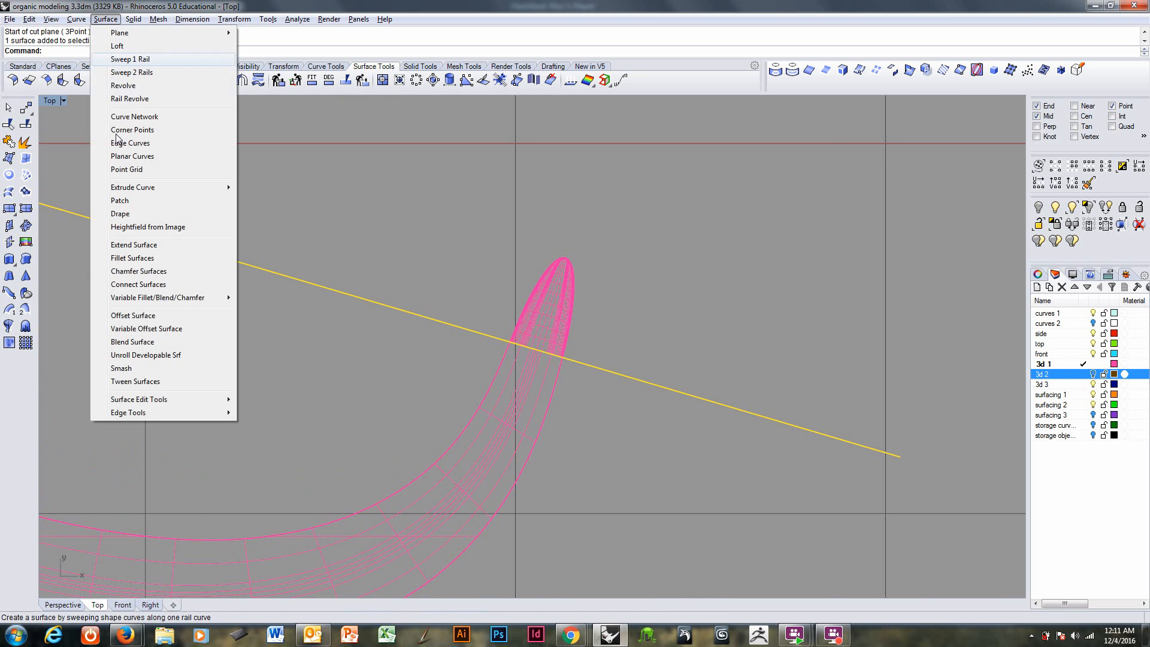
left_click(146, 316)
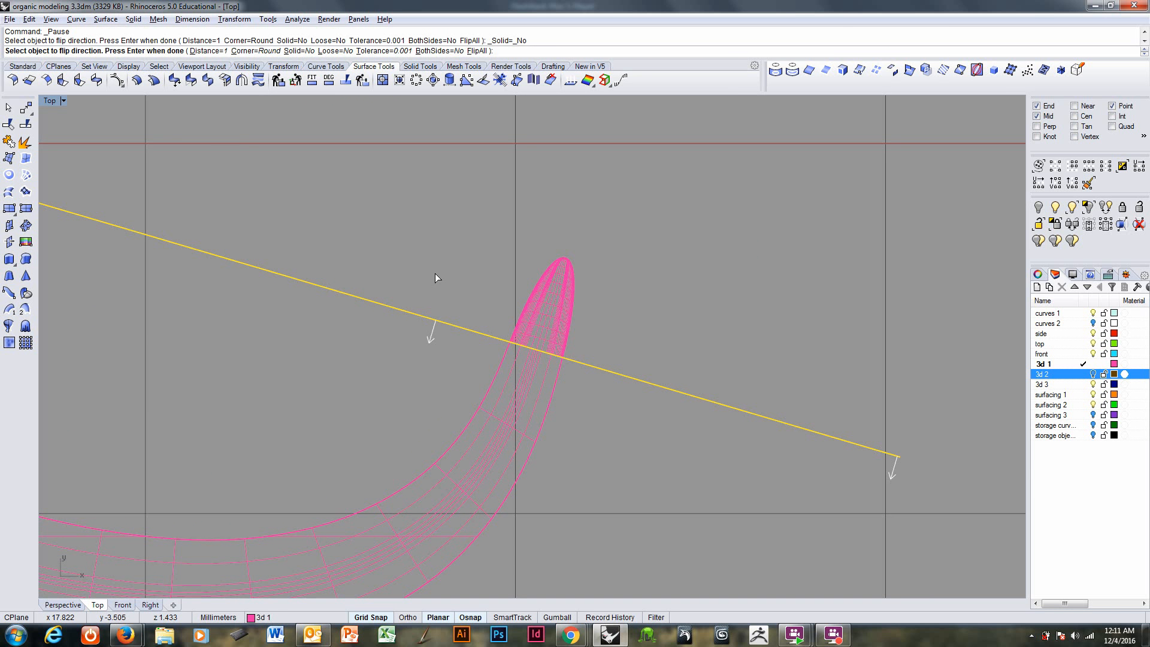
key("Return")
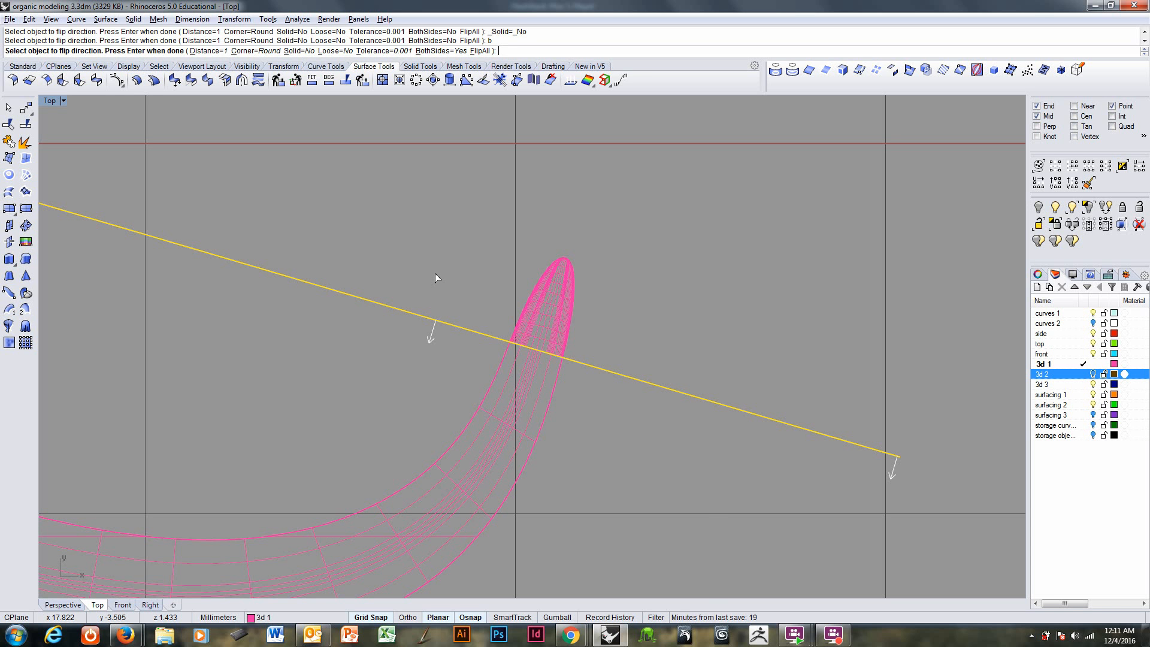
type("0.5")
key("Return")
key("Return")
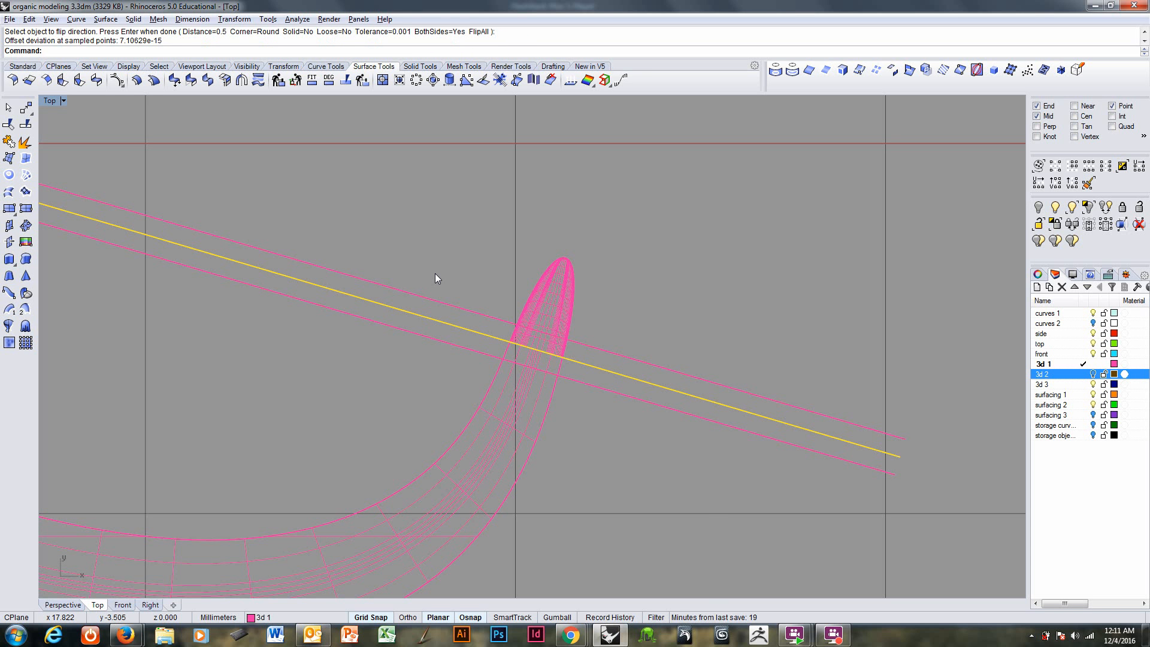
key("Return")
Step: Trim away the pink tube section between the two offset planes, and delete both planes
left_click(646, 399)
left_click(655, 365, "shift")
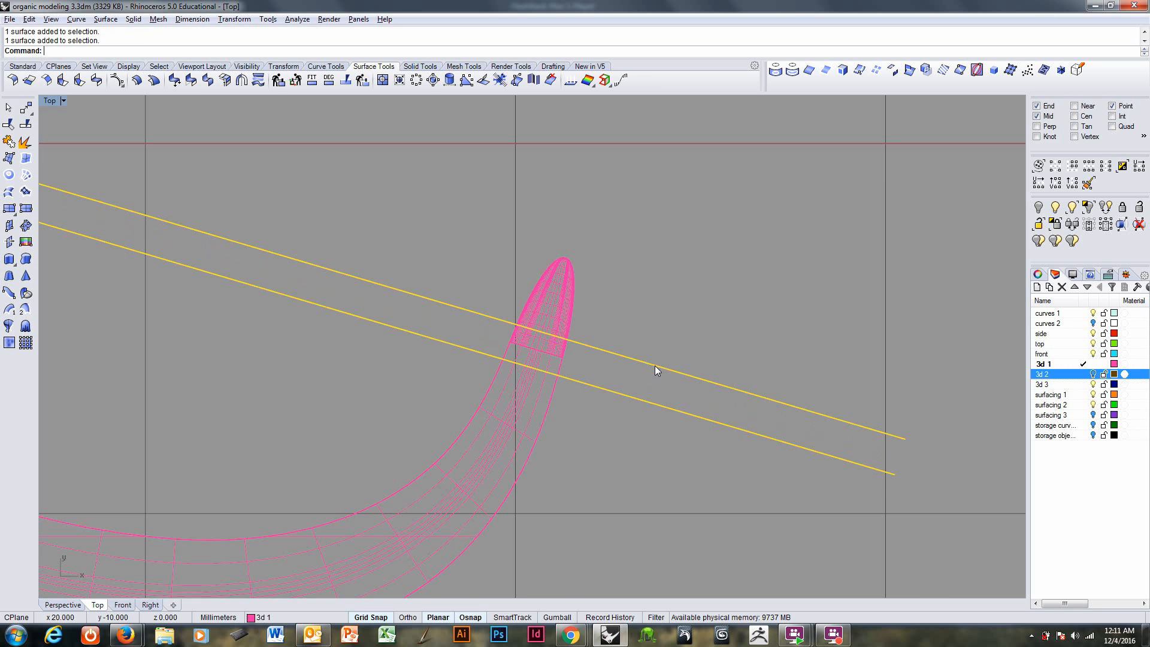
key("ctrl+Tab")
key("ctrl+Tab")
key("ctrl+Tab")
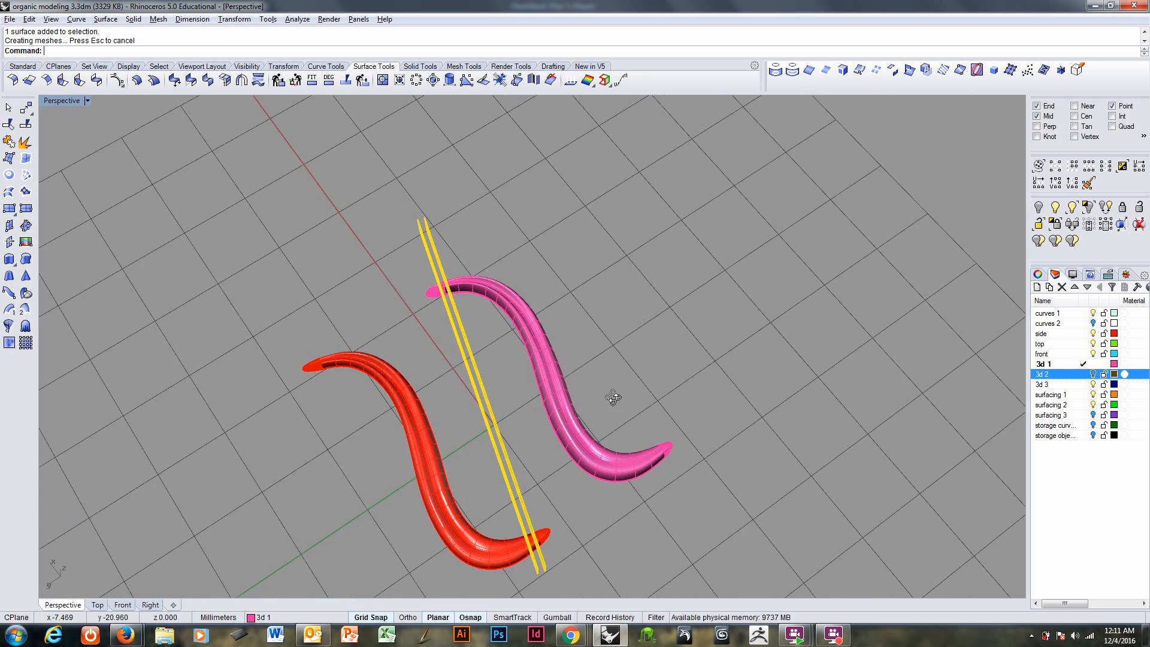
right_click_drag(692, 356, 408, 365)
scroll(450, 272, "up", 6)
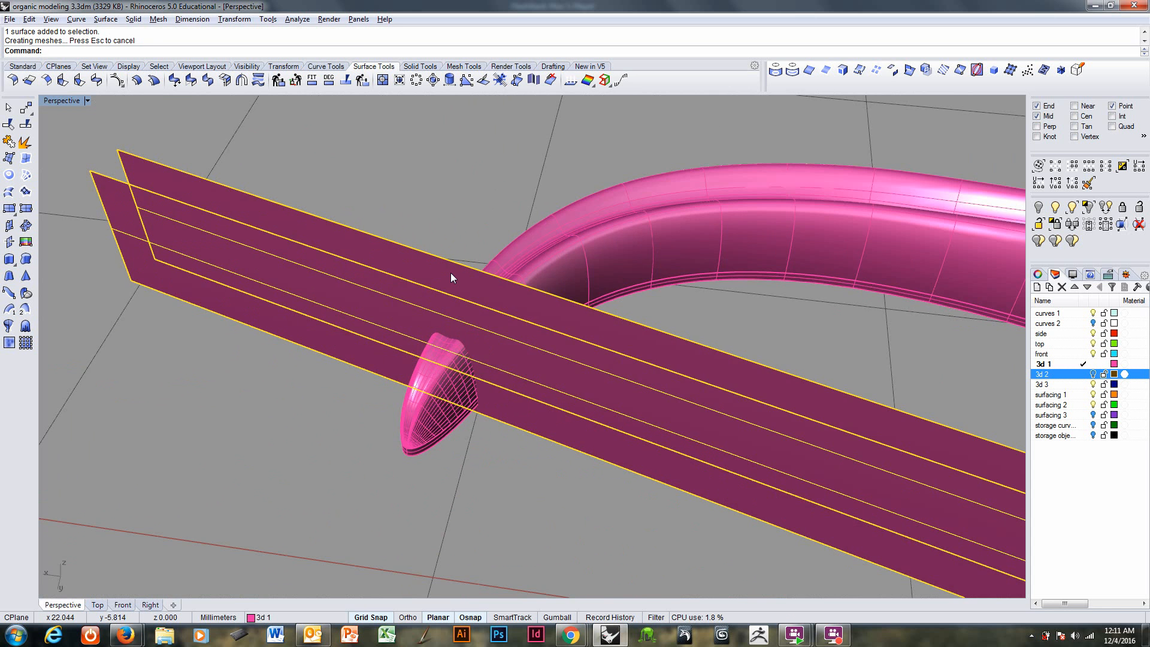
right_click_drag(527, 364, 491, 401)
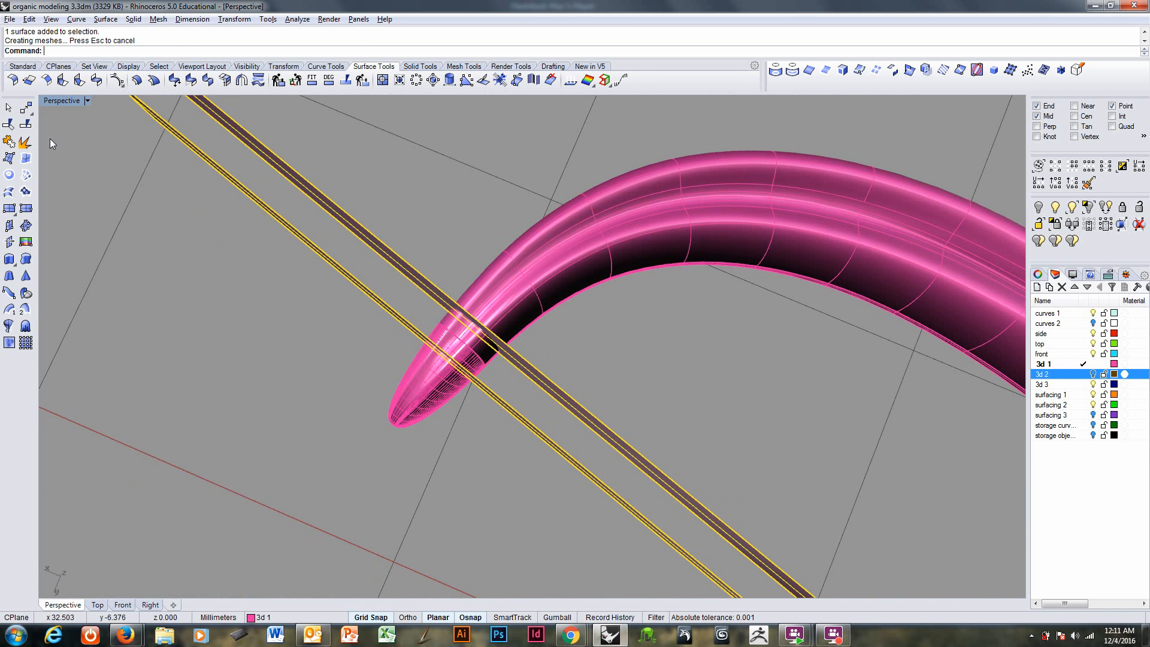
left_click(9, 125)
scroll(462, 340, "up", 3)
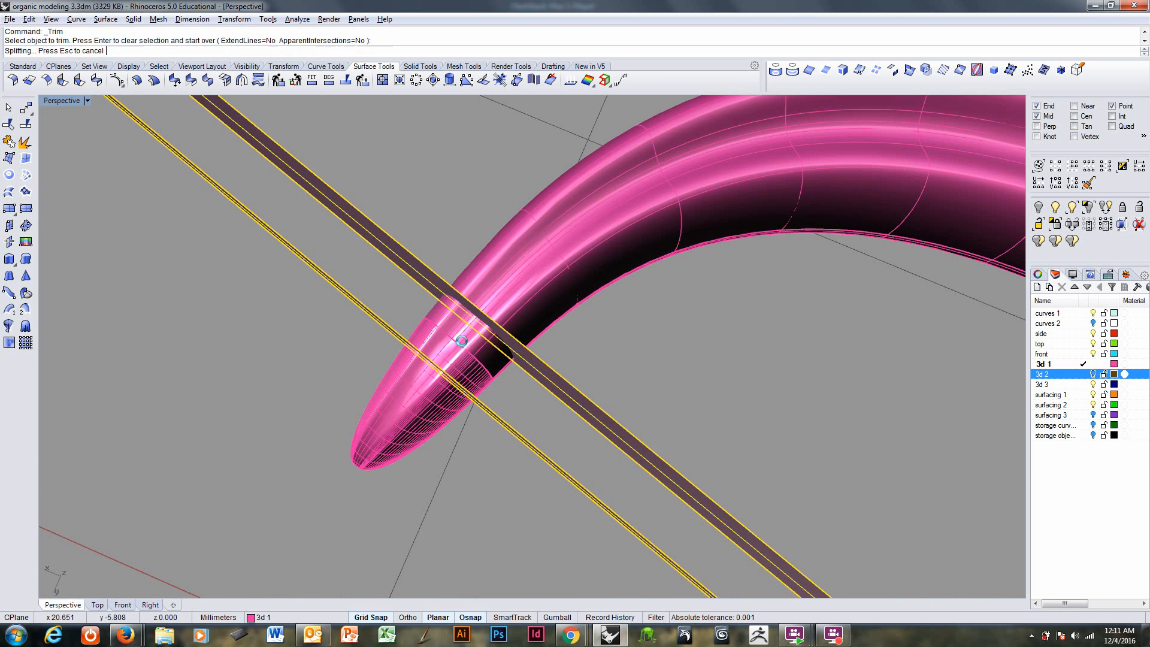
left_click(462, 340)
key("Return")
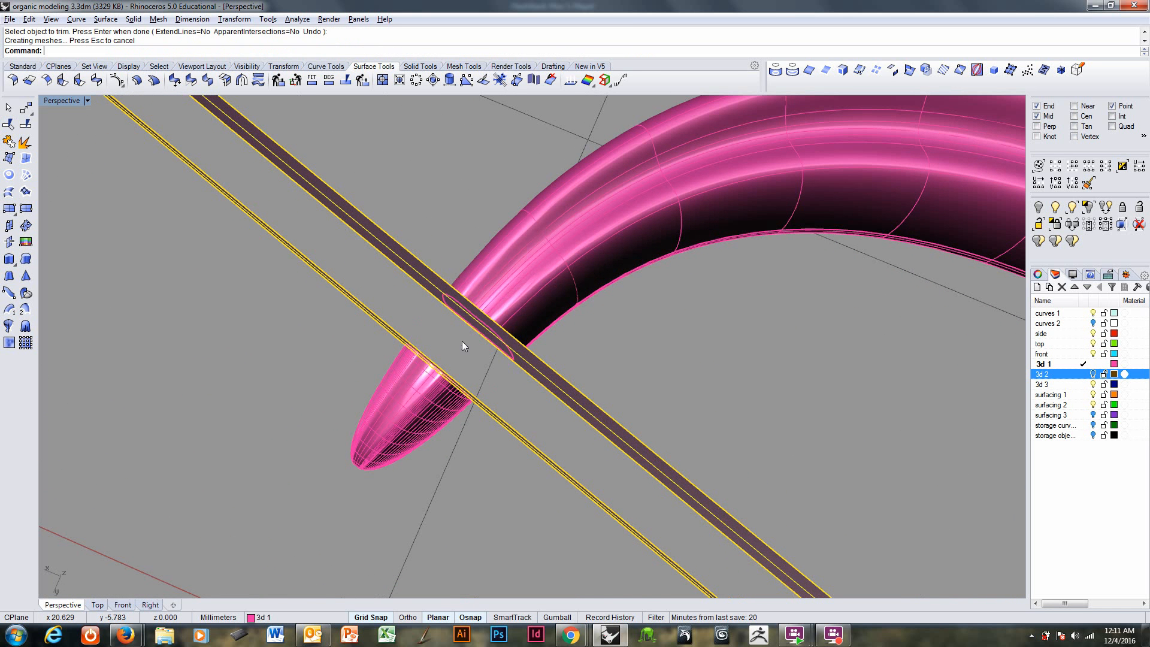
key("Delete")
Step: Start a surface blend with the side and top edges of the cap's opening as the first edge, leaving out the straight bottom edge
right_click_drag(466, 344, 375, 267)
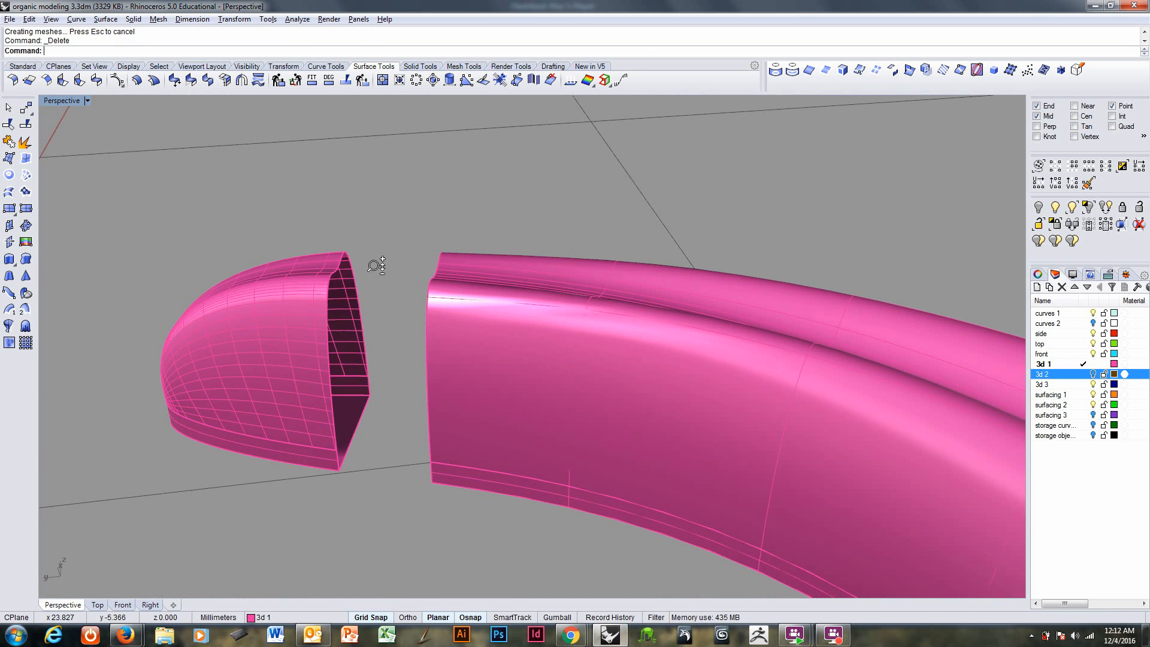
left_click(107, 20)
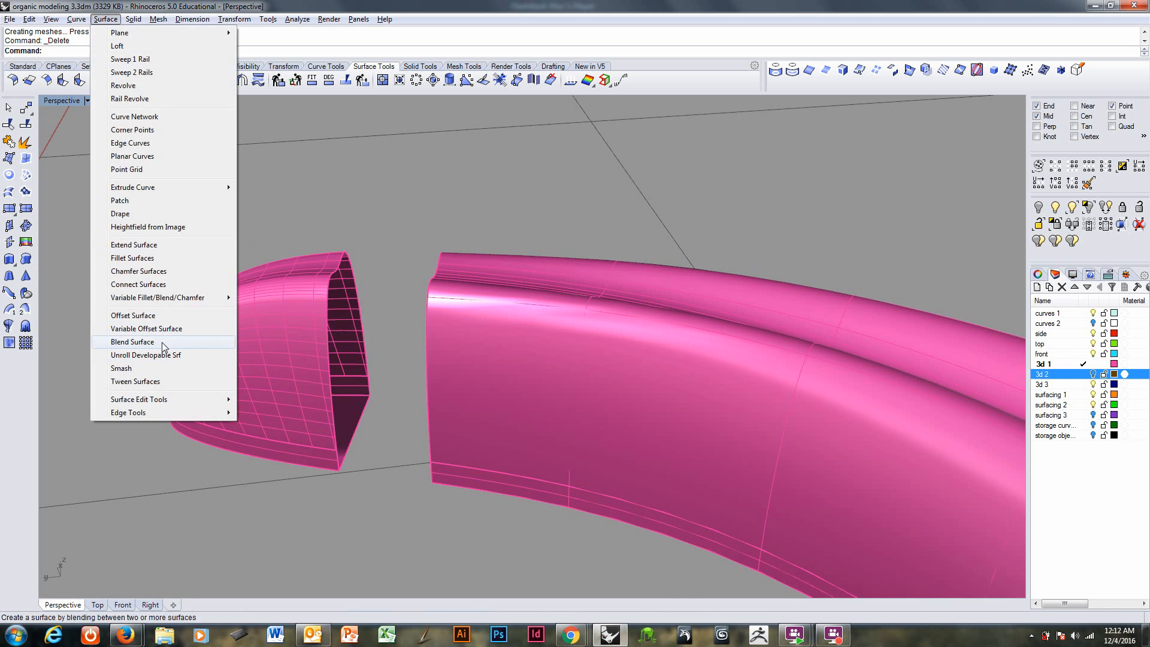
left_click(137, 337)
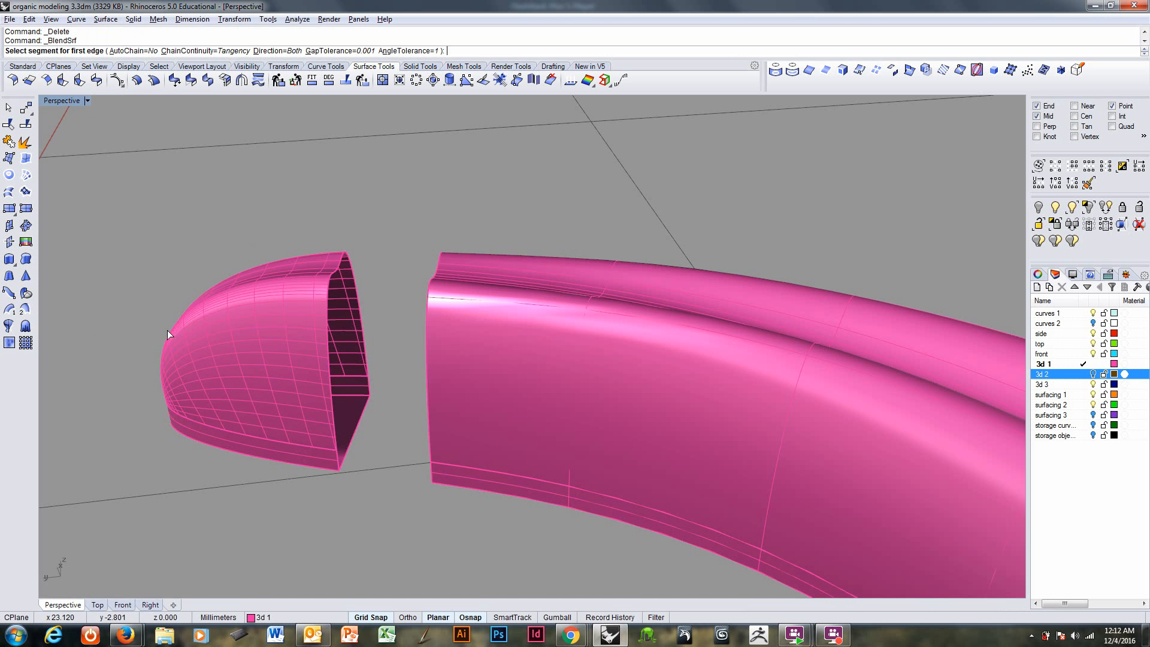
left_click(338, 460)
left_click(335, 437)
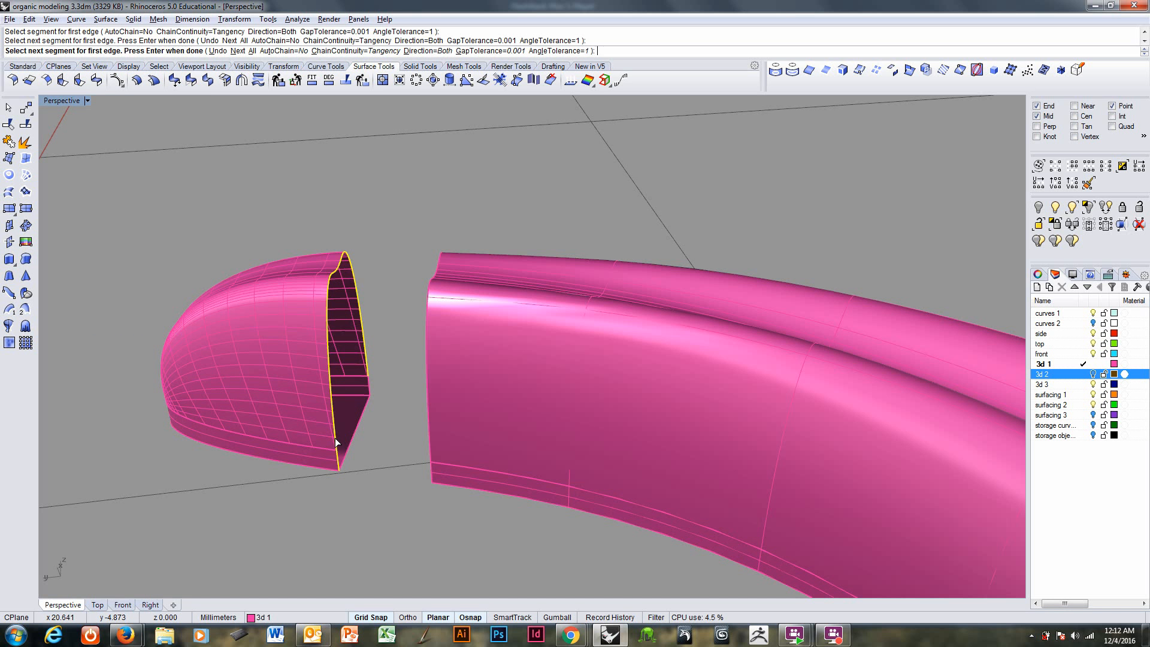
left_click(371, 389)
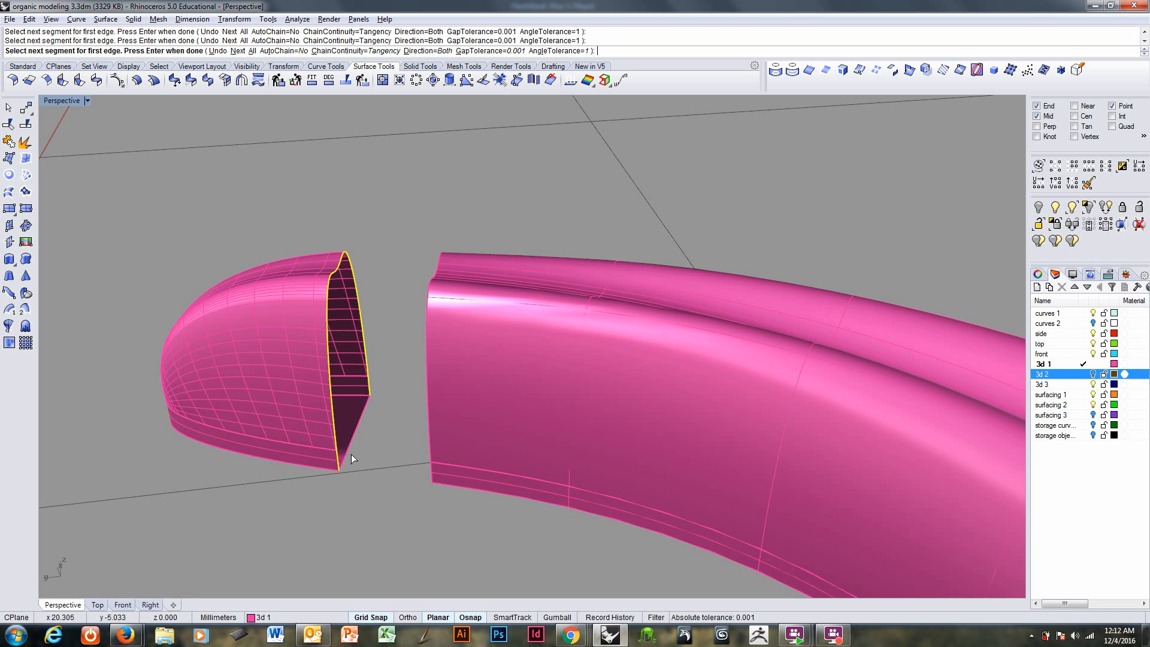
key("Return")
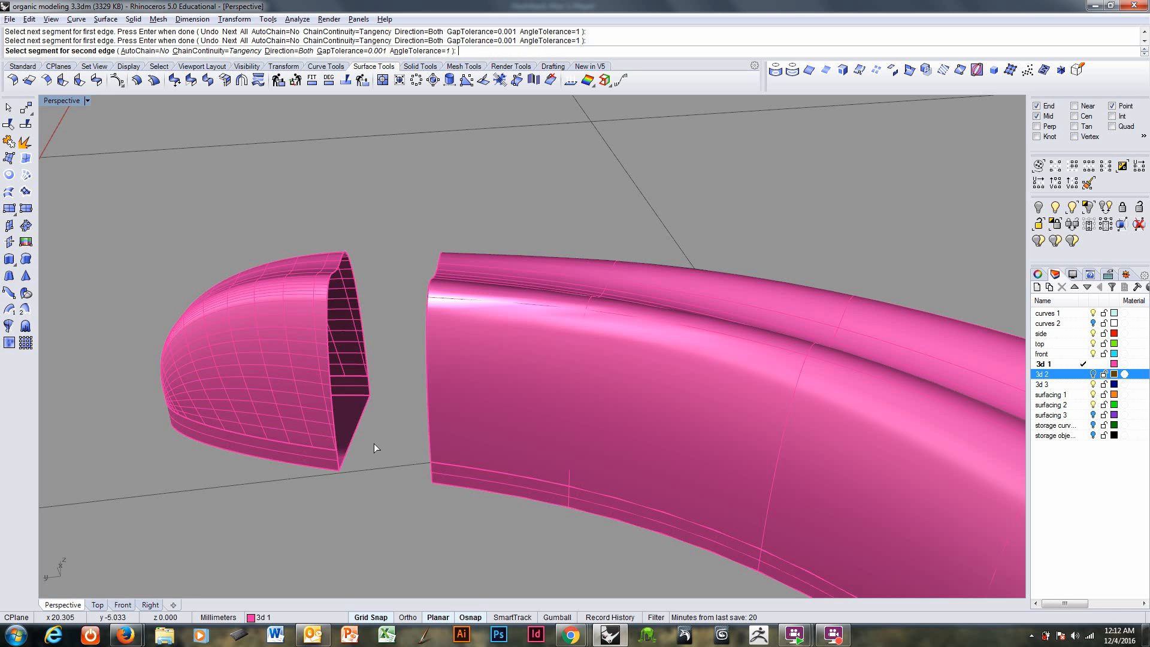
Step: Set the matching side and top edges of the tube body's opening as the blend's second edge
right_click_drag(375, 449, 469, 515)
left_click(468, 515)
left_click(466, 488)
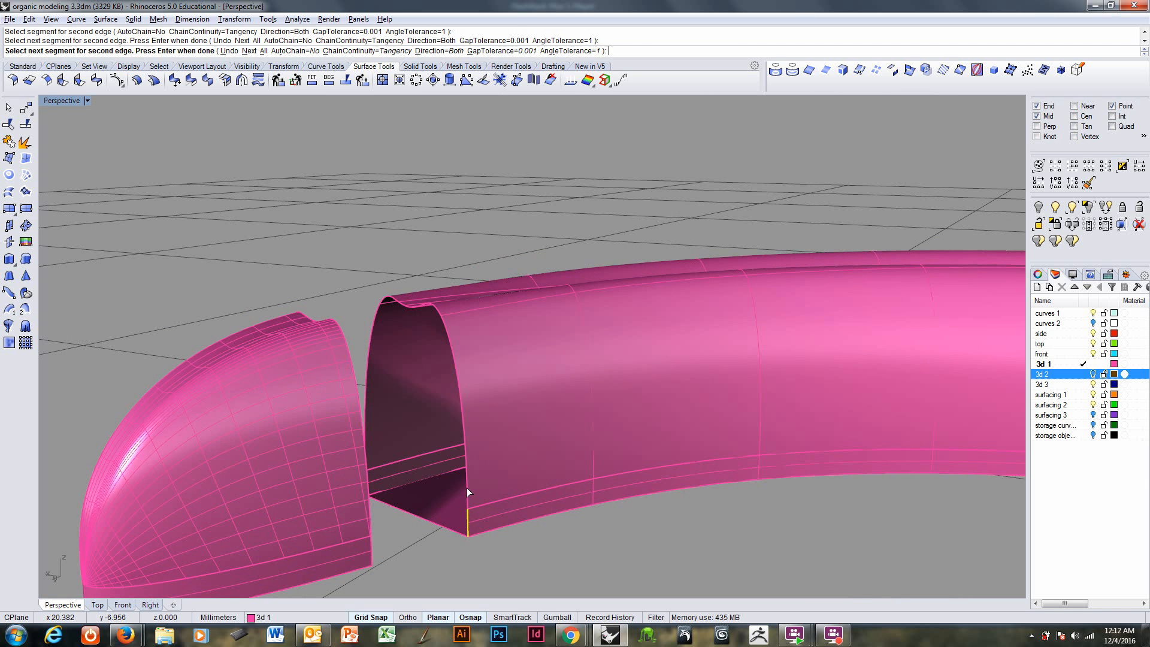
right_click_drag(407, 478, 378, 466)
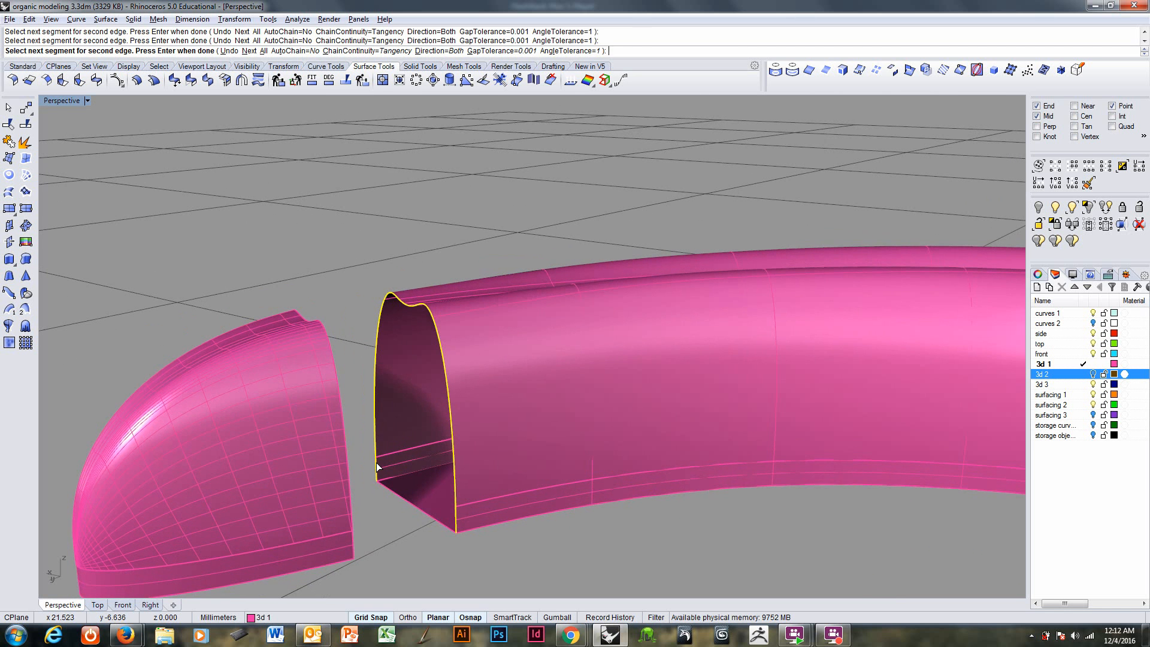
key("Return")
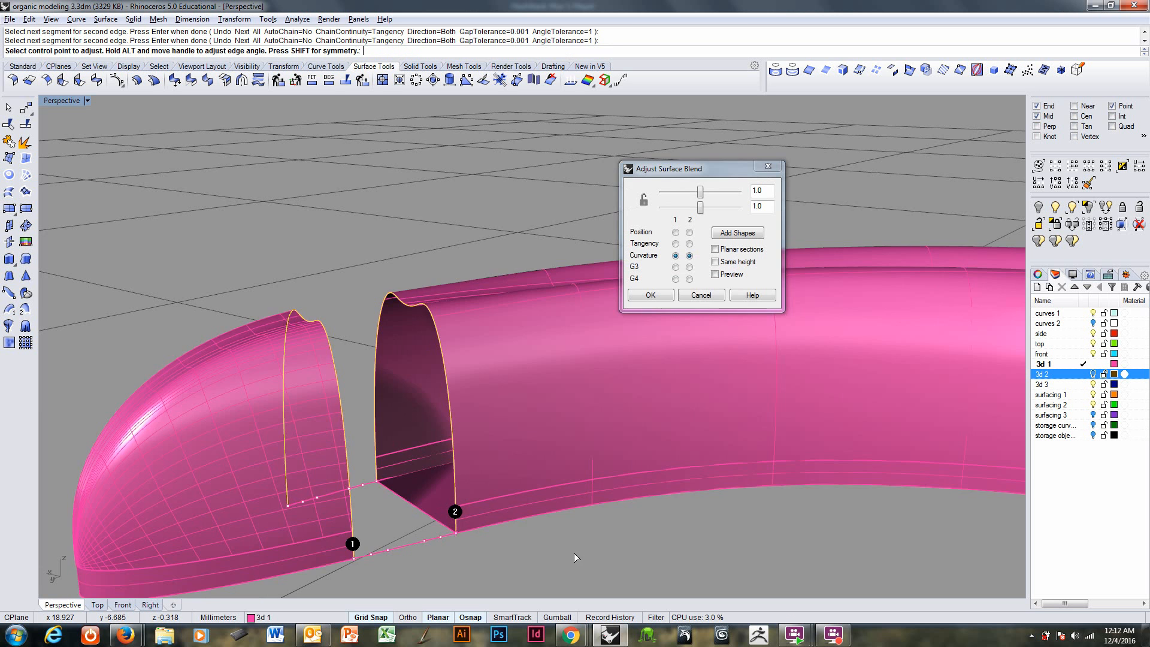
Step: Preview the surface blend, try the Same height option and clear it again, and create the blend with curvature continuity at both edges
right_click_drag(574, 553, 549, 566)
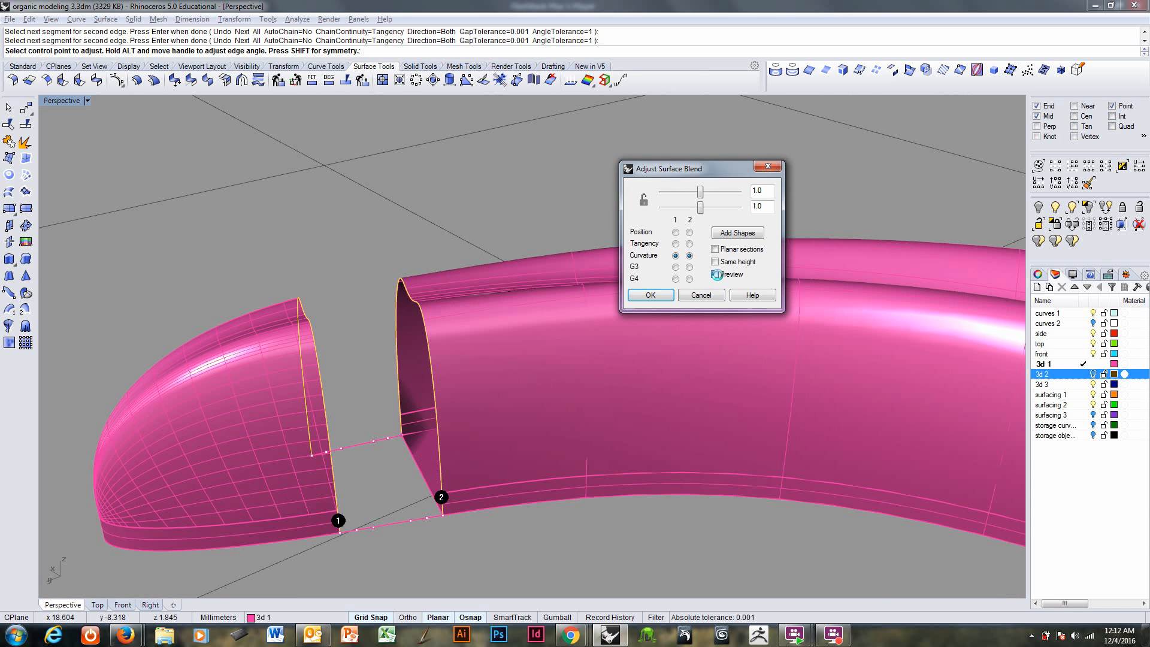
left_click(715, 274)
right_click_drag(534, 357, 639, 388)
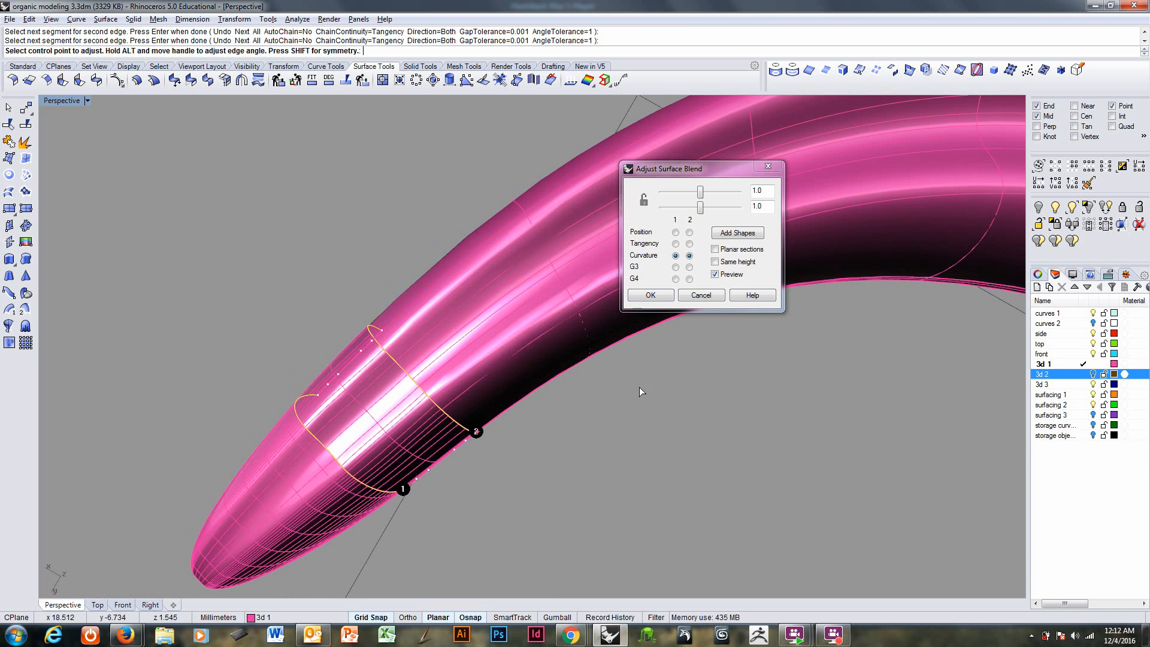
left_click(715, 262)
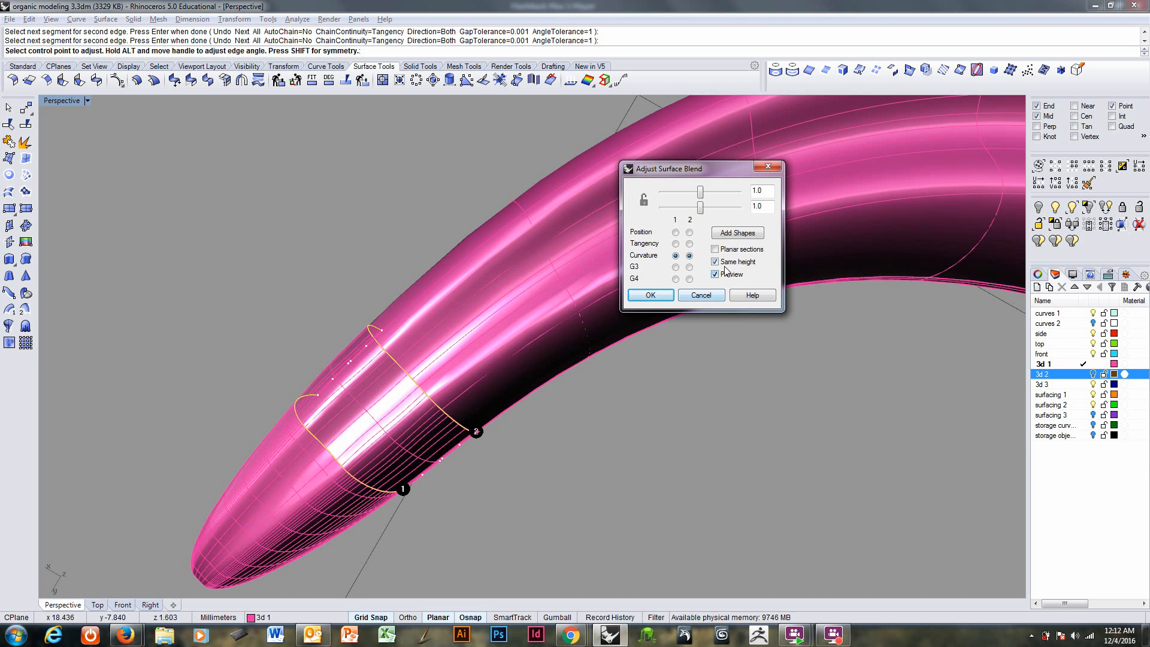
right_click_drag(496, 405, 678, 339)
left_click(716, 262)
left_click(715, 274)
left_click(657, 295)
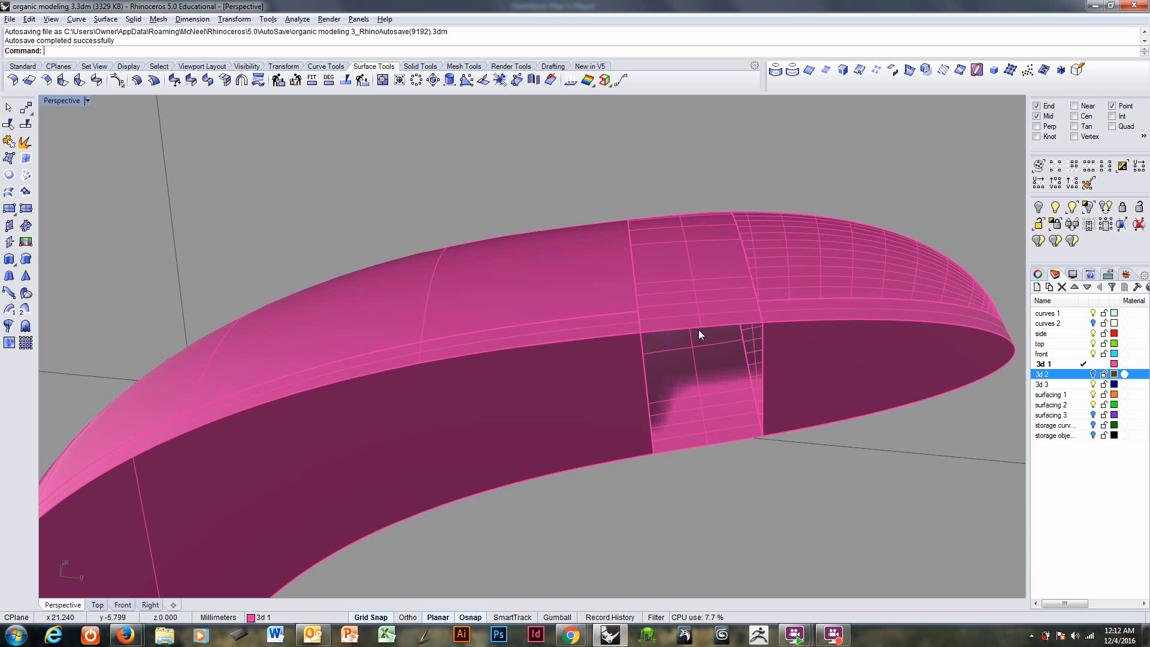
Step: Extract the flat bottom surfaces of the pink tube body and its cap, and delete both
right_click_drag(701, 327, 745, 315)
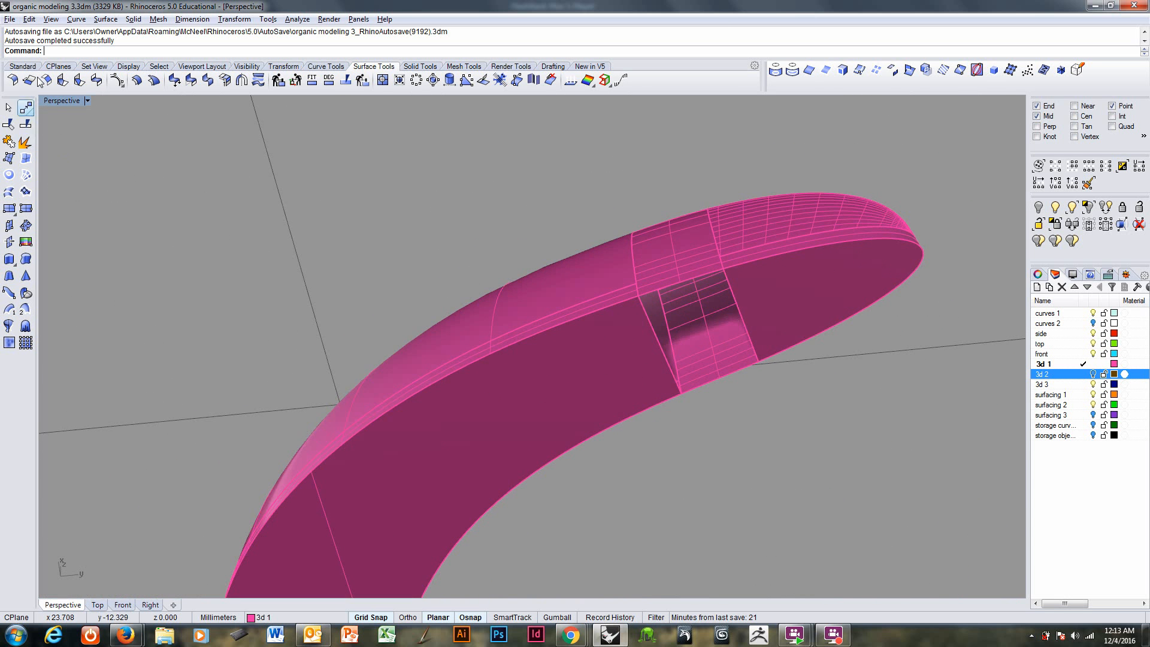
left_click(135, 19)
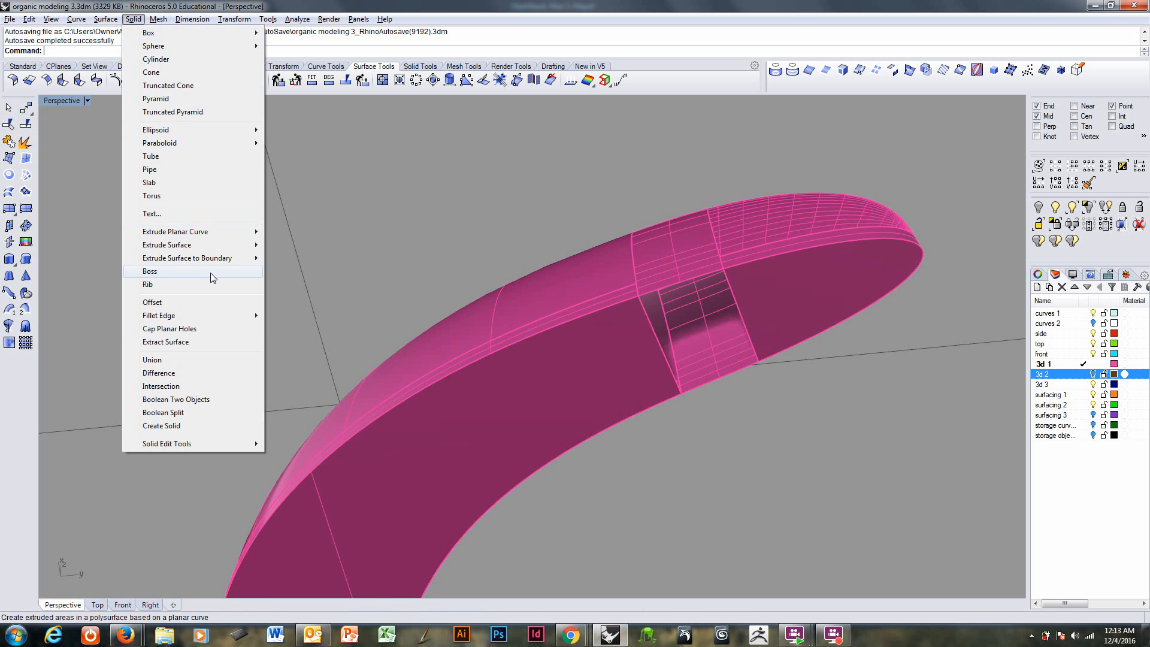
left_click(190, 337)
left_click(747, 303)
key("Return")
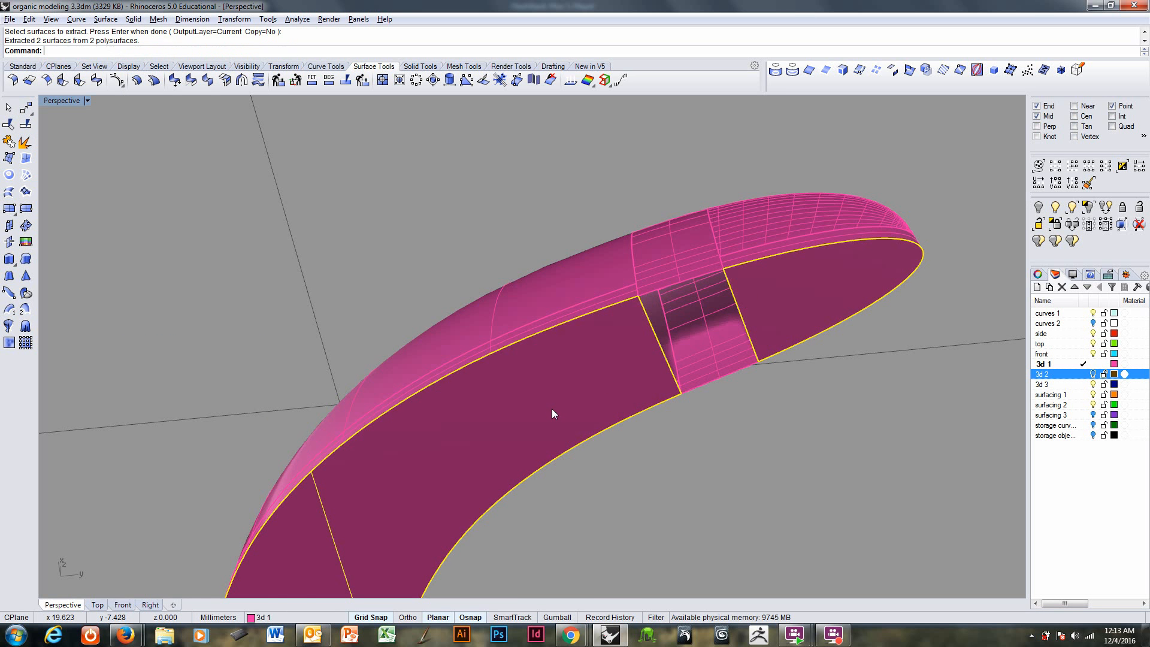
key("Delete")
Step: Join the pink tube body, the blend surface and the end cap into one polysurface
right_click_drag(601, 324, 548, 371)
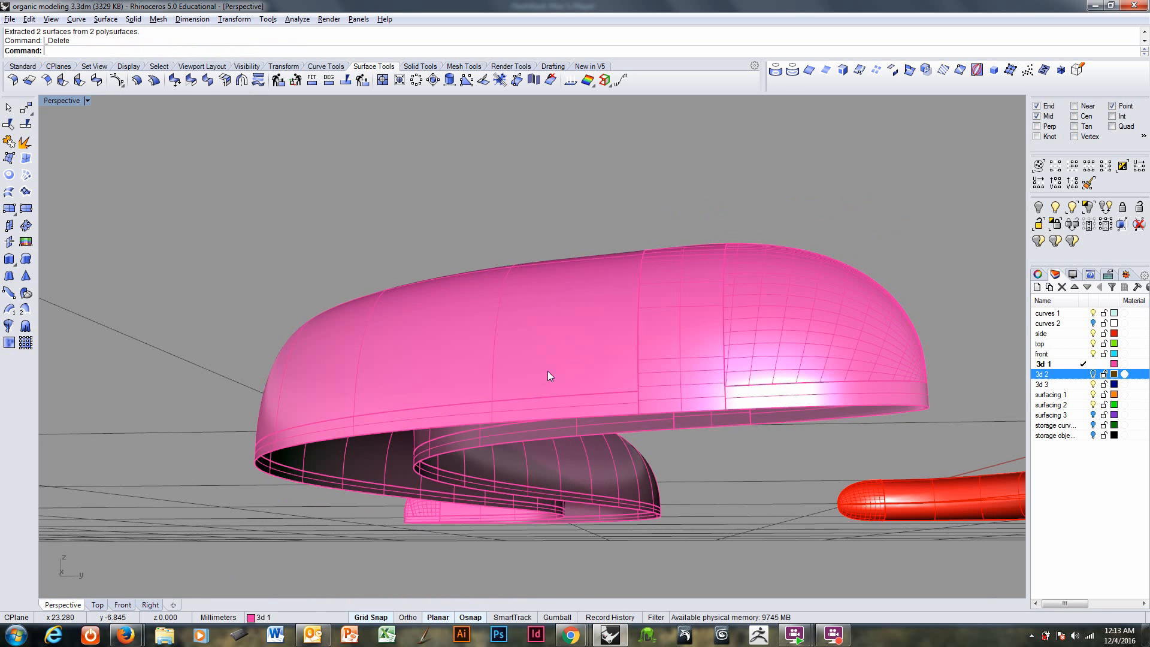
left_click(26, 157)
left_click(503, 340)
left_click(711, 375)
left_click(778, 373)
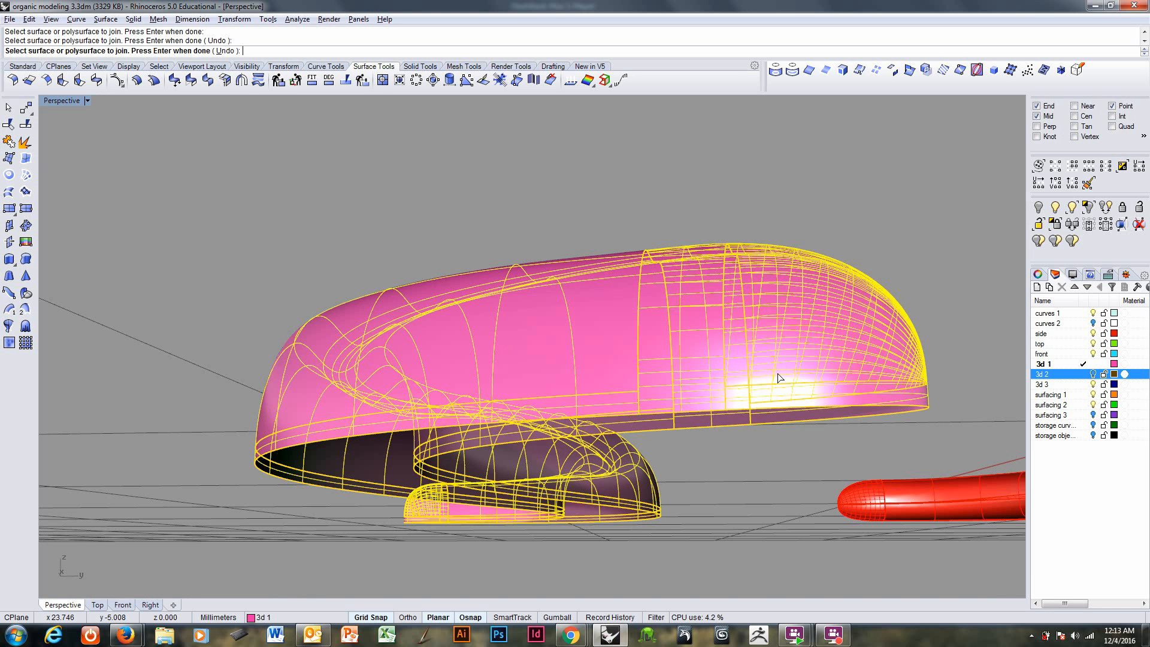
key("Return")
Step: Close the open flat underside of the joined pink tube with Cap Planar Holes
left_click(753, 393)
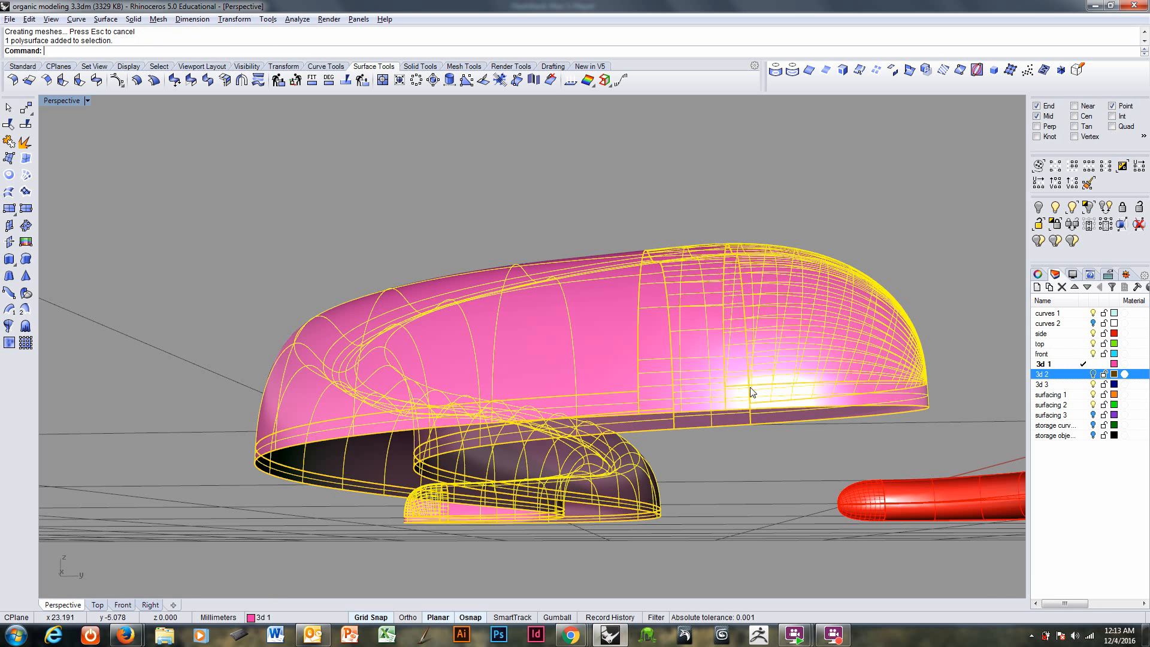
left_click(129, 20)
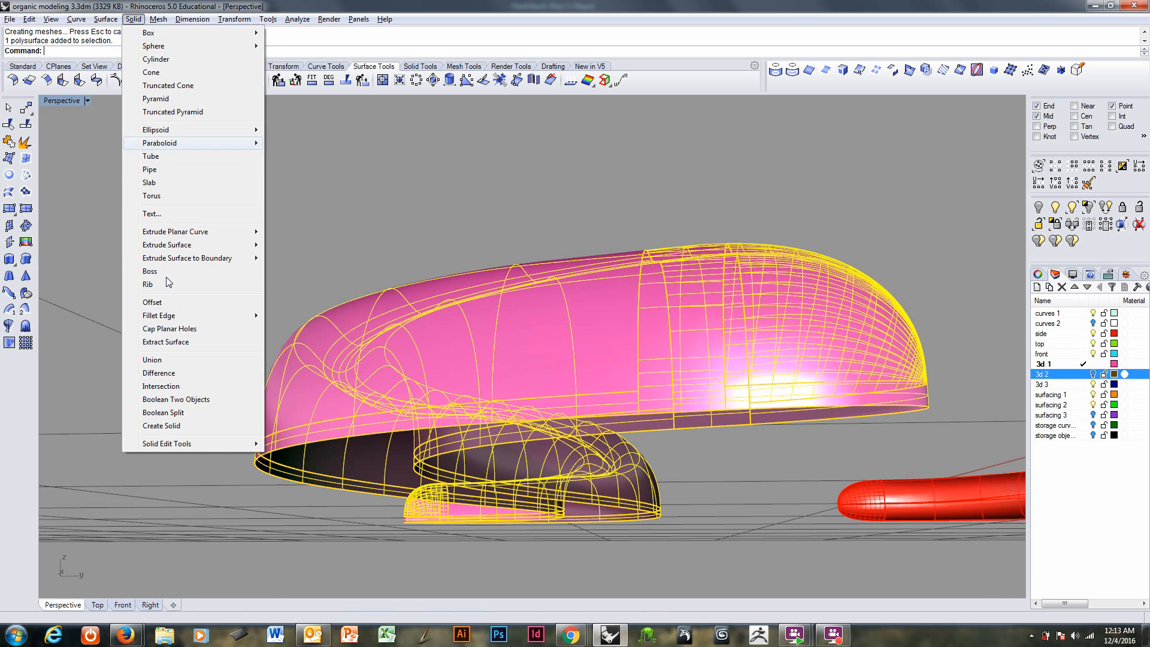
left_click(180, 329)
left_click(180, 330)
Step: Apply an environment map to the rebuilt pink tube with EMap and examine the reflections across the blended cap seam
right_click_drag(235, 336, 457, 420)
left_click(456, 417)
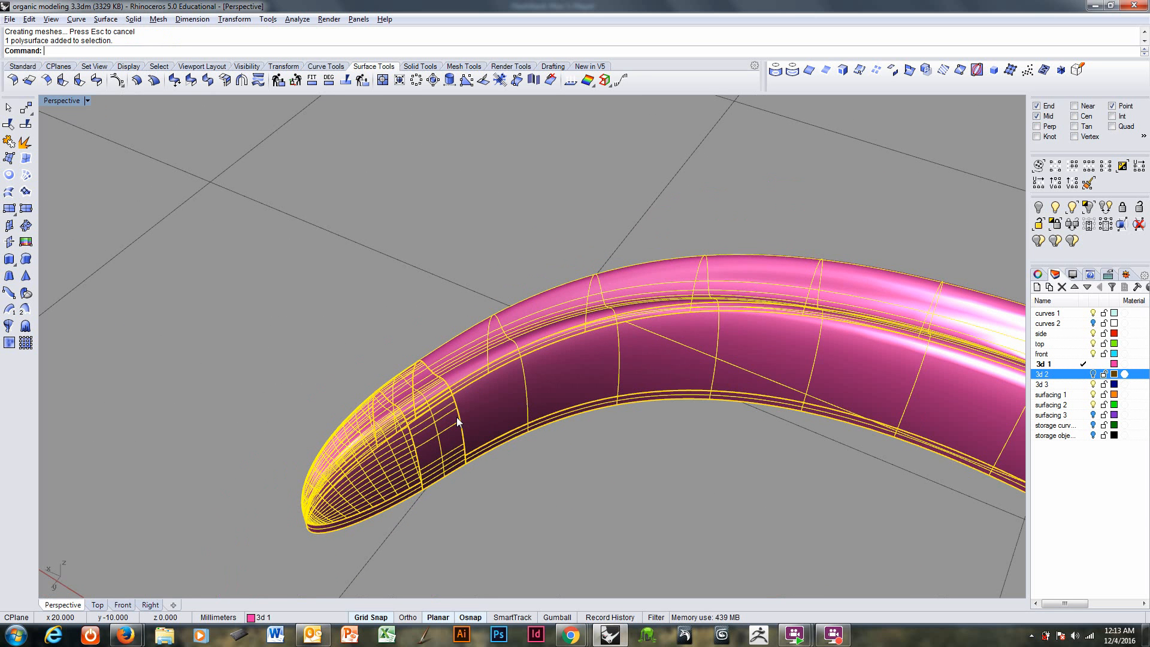
type("EMap")
key("Return")
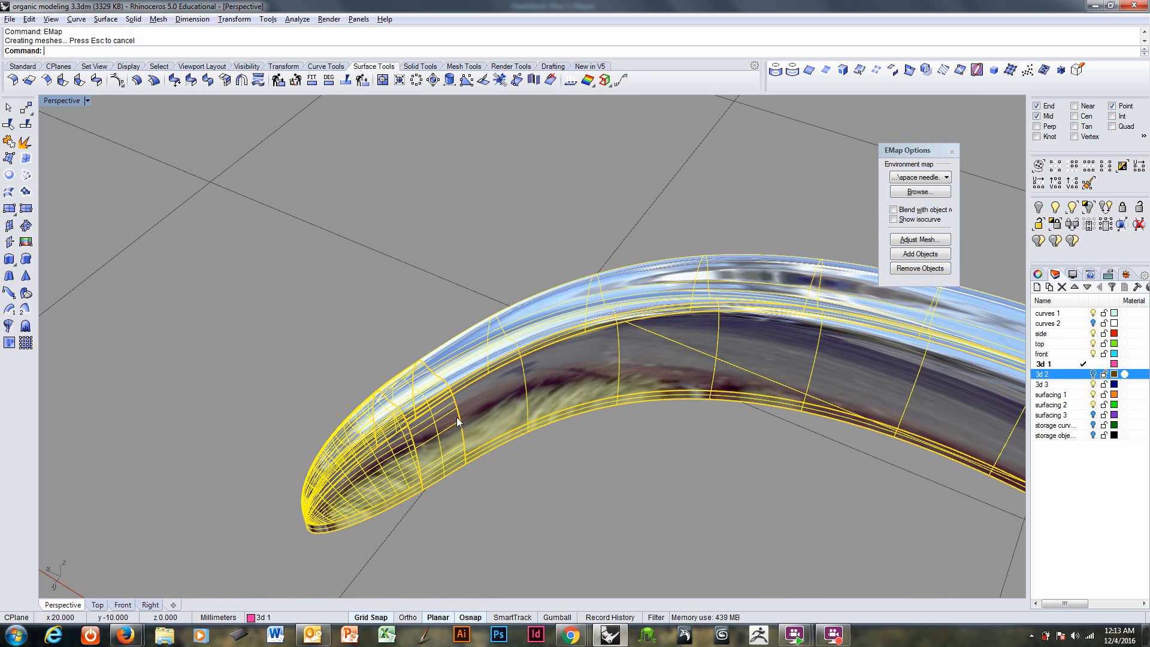
left_click(535, 496)
right_click_drag(384, 415, 429, 402)
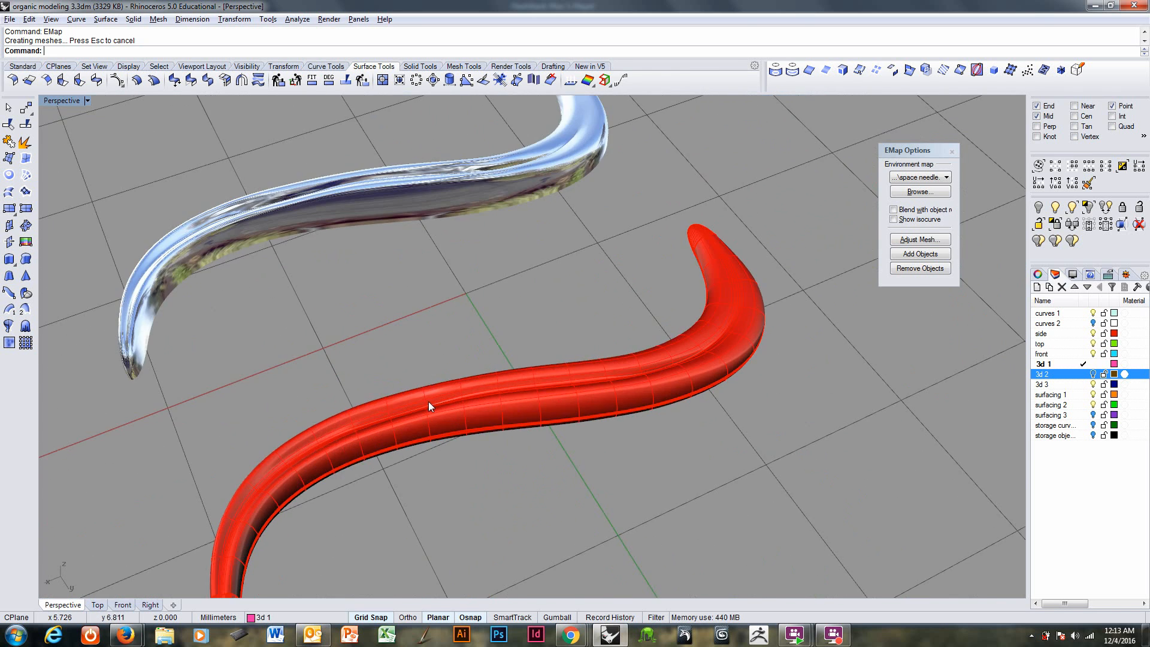
Step: Add the red tube to the environment map display and compare its reflections with those on the pink tube
left_click(429, 402)
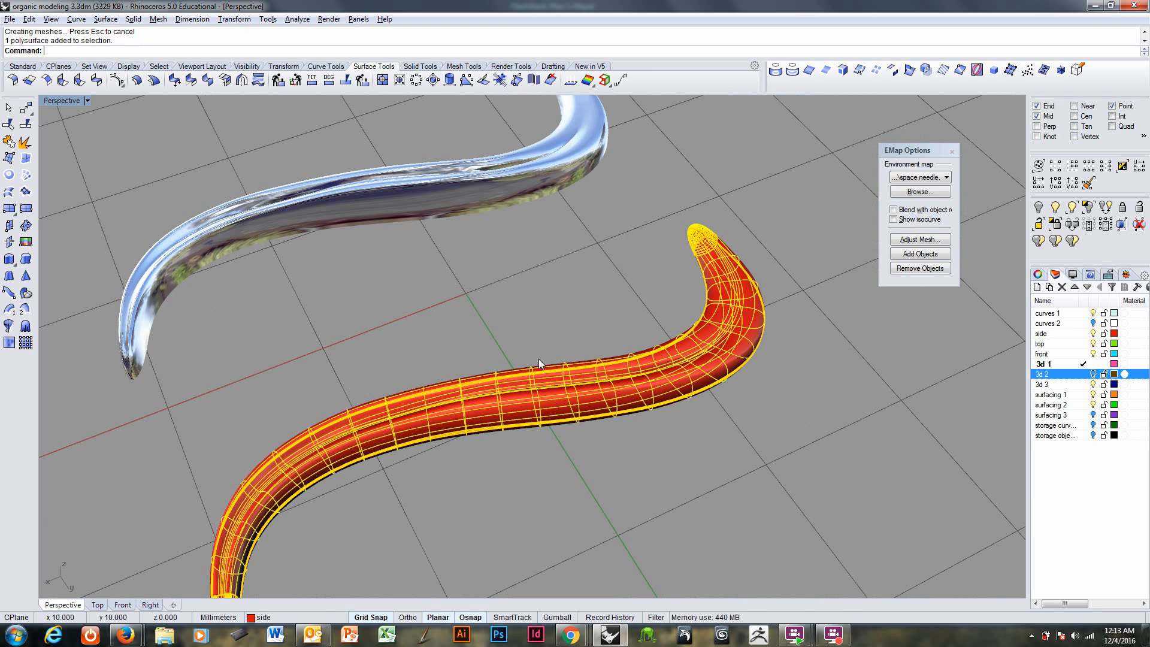
left_click(920, 254)
left_click(774, 372)
right_click_drag(775, 372, 625, 224)
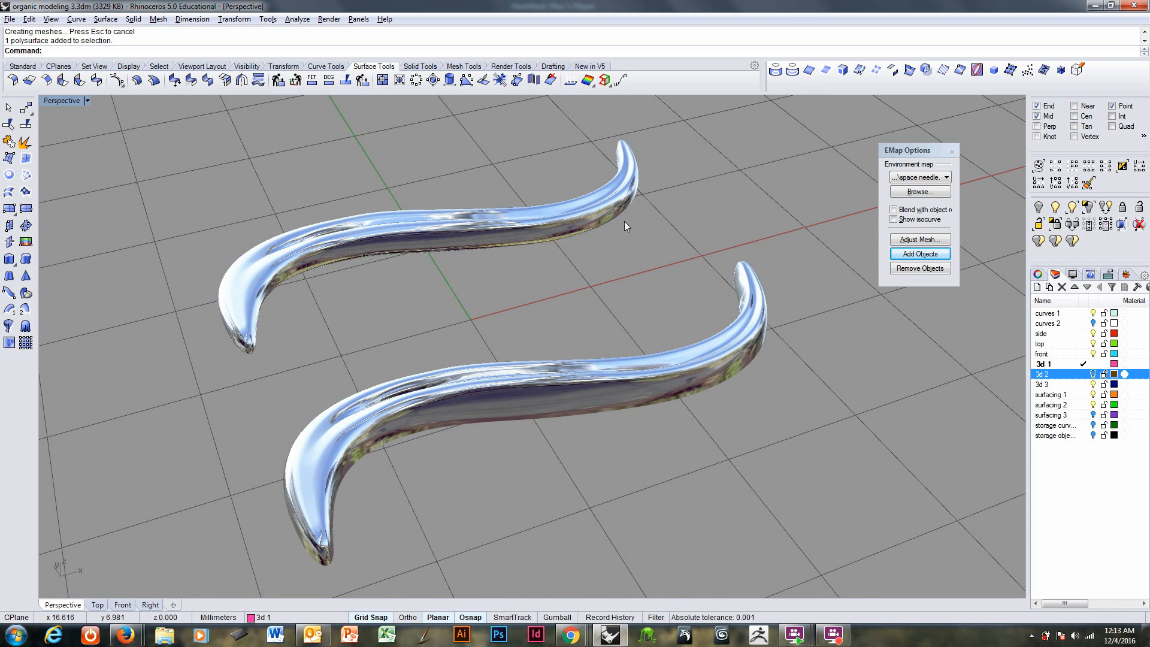